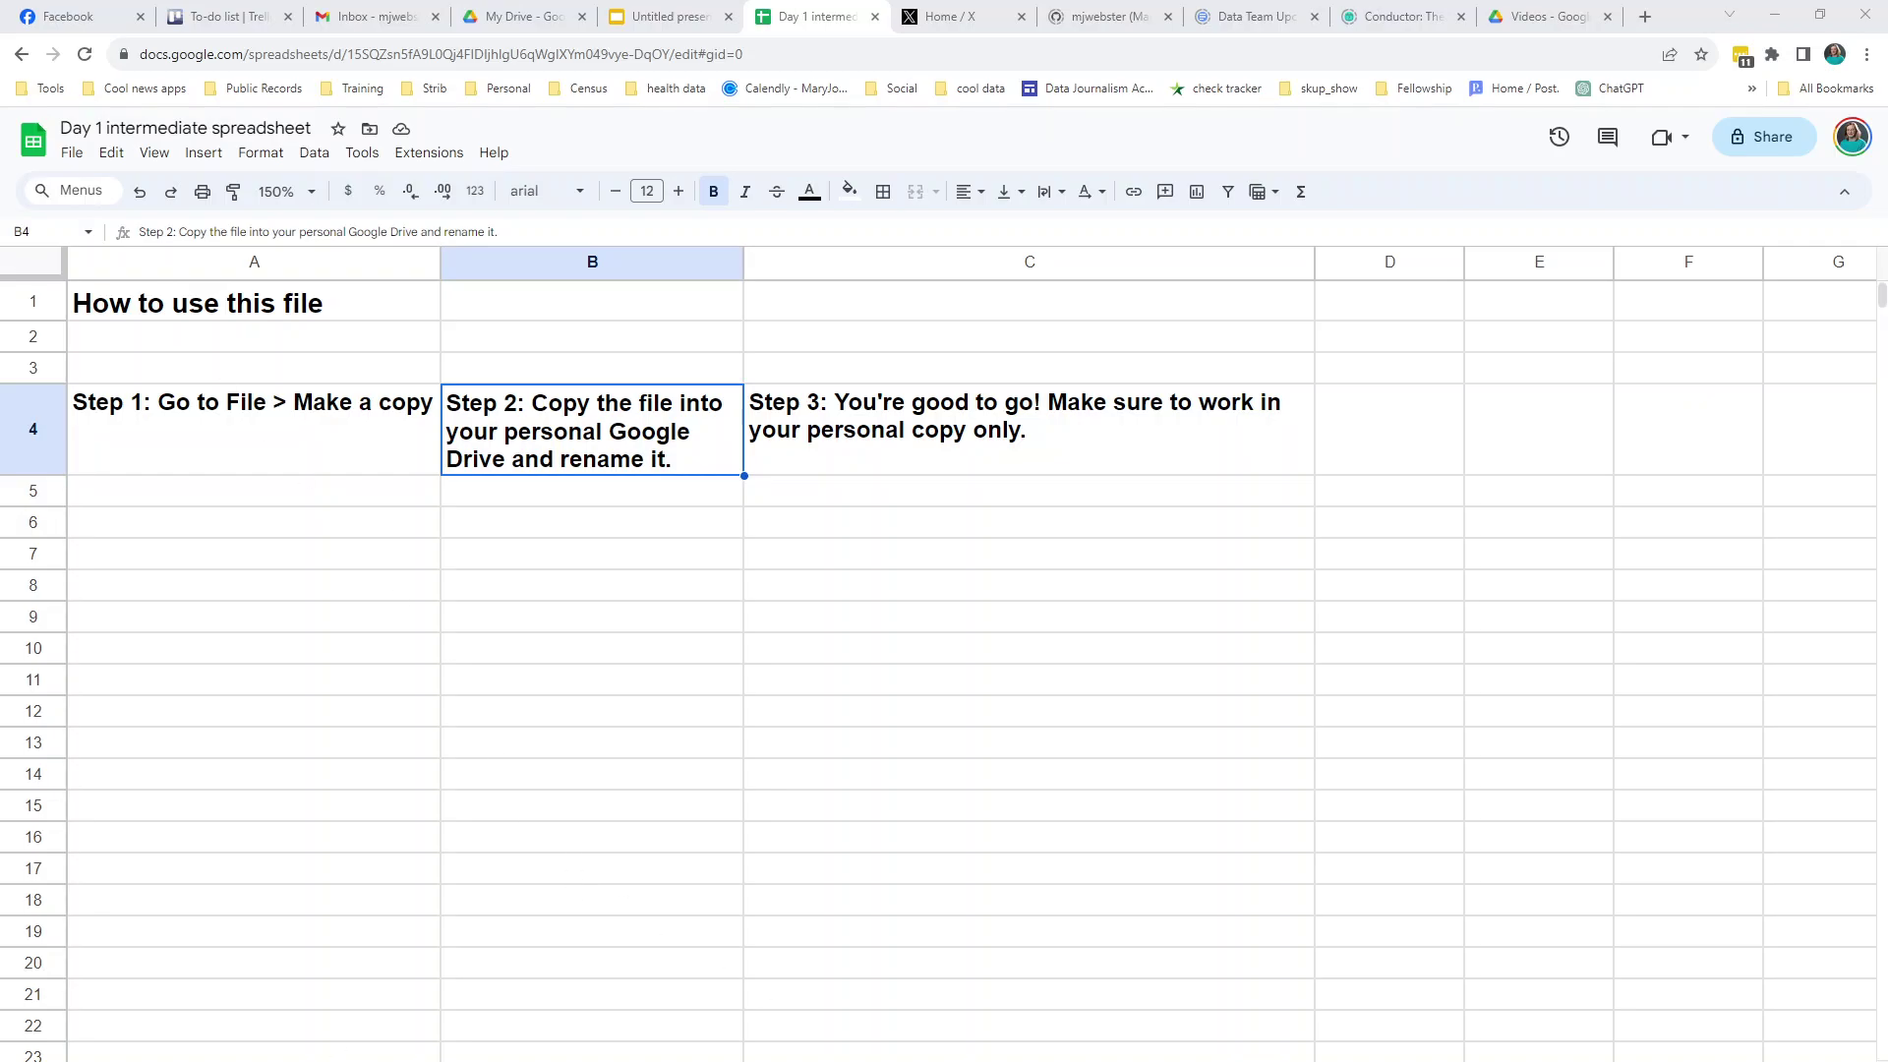
left_click(73, 157)
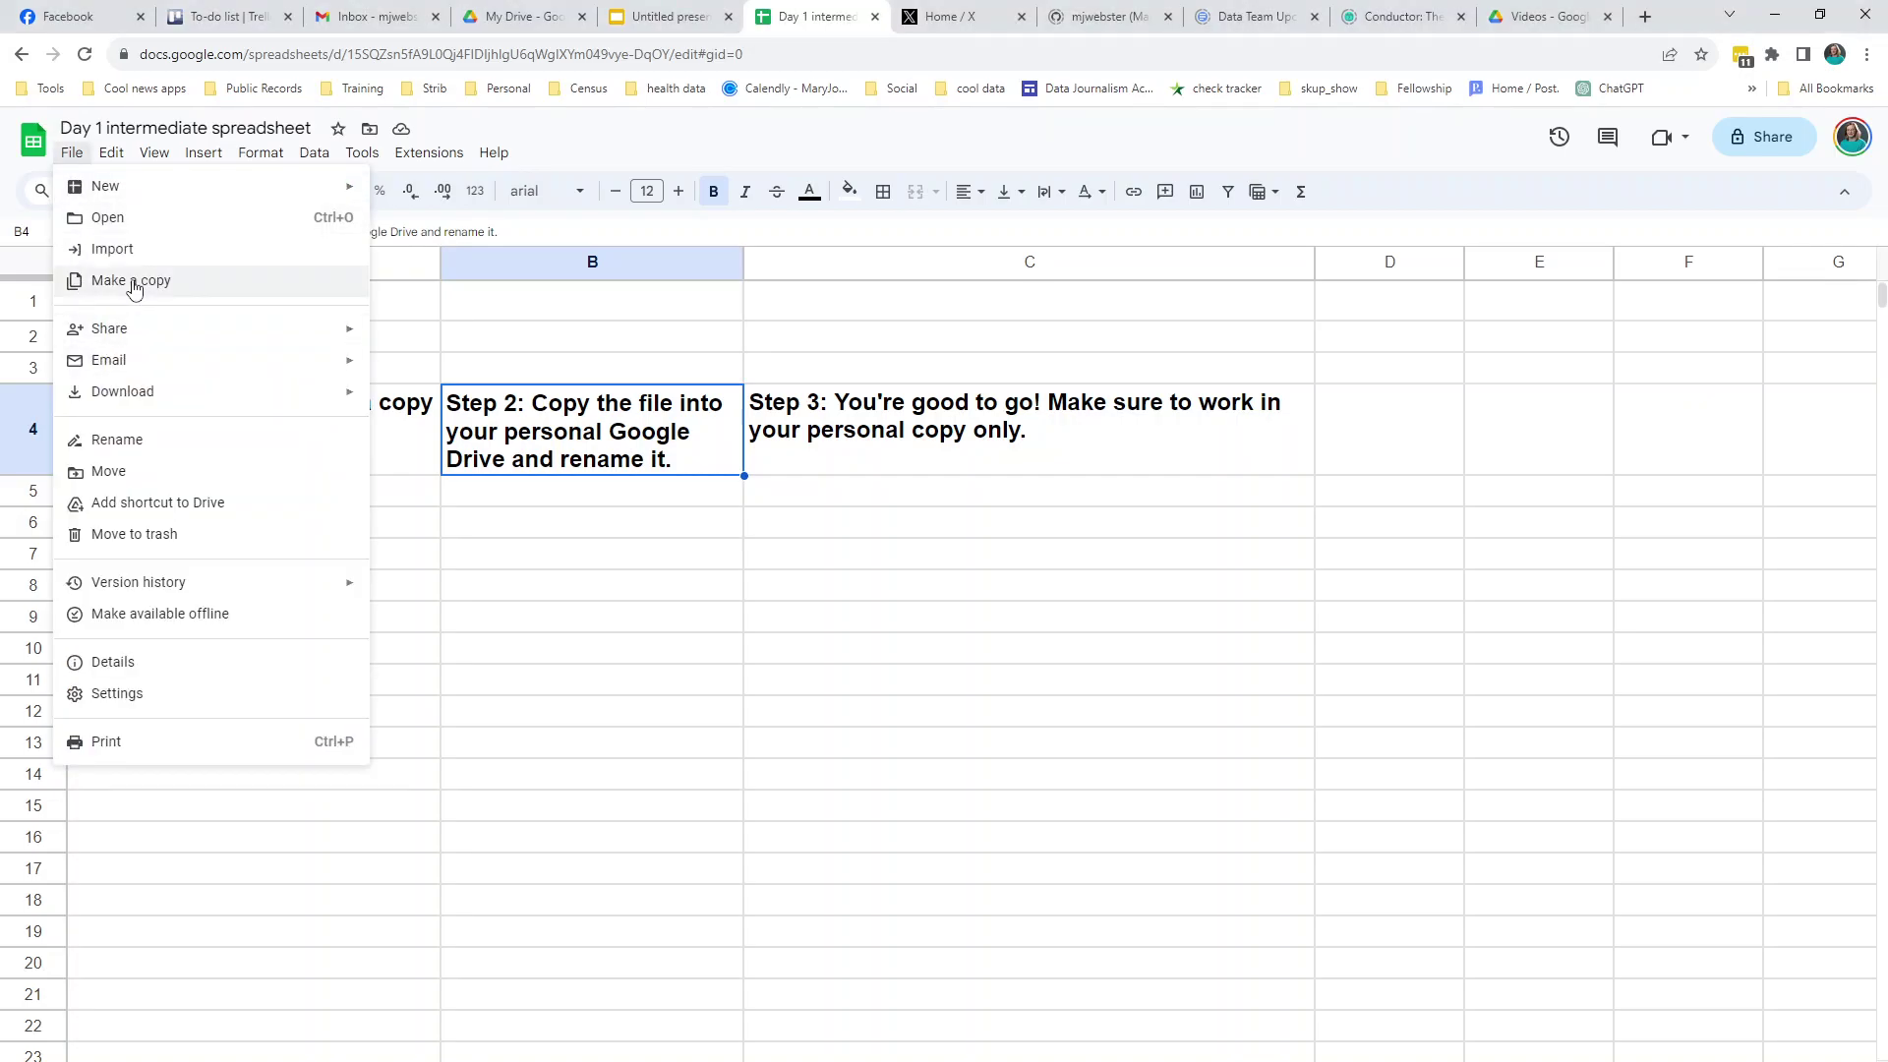
left_click(134, 283)
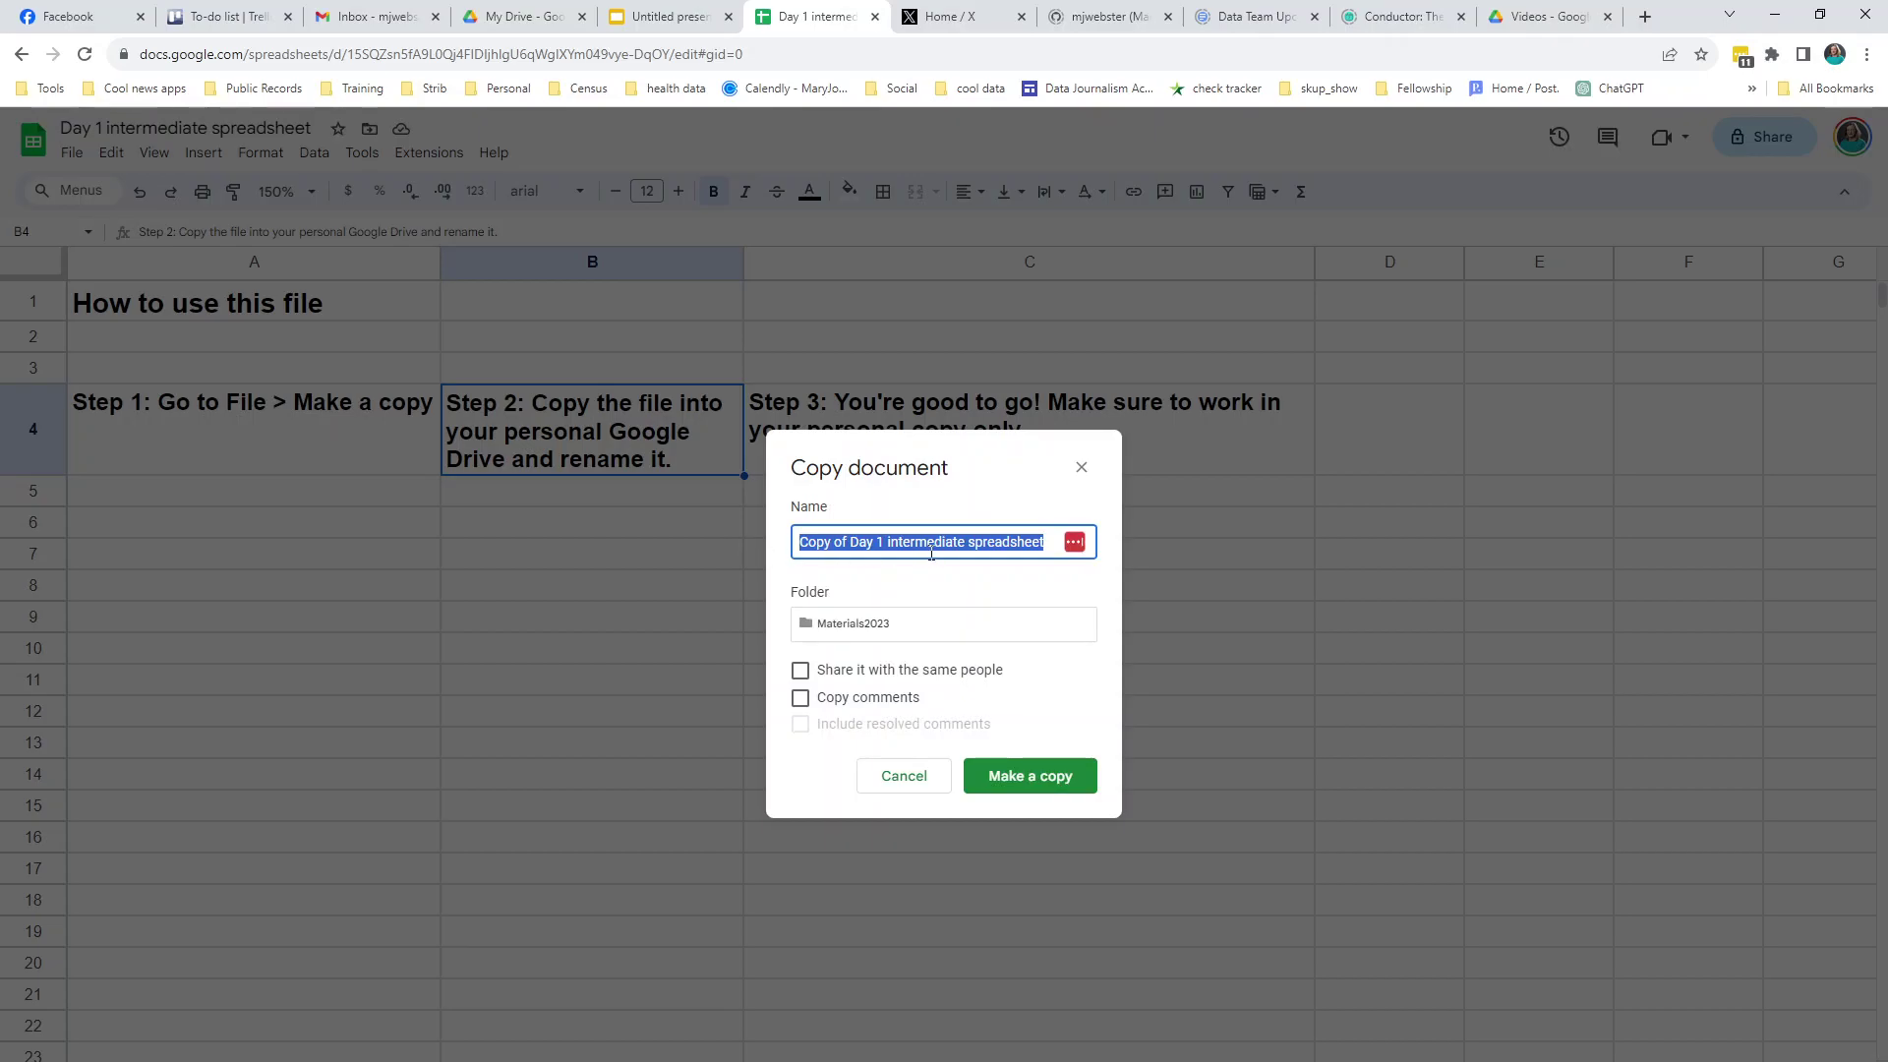
left_click(870, 628)
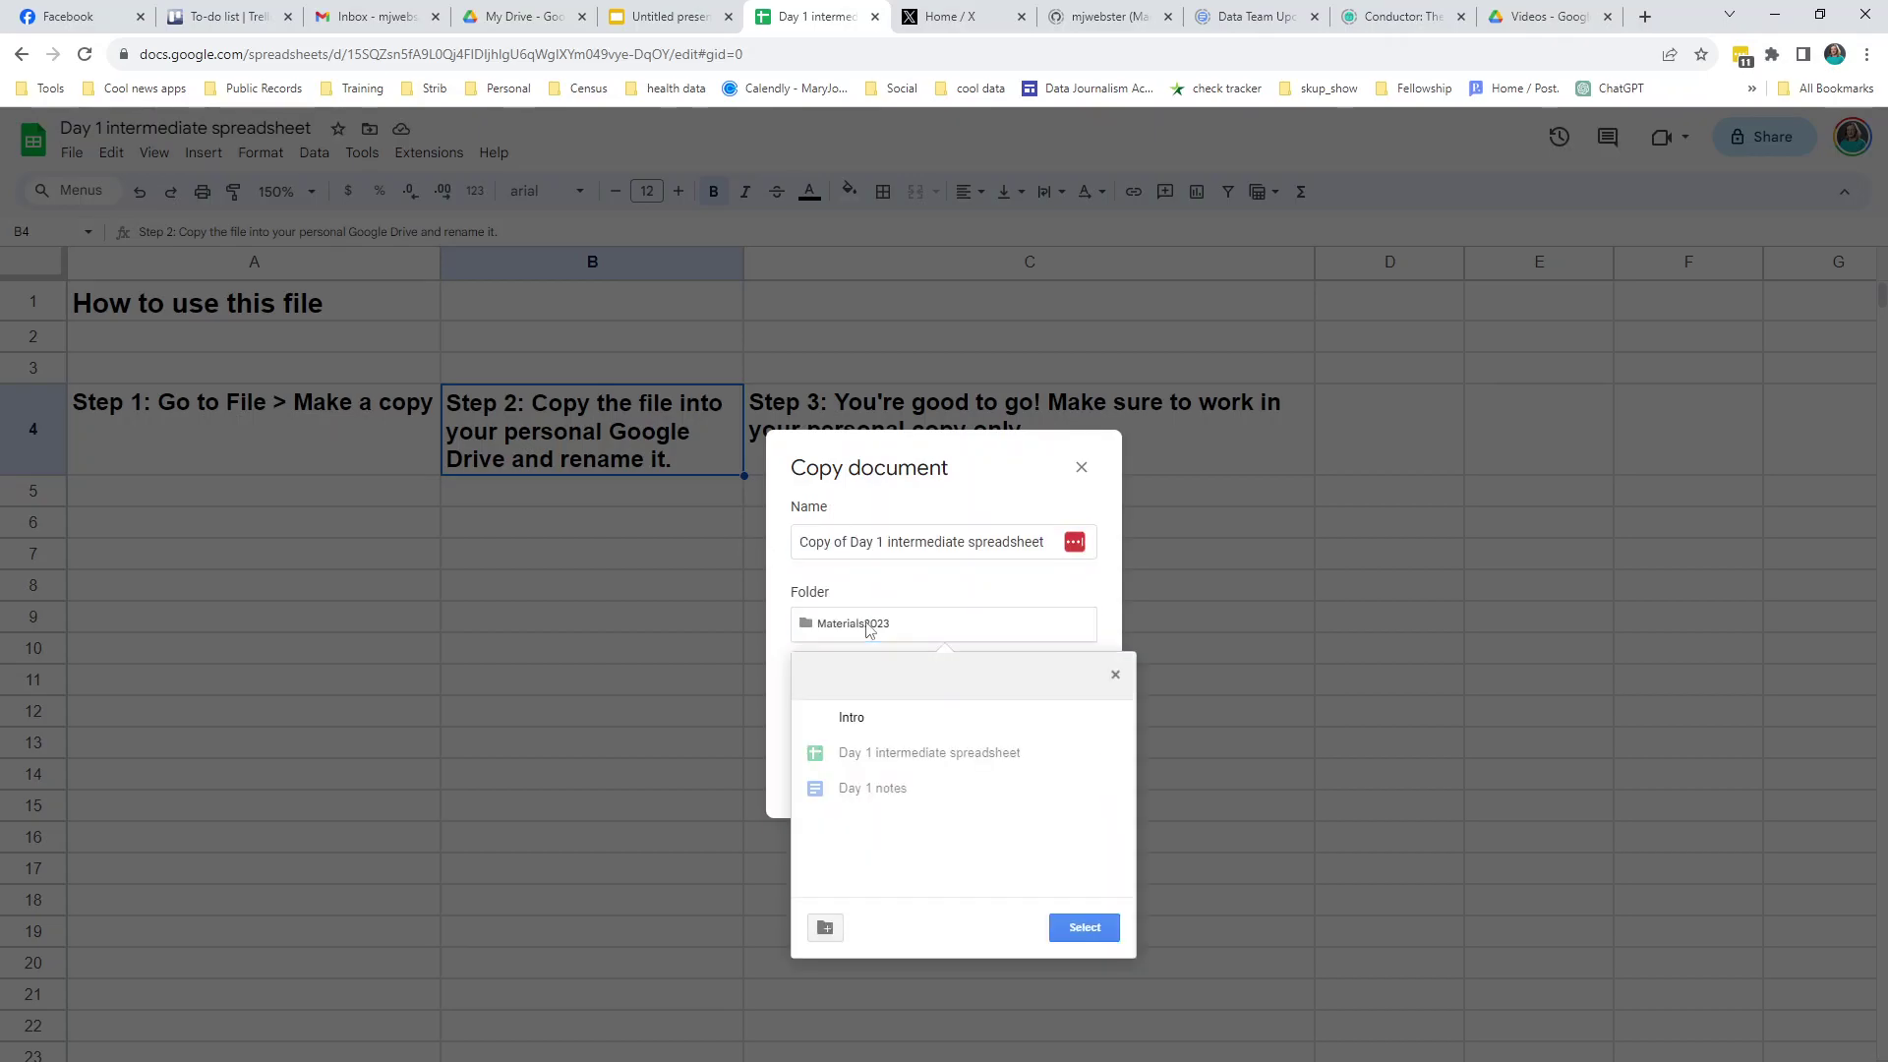
left_click(1116, 676)
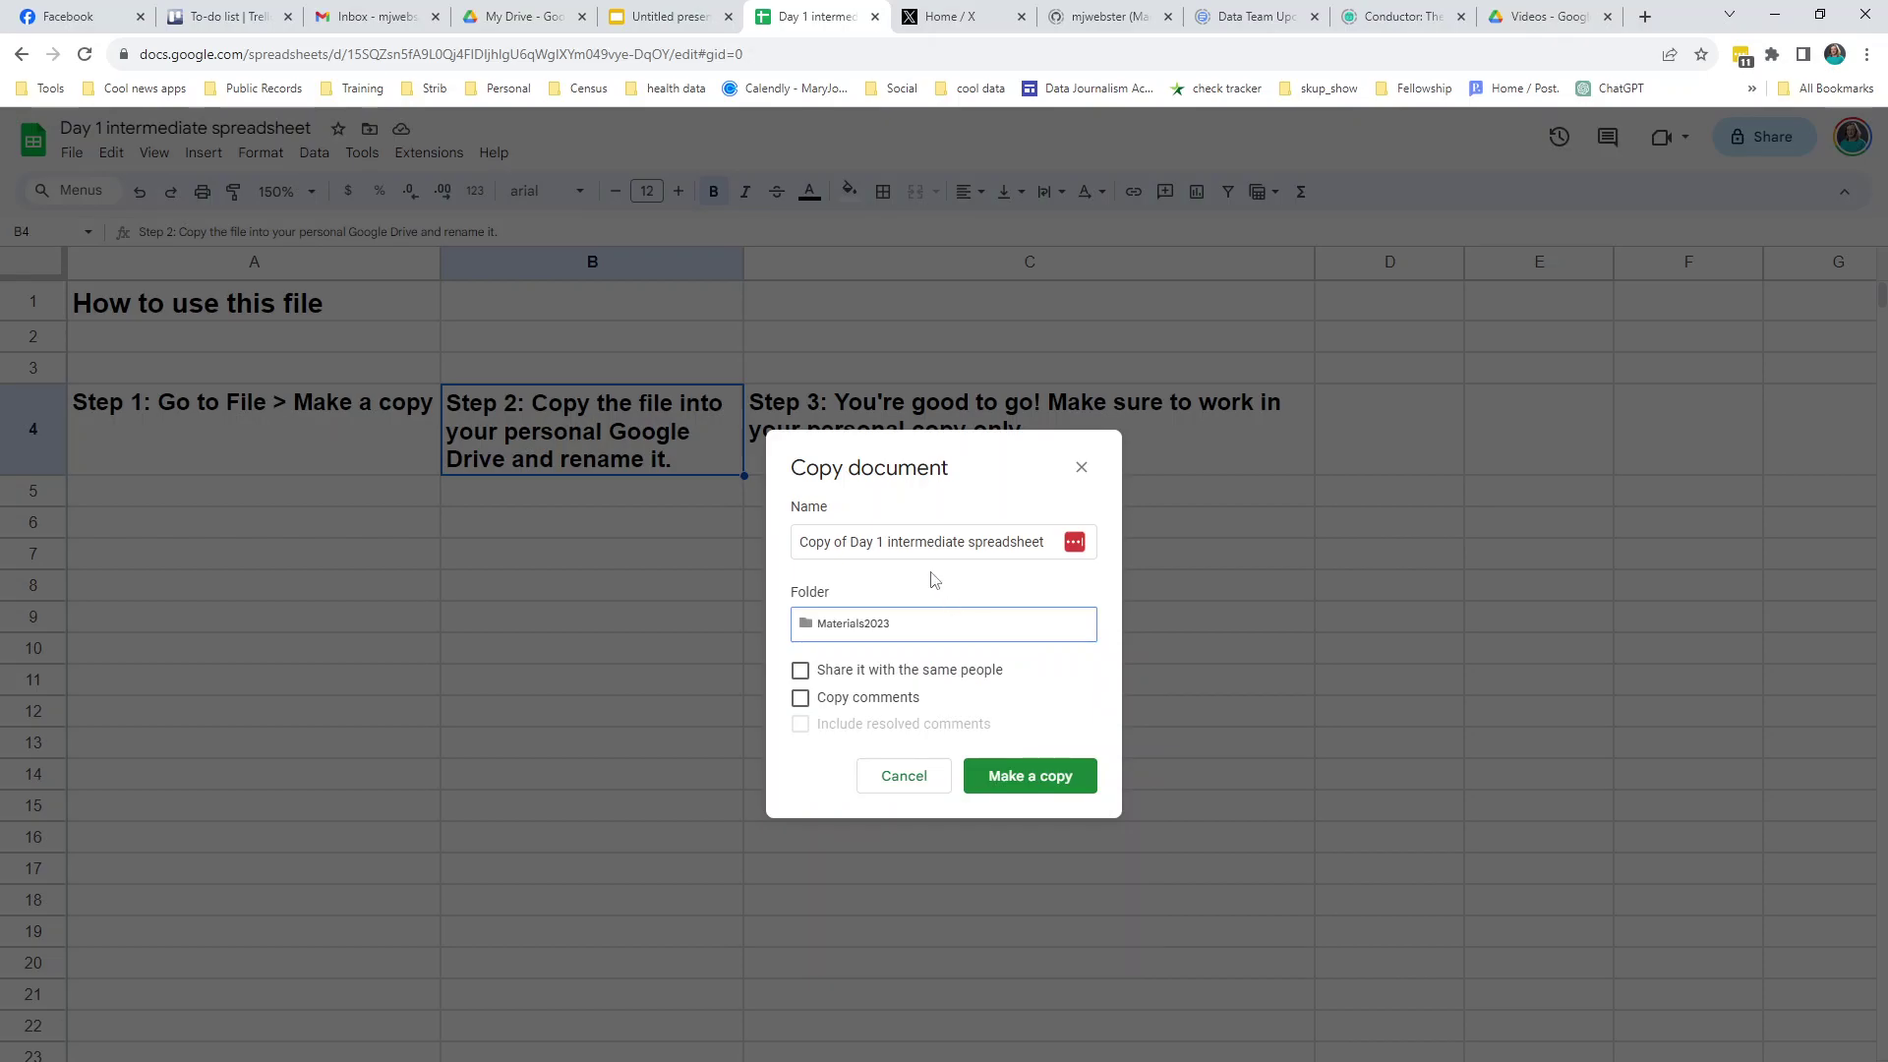
left_click(837, 542)
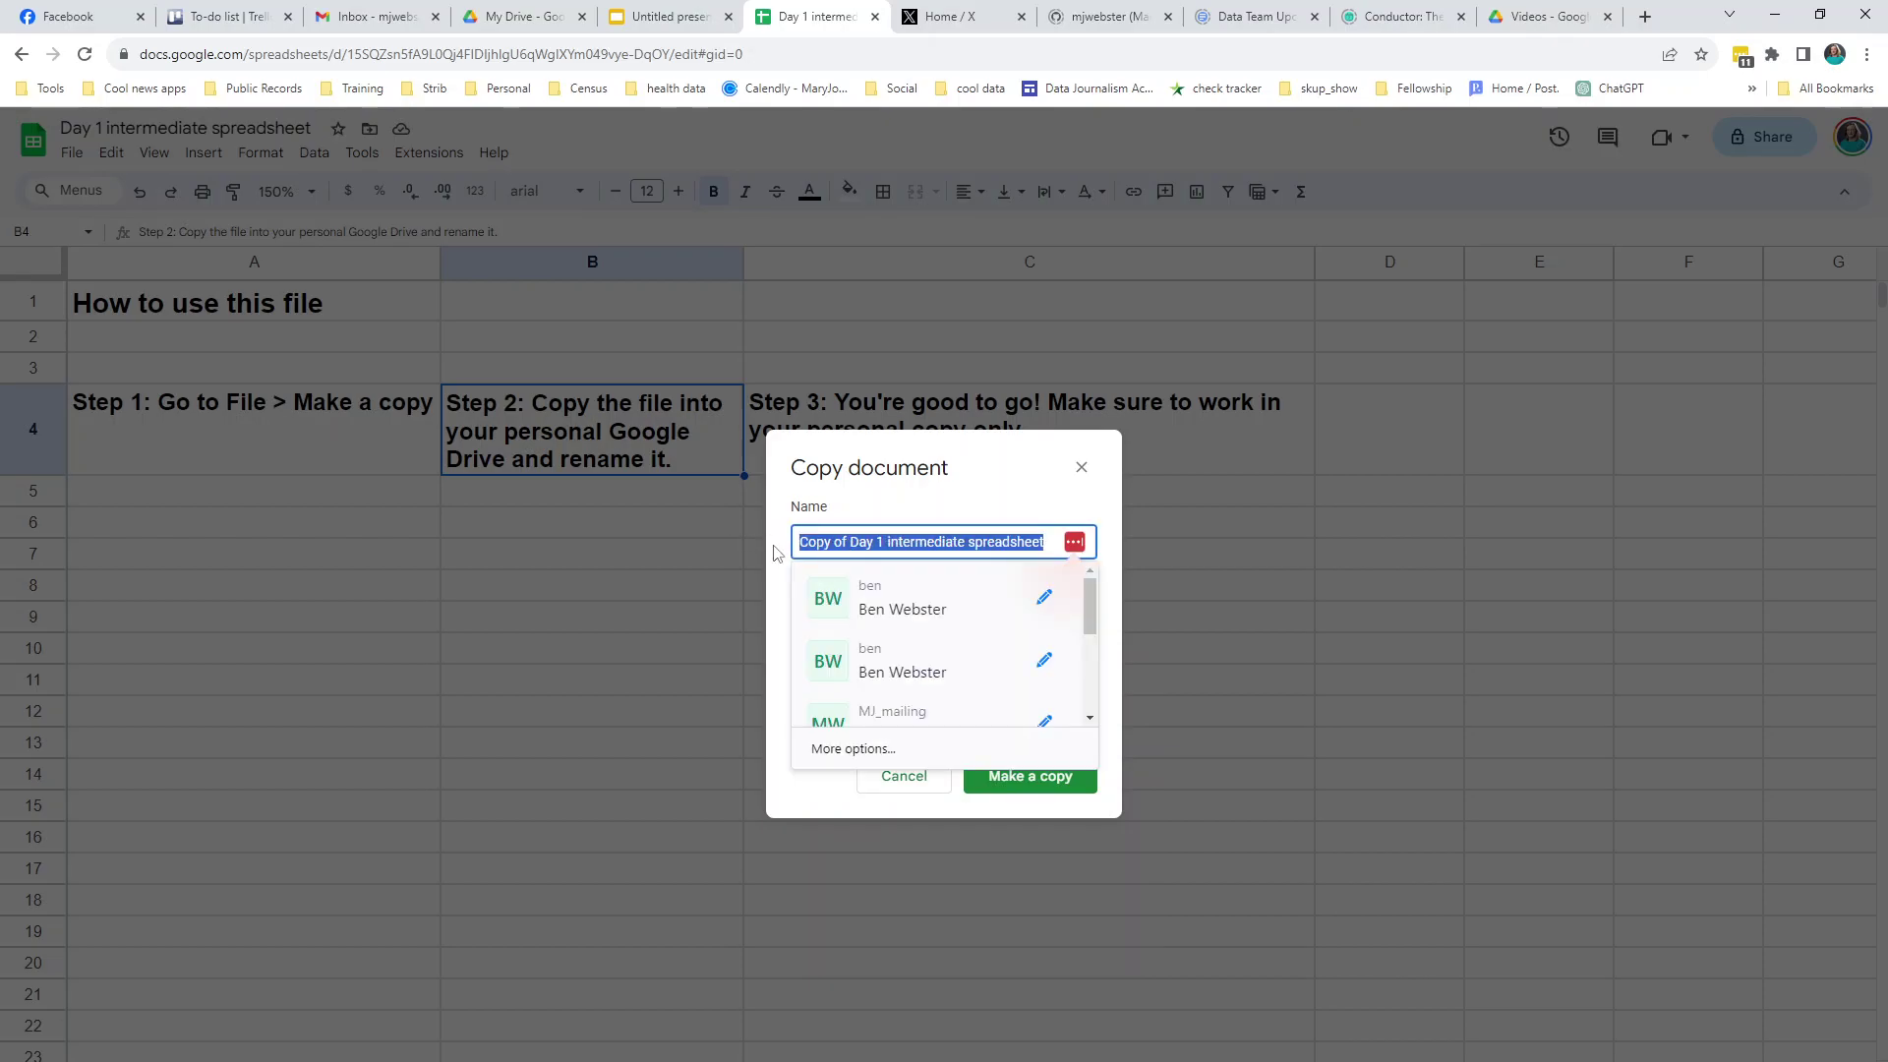
left_click_drag(844, 542, 778, 543)
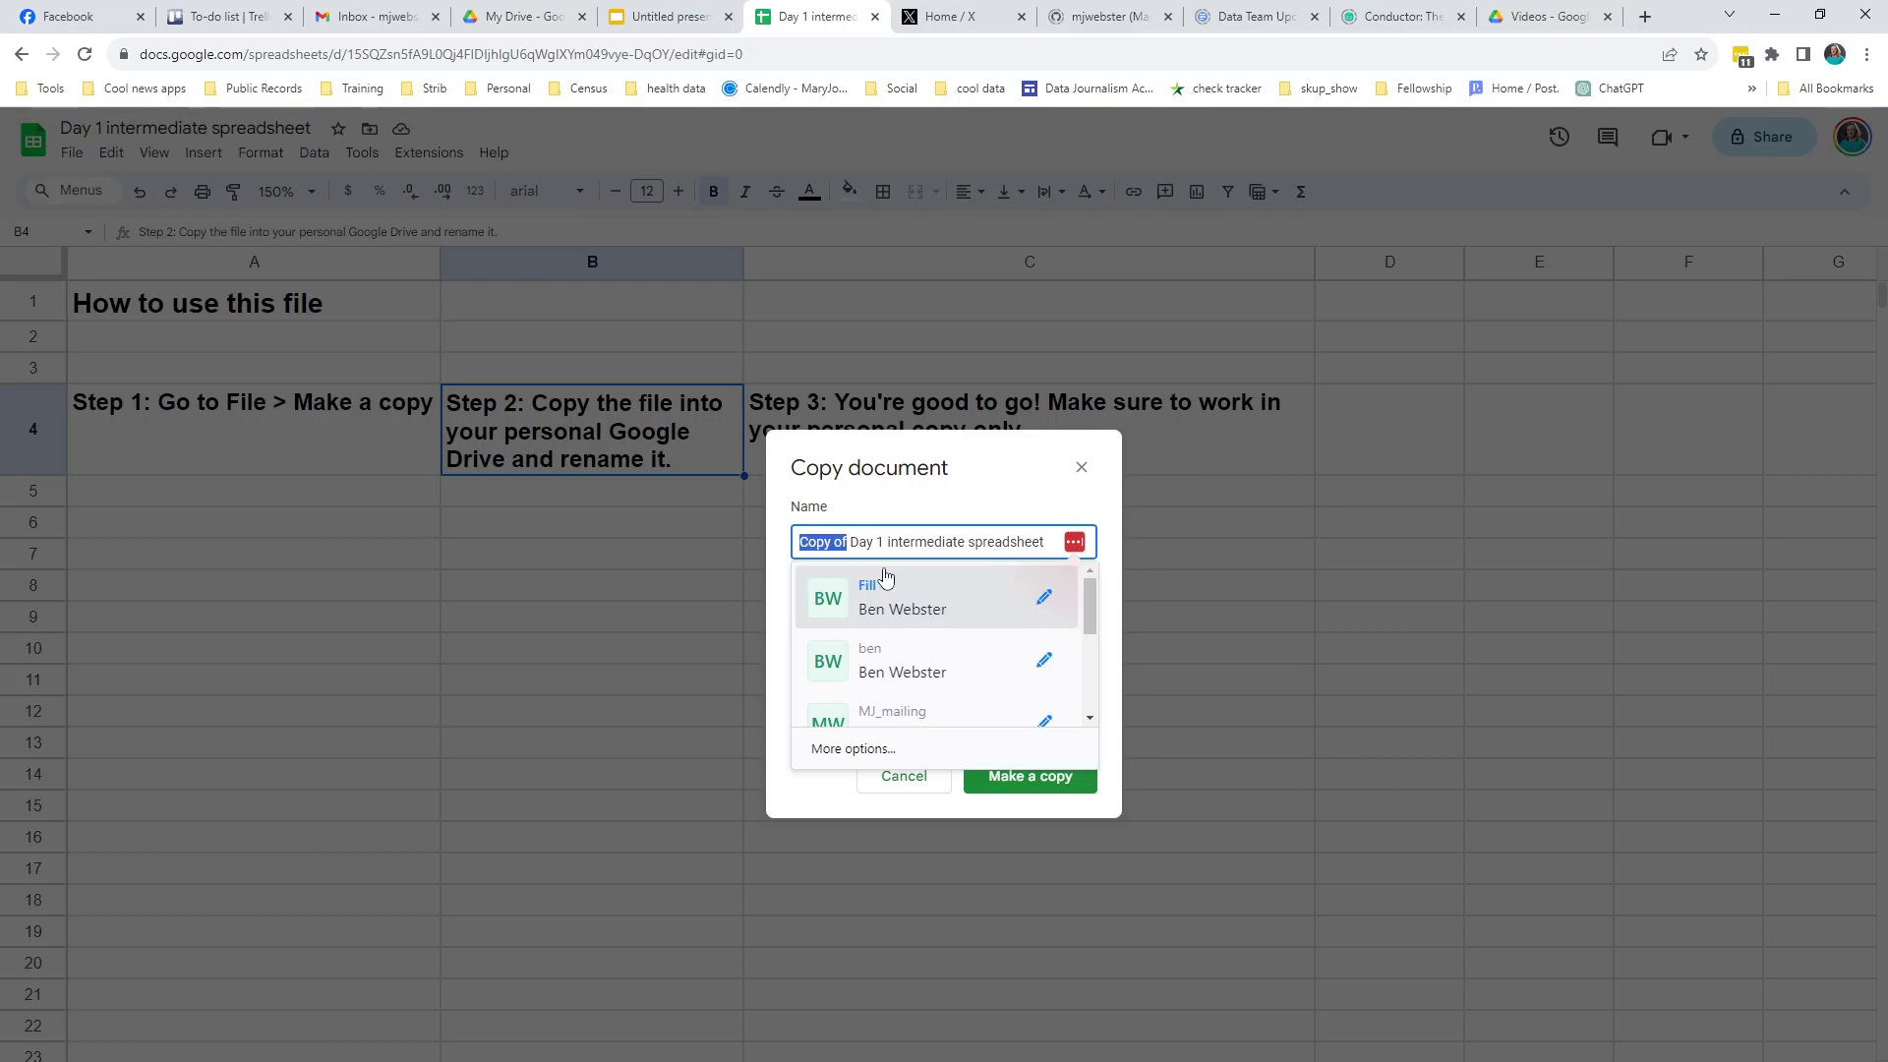
type("My copy of")
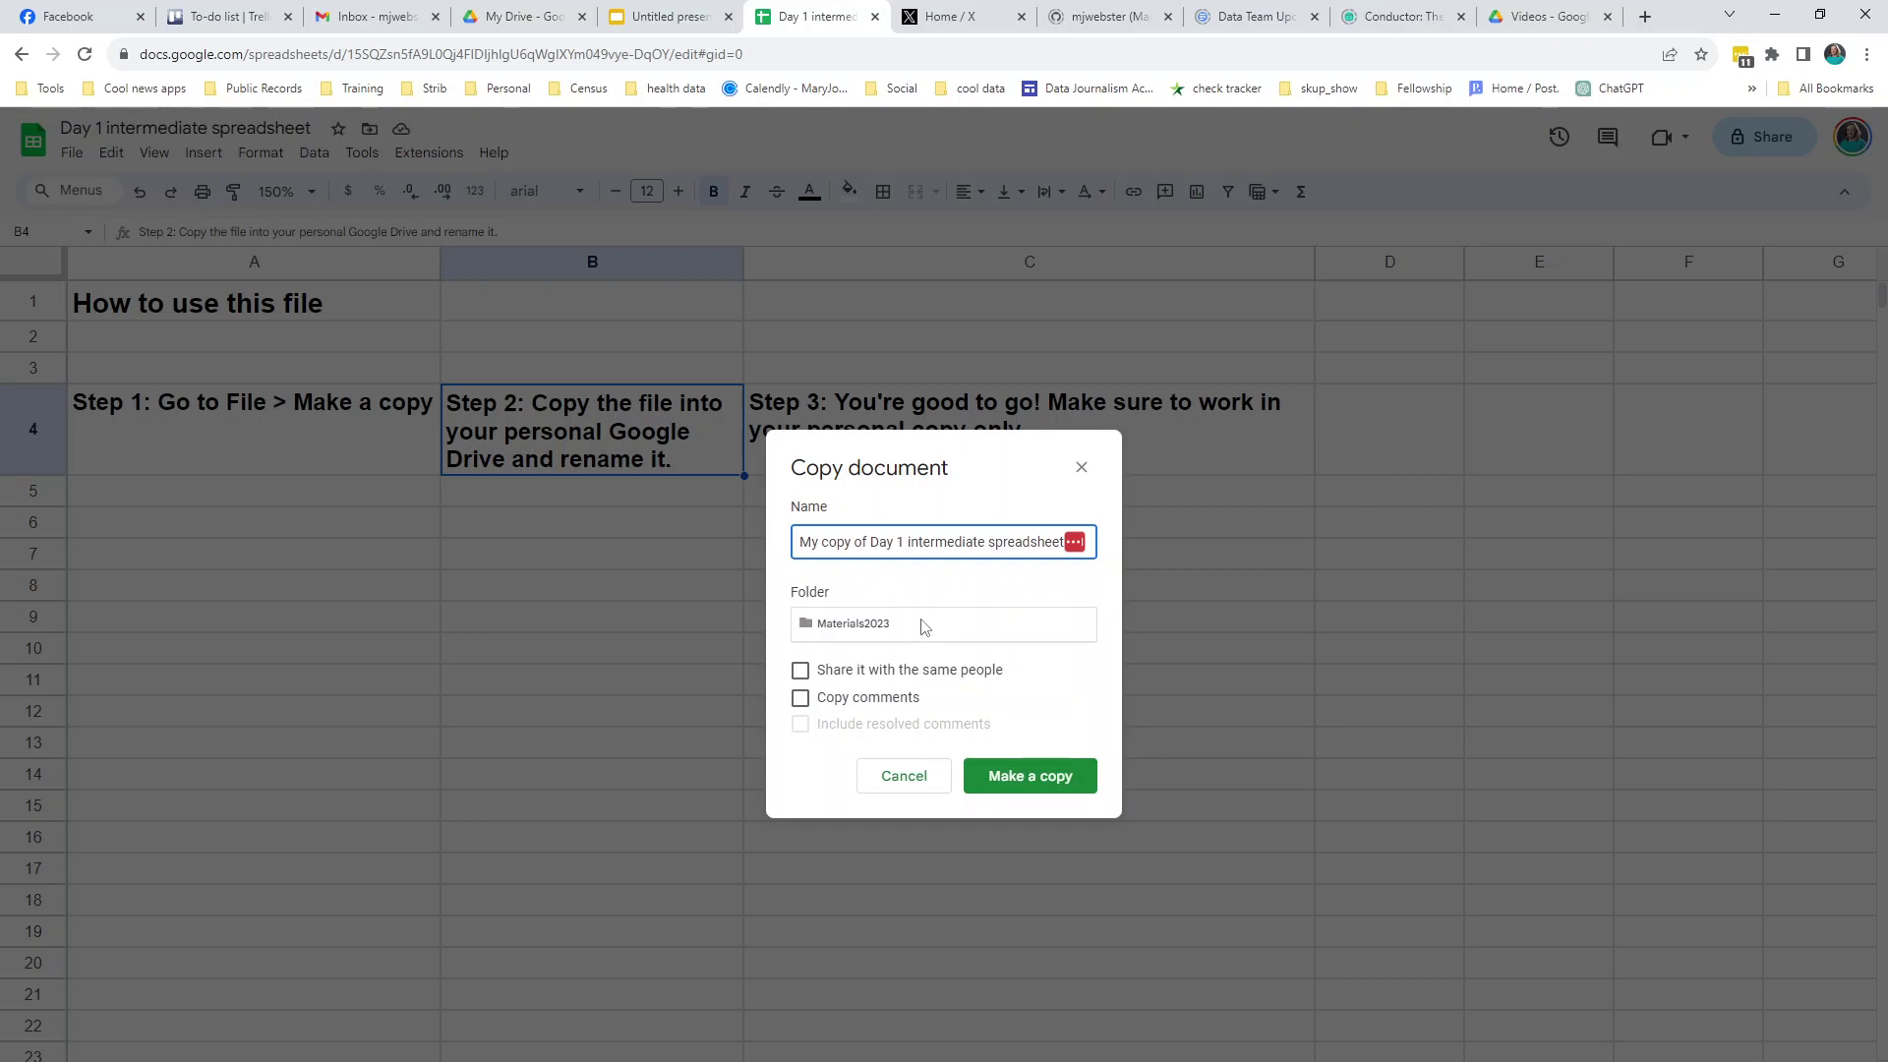
left_click(902, 779)
- Examine the budget sheet's This year and Next year columns, its department and revenue rows, and both Totals rows
left_click(534, 625)
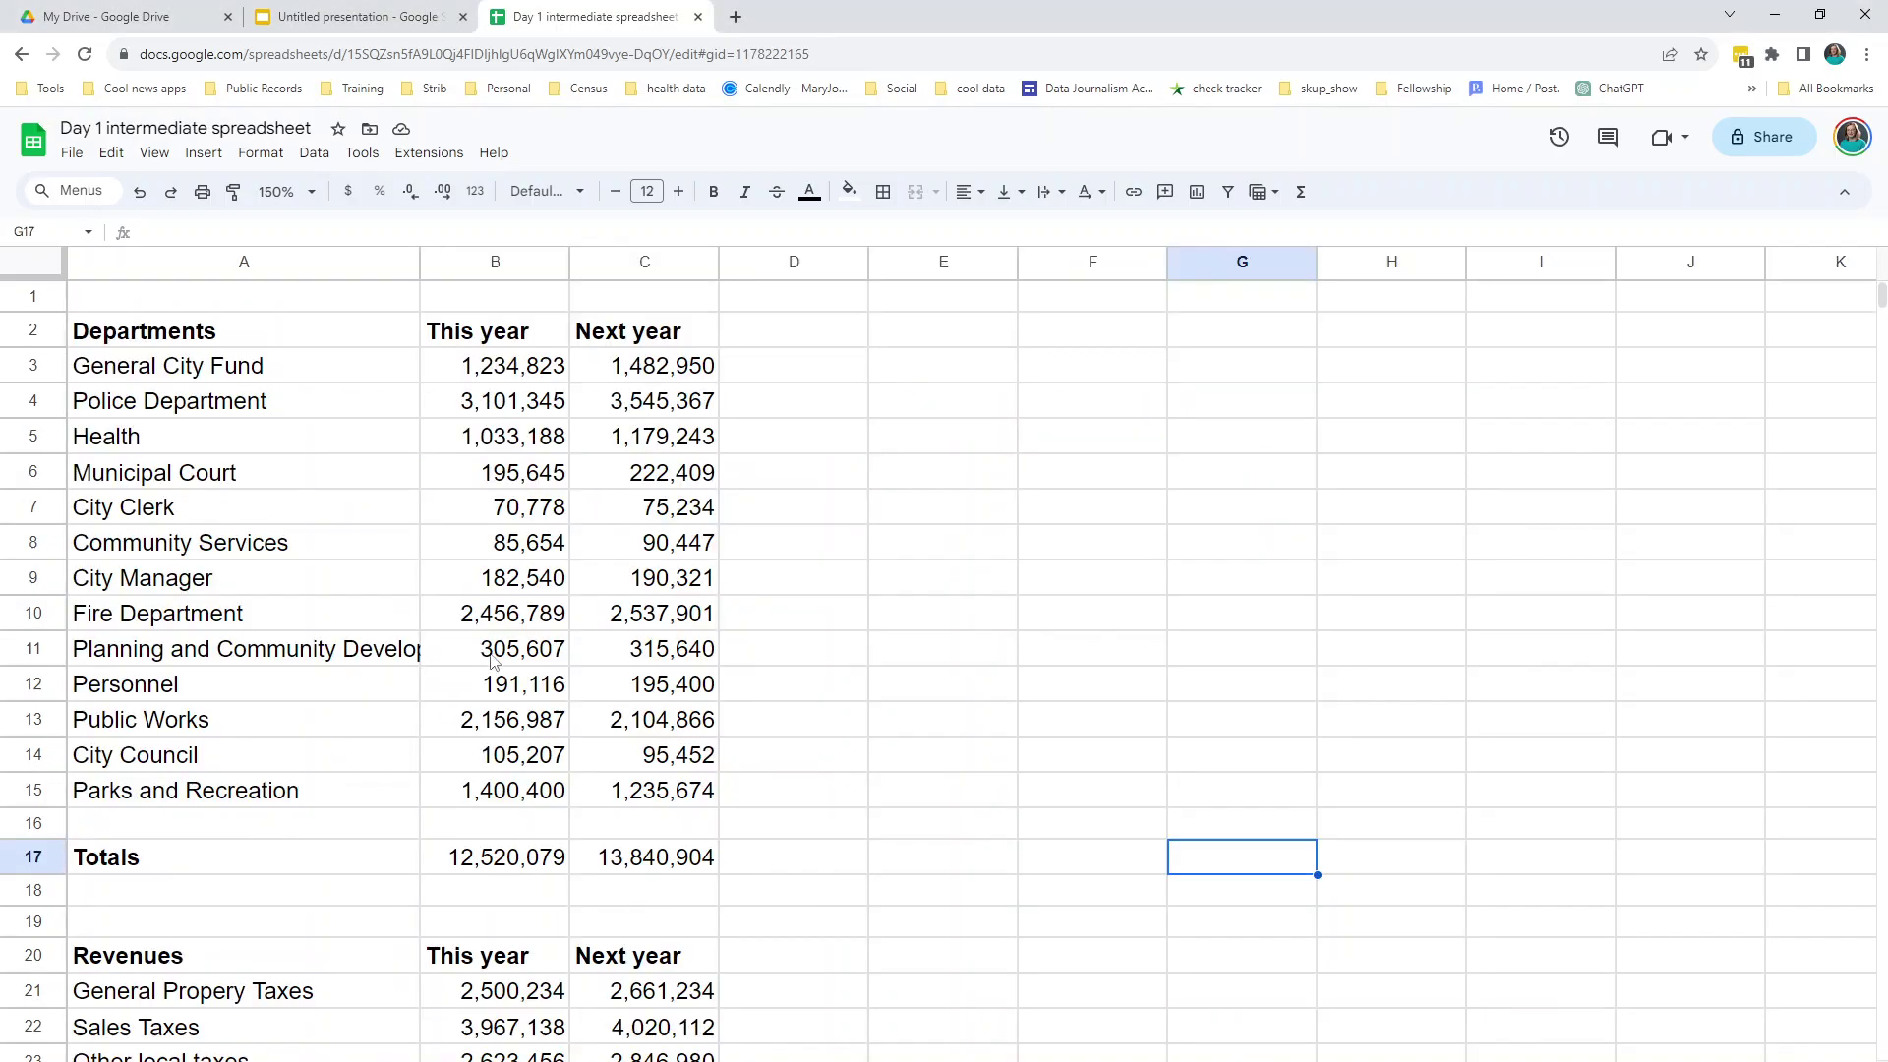
left_click(582, 625)
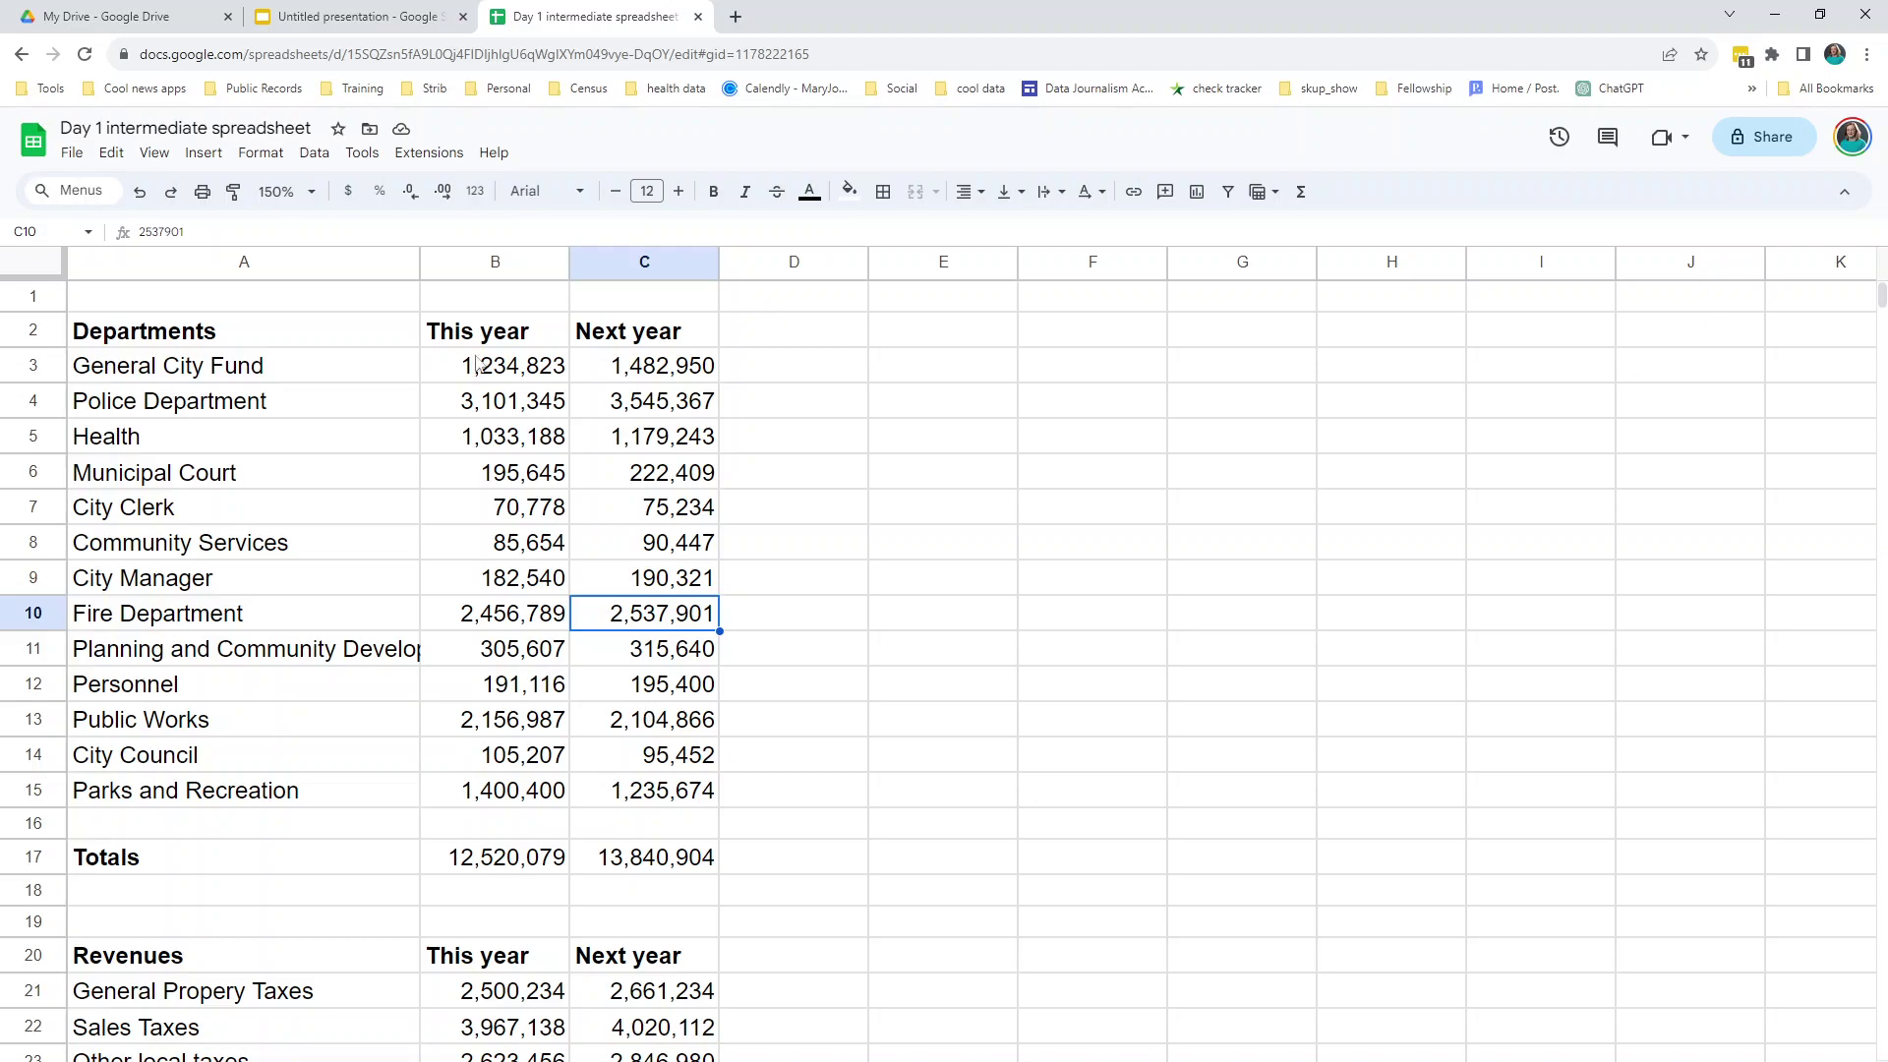
left_click(464, 276)
left_click(649, 266)
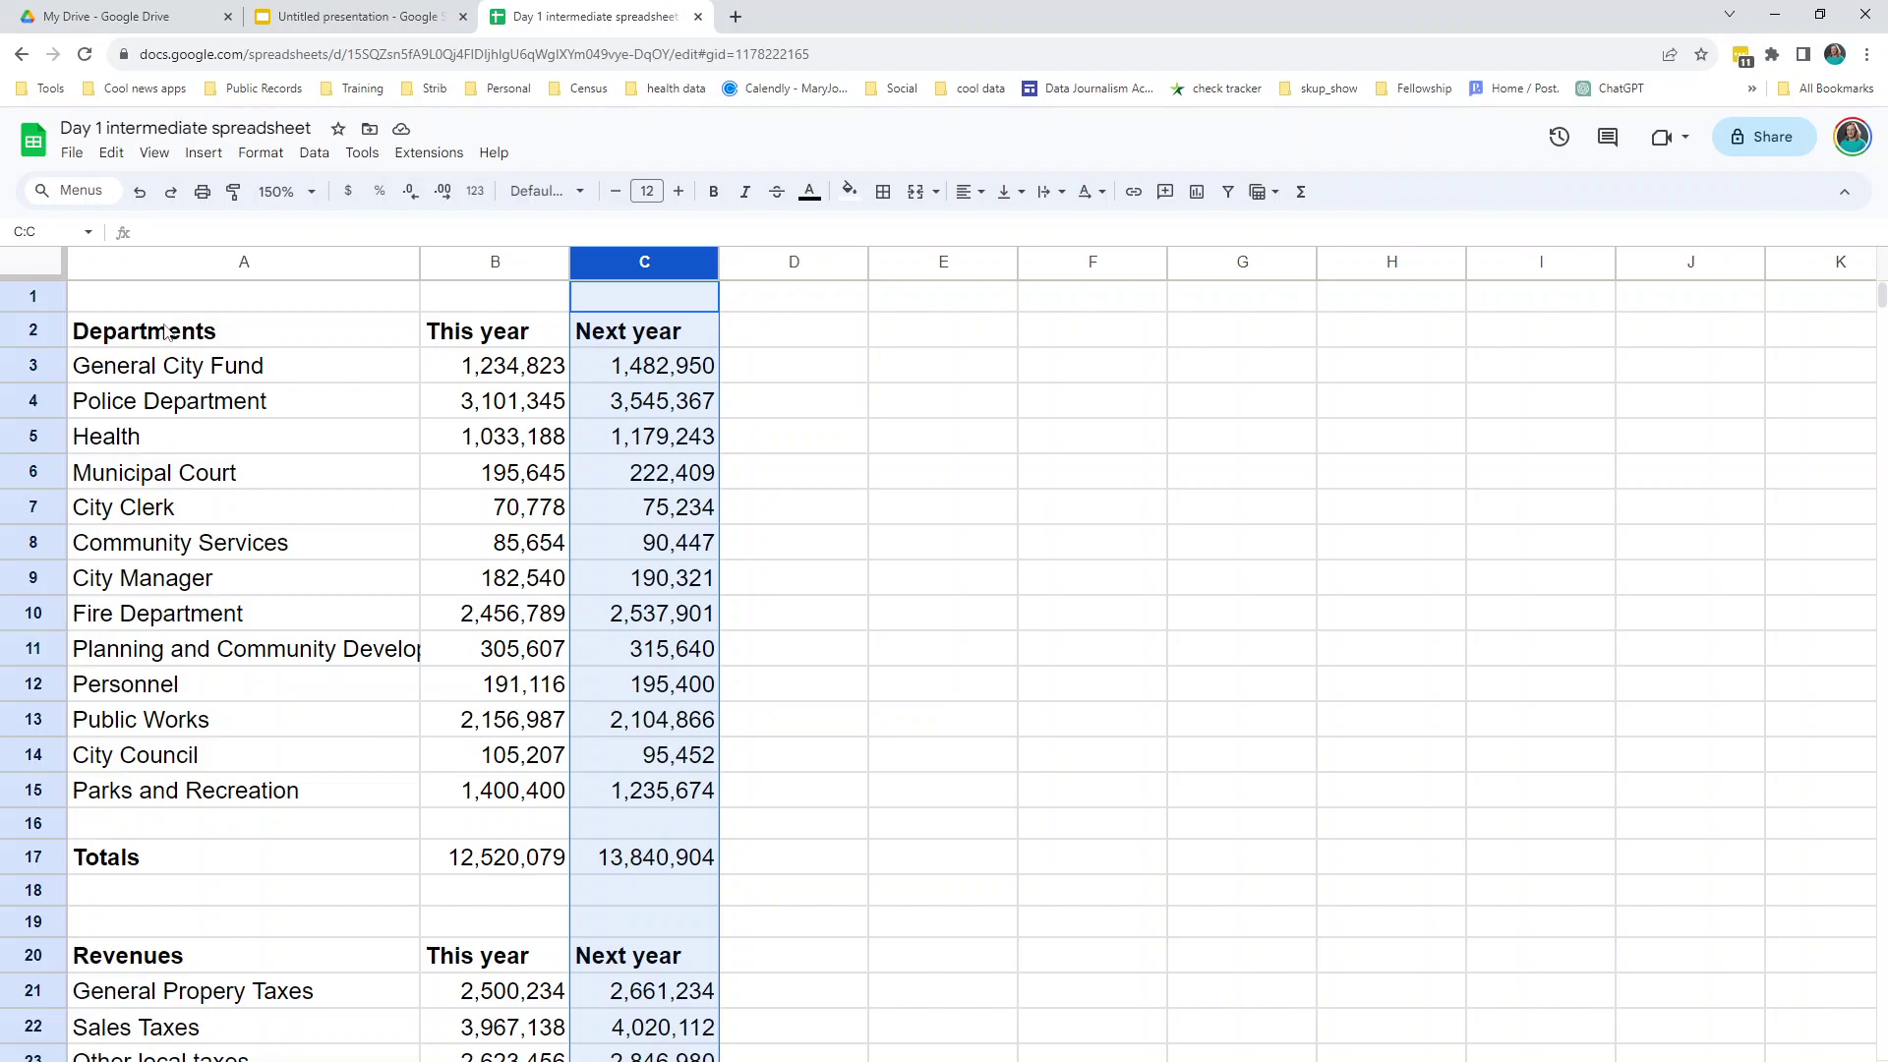
left_click(165, 333)
left_click_drag(32, 365, 38, 788)
scroll(421, 620, "down", 2)
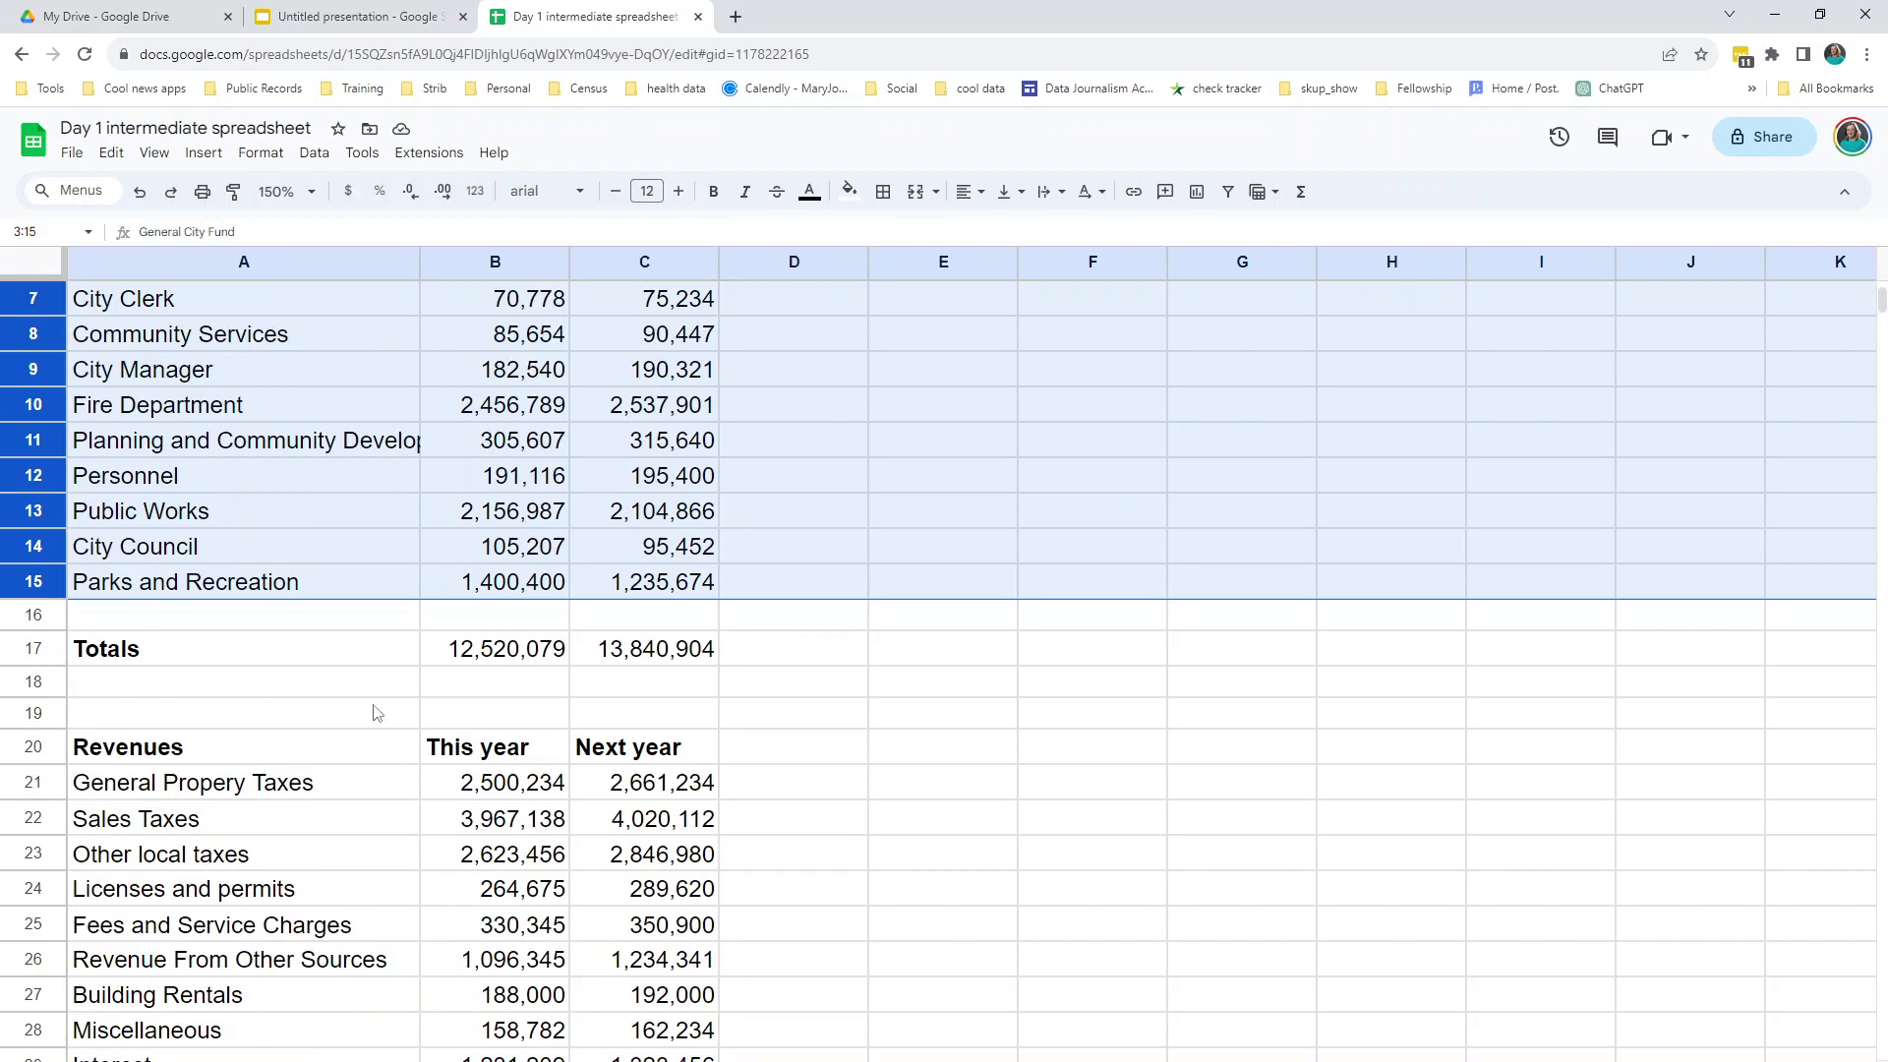
left_click(33, 649)
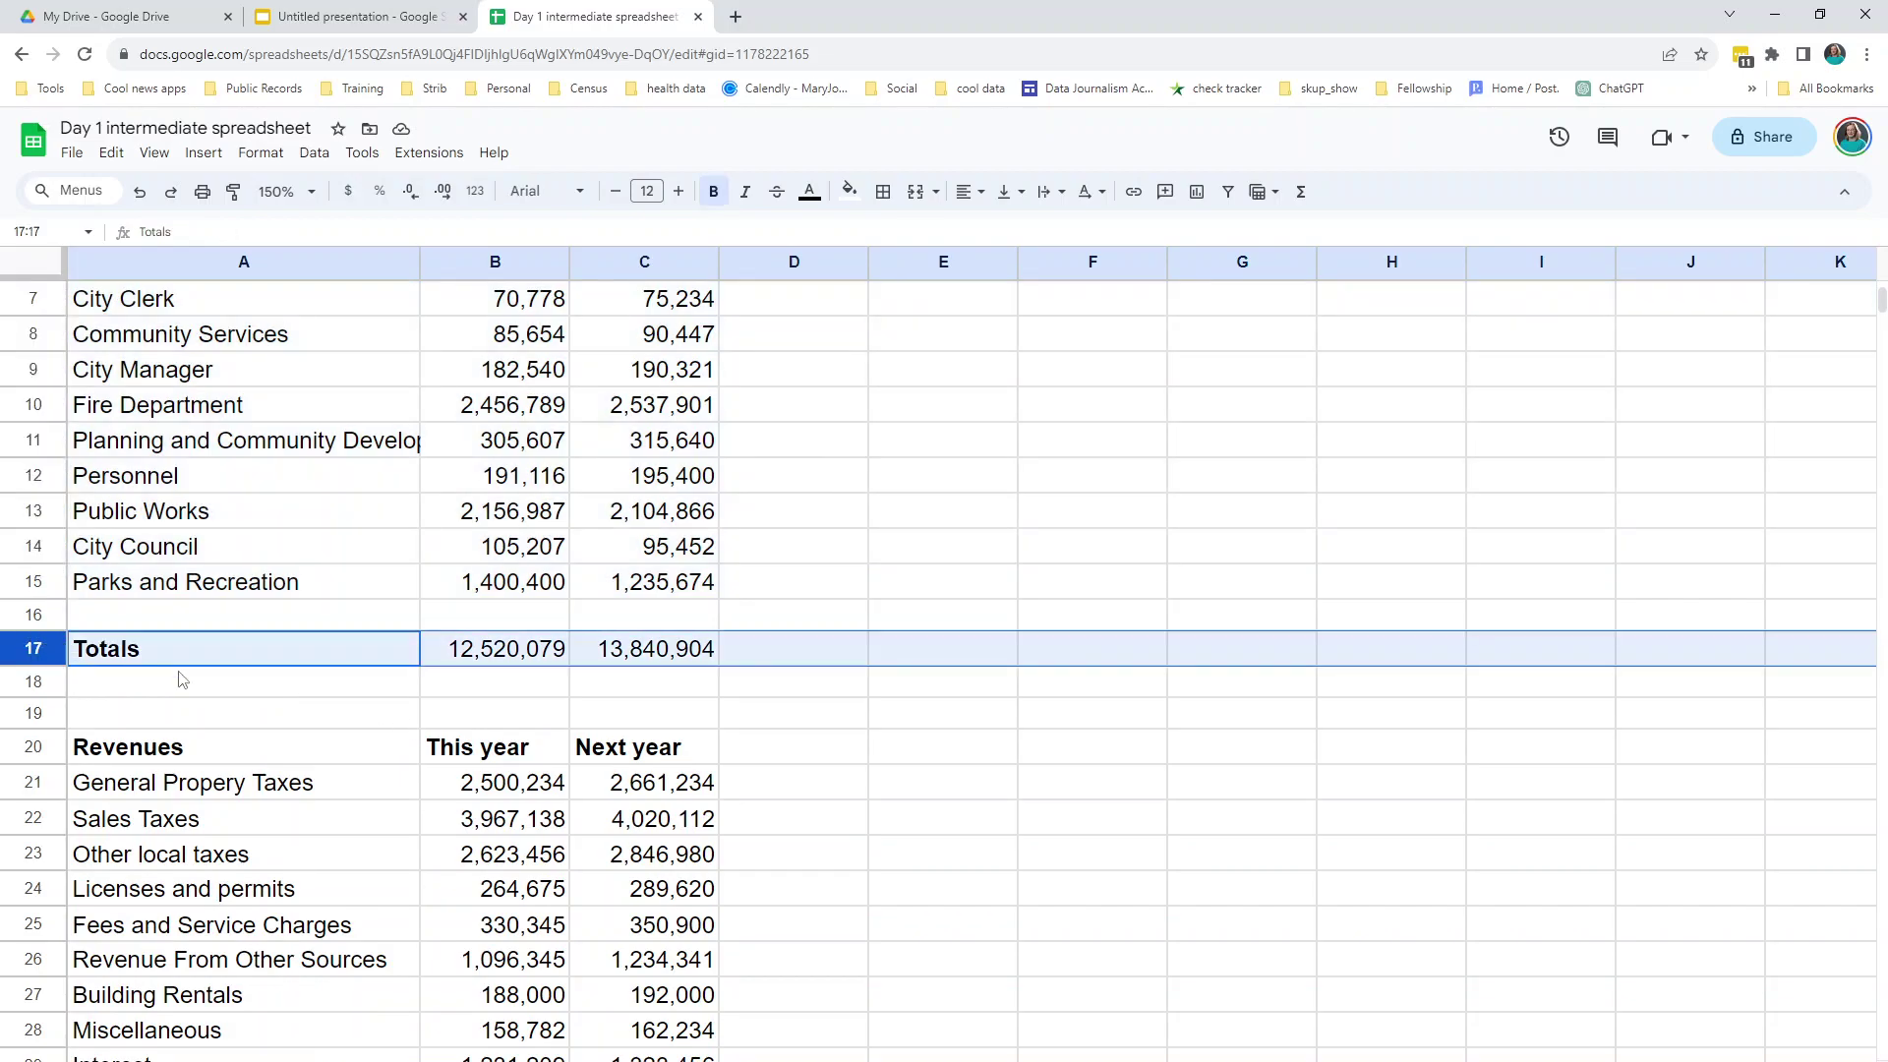
scroll(453, 586, "up", 2)
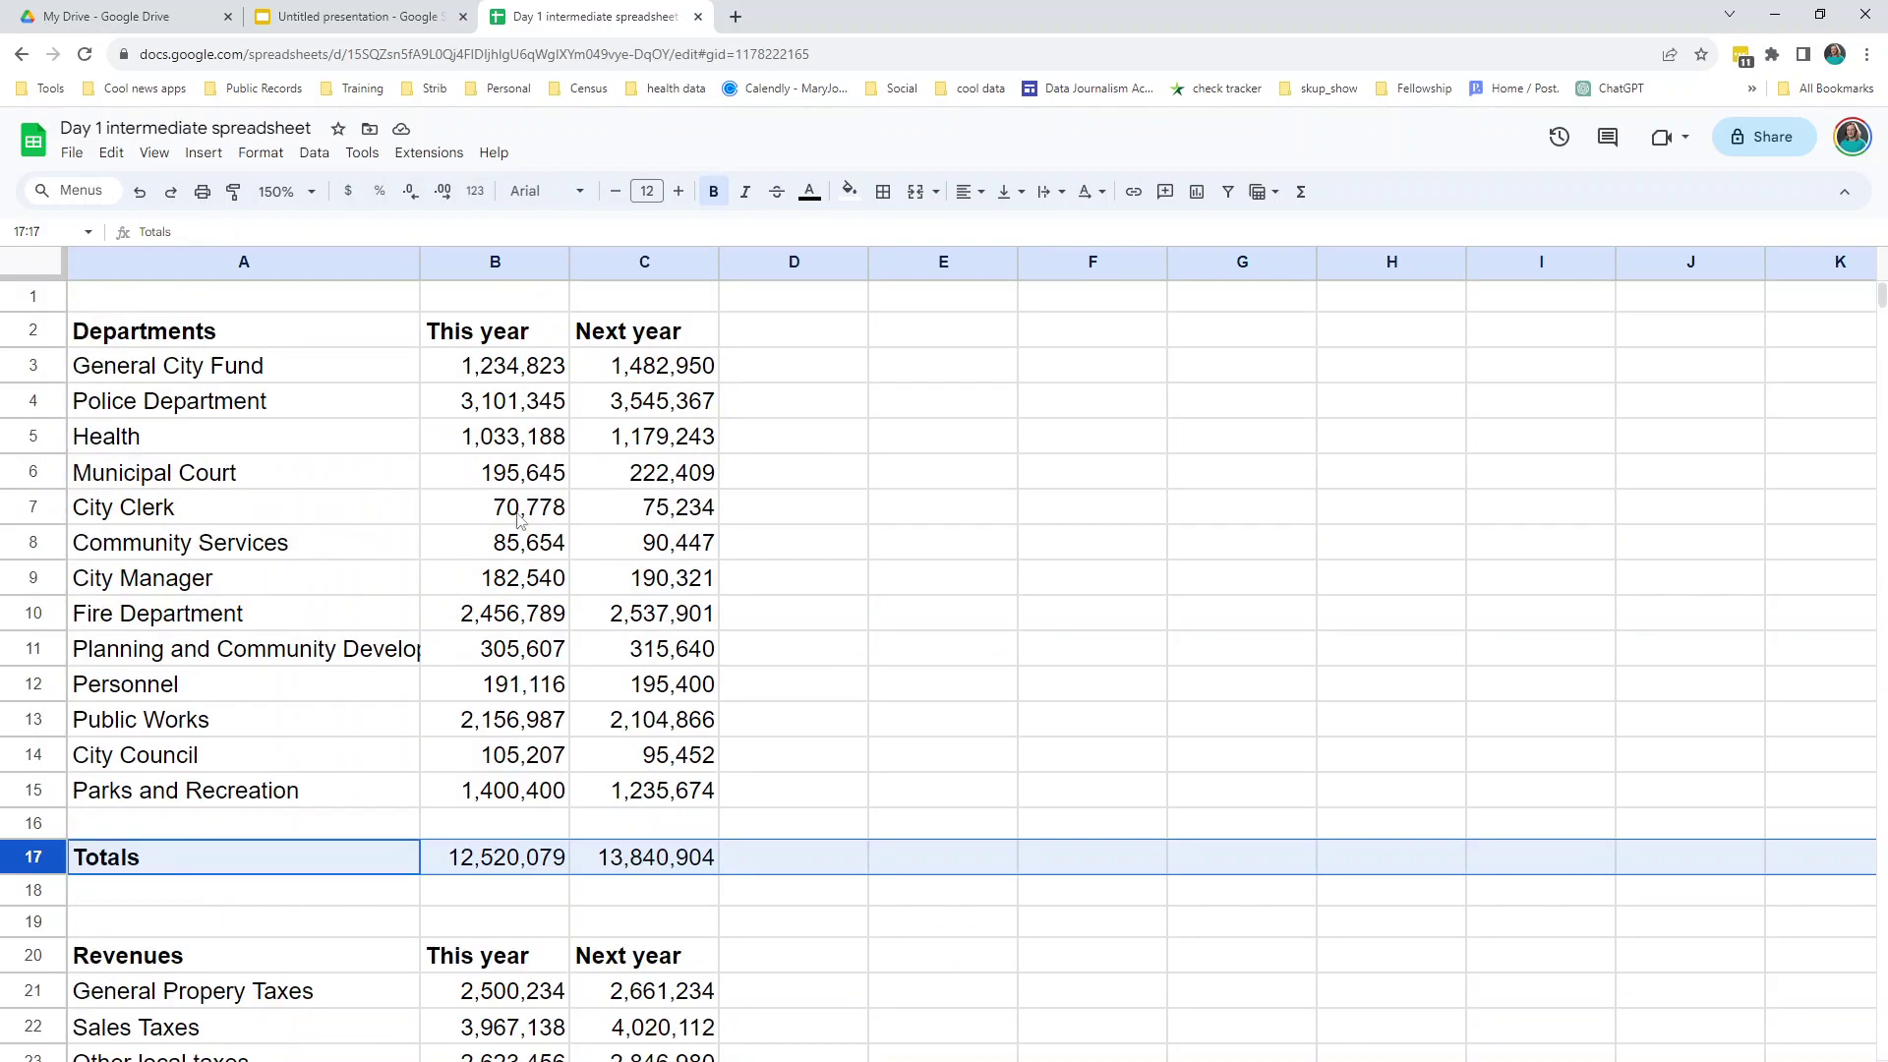
scroll(394, 786, "down", 3)
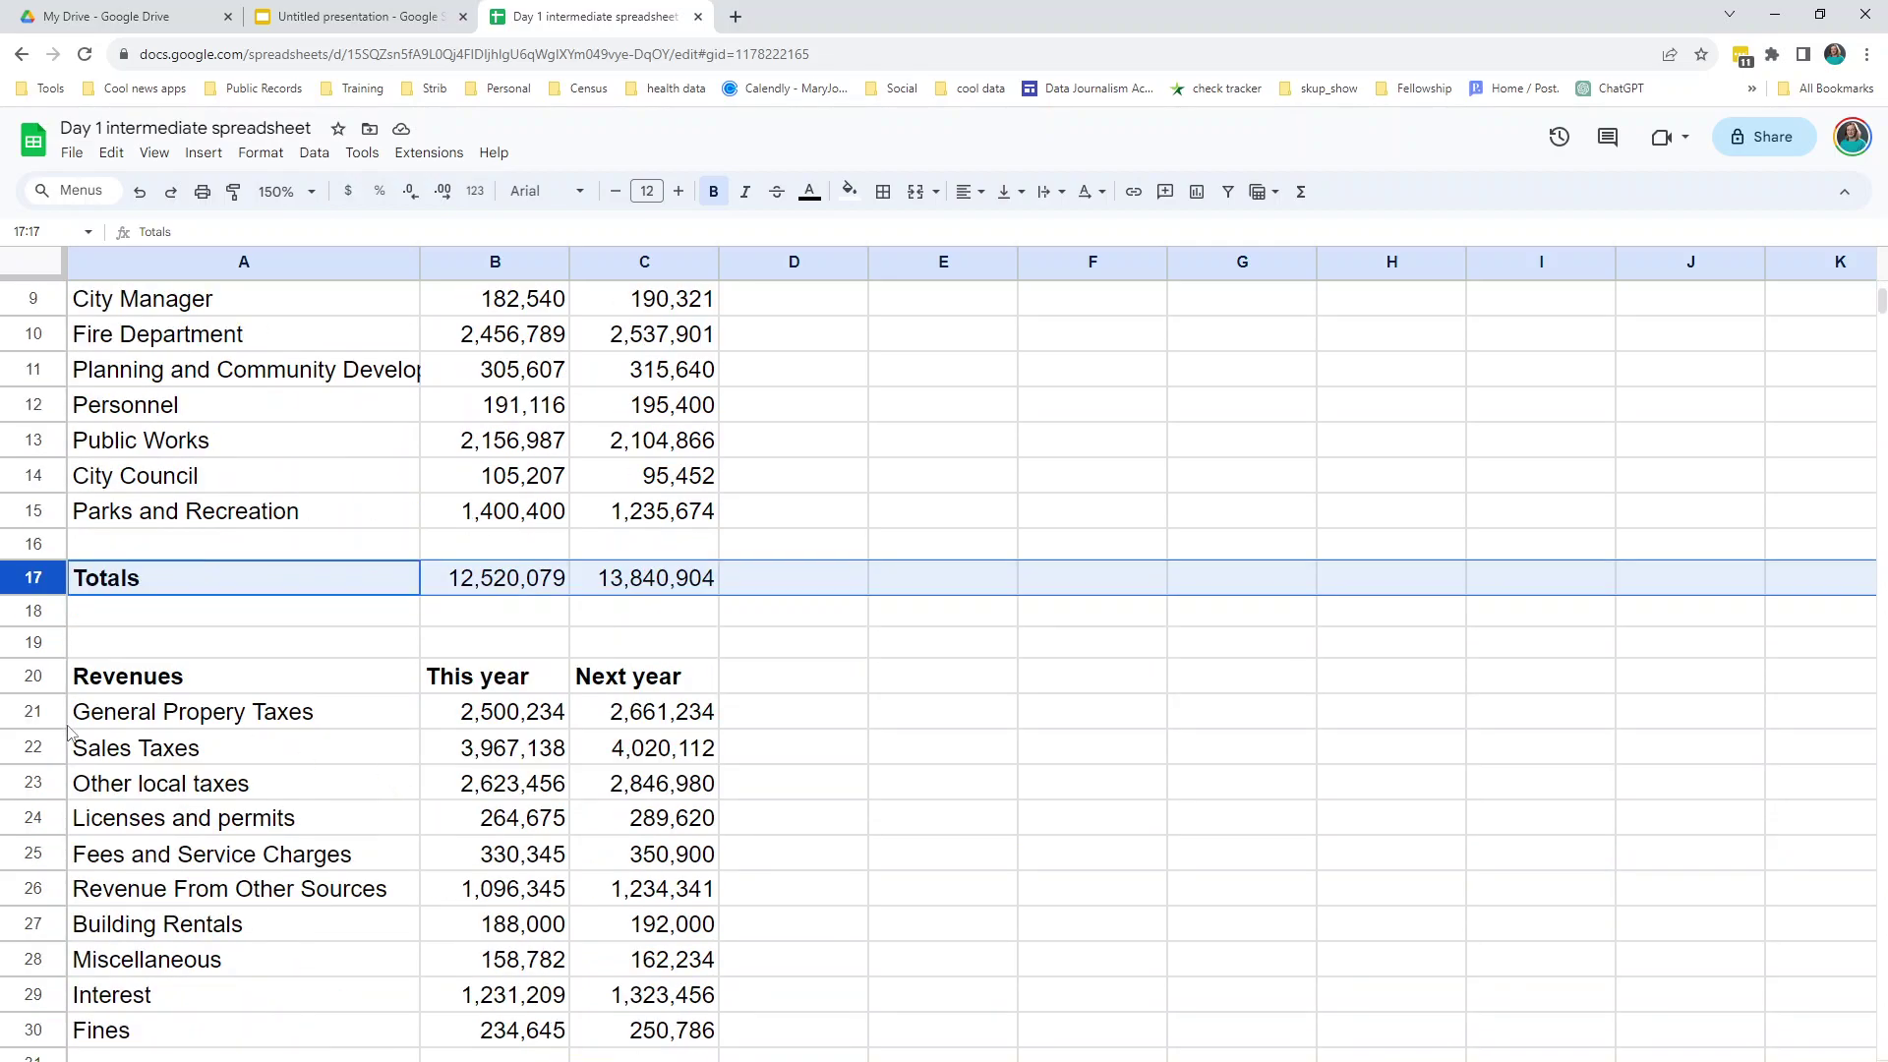
scroll(69, 730, "down", 1)
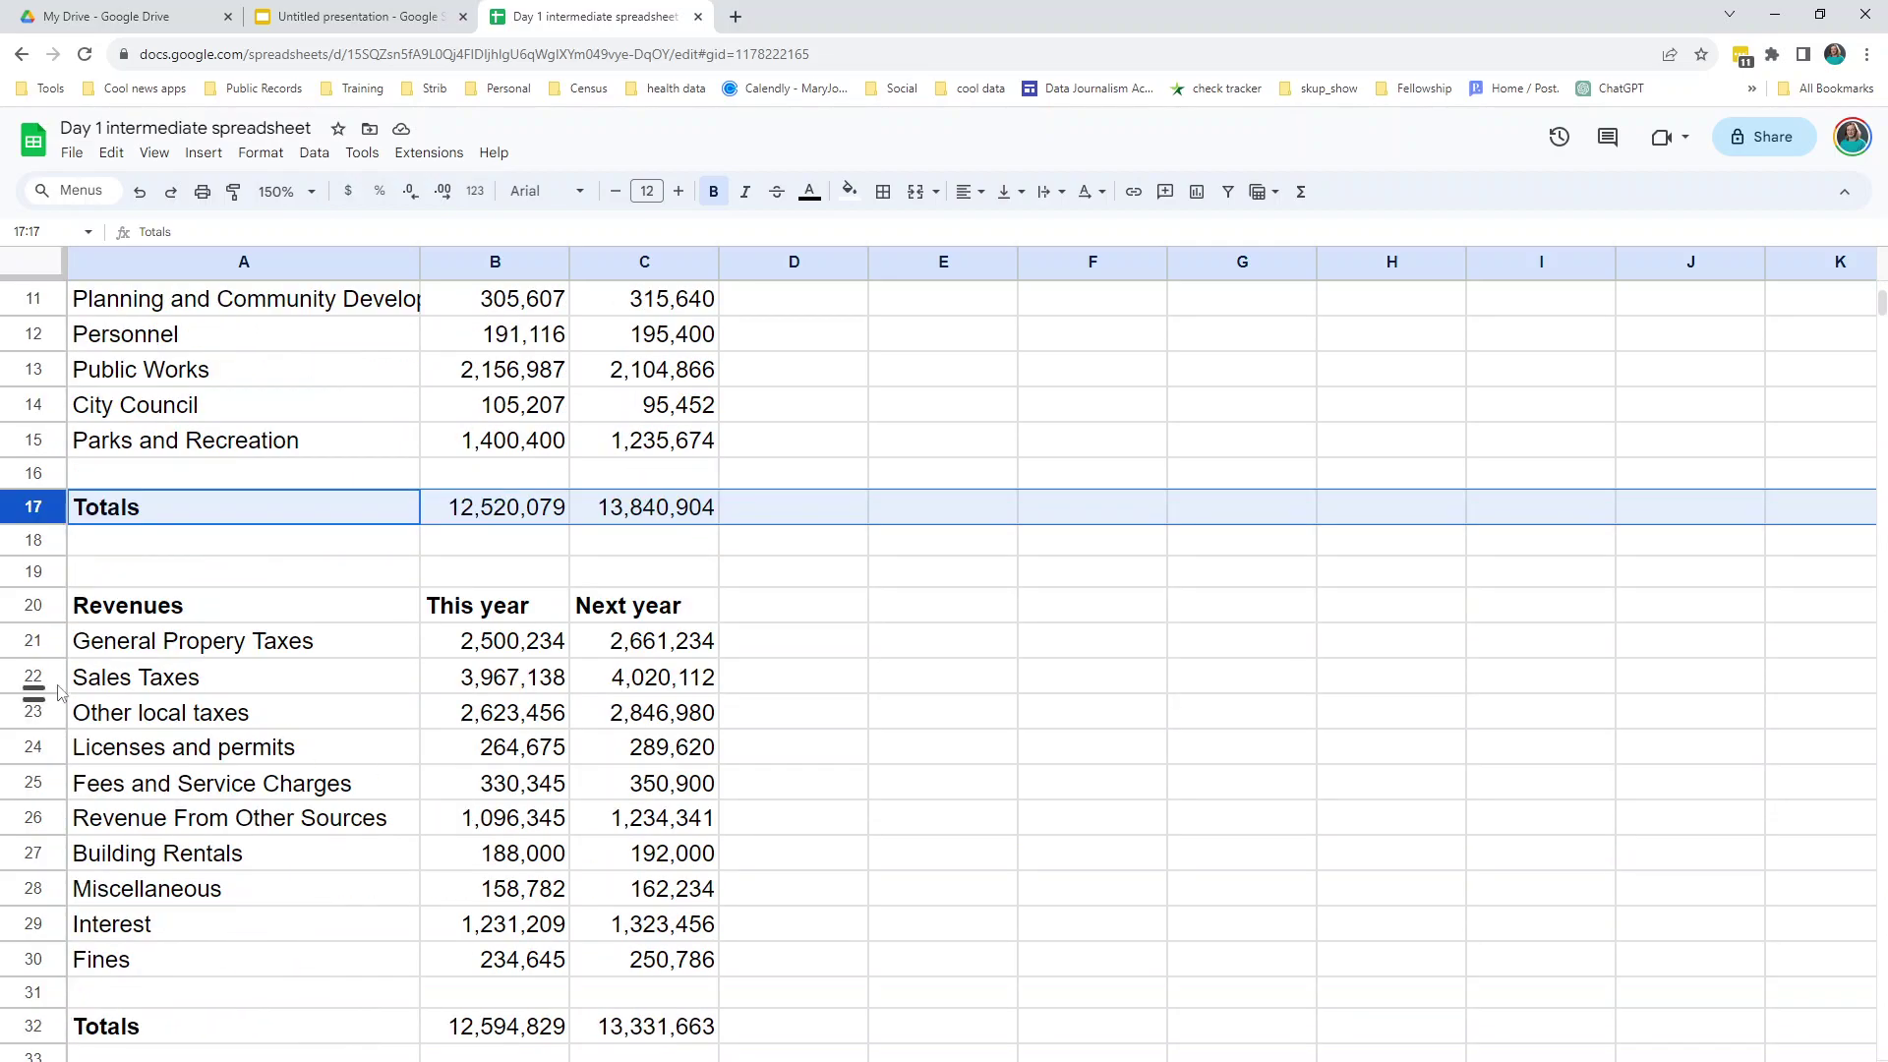
left_click(30, 1026)
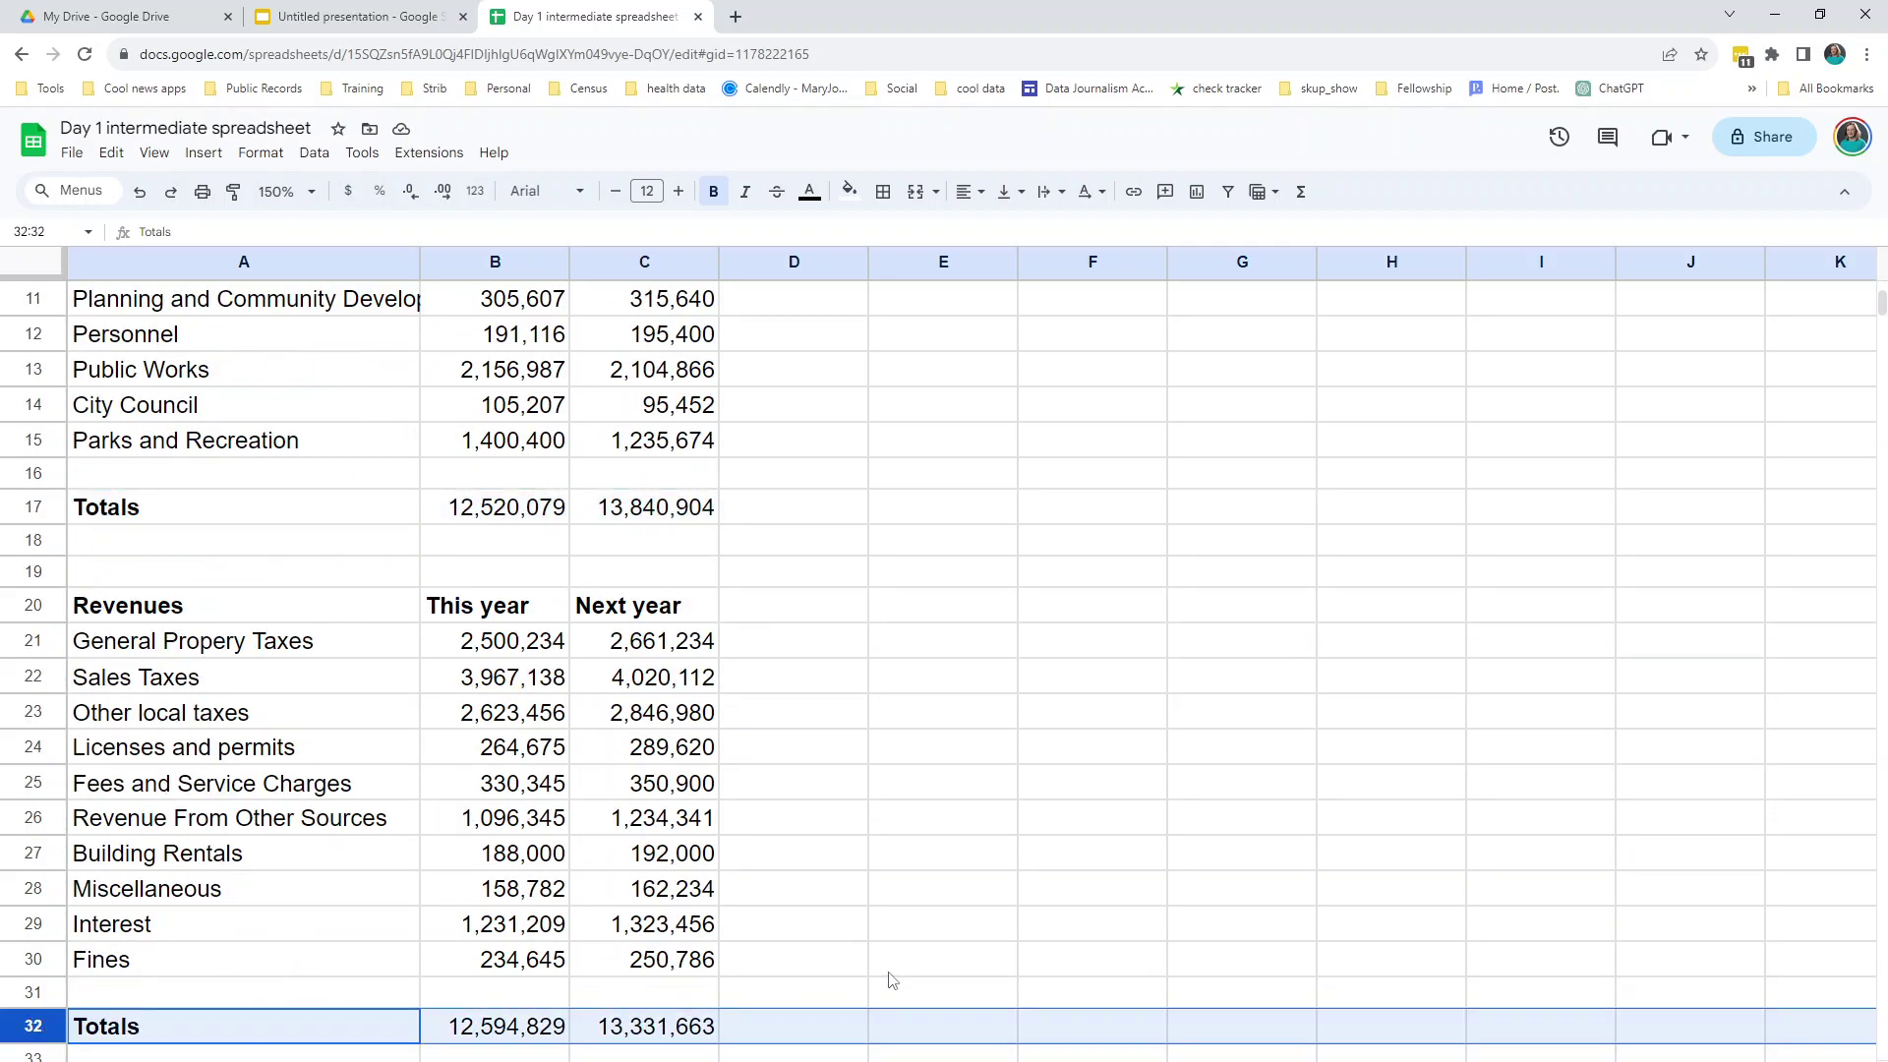
scroll(671, 656, "up", 4)
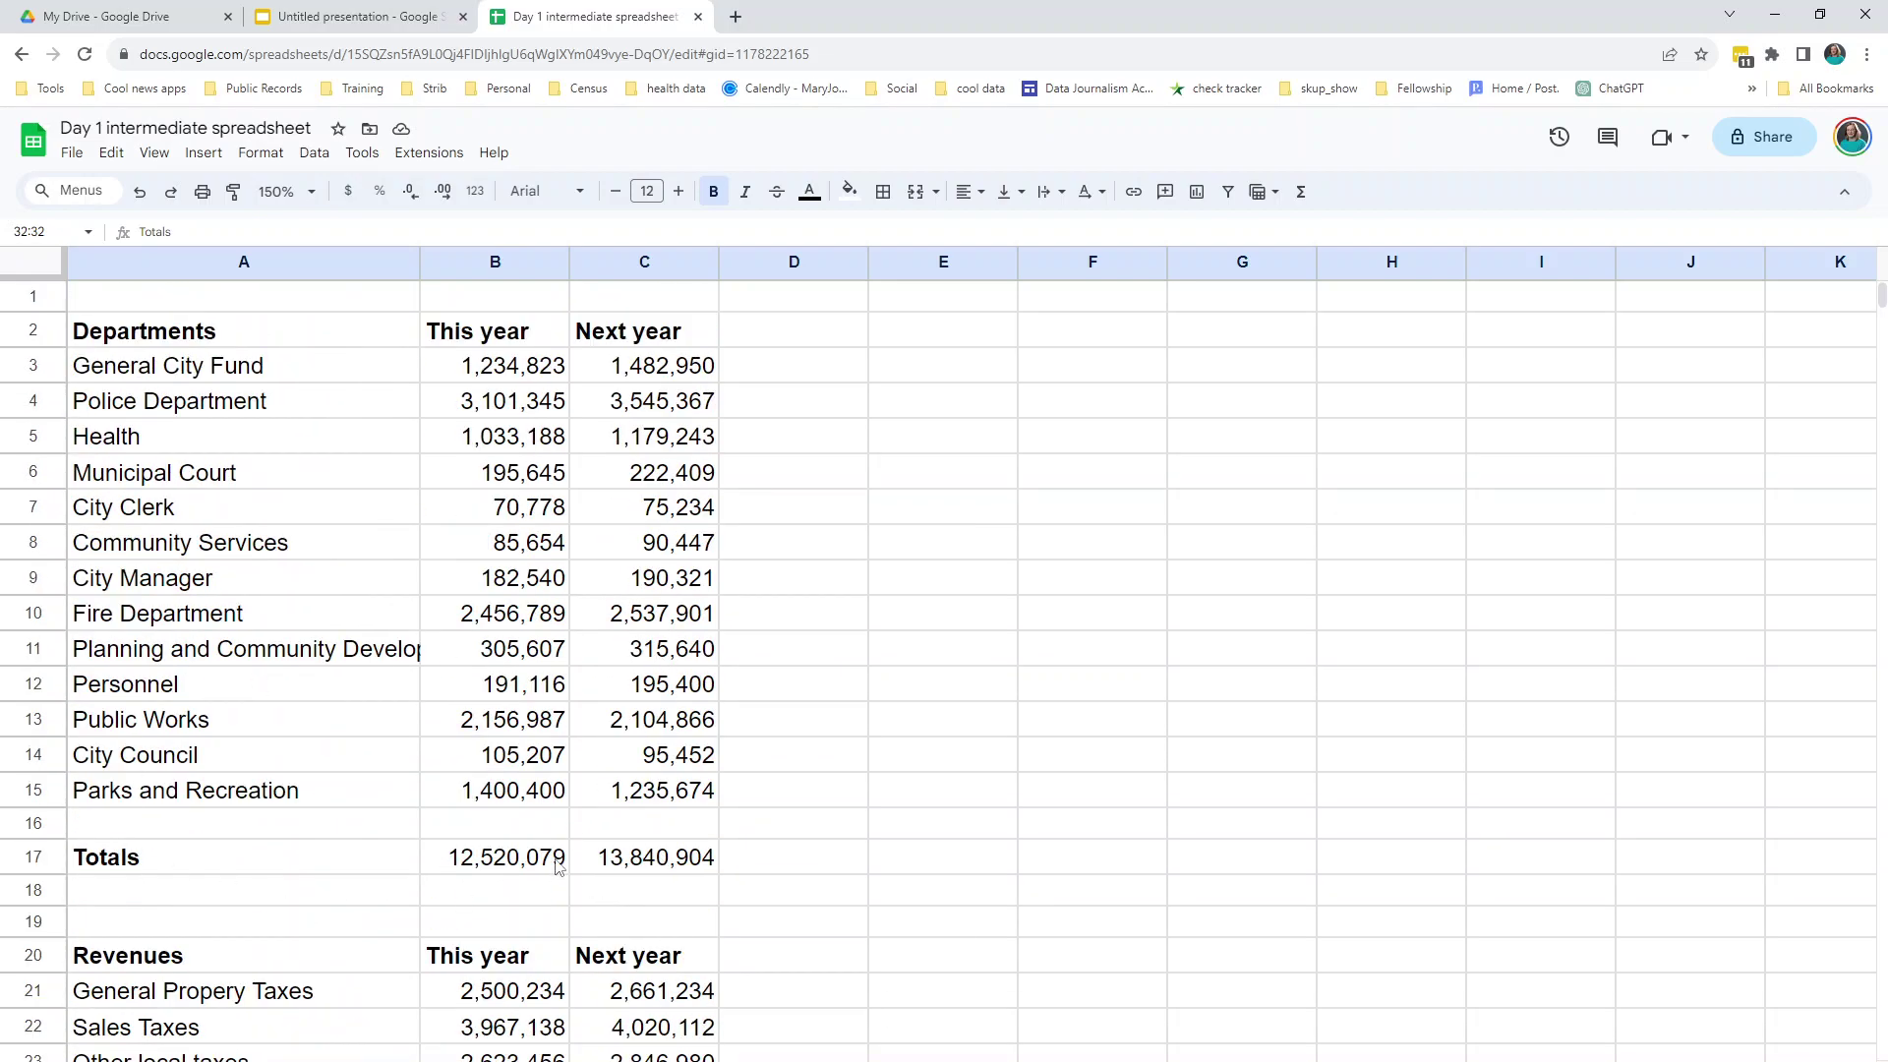
left_click(474, 857)
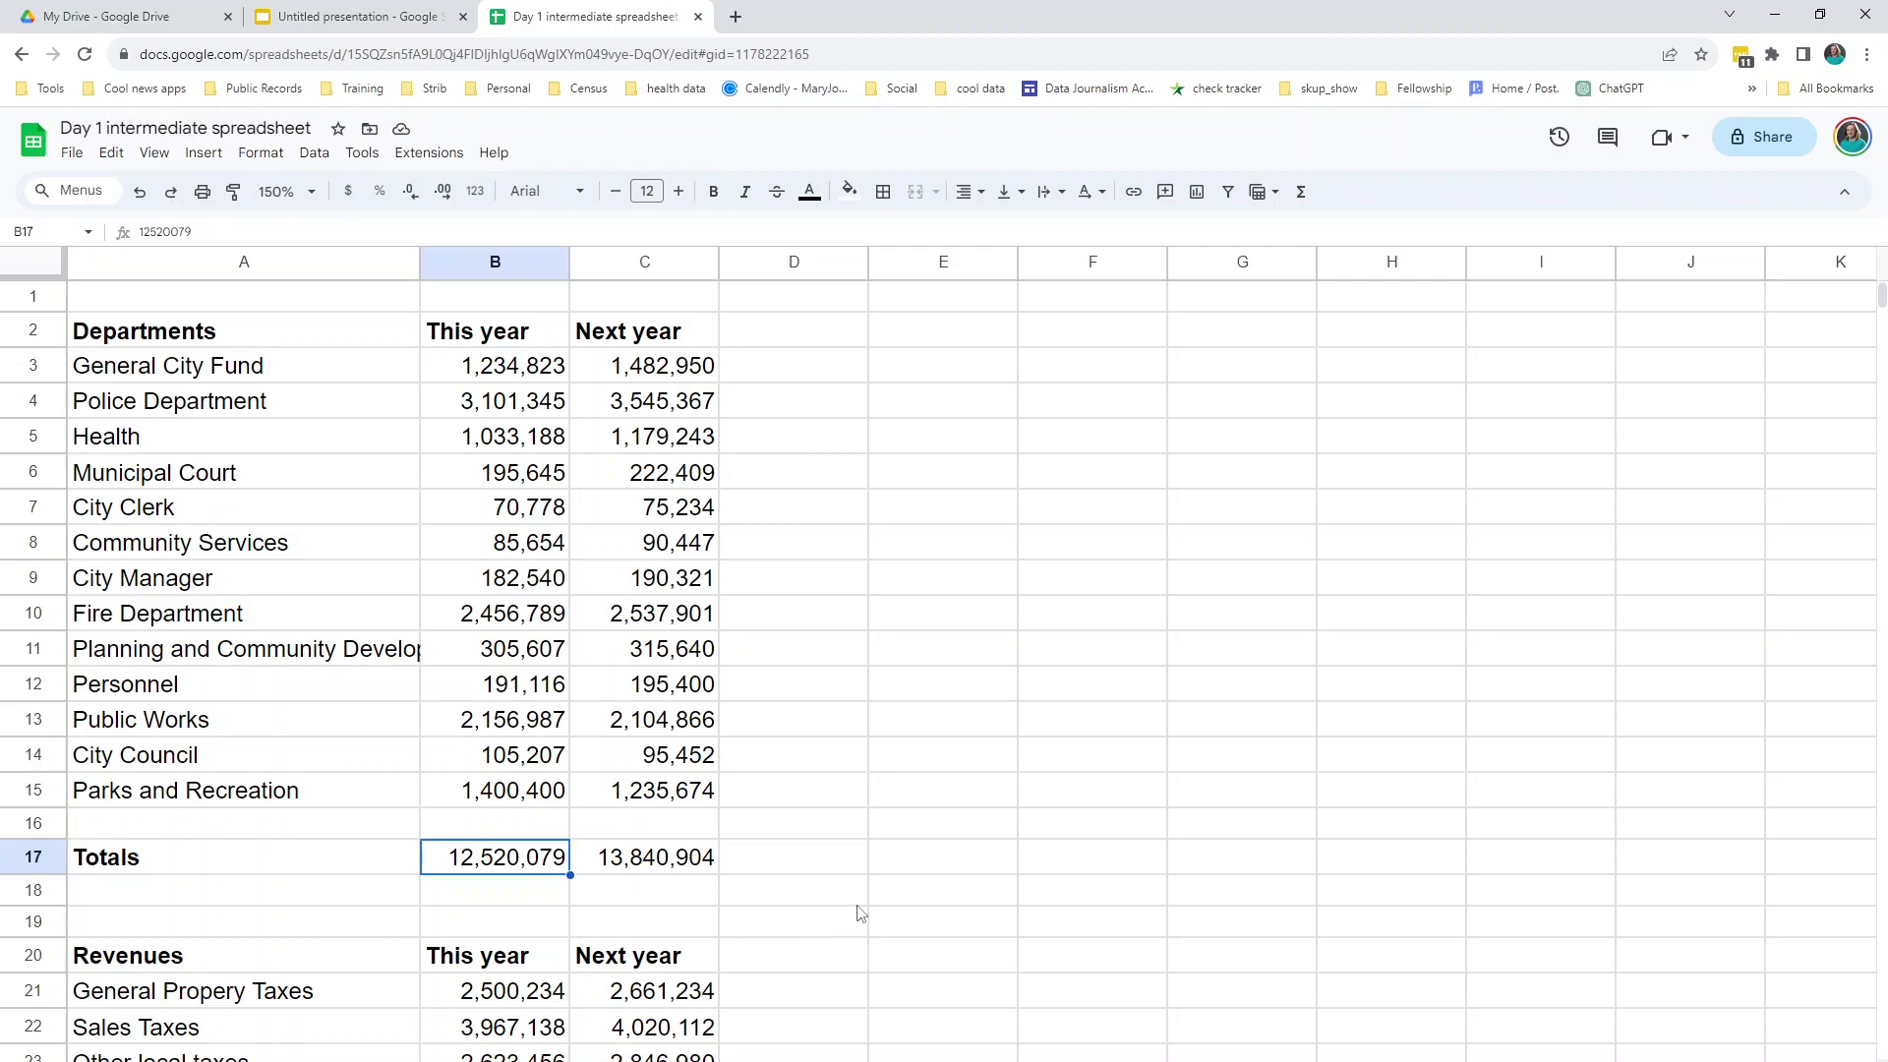
- Label cell A18, under the departments' Totals row, as "My total"
left_click(407, 876)
type("My total")
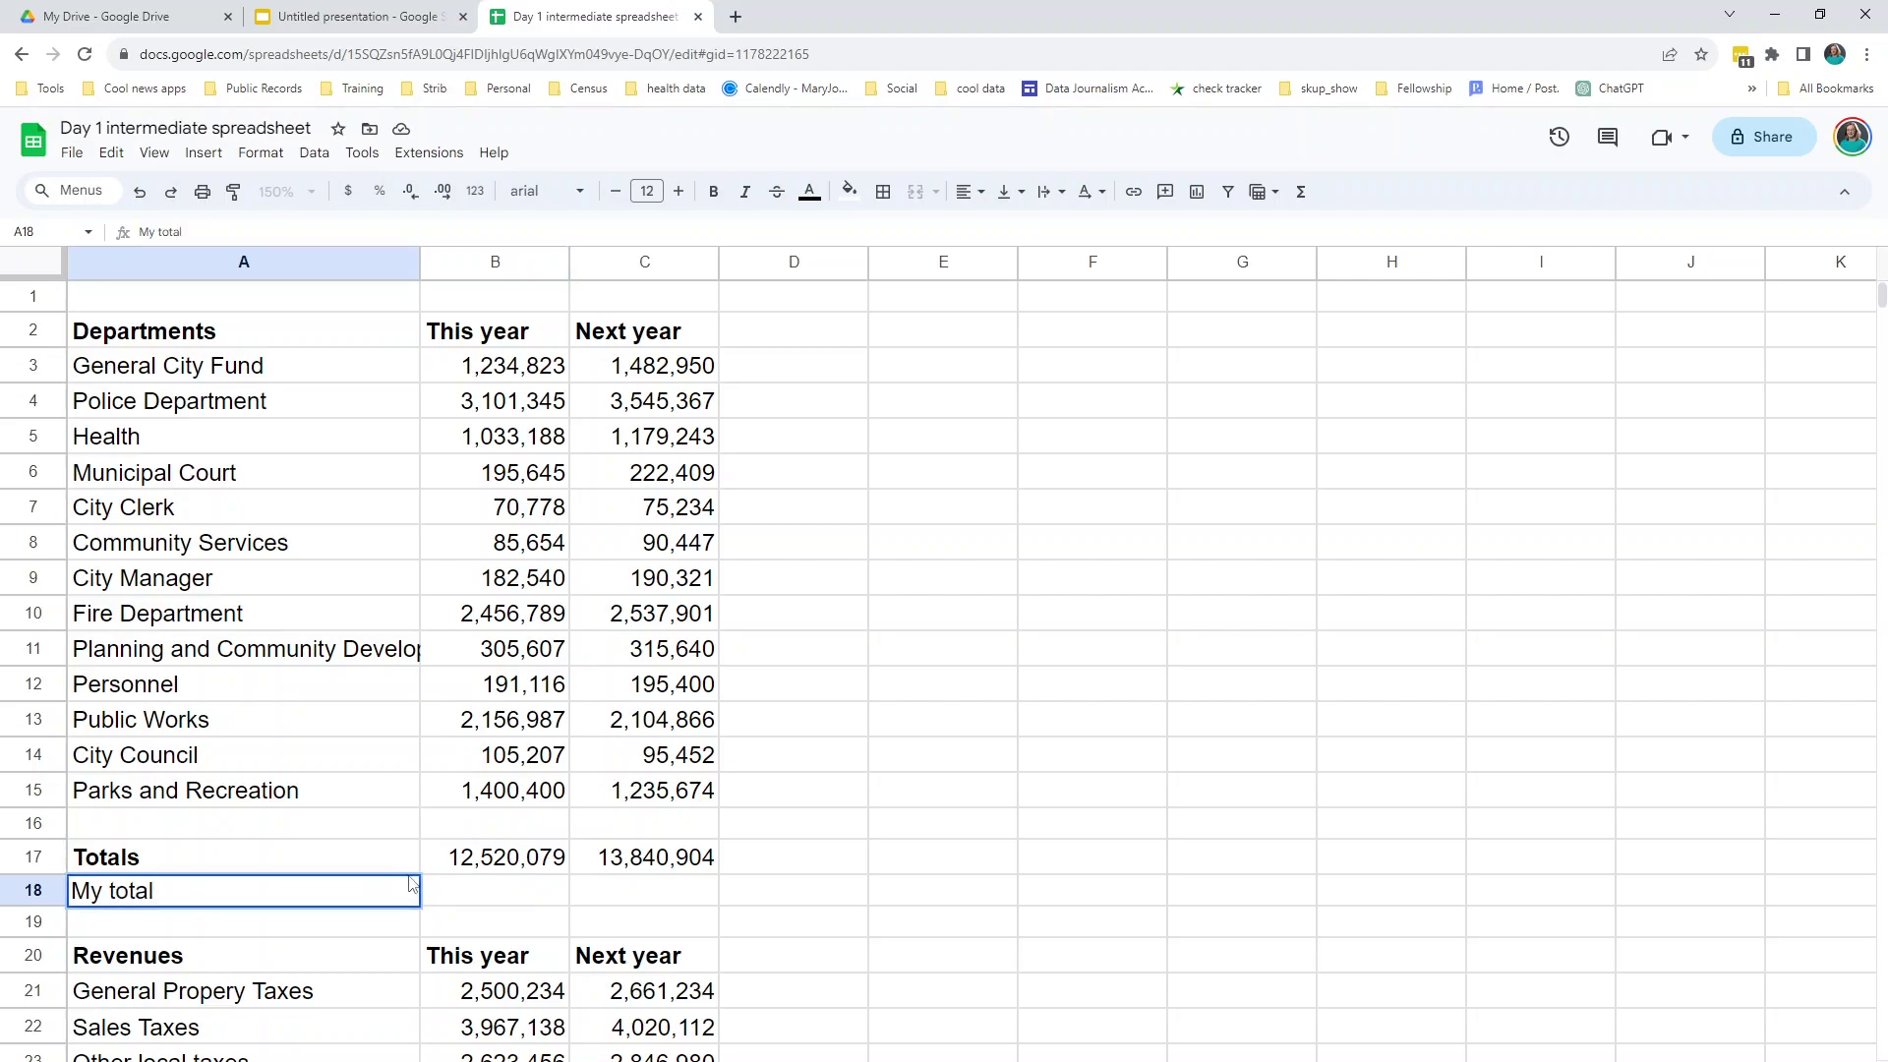
key("Tab")
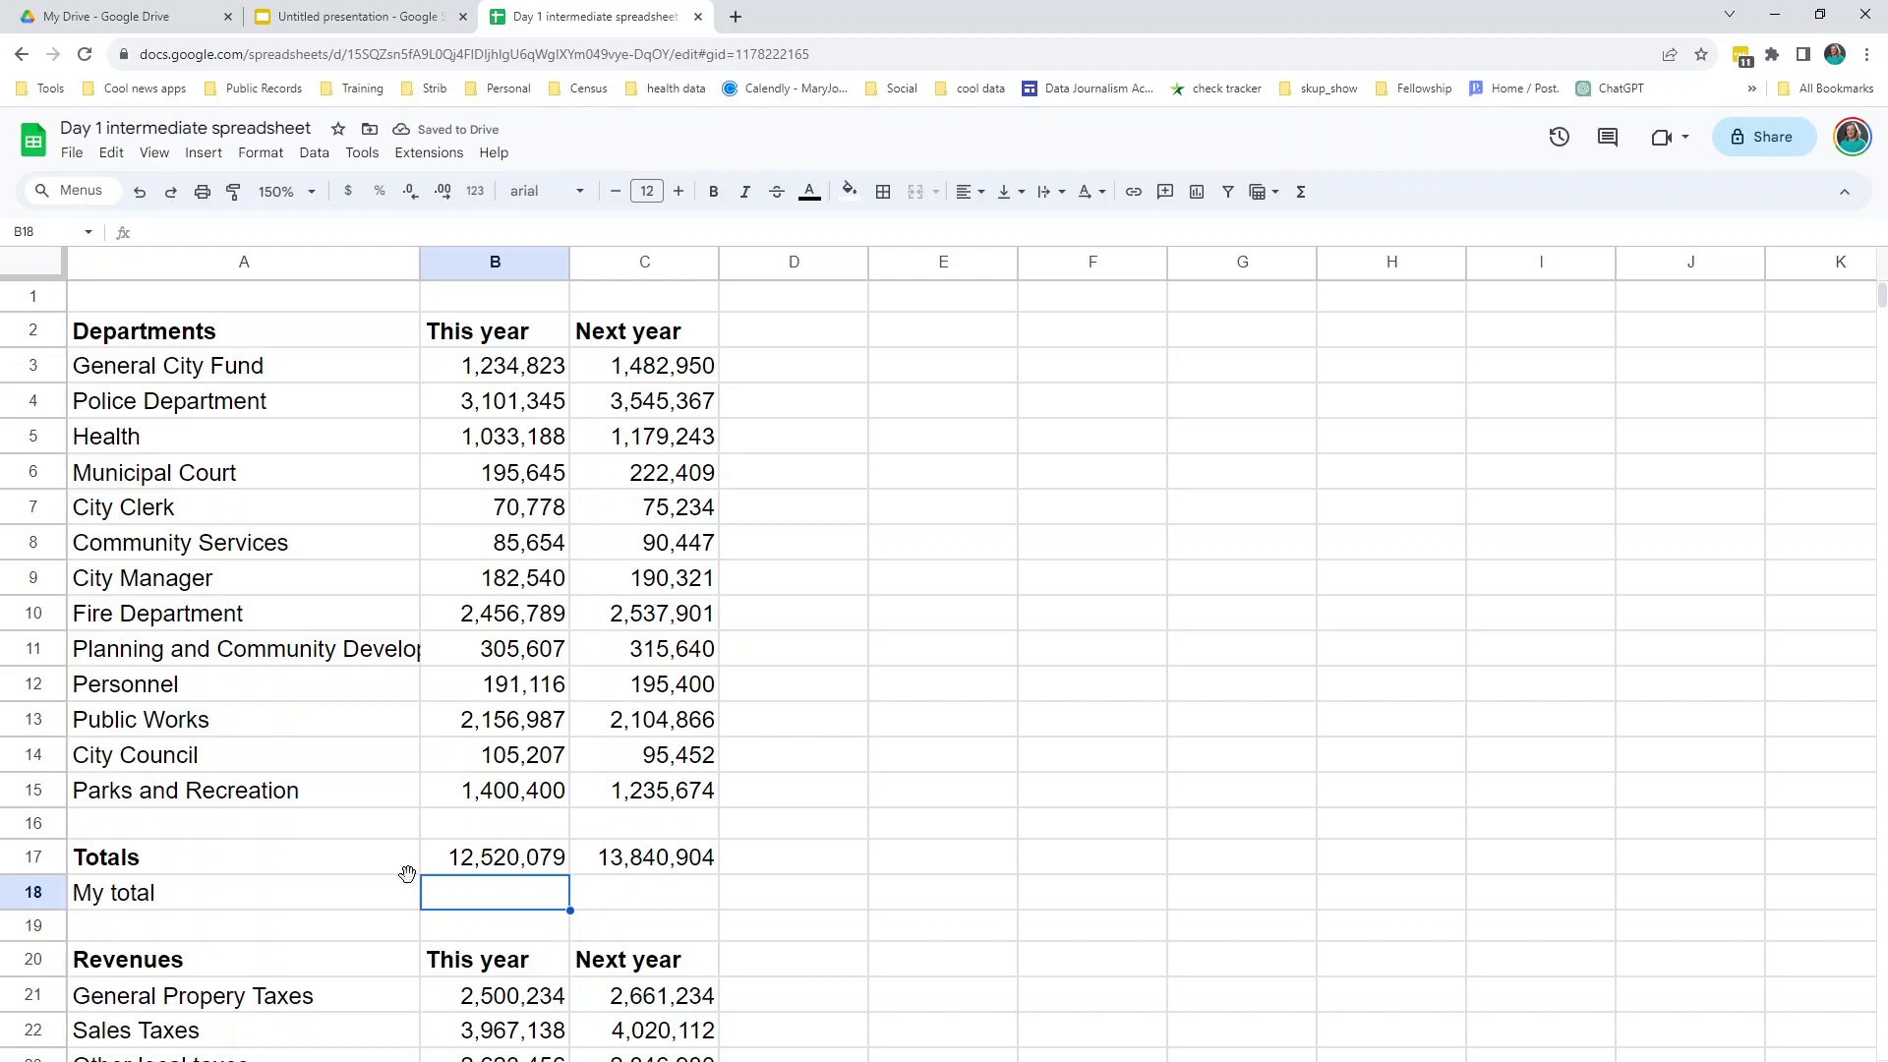
left_click(410, 883)
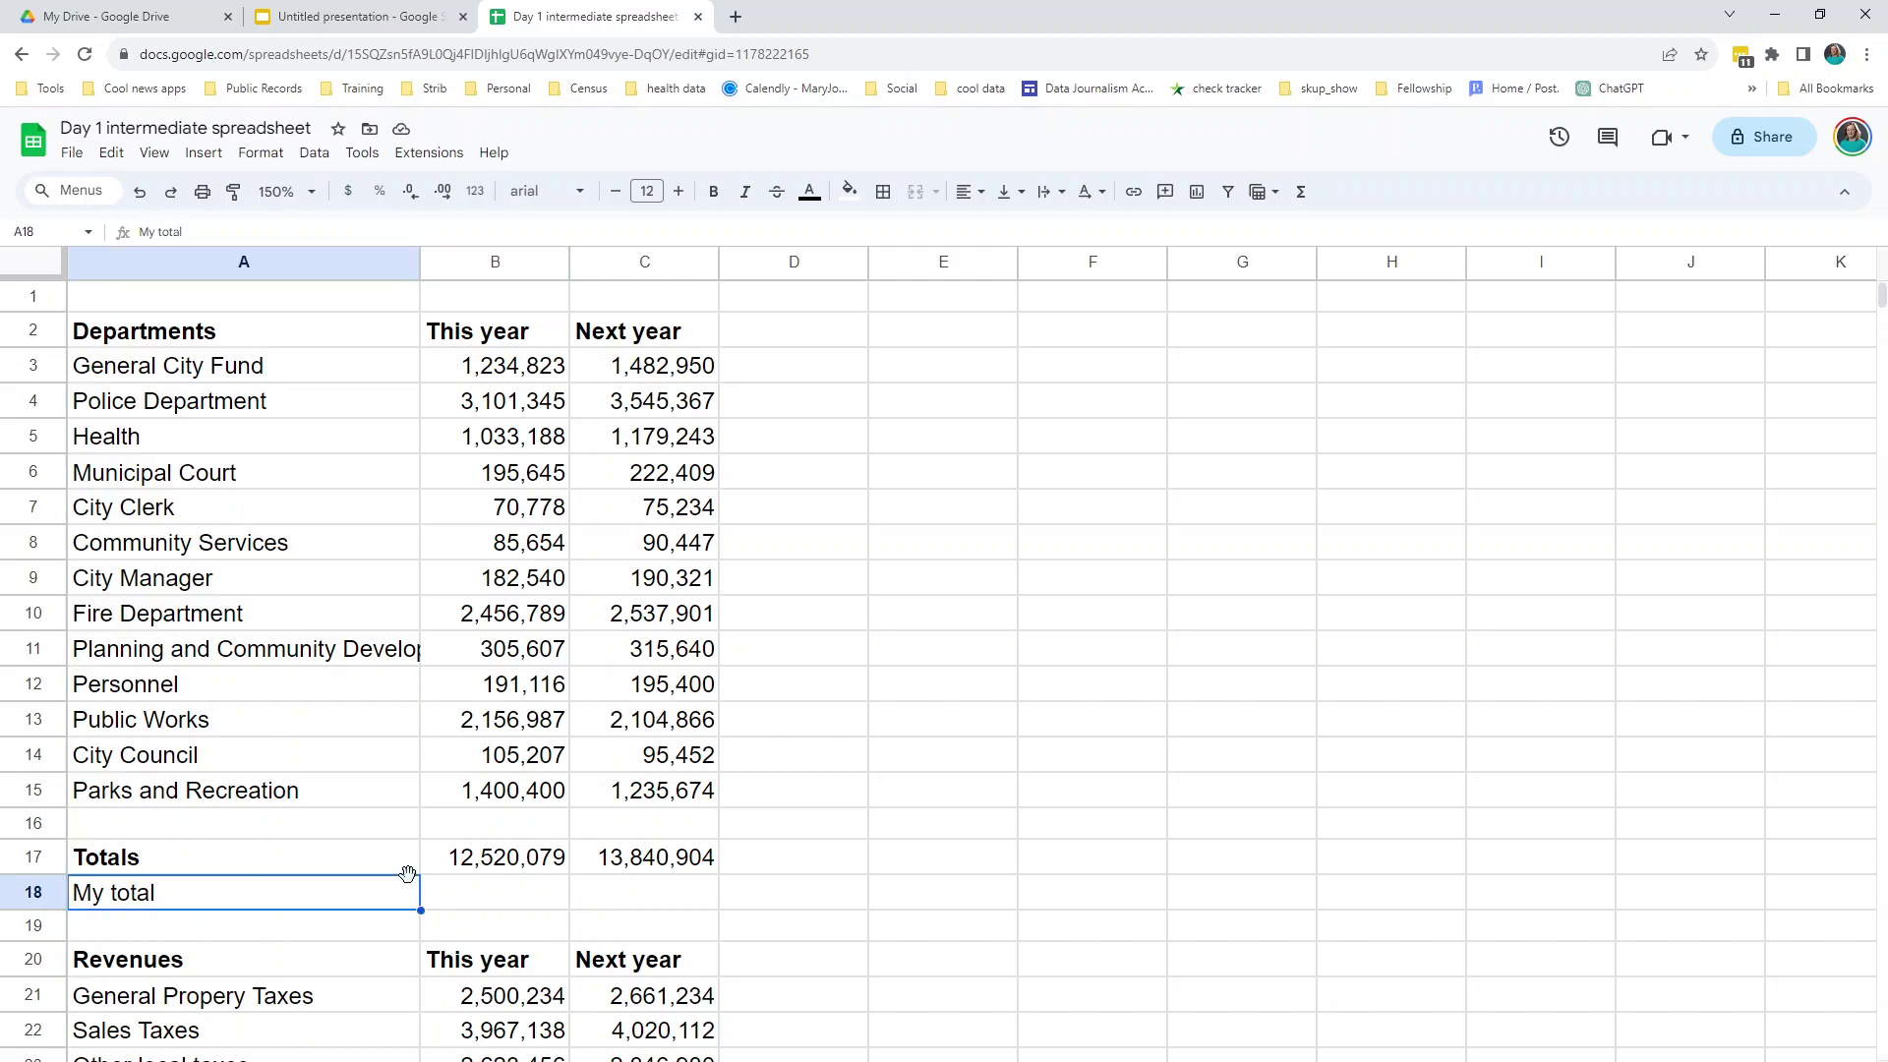
key("Tab")
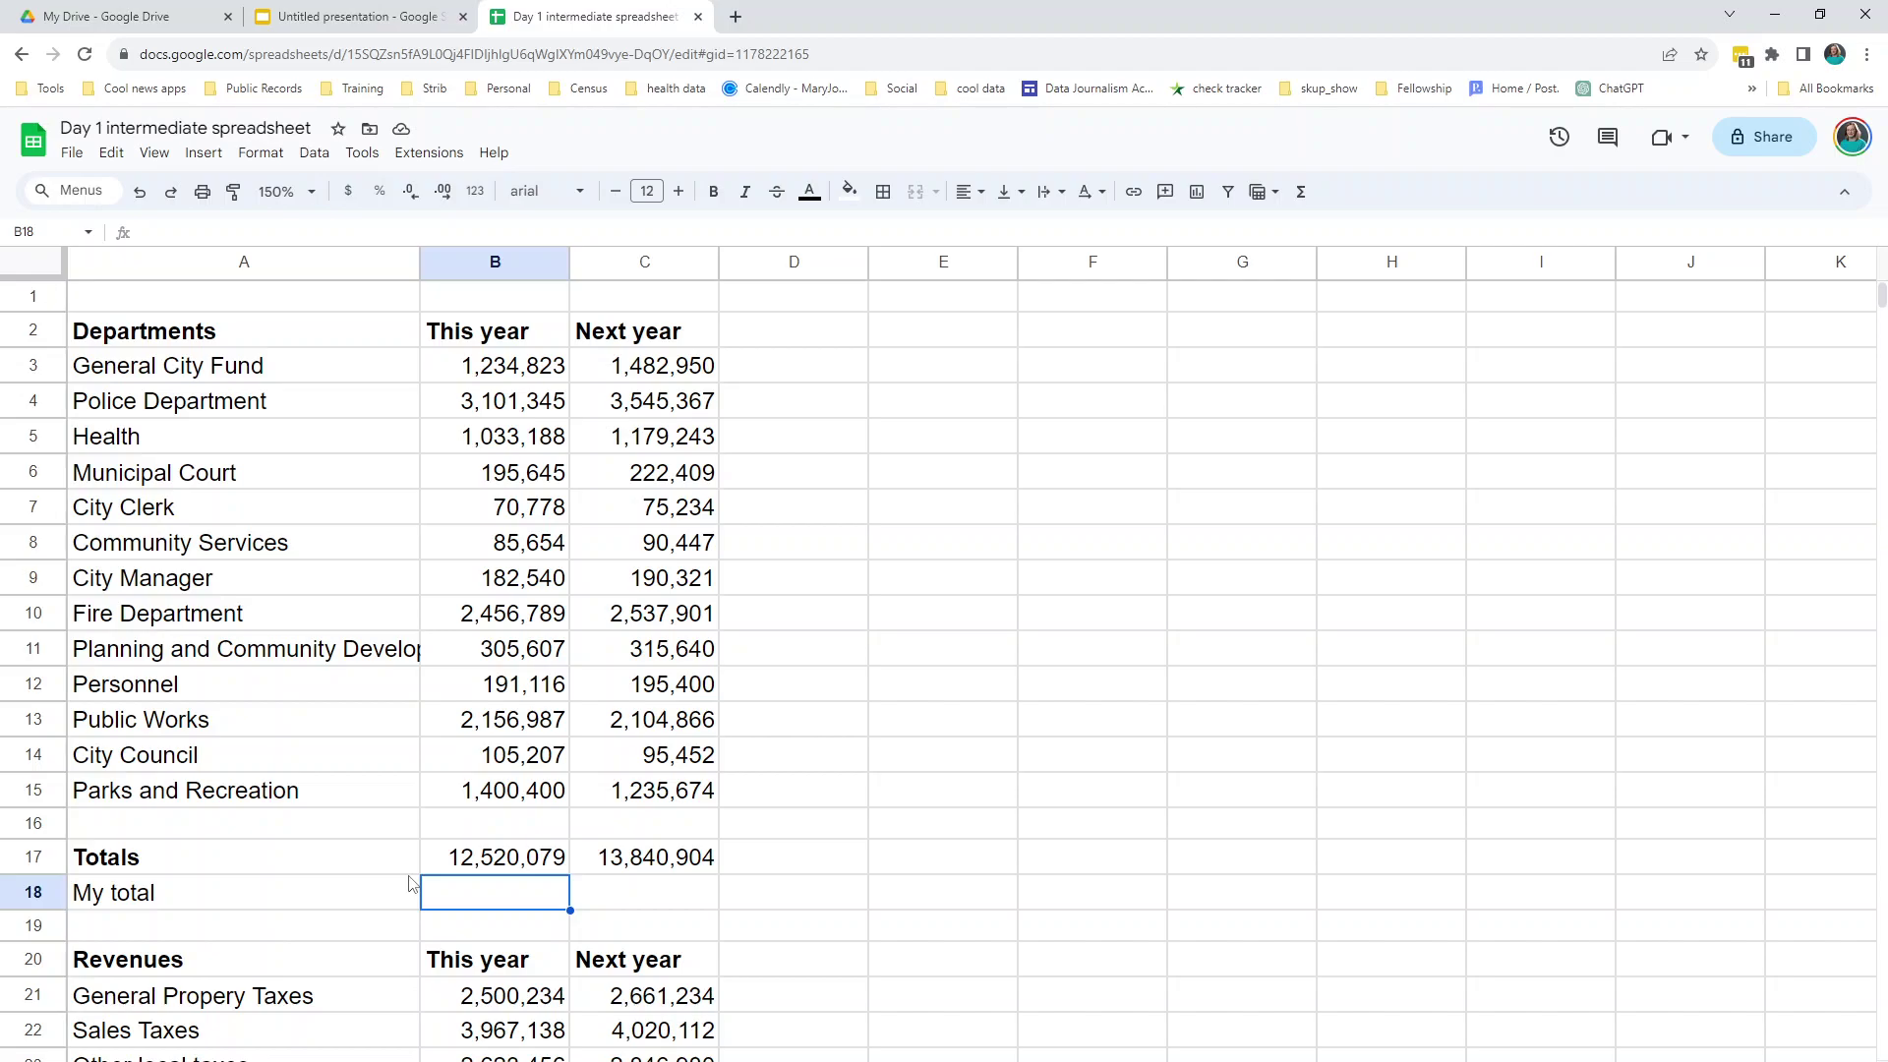
- Review the This year department amounts in B3:B15, the General City Fund row and the total in B17
left_click_drag(540, 366, 538, 809)
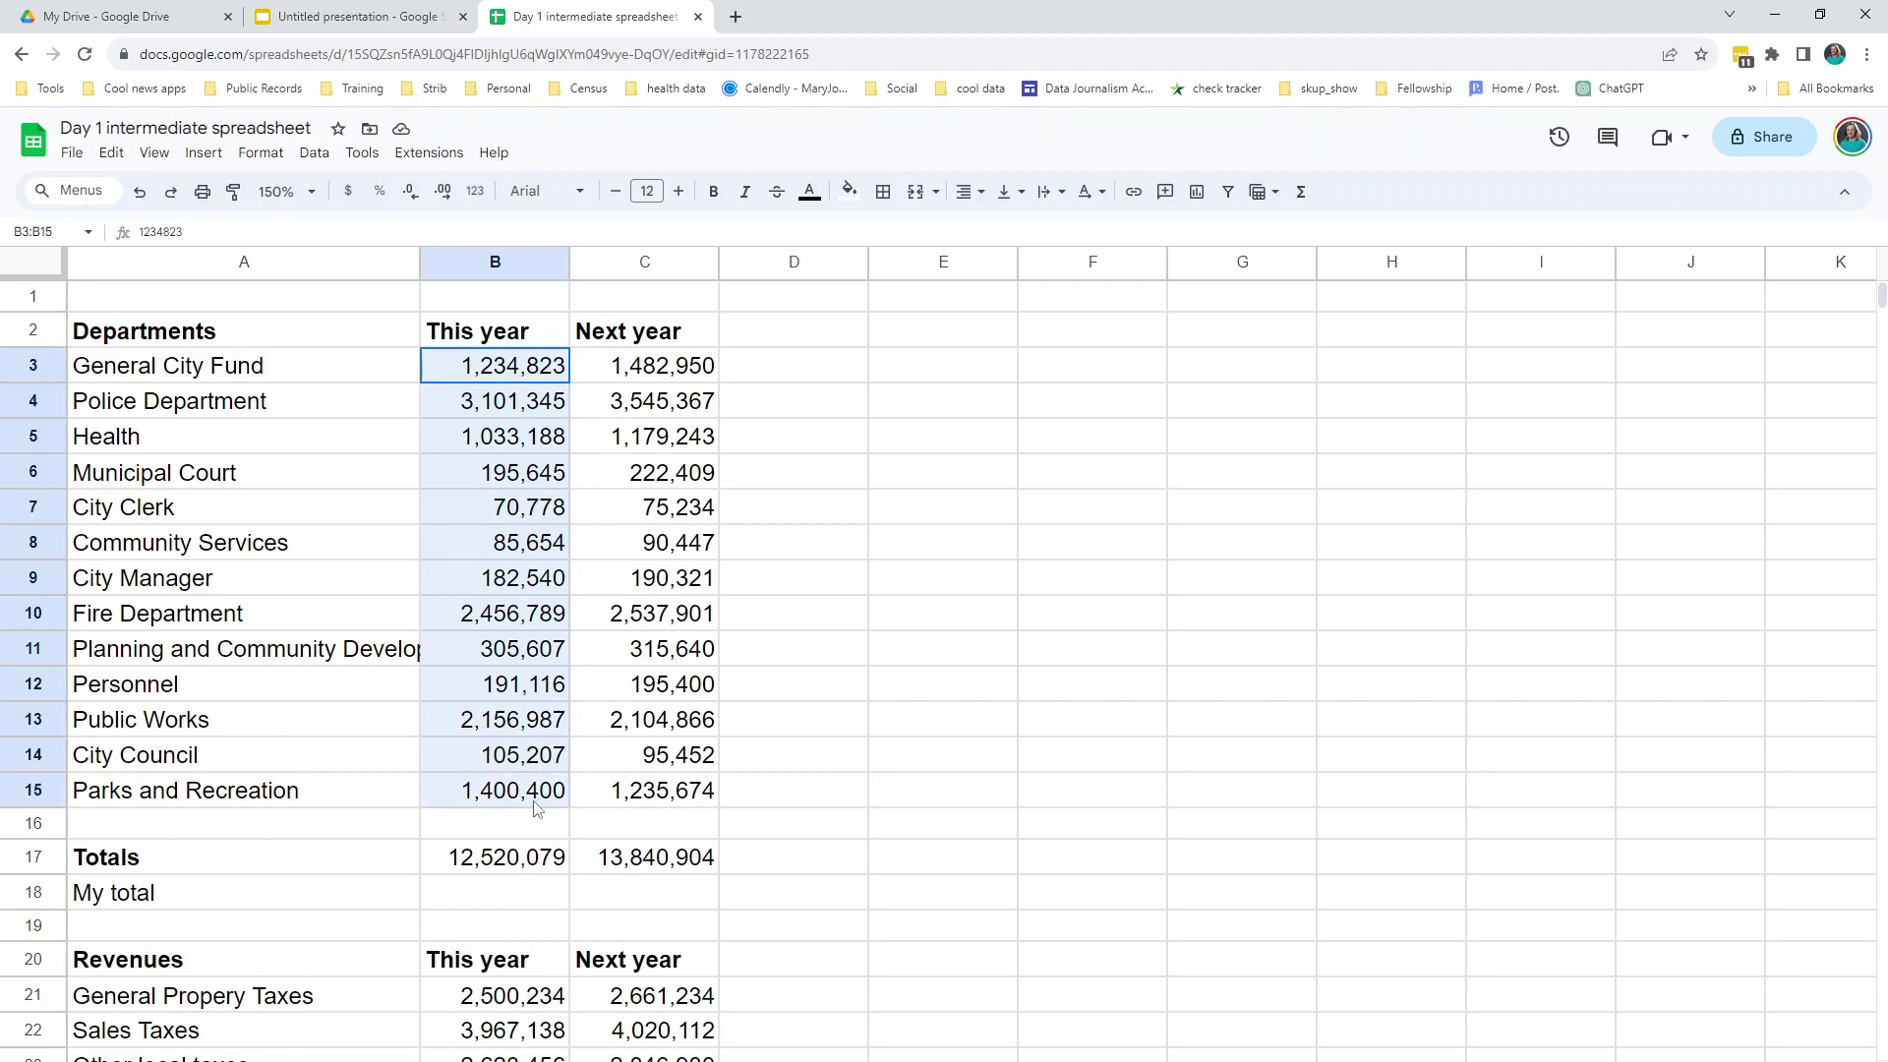
left_click(468, 378)
left_click(651, 375, "shift")
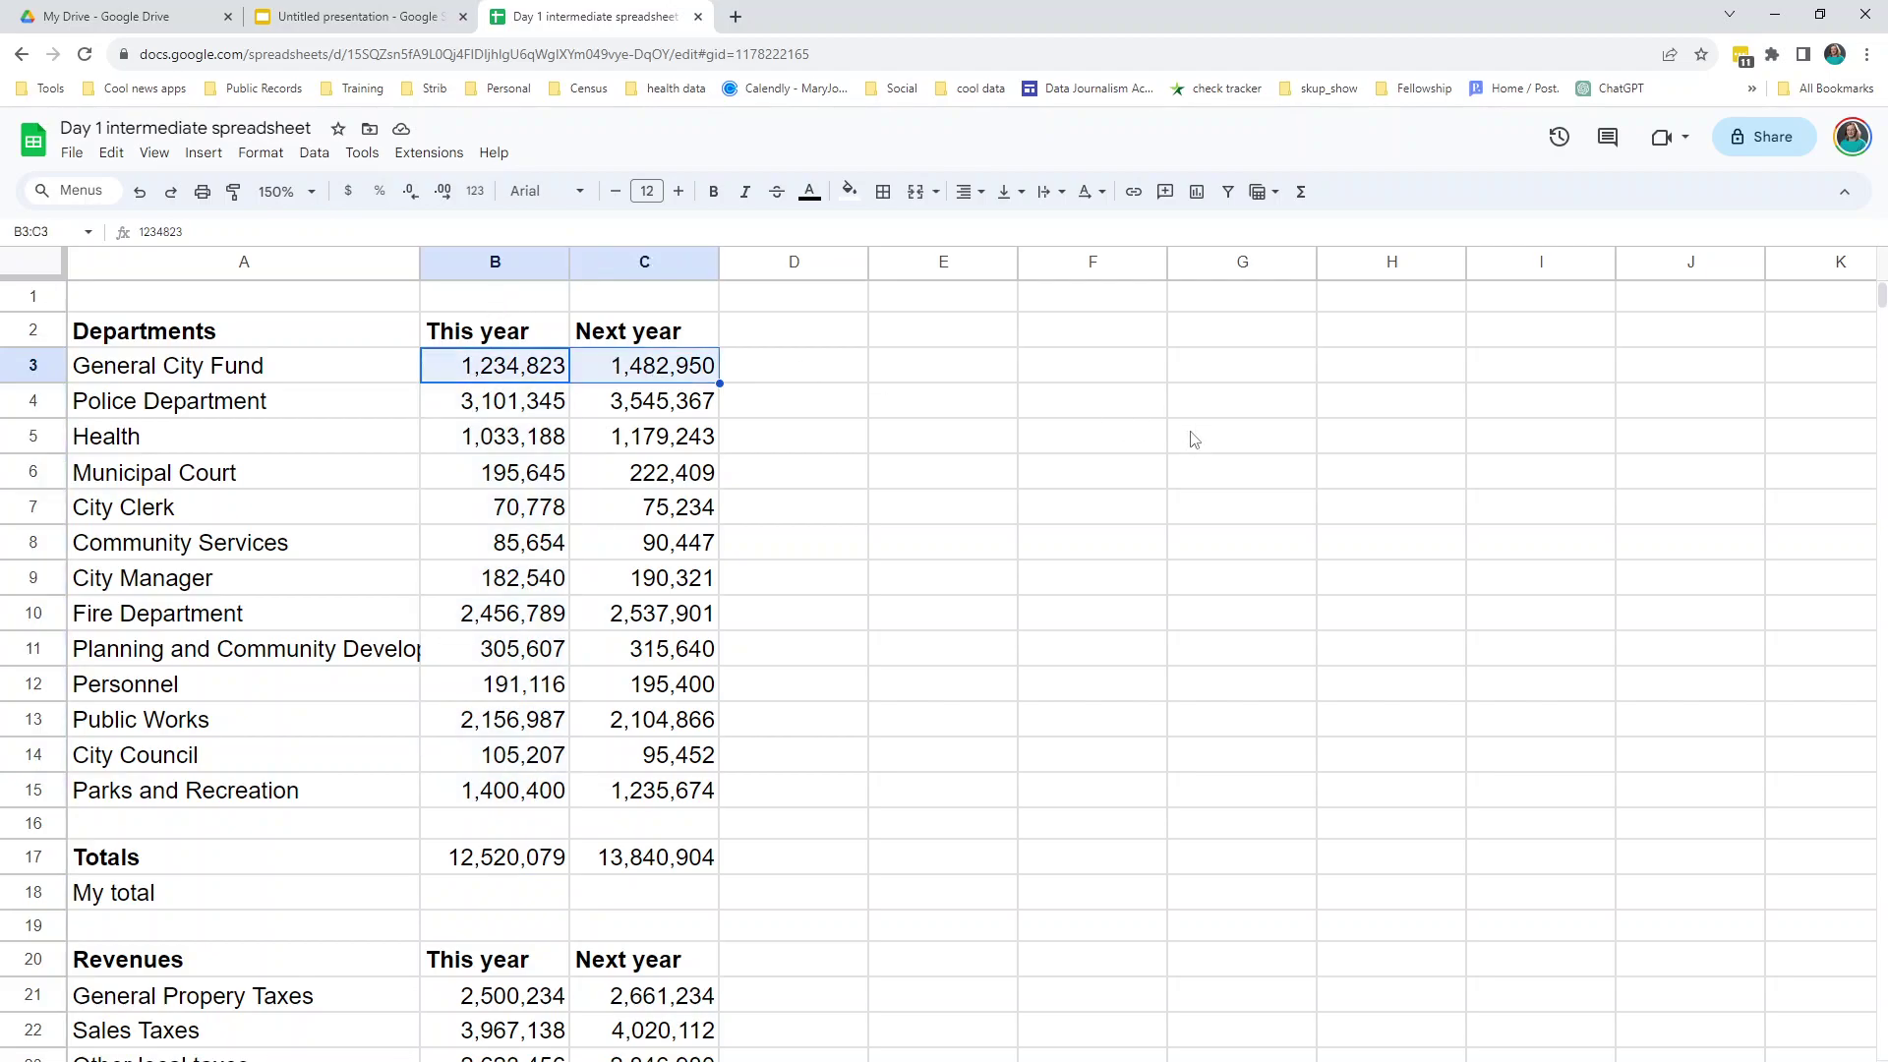
left_click(489, 862)
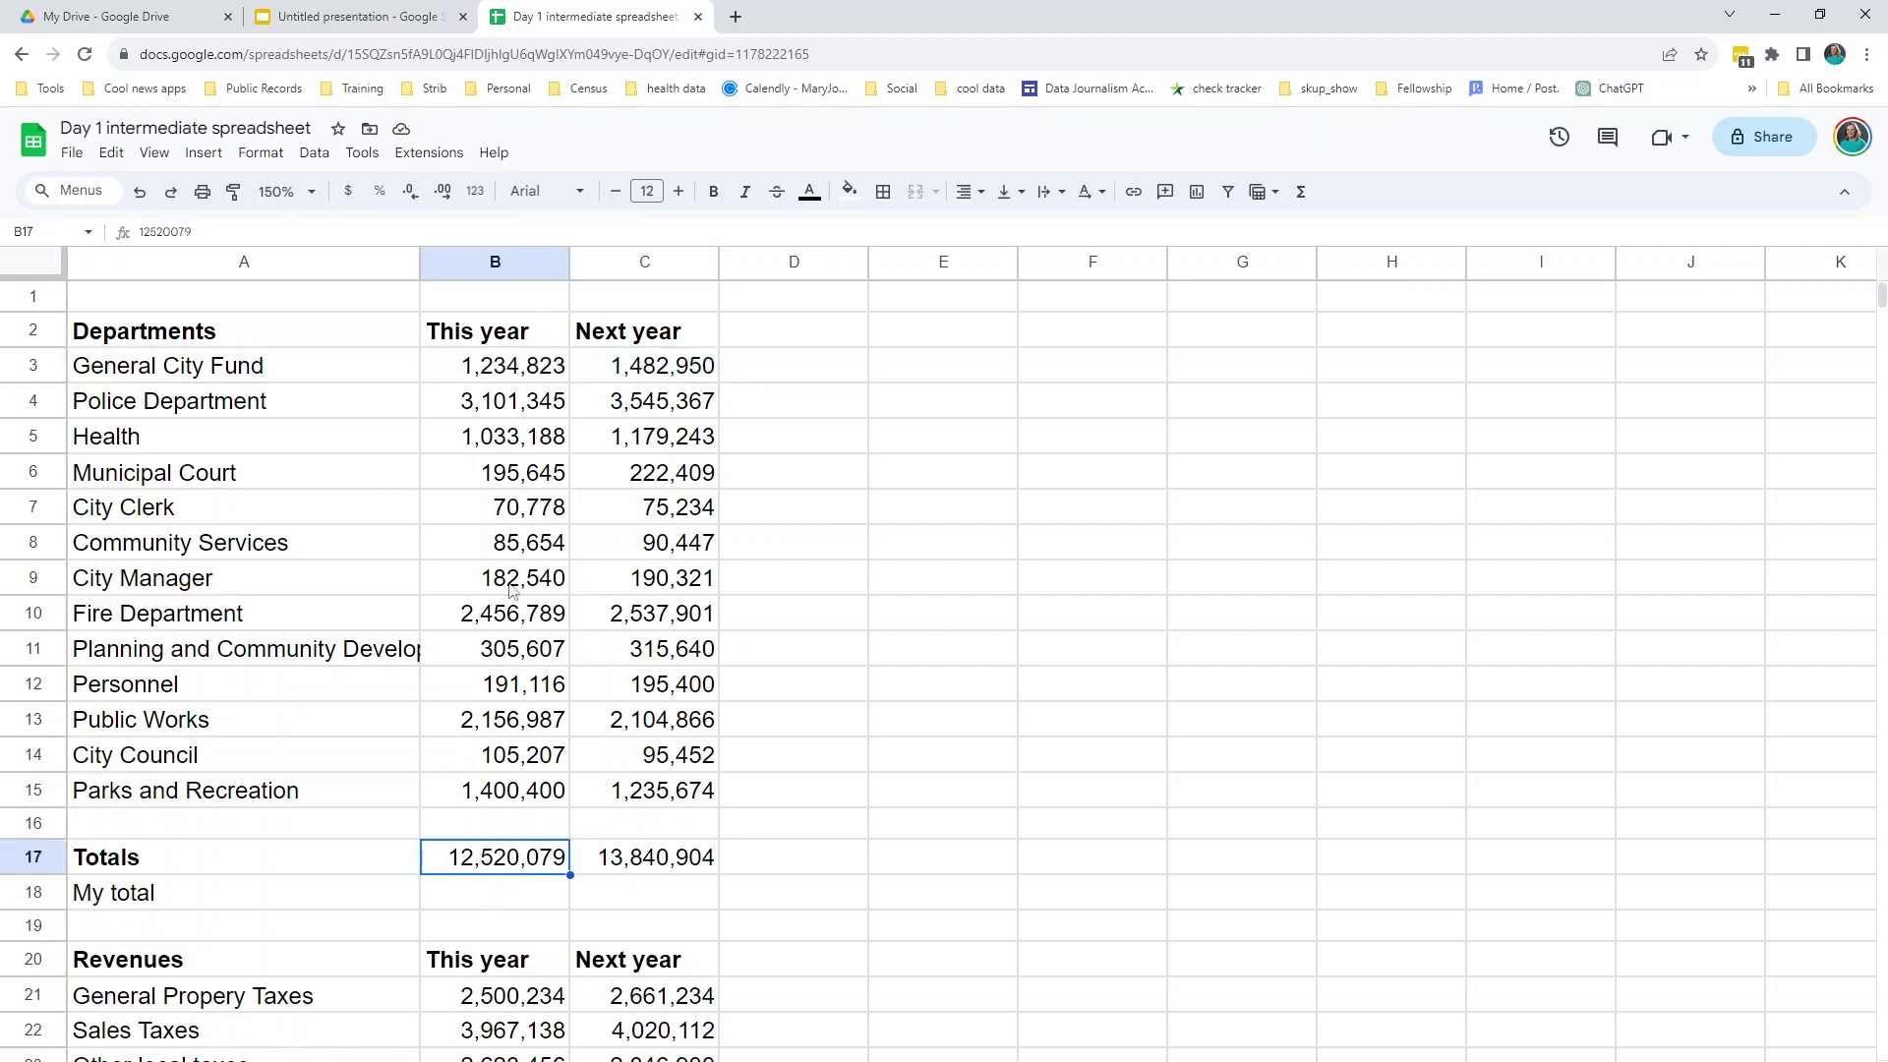
left_click(499, 366)
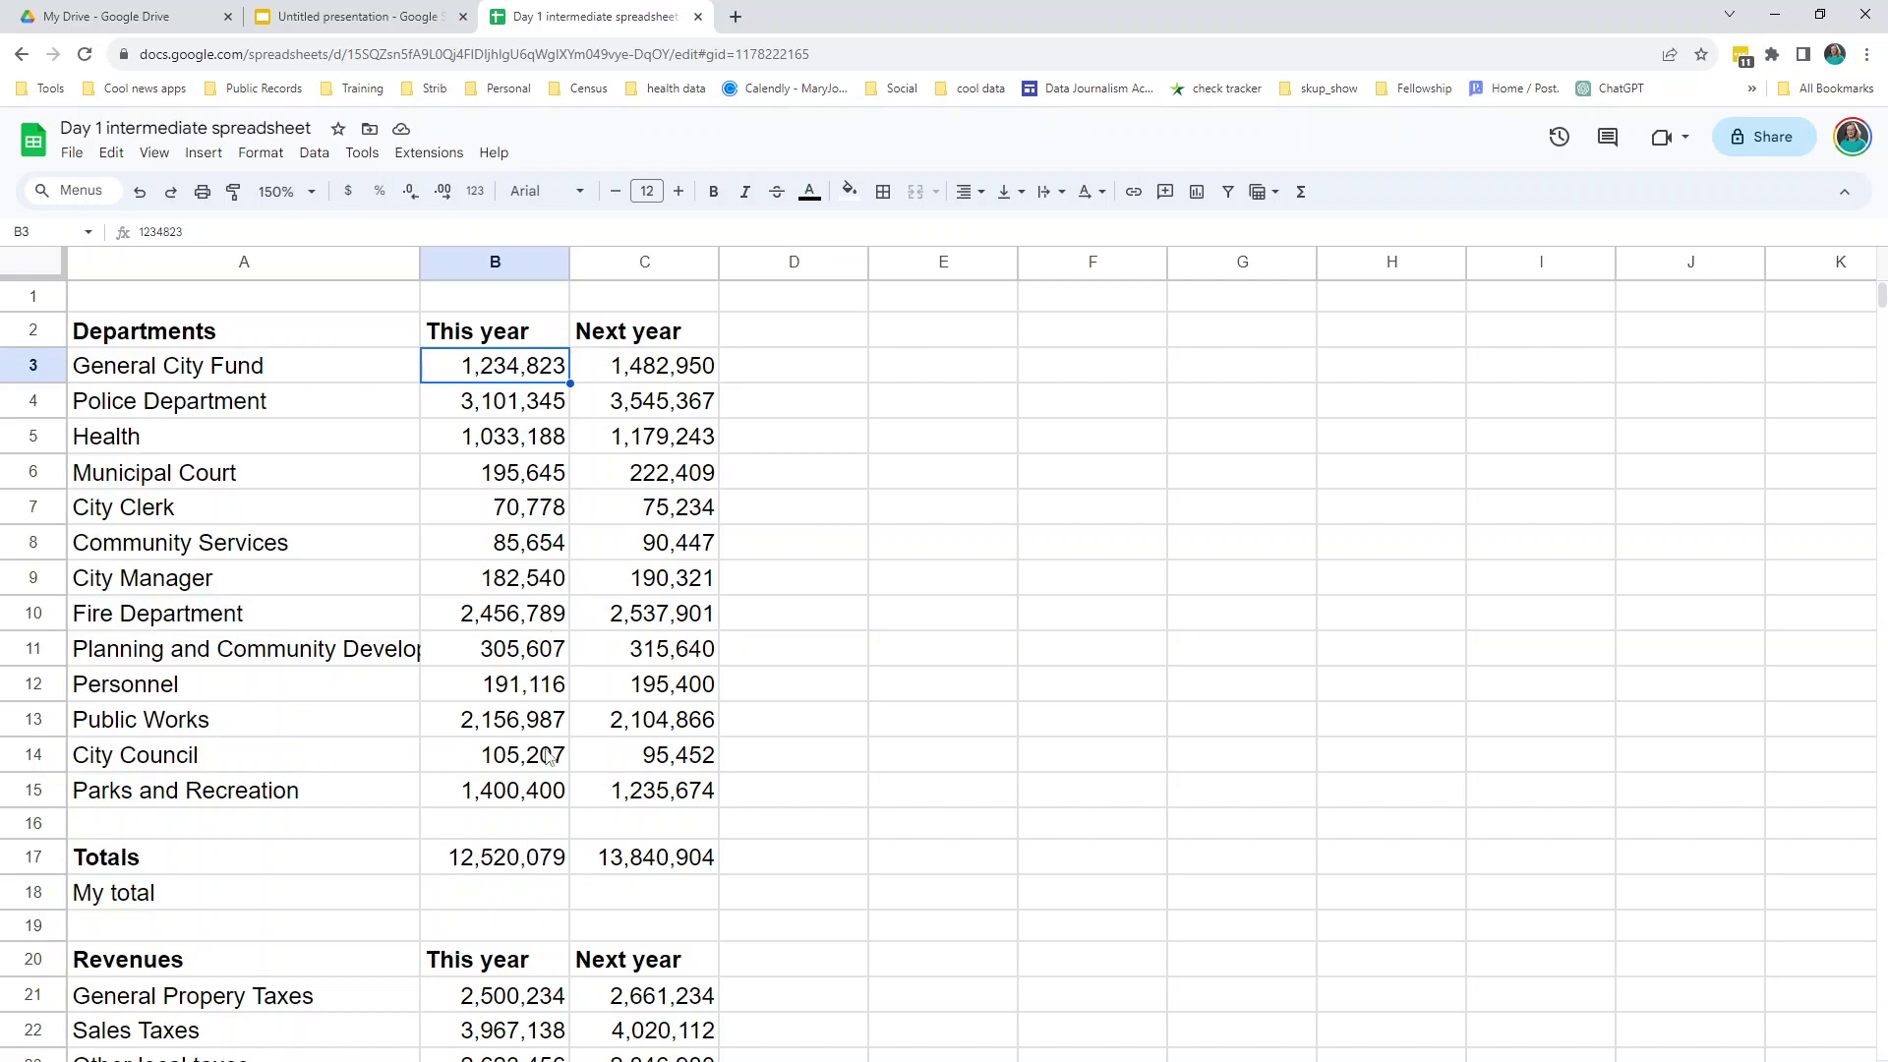
left_click(541, 903)
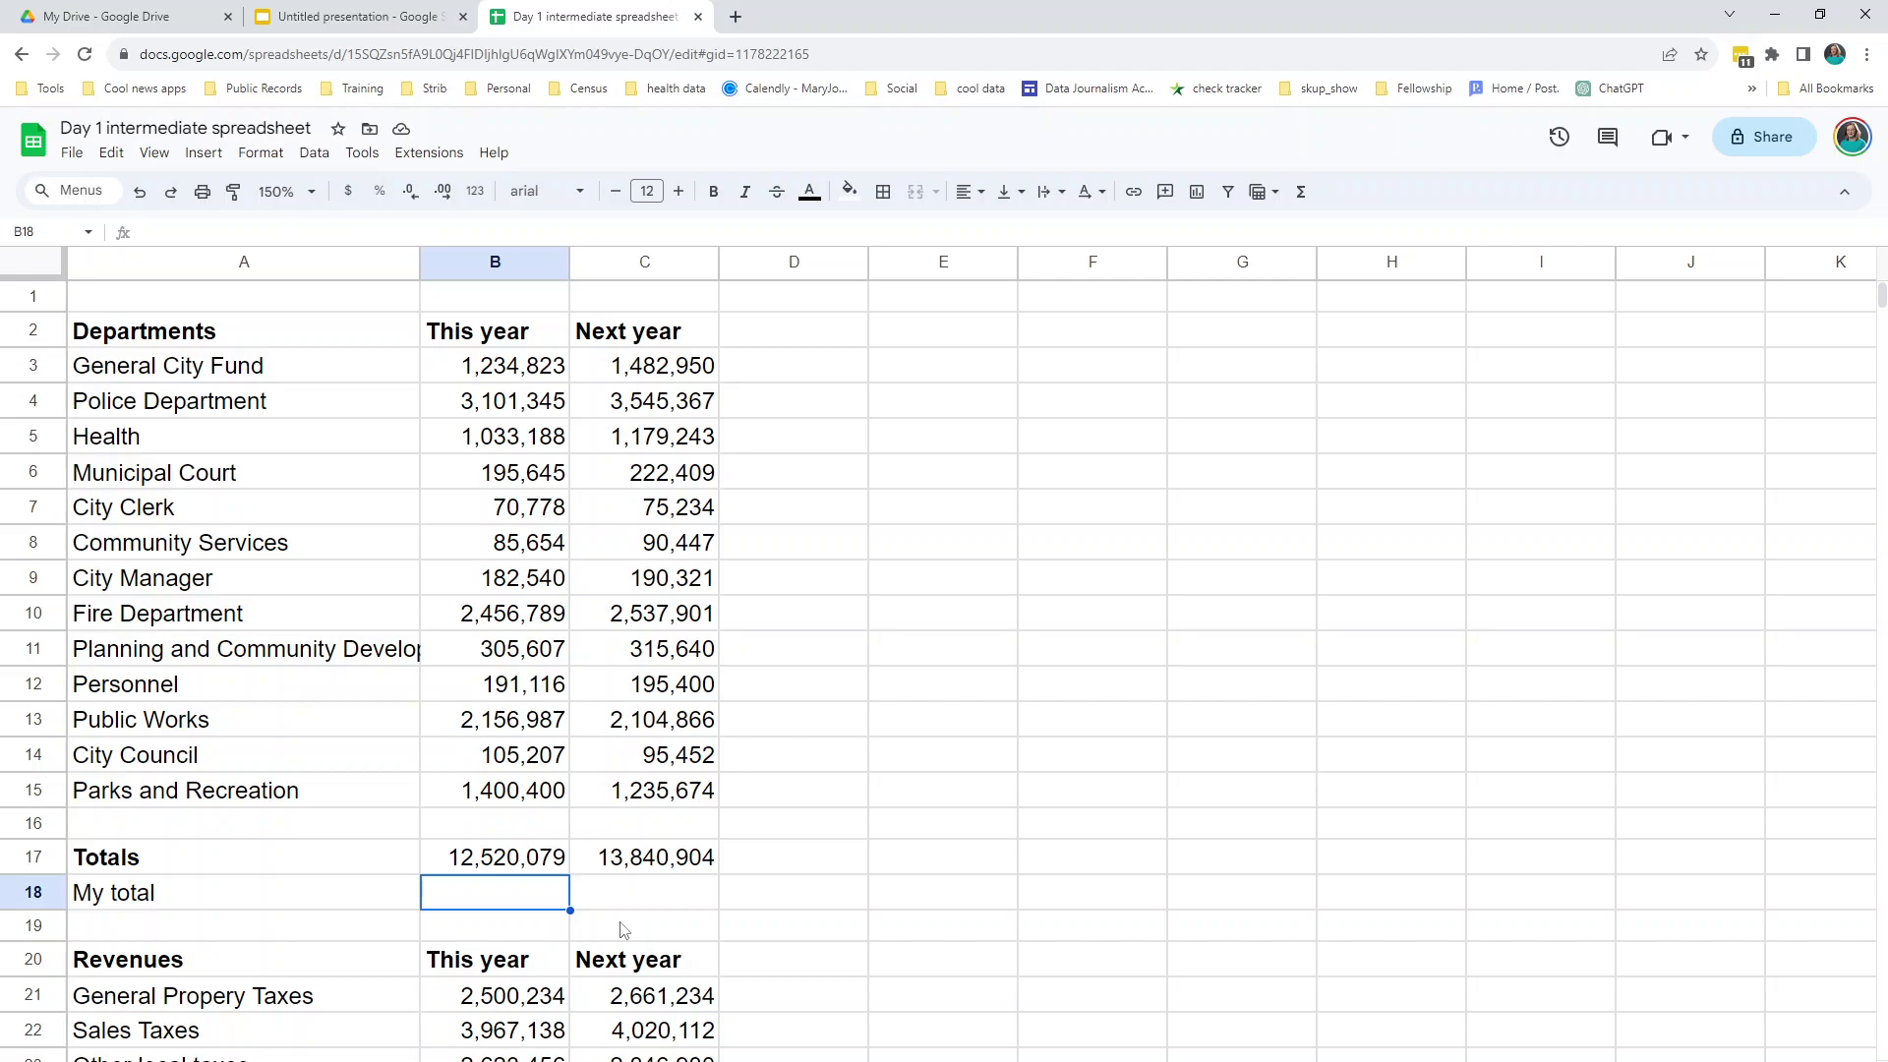
left_click(817, 370)
type("=")
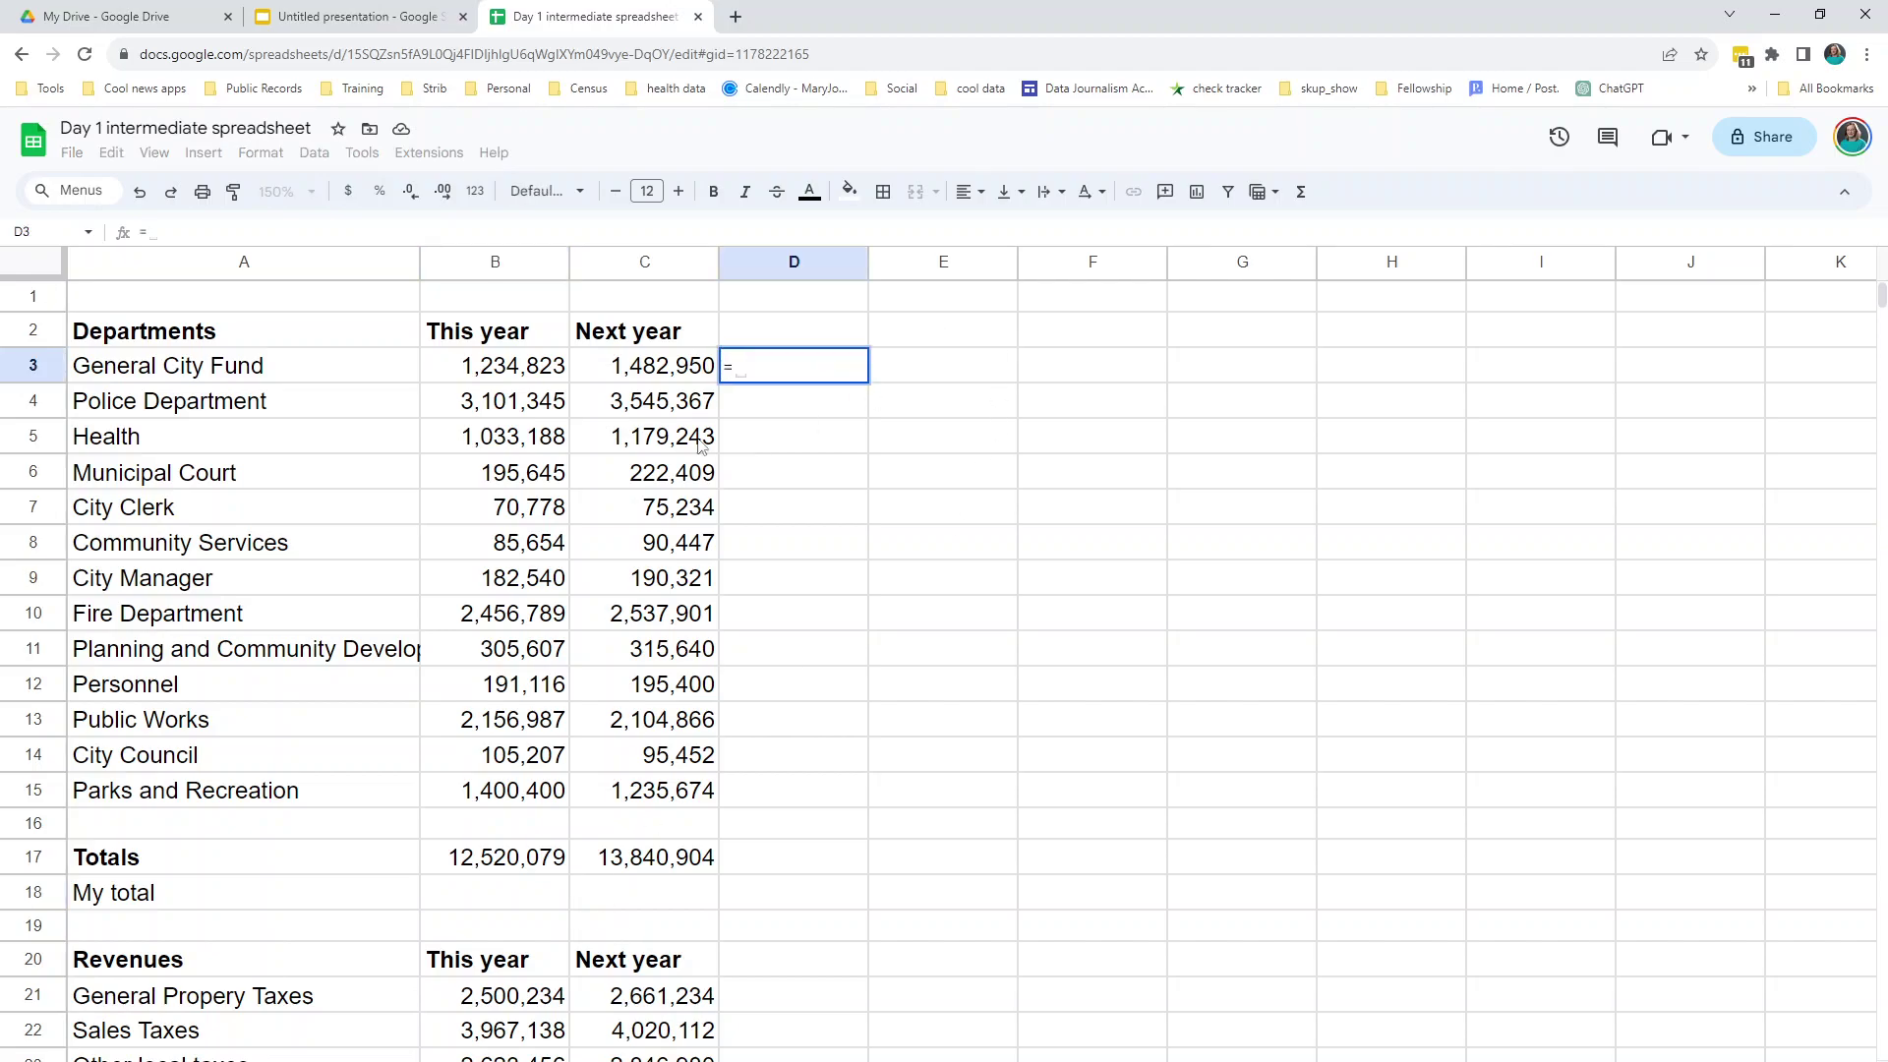
type("b3")
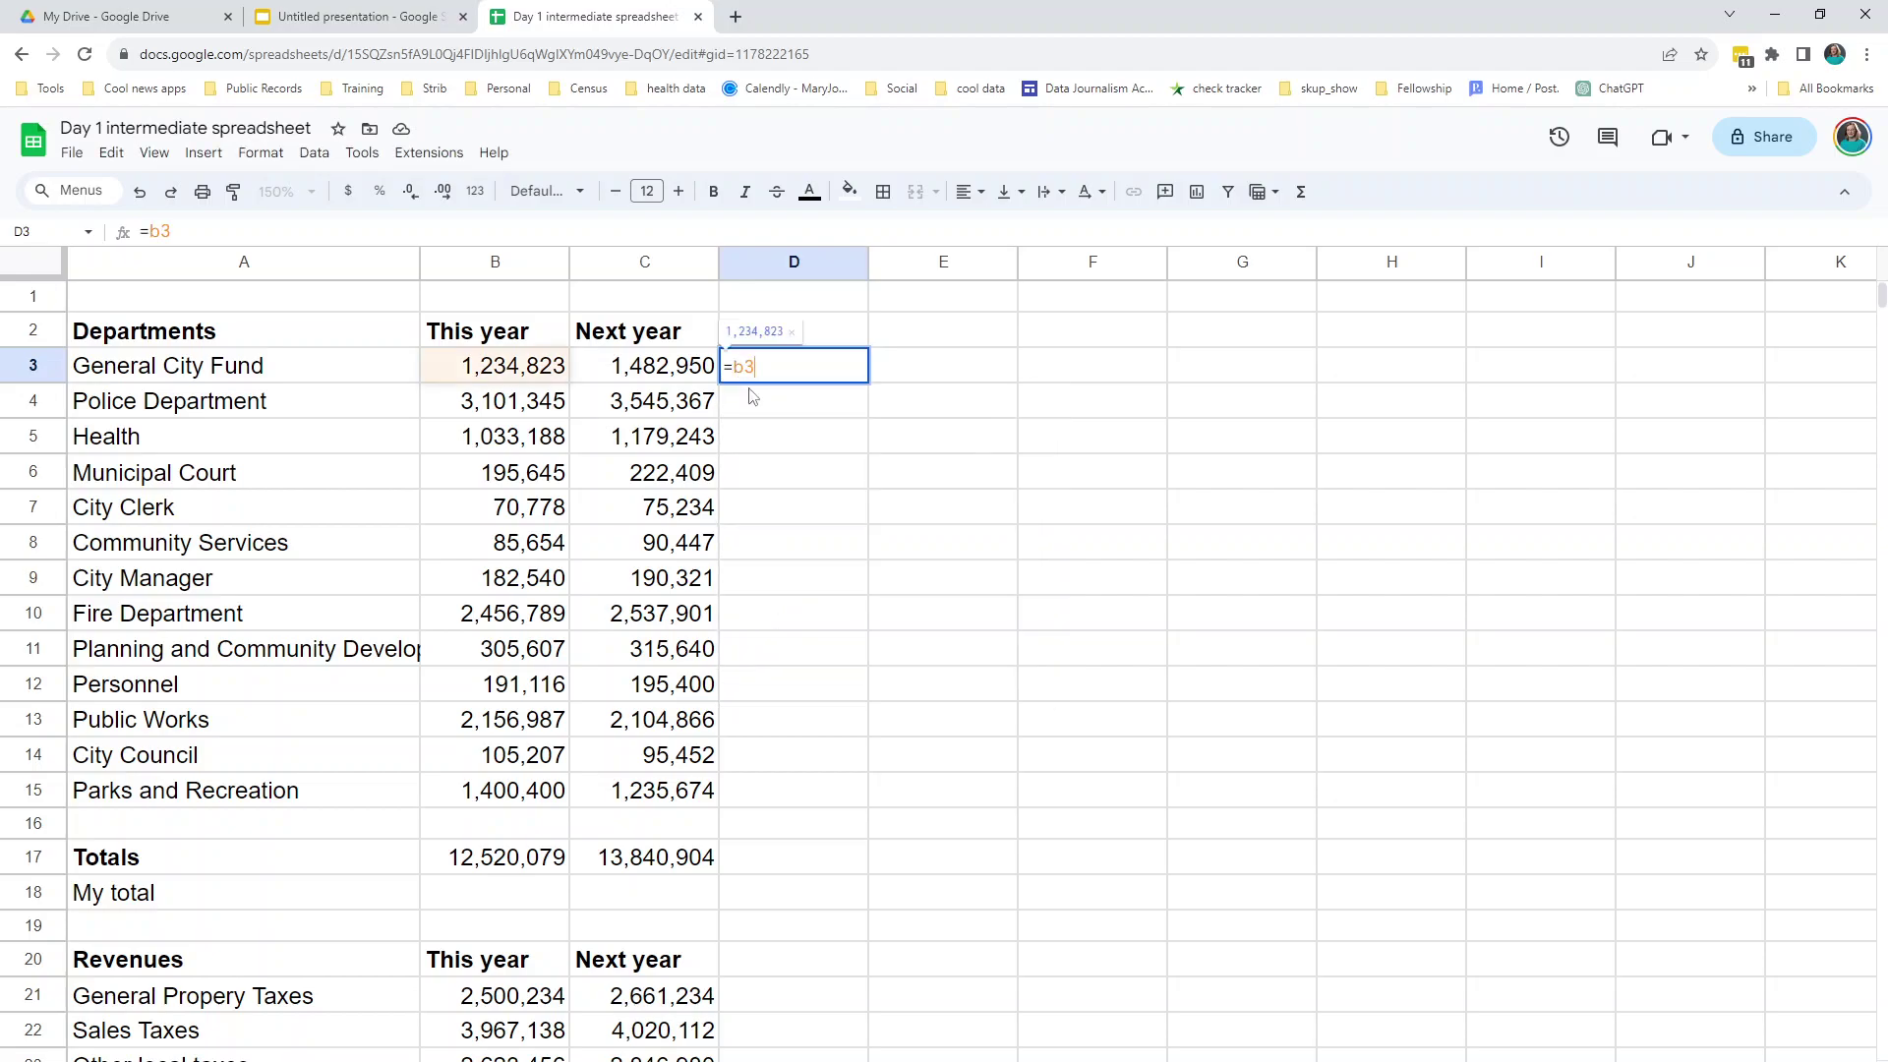
type("+c3")
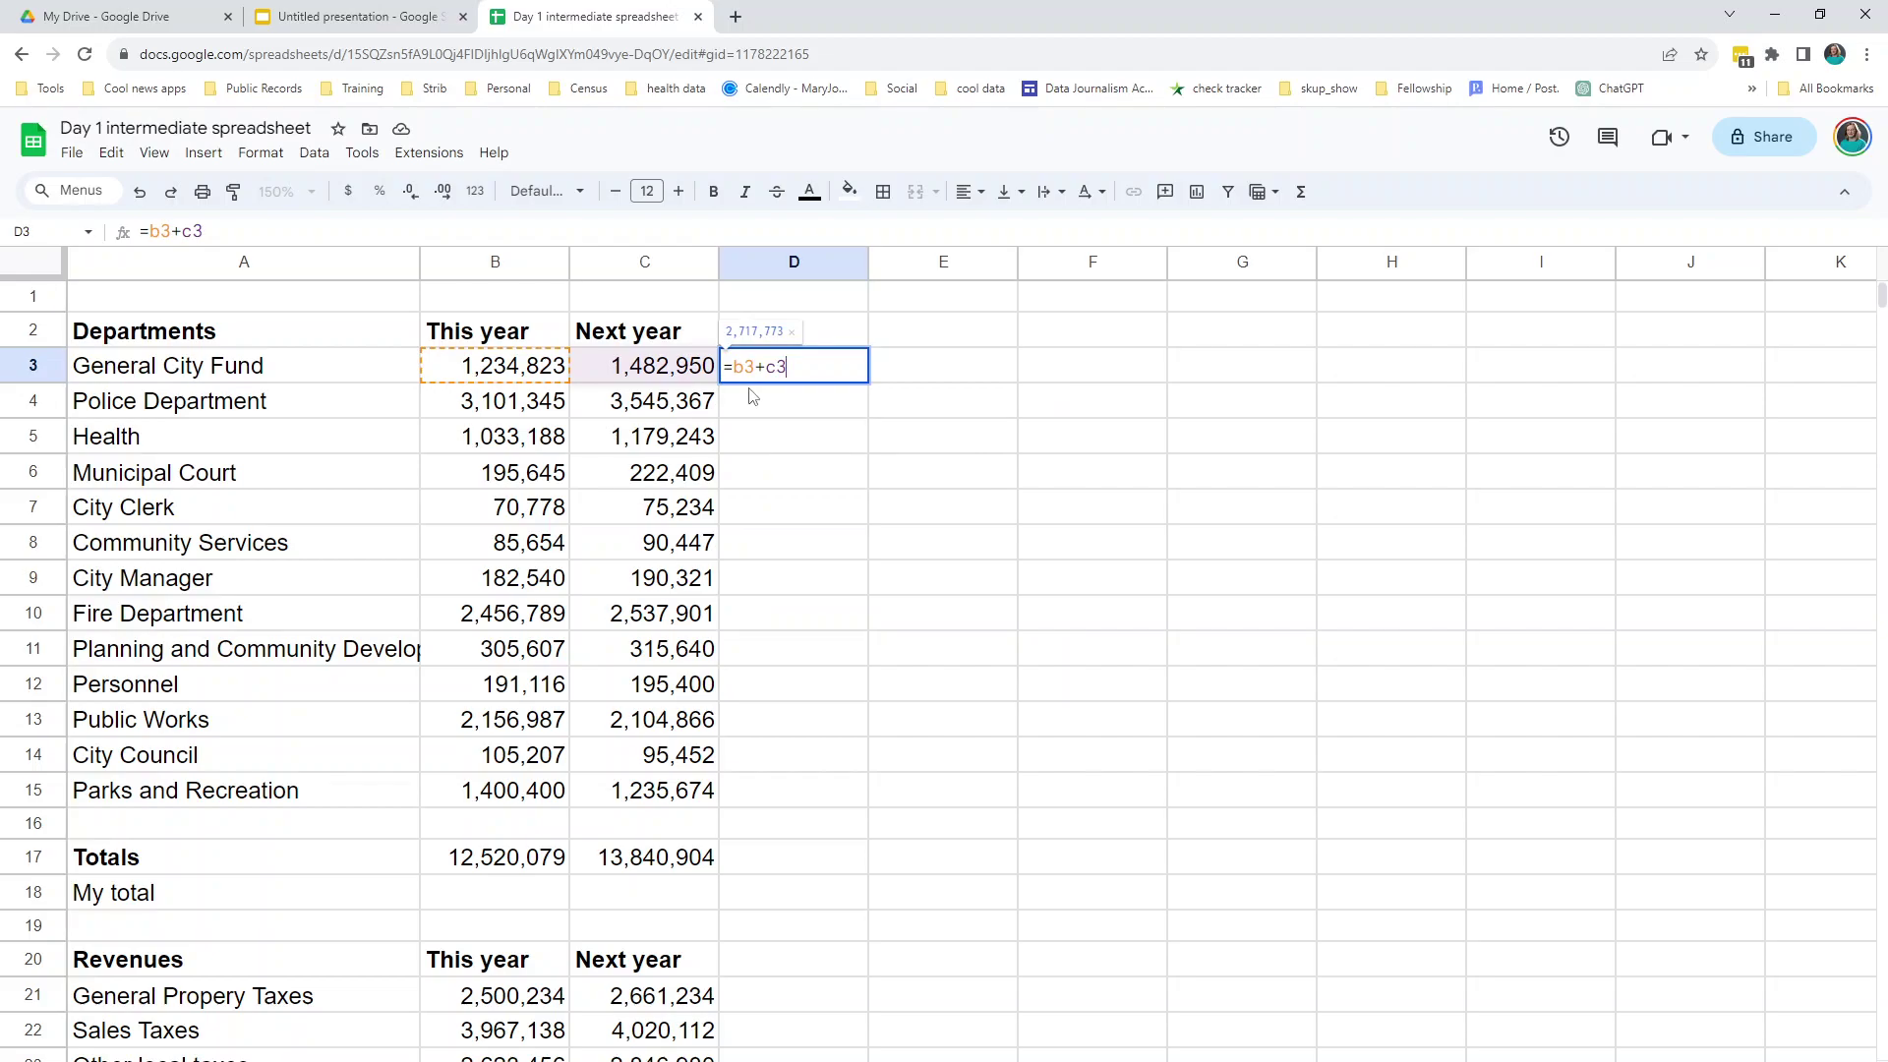
key("BackSpace")
key("BackSpace")
key("BackSpace")
key("BackSpace")
key("BackSpace")
key("BackSpace")
key("Return")
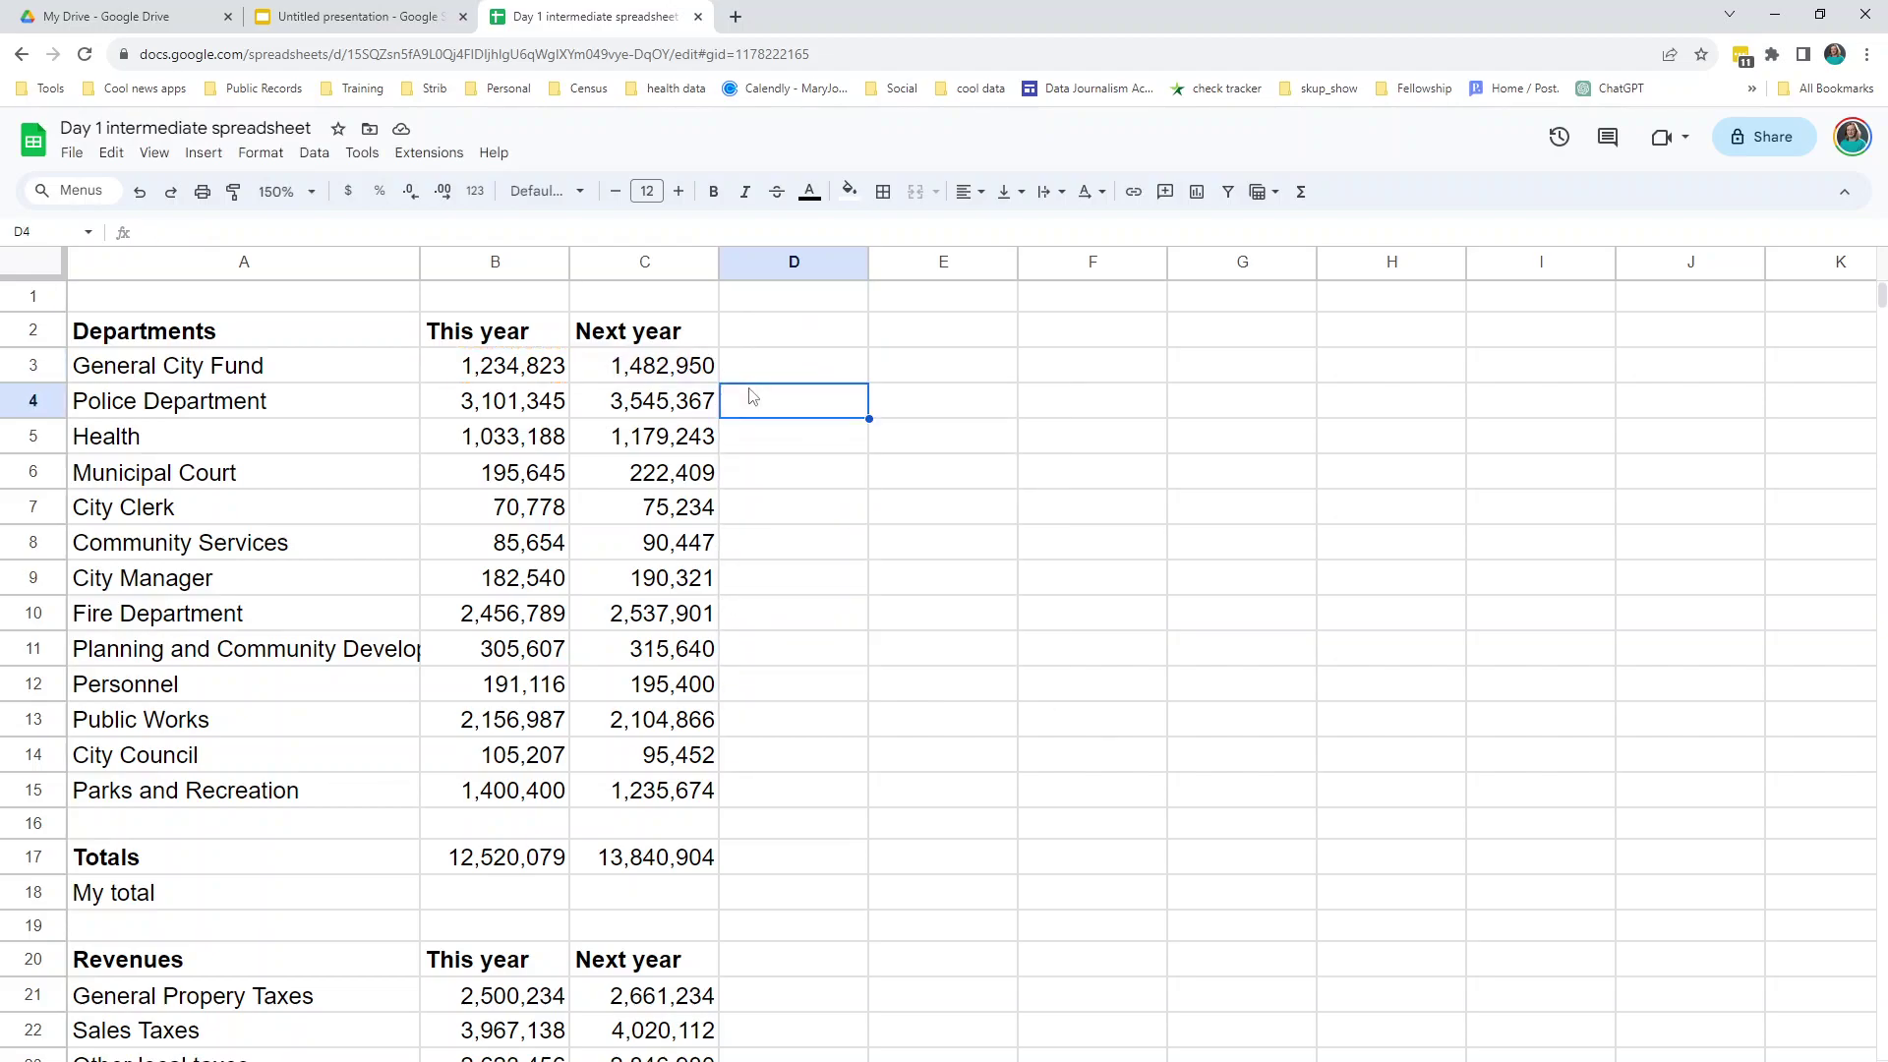
- Total the This year department amounts in B18 of the My total row with the formula =sum(B3:B15)
left_click_drag(536, 366, 529, 792)
left_click(497, 899)
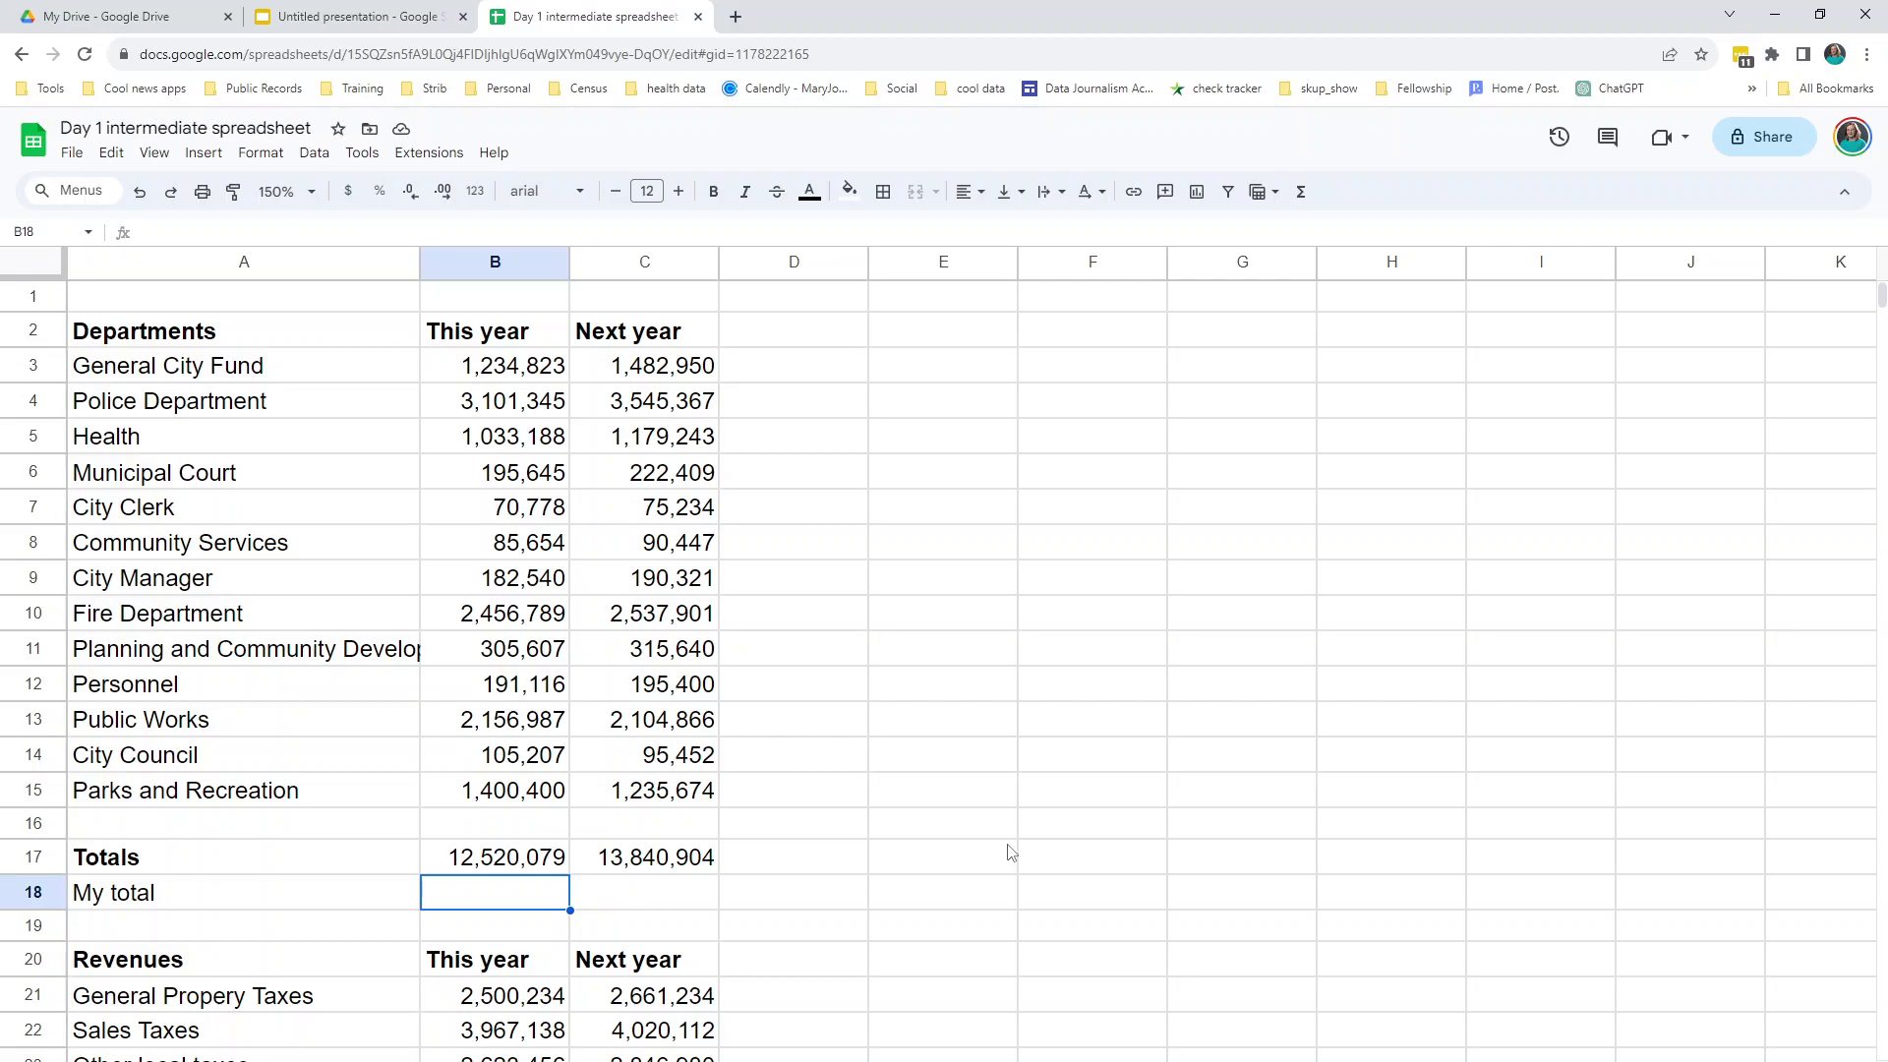
type("=sum")
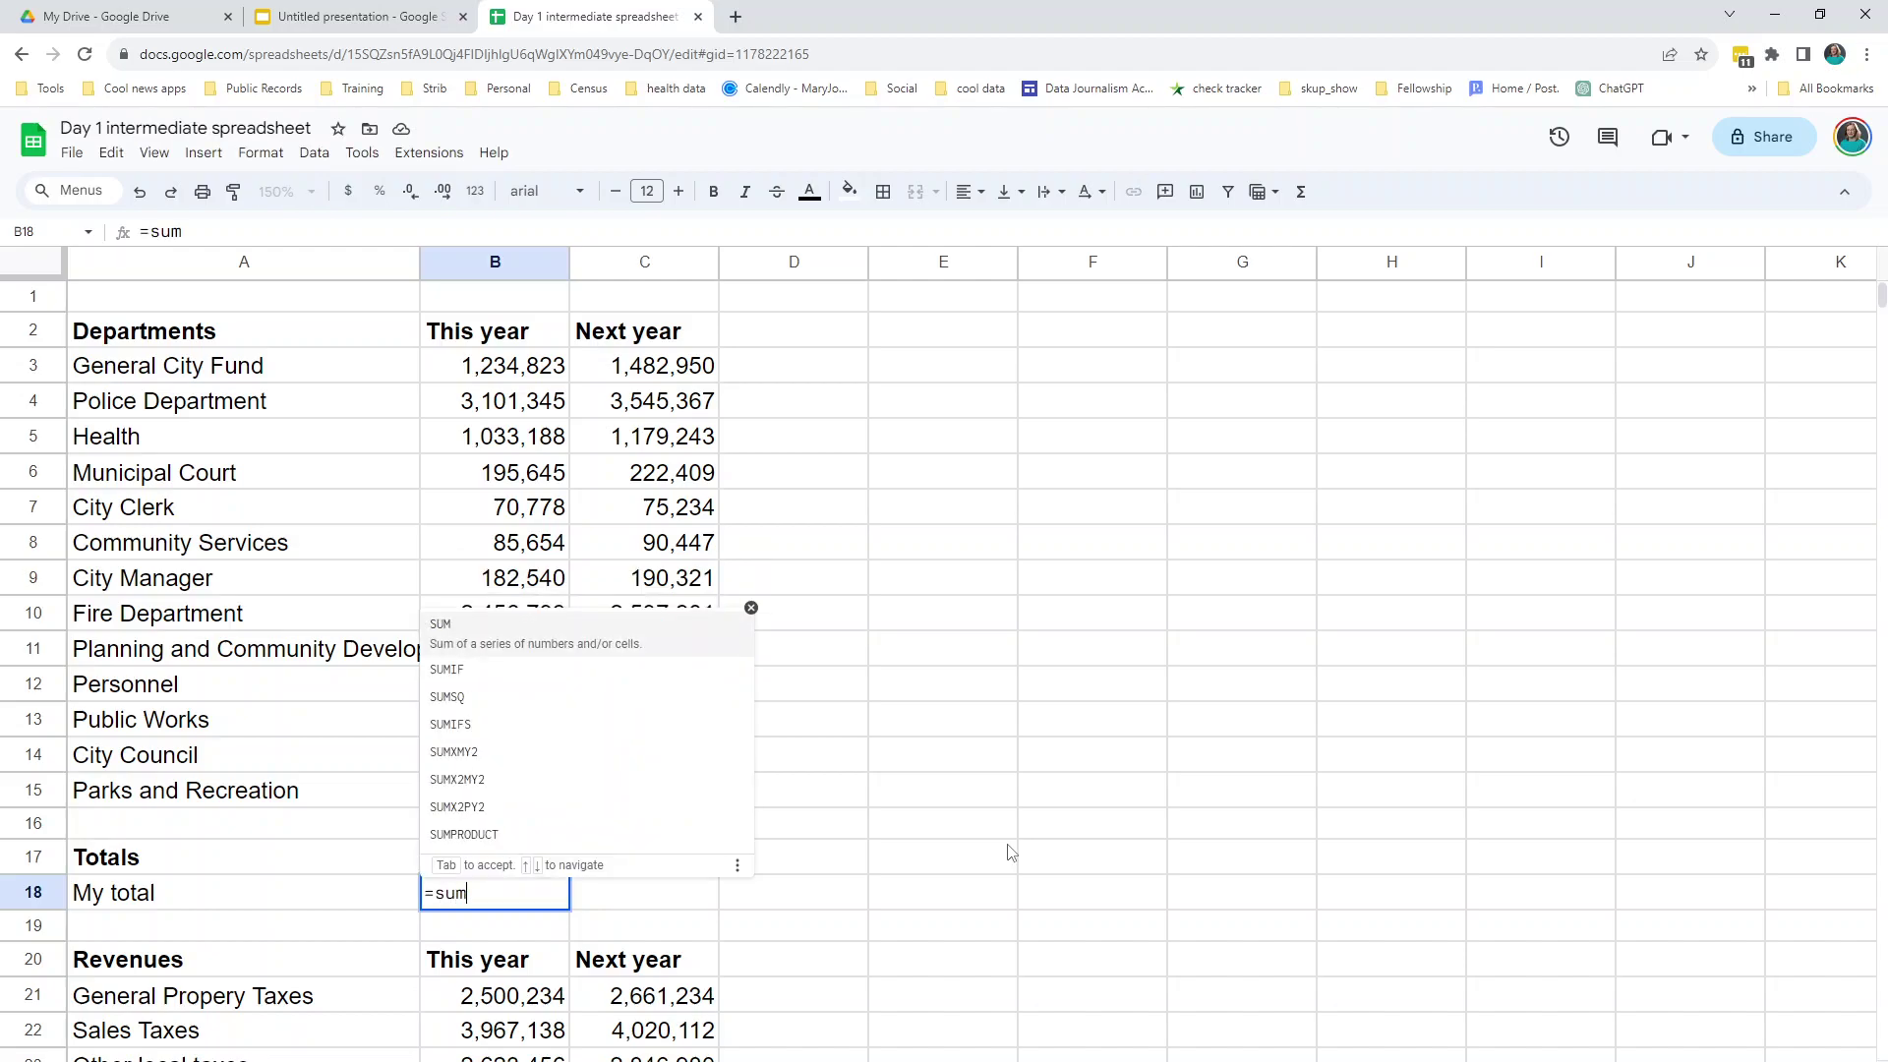
type("(")
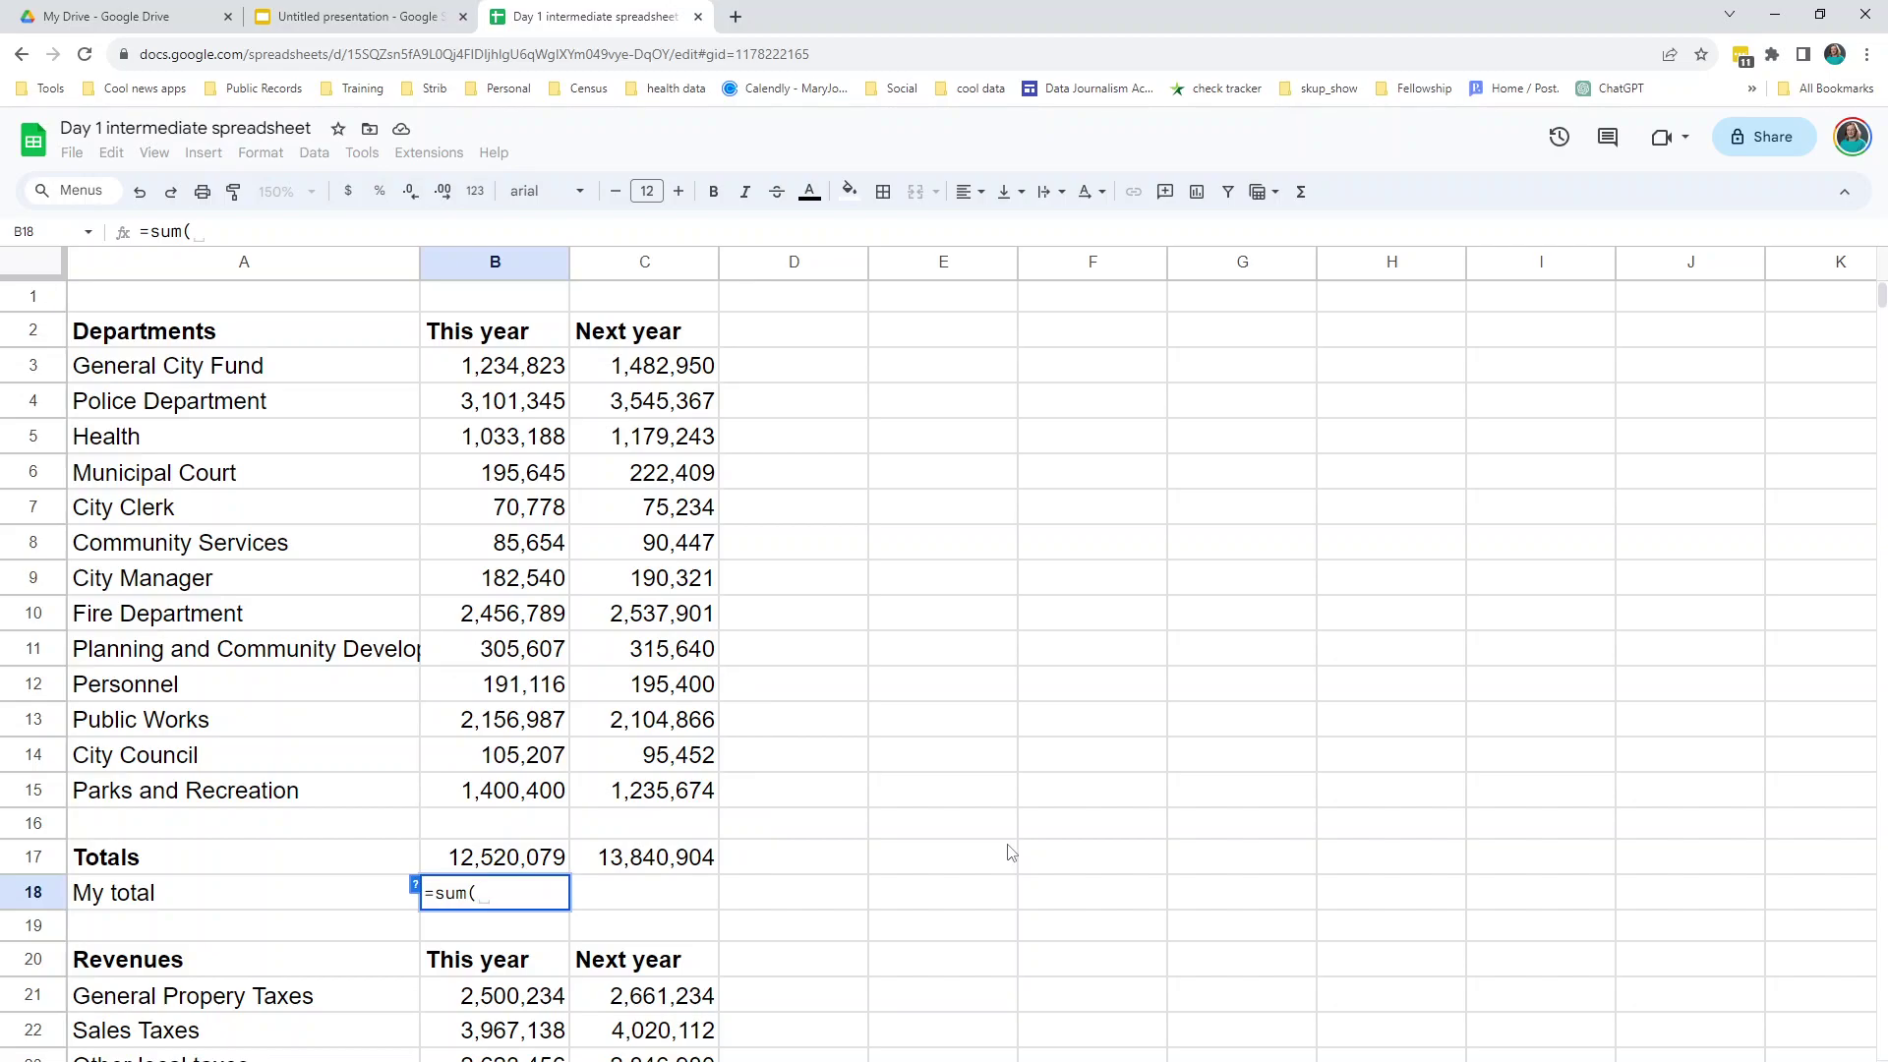
type("b3:b15")
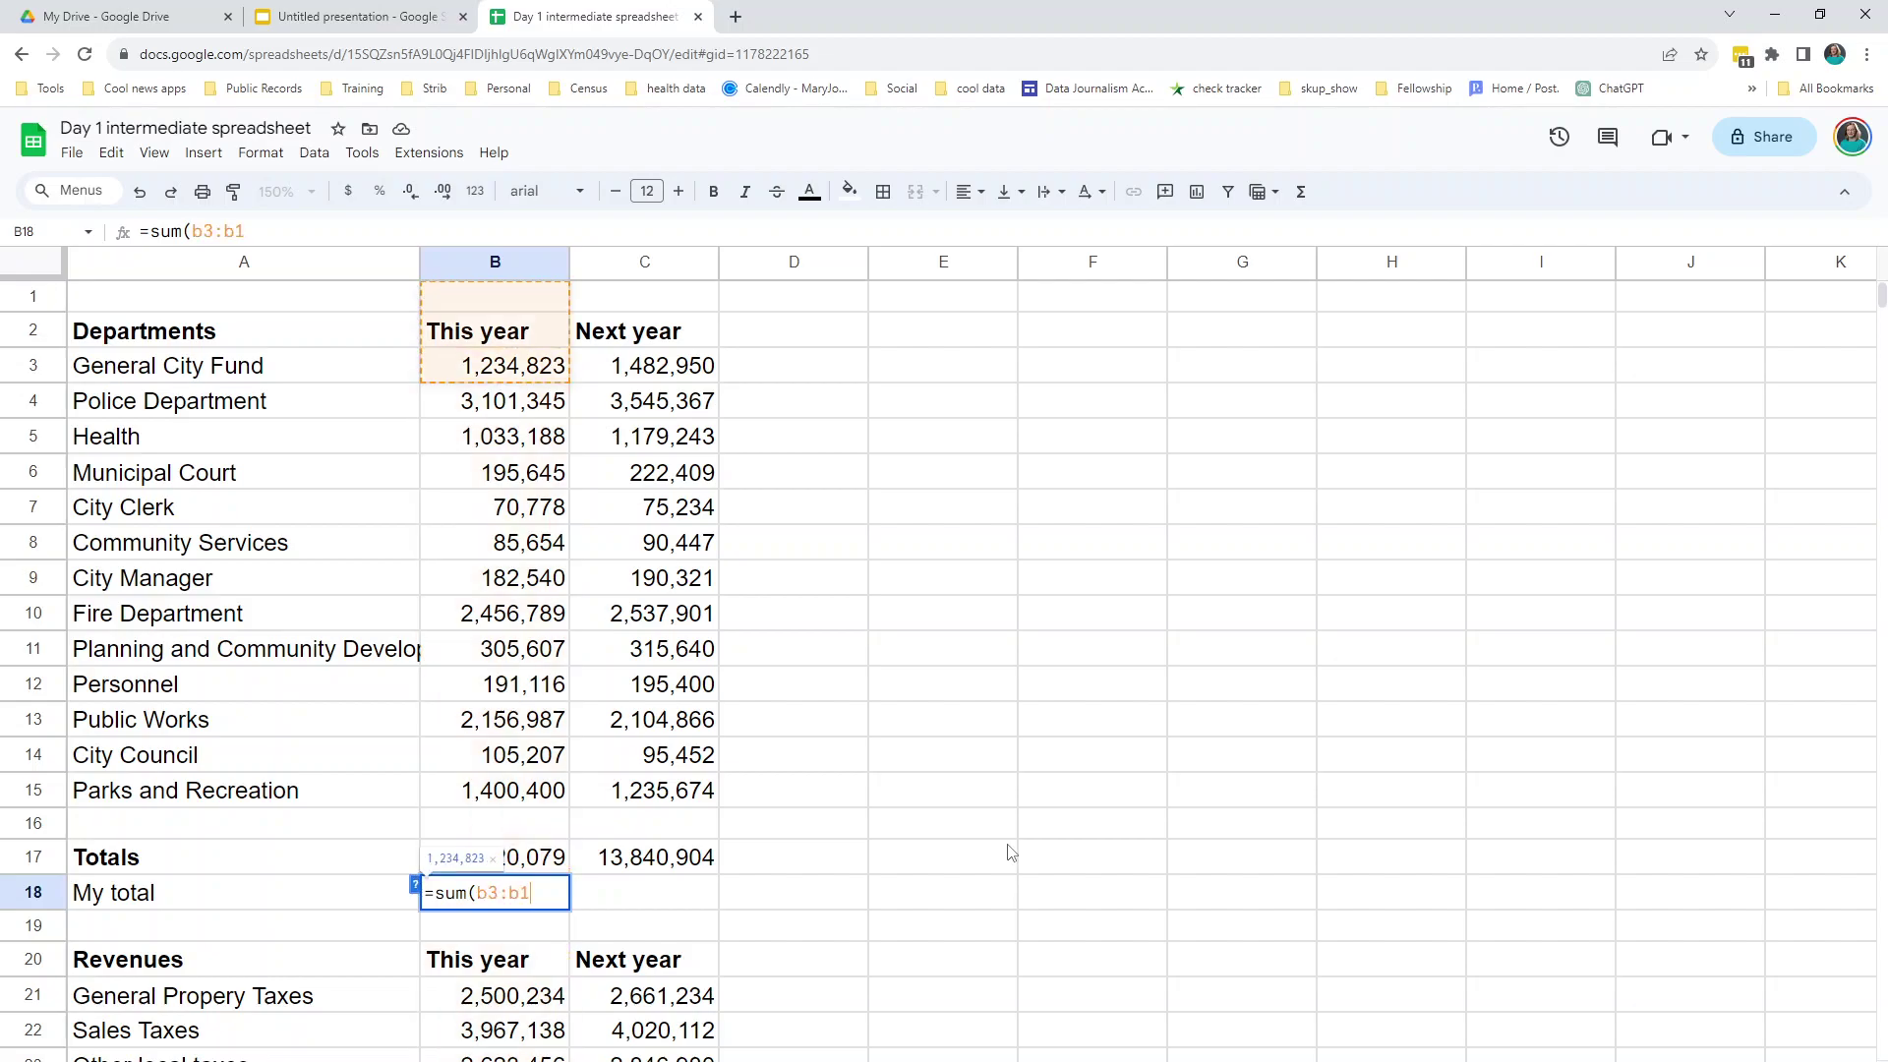
type(")")
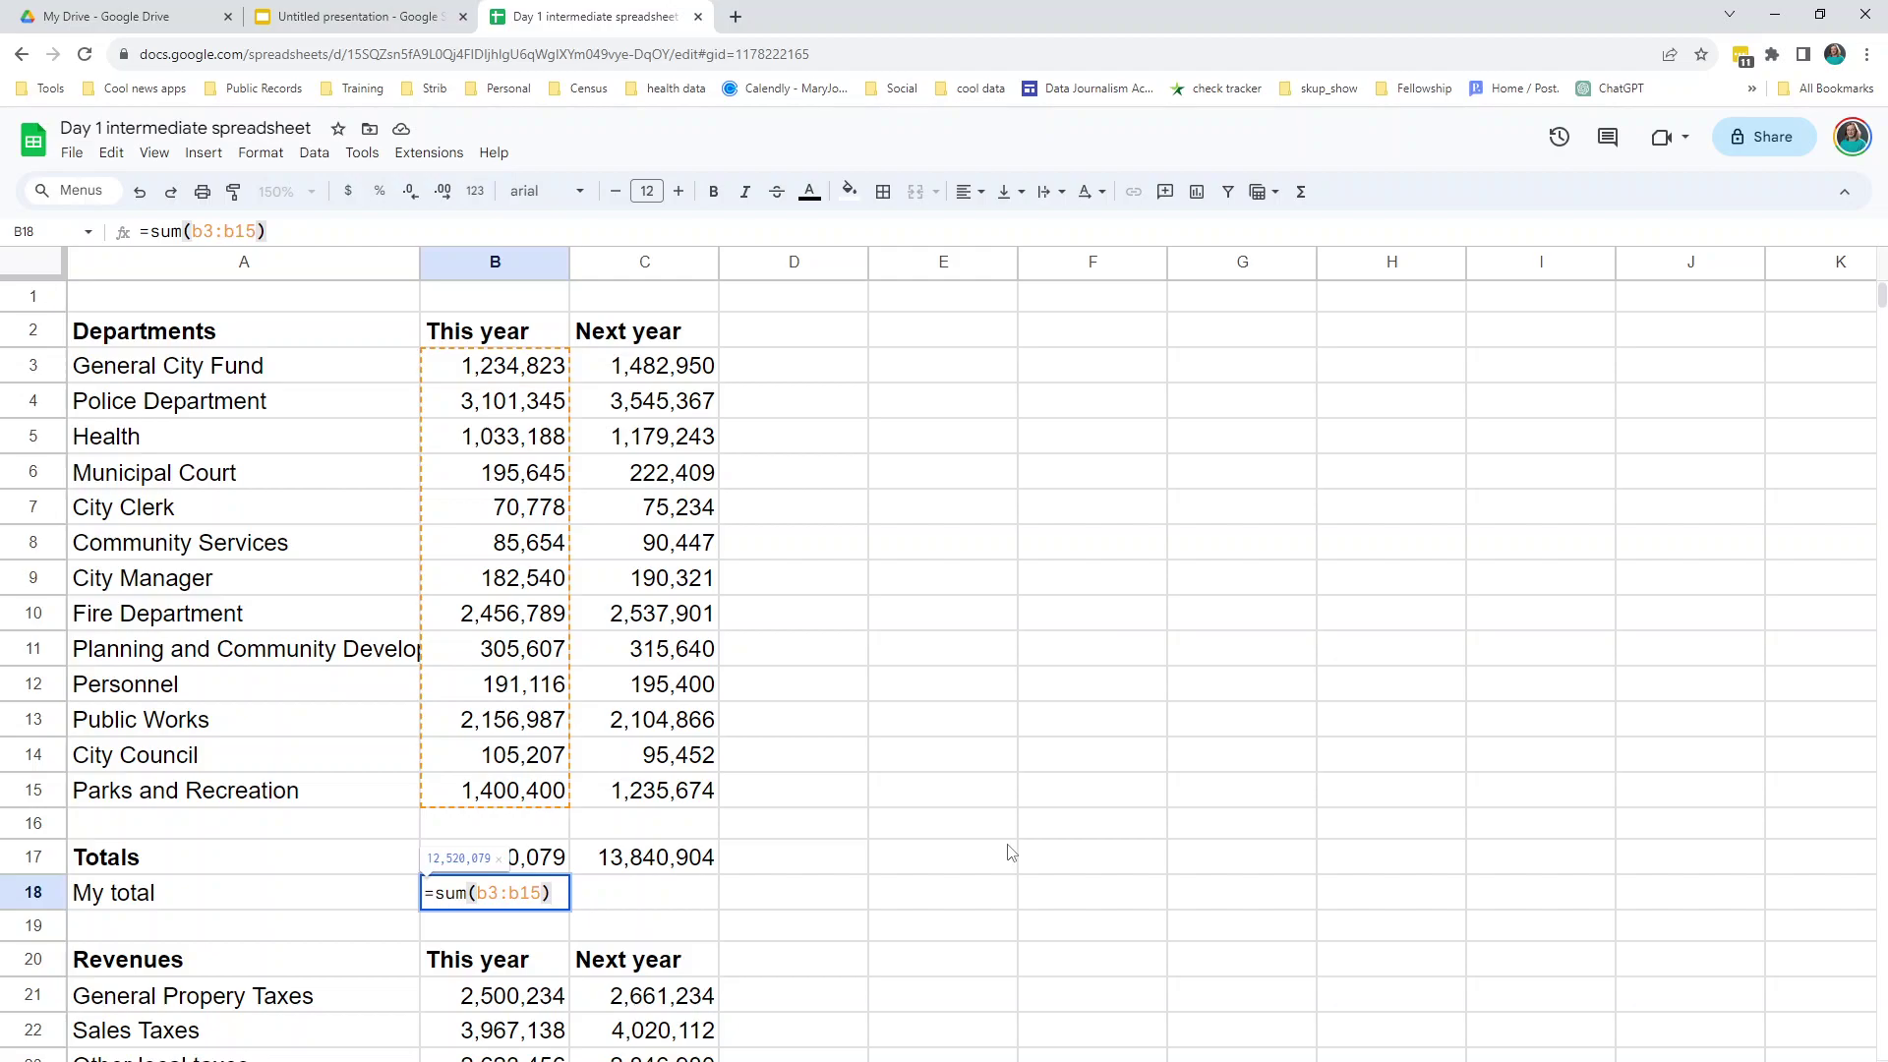
key("Left")
key("BackSpace")
type("4")
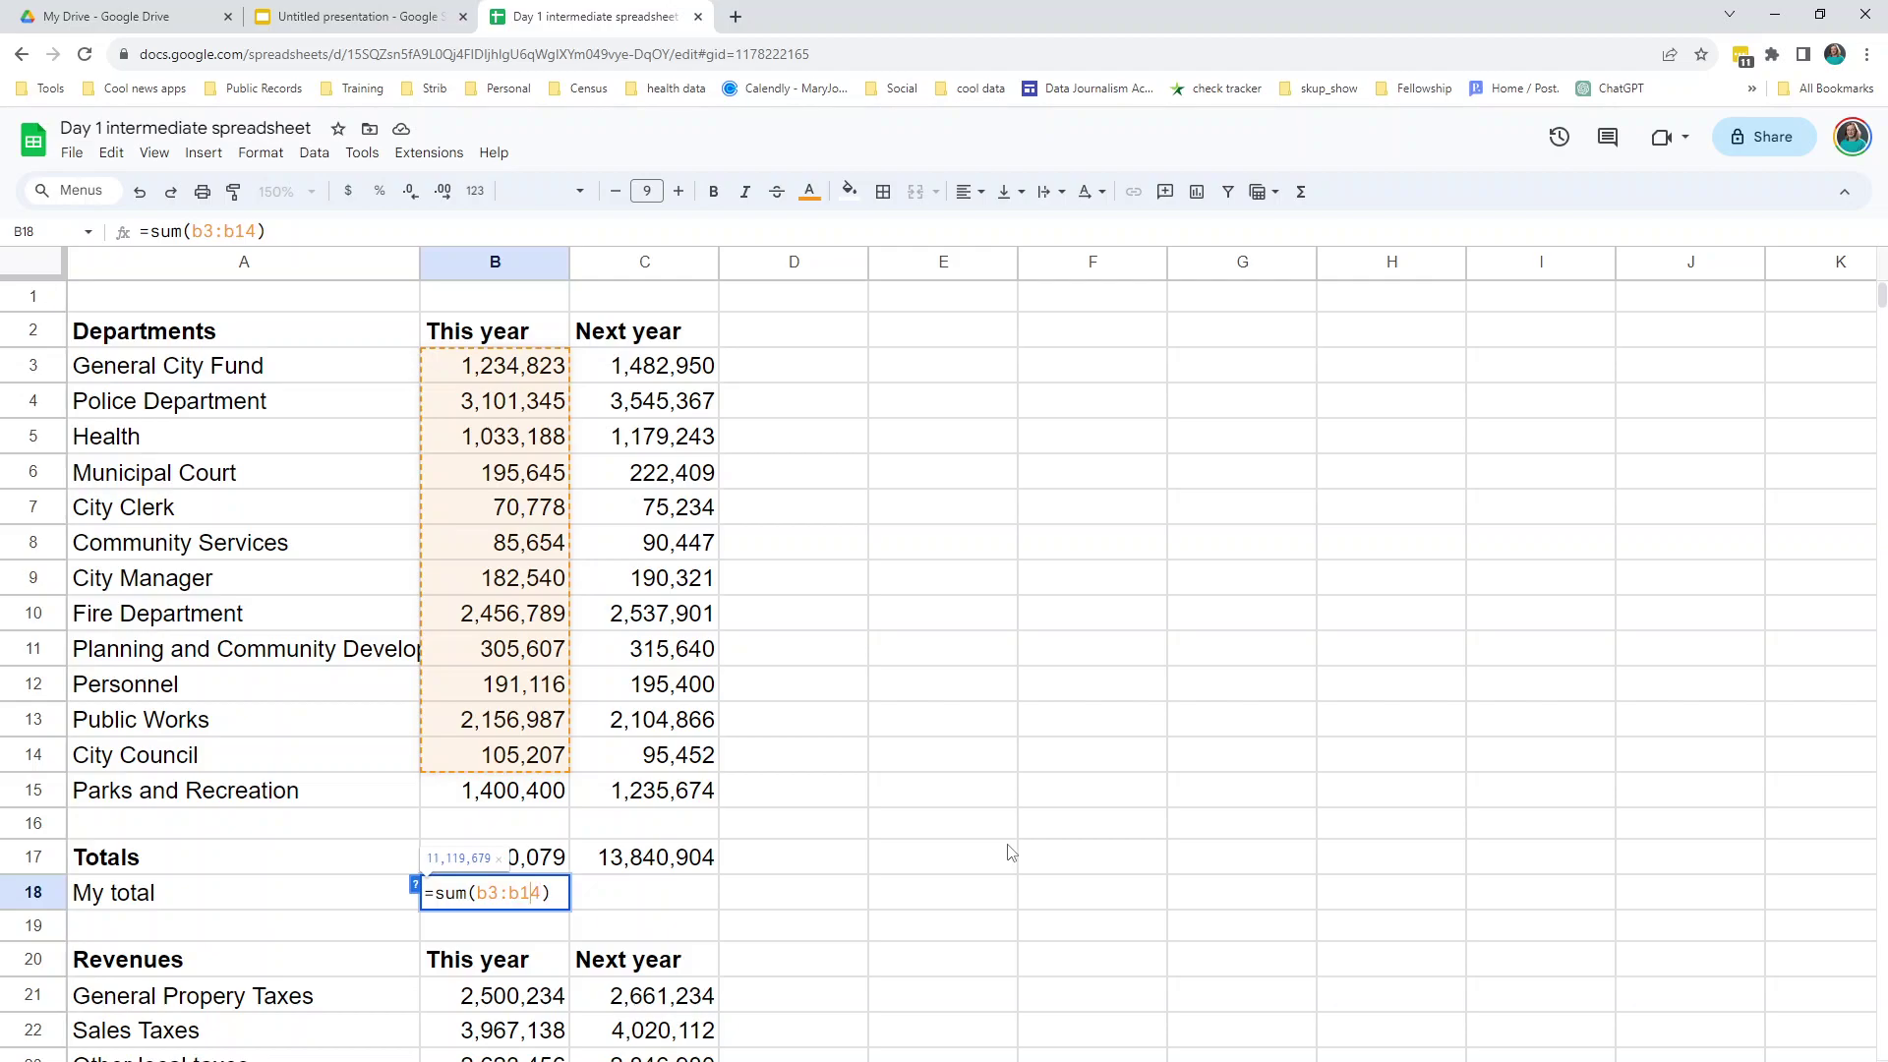
key("Return")
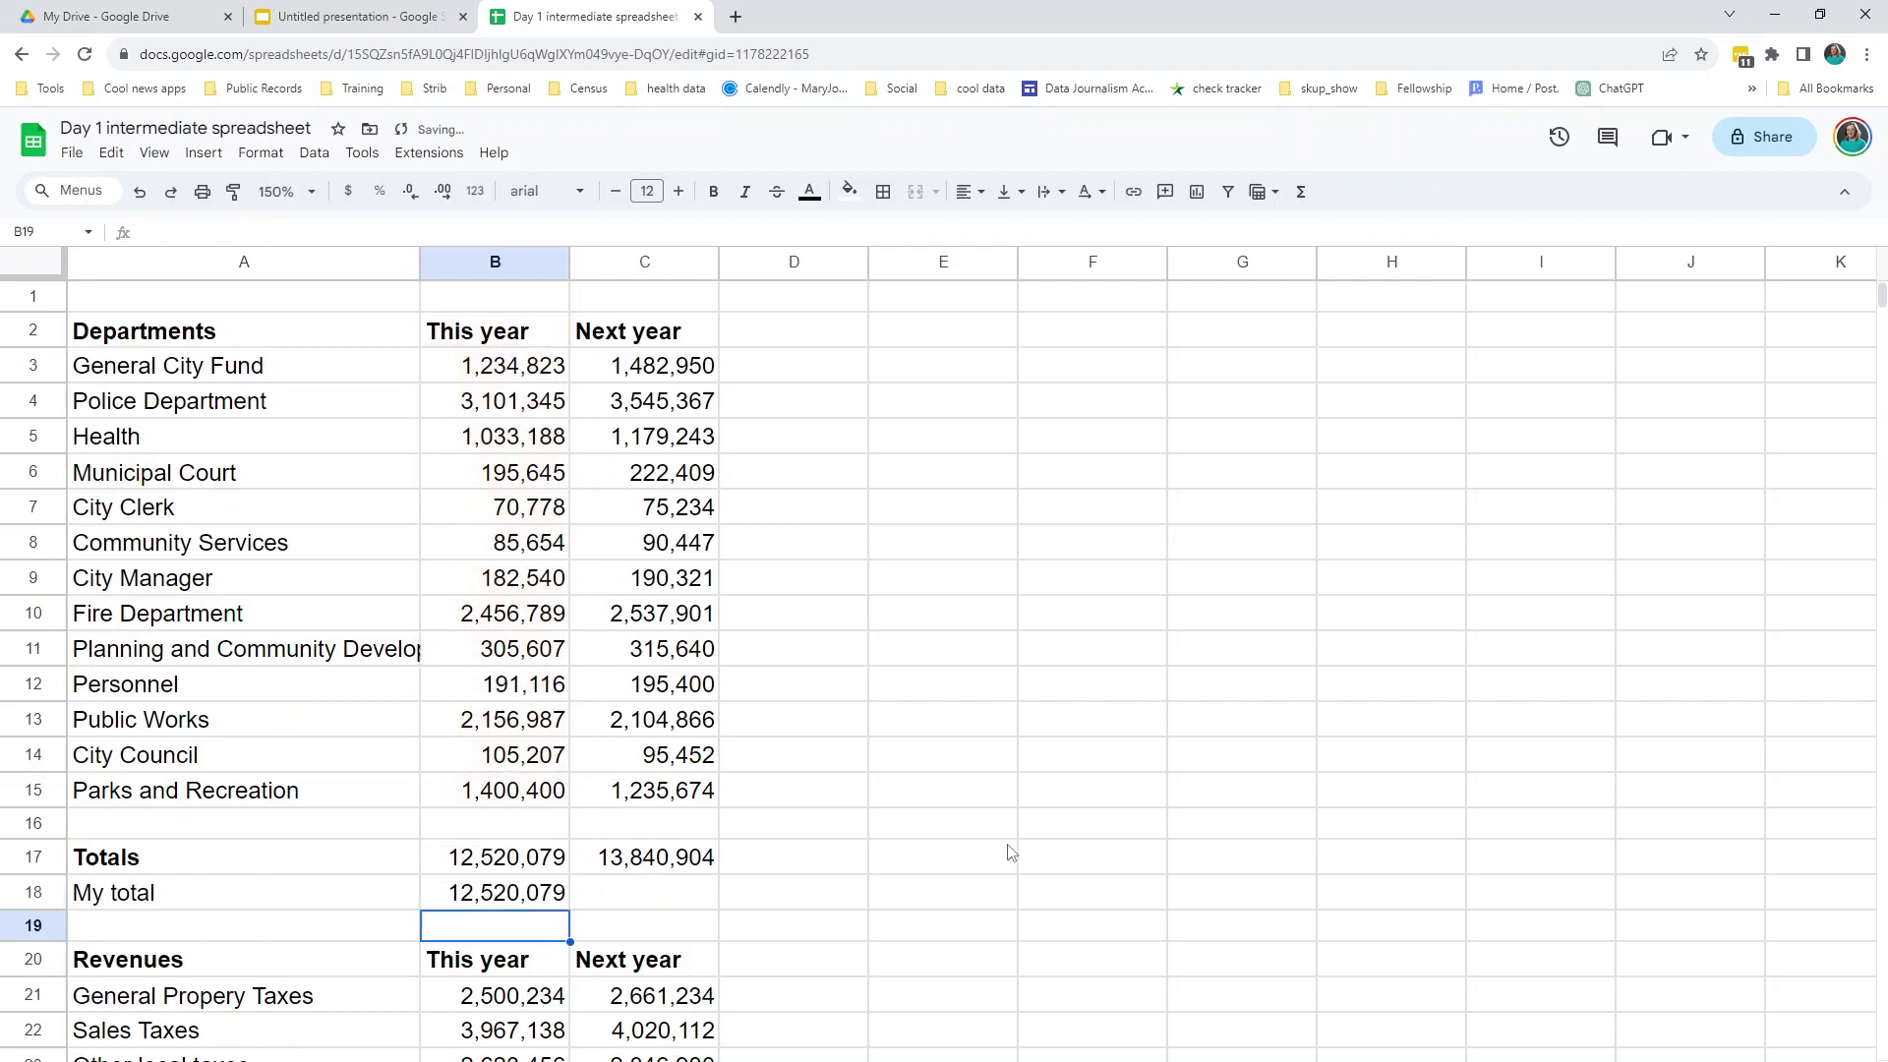
left_click(520, 905)
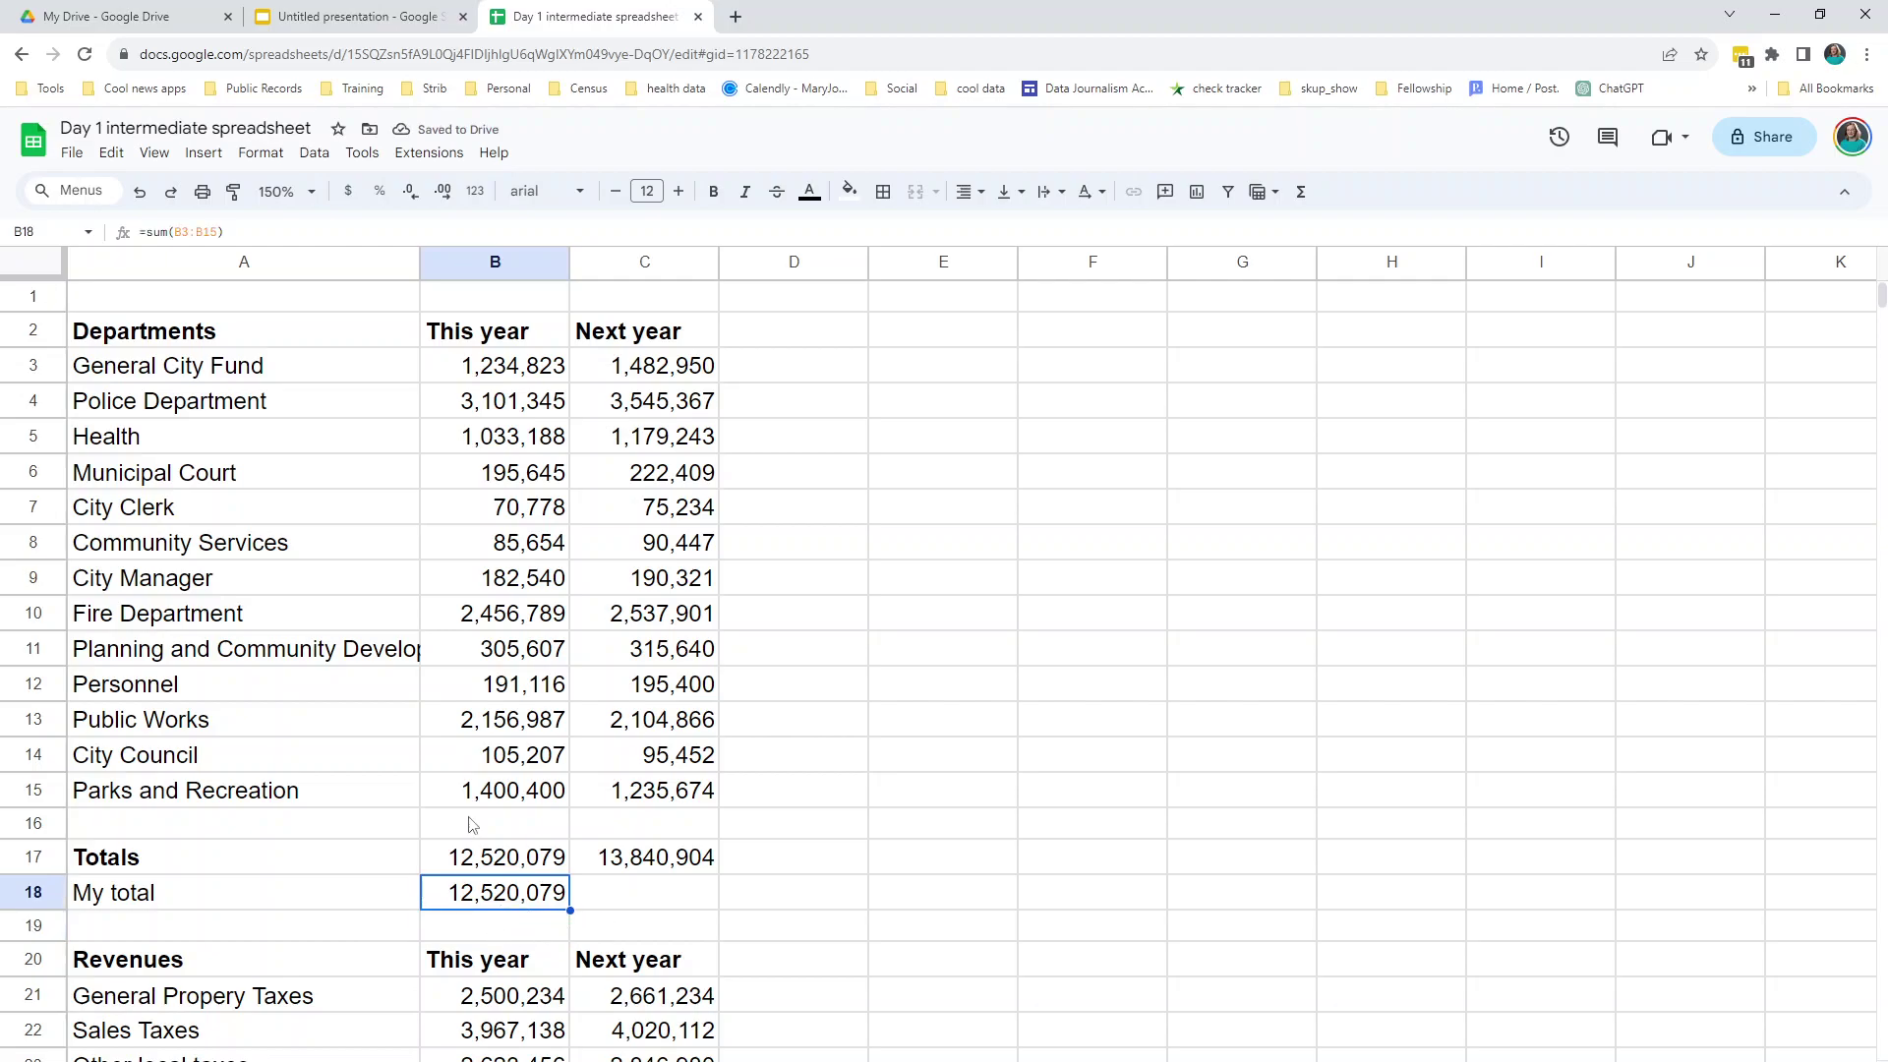
- Compare This year's My total in B18 with the Totals cell B17 and review the department amounts in B10:B15
scroll(472, 824, "down", 3)
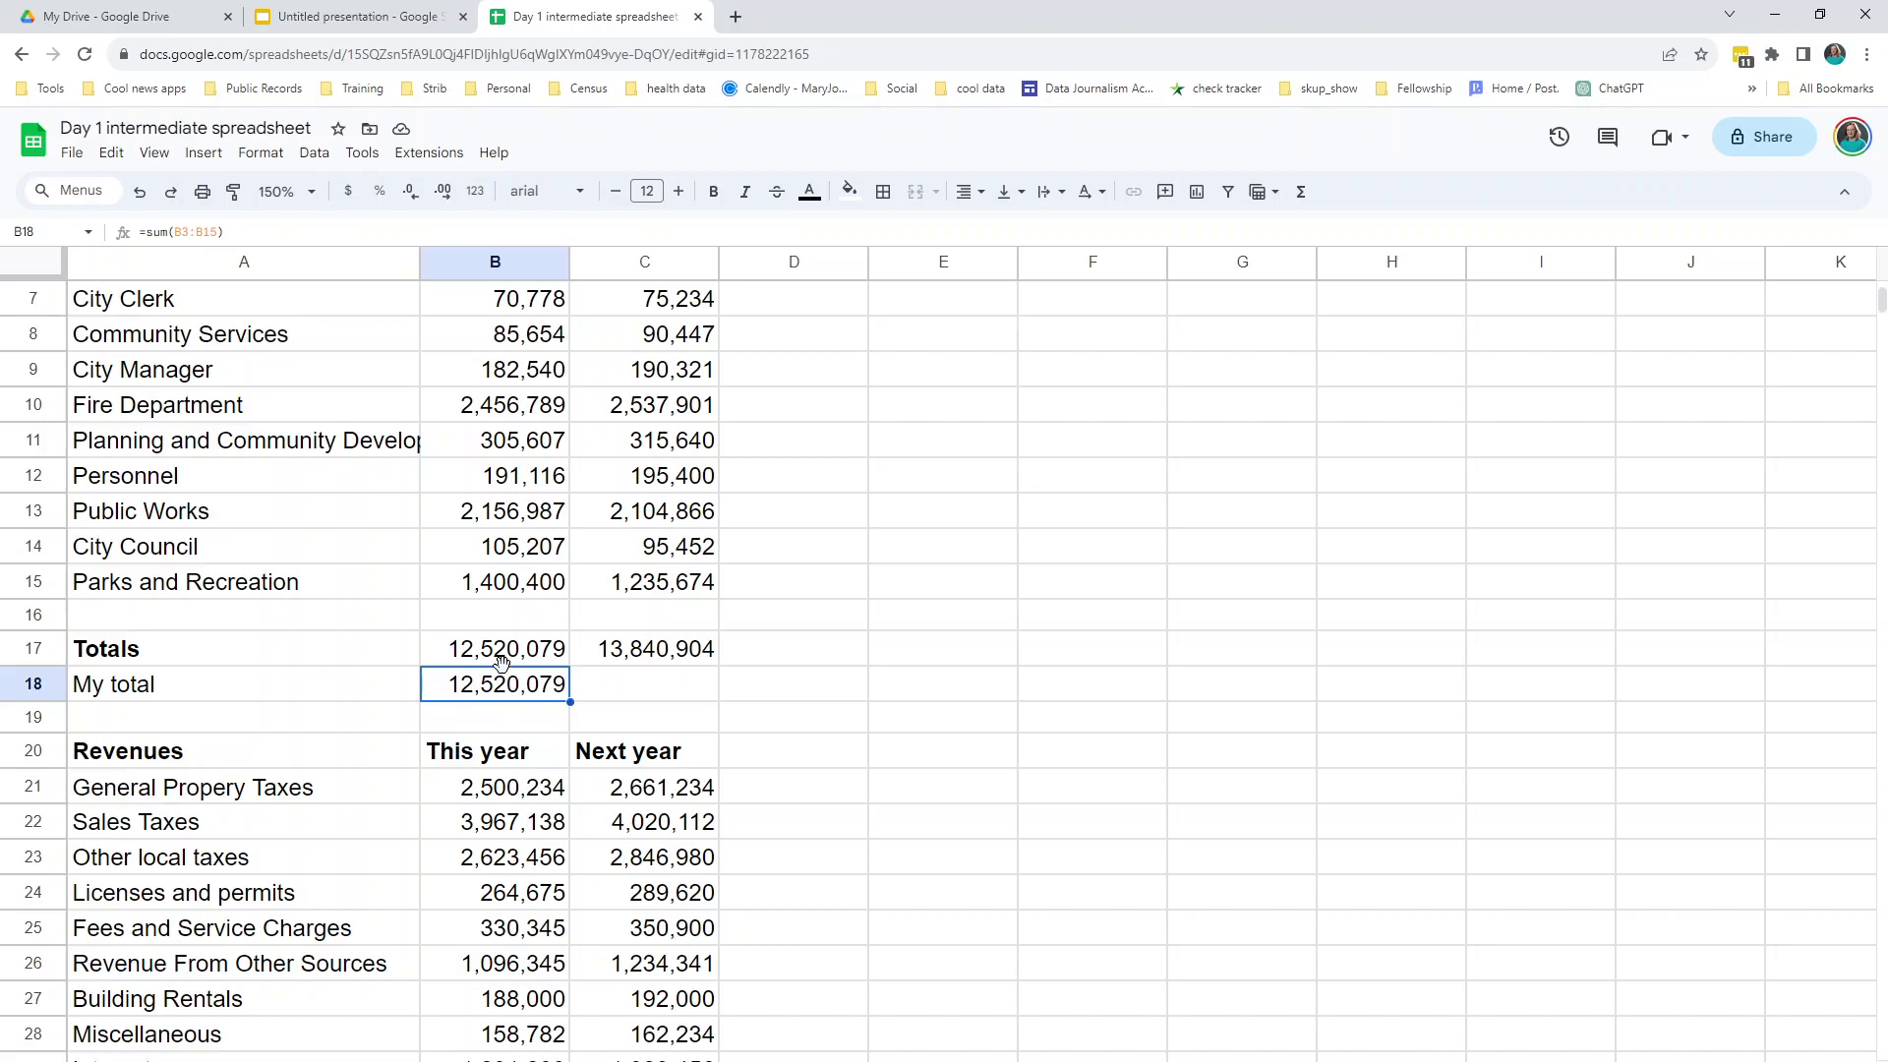
mouse_move(502, 661)
left_mouse_down()
mouse_move(961, 675)
mouse_move(848, 697)
mouse_move(509, 697)
left_mouse_up()
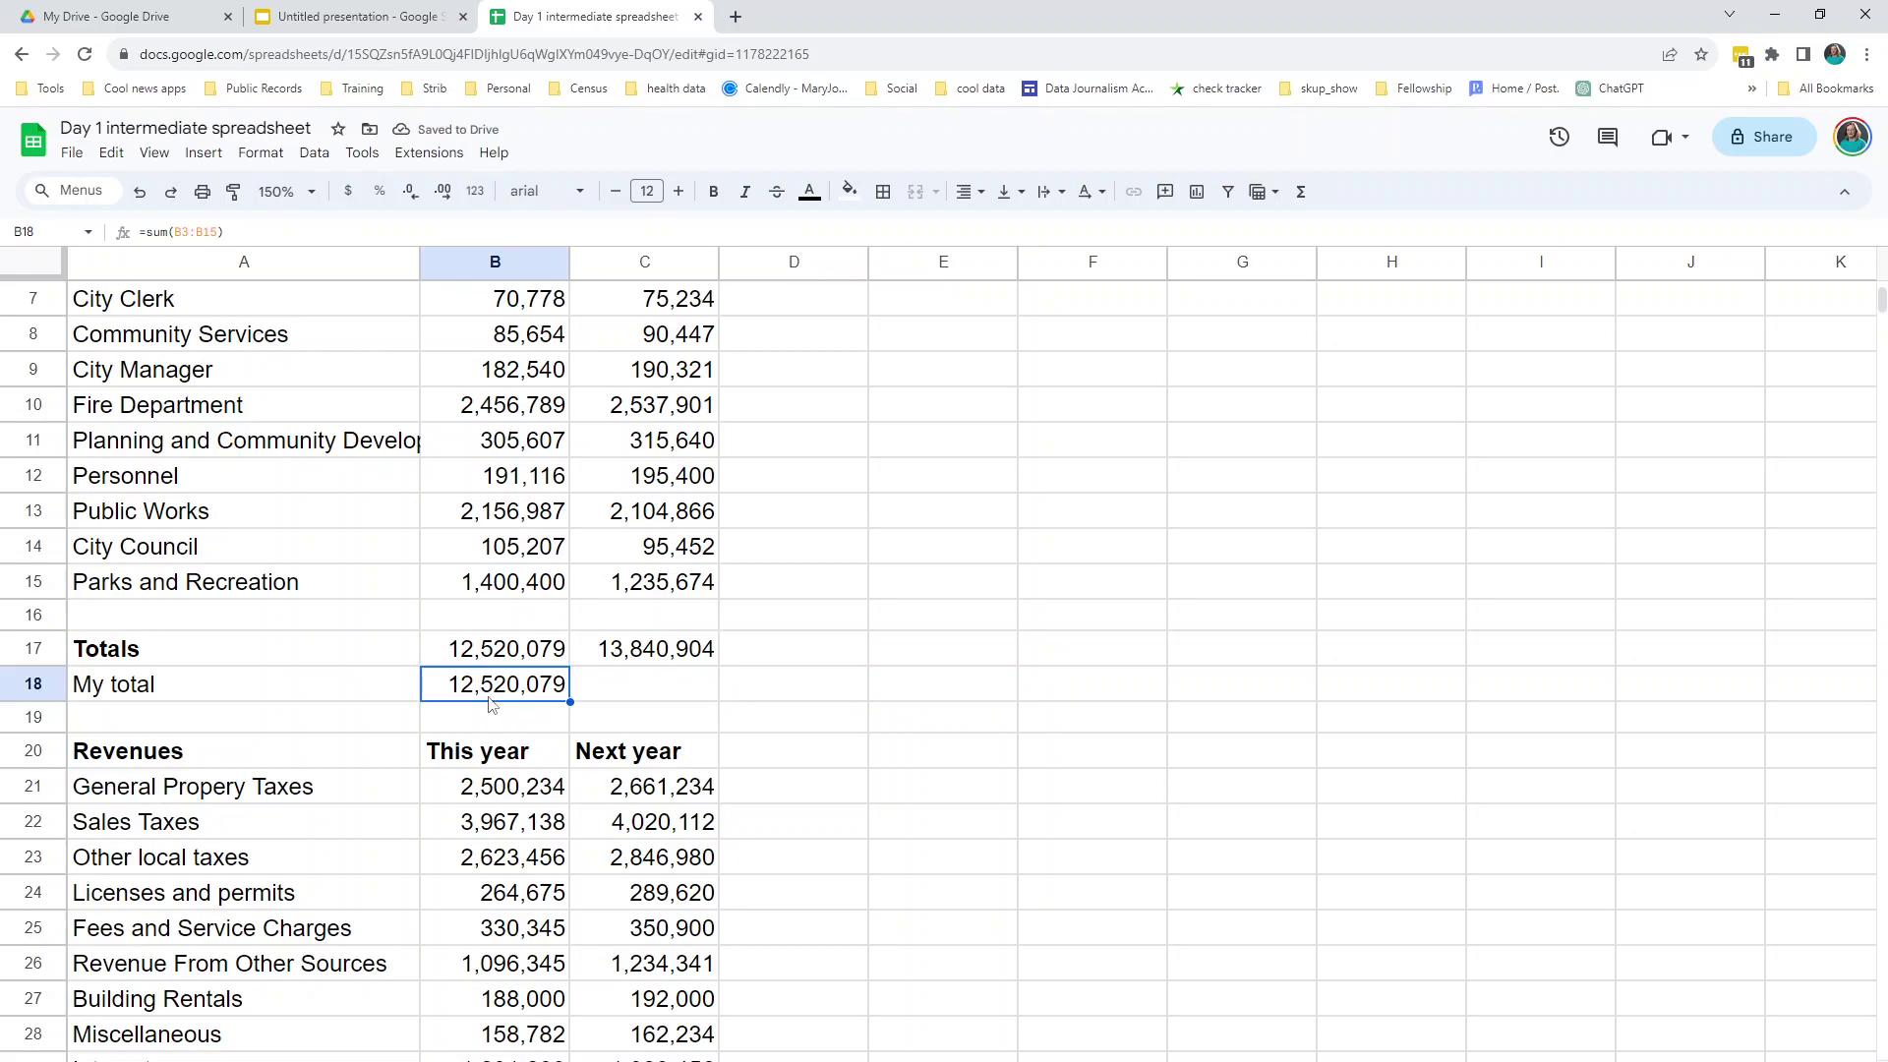
left_click_drag(498, 694, 503, 926)
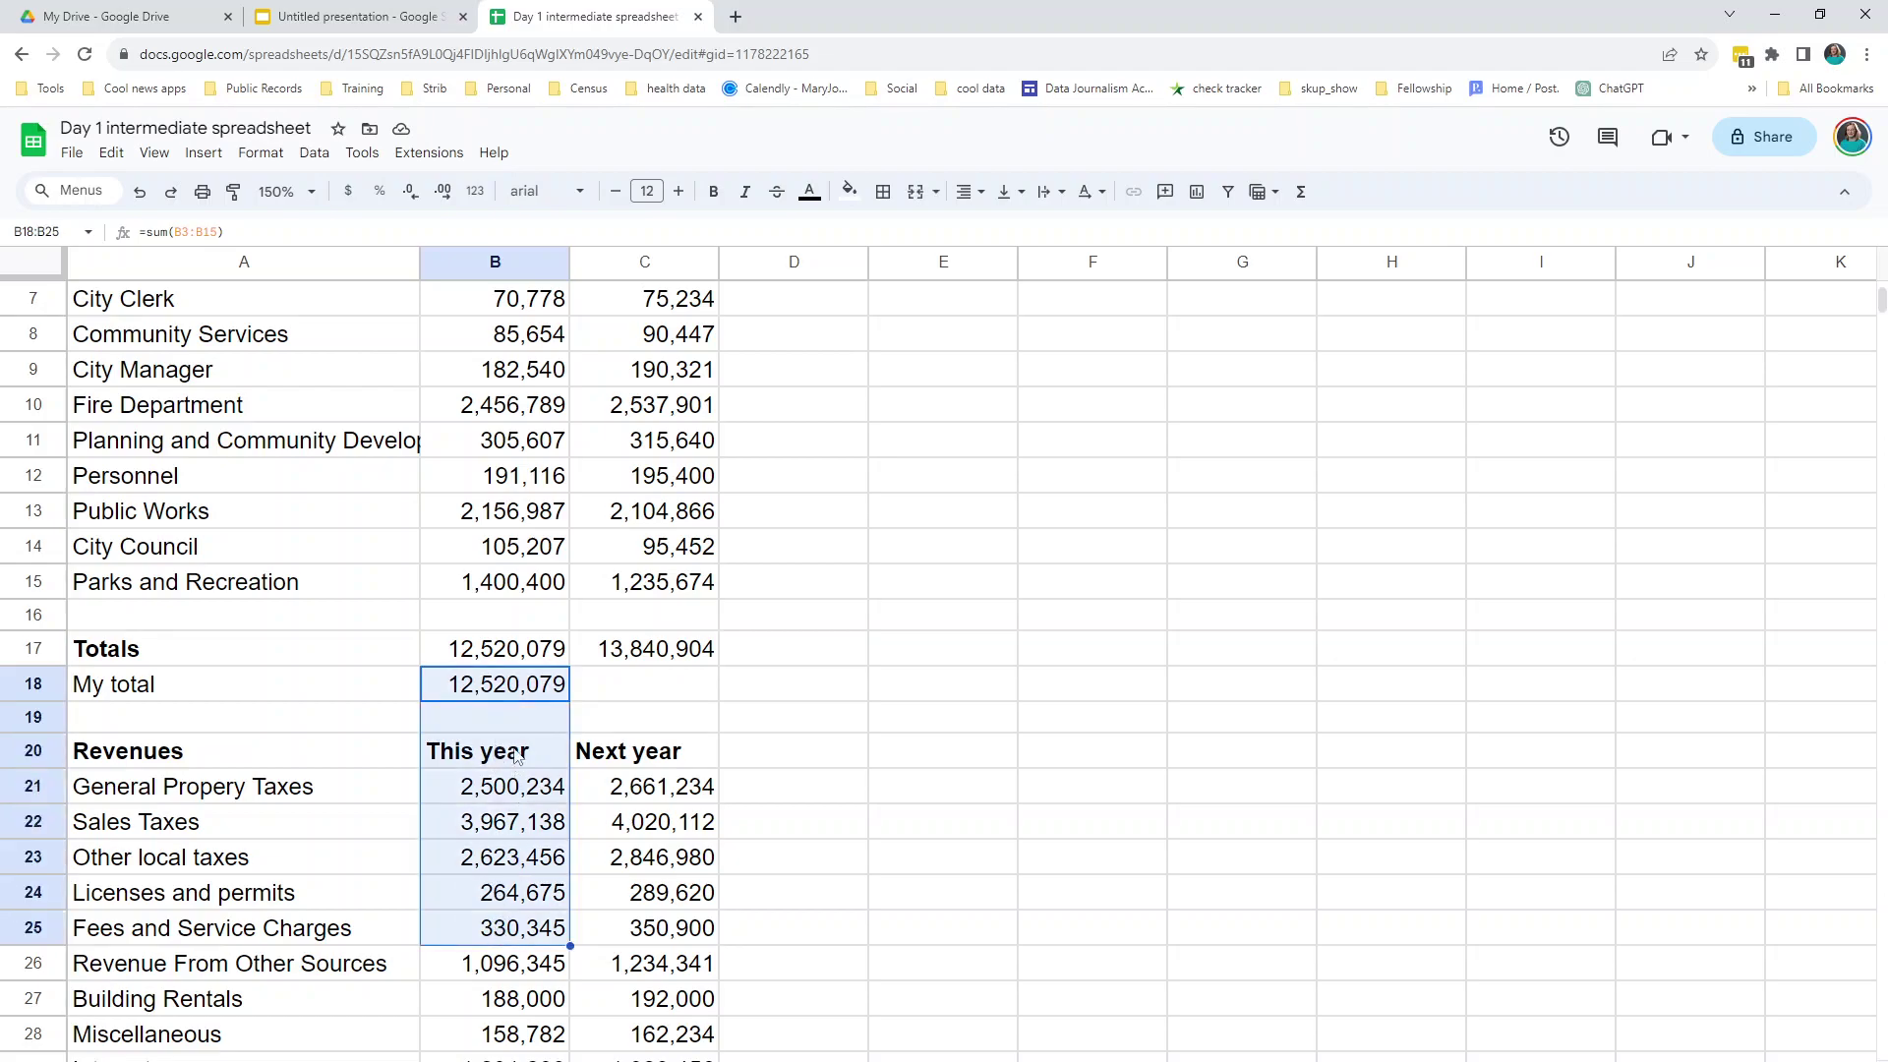
left_click(499, 701)
left_click_drag(505, 414, 476, 597)
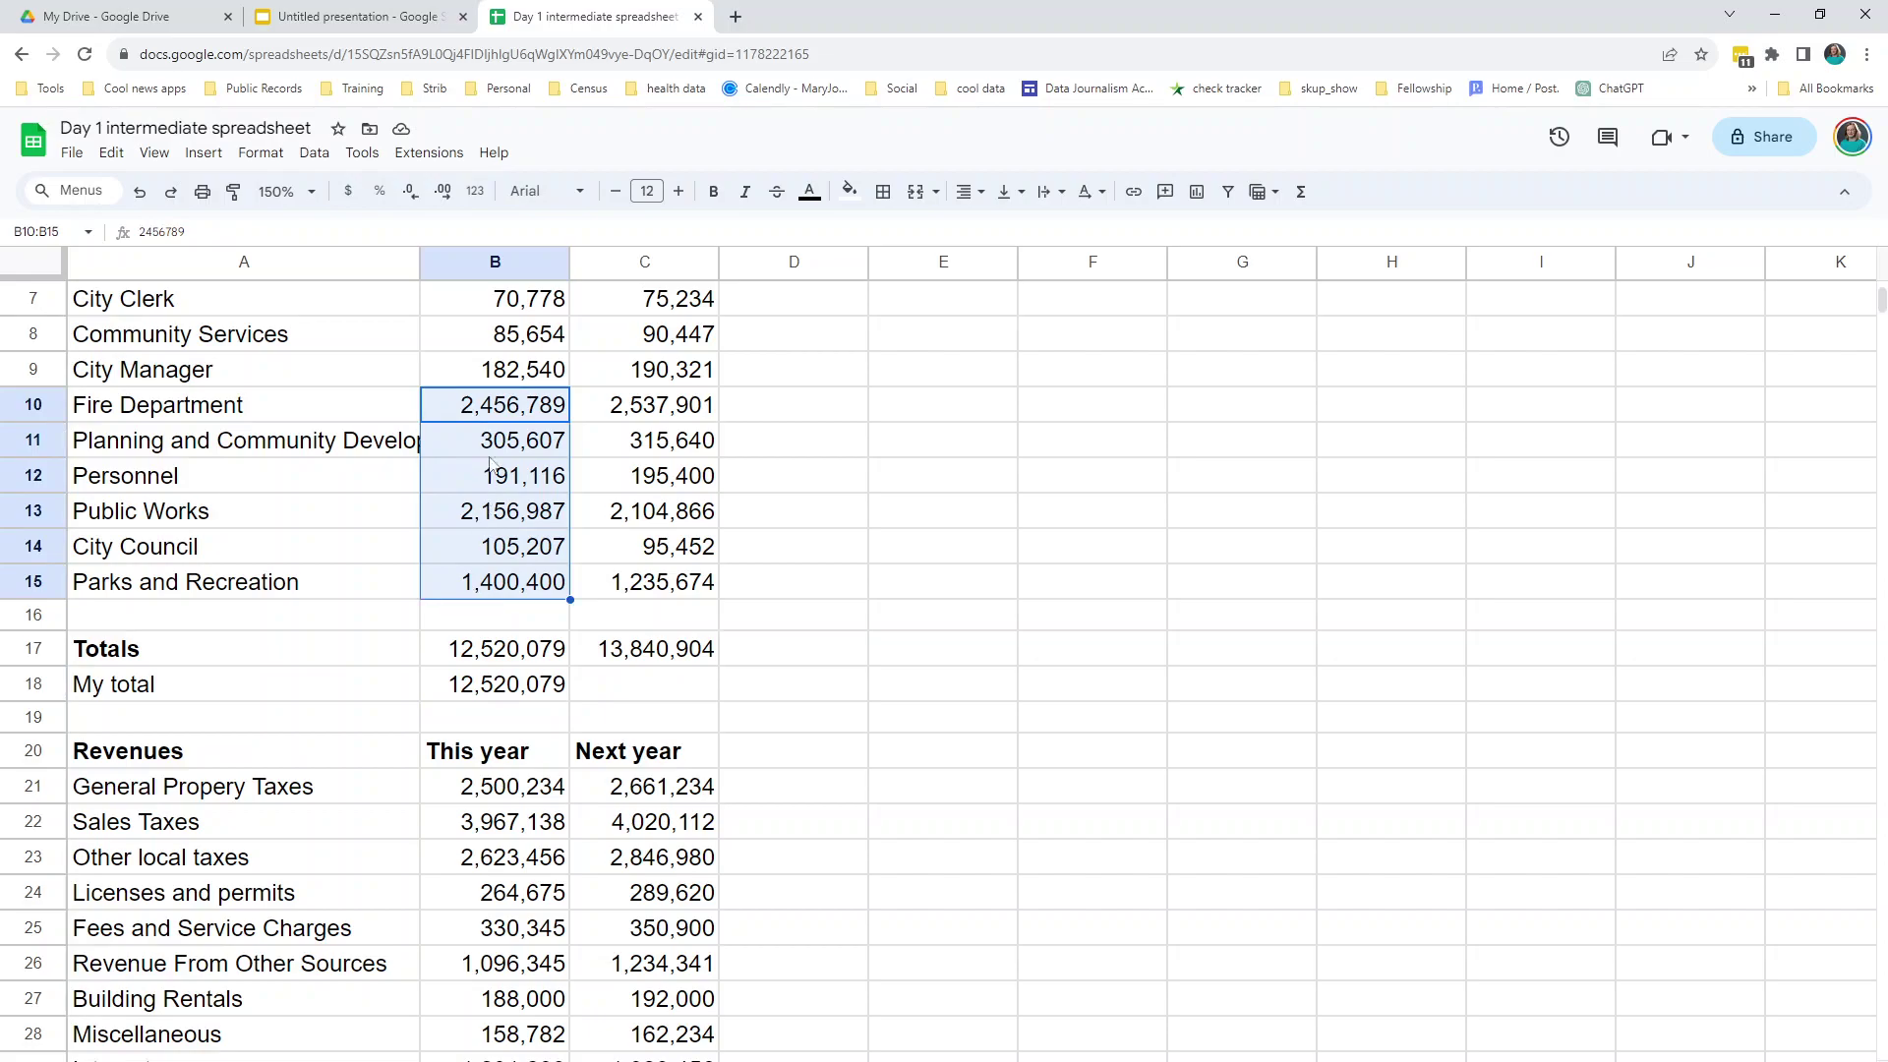
left_click(500, 415)
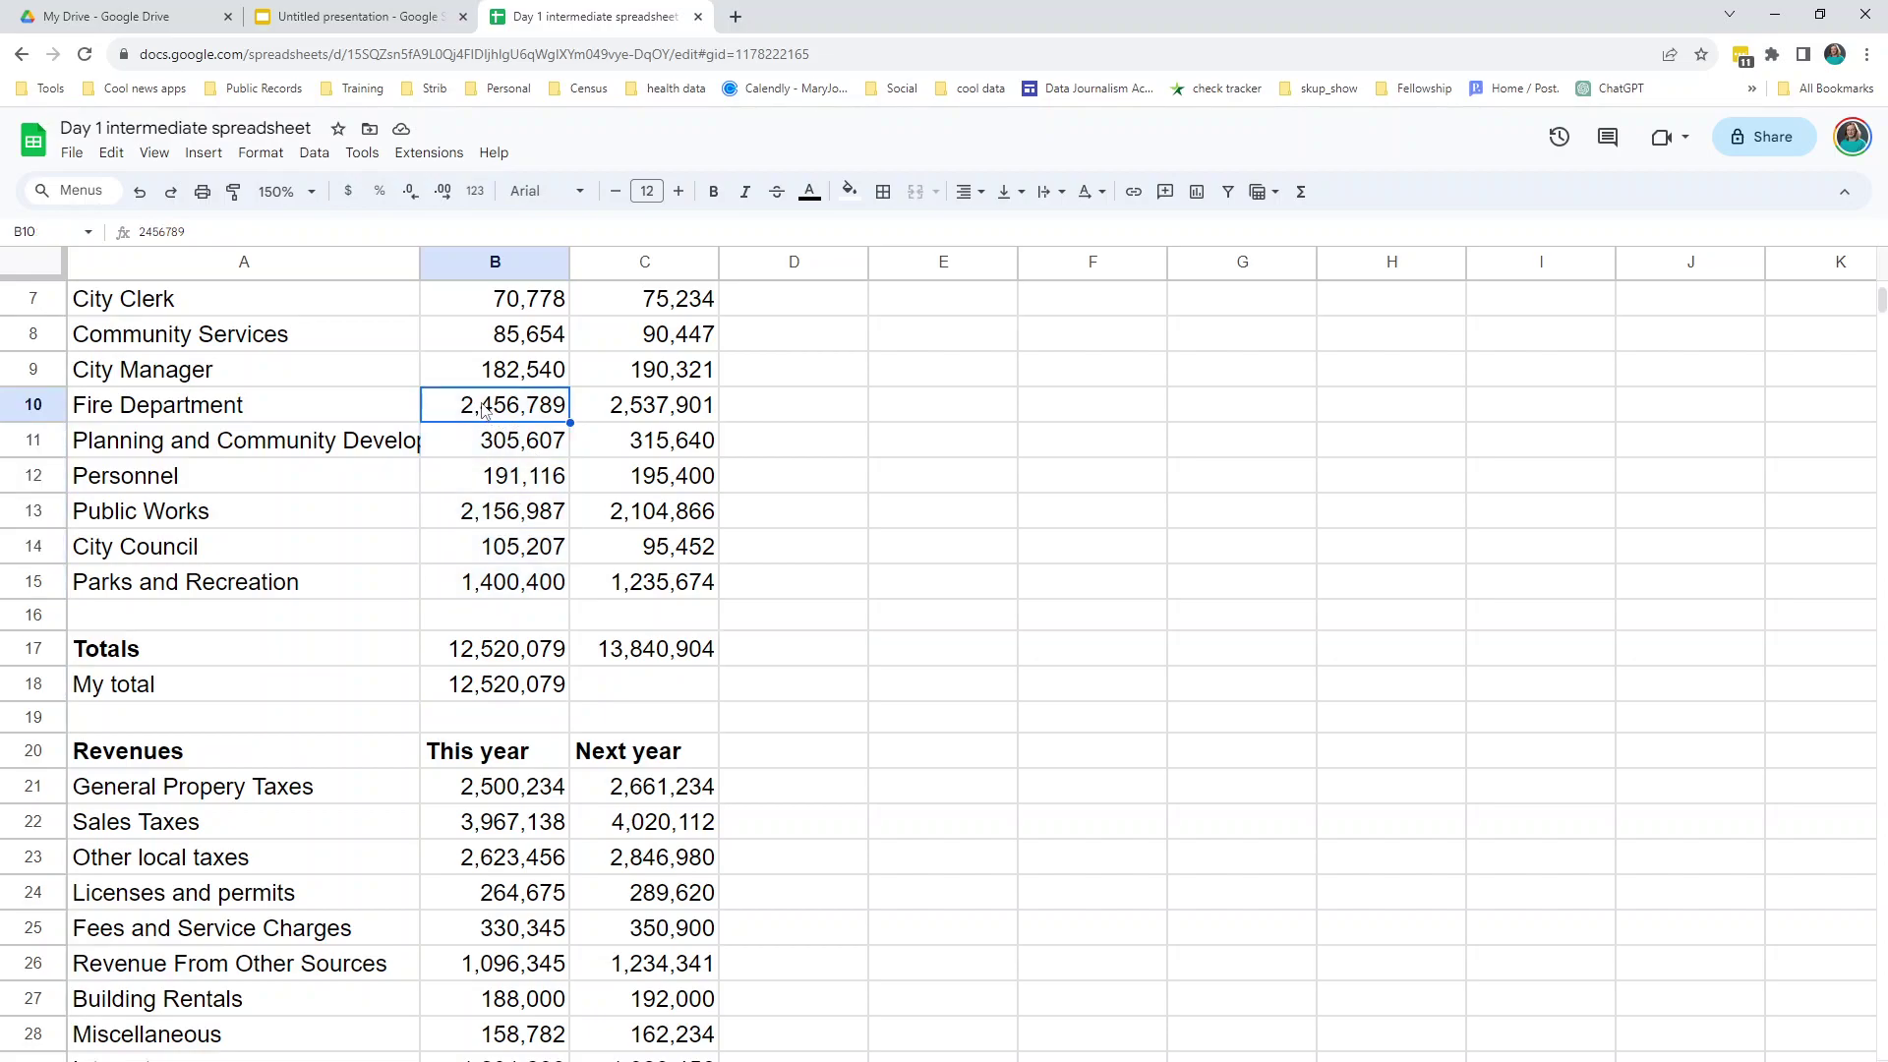
left_click_drag(494, 450, 488, 591)
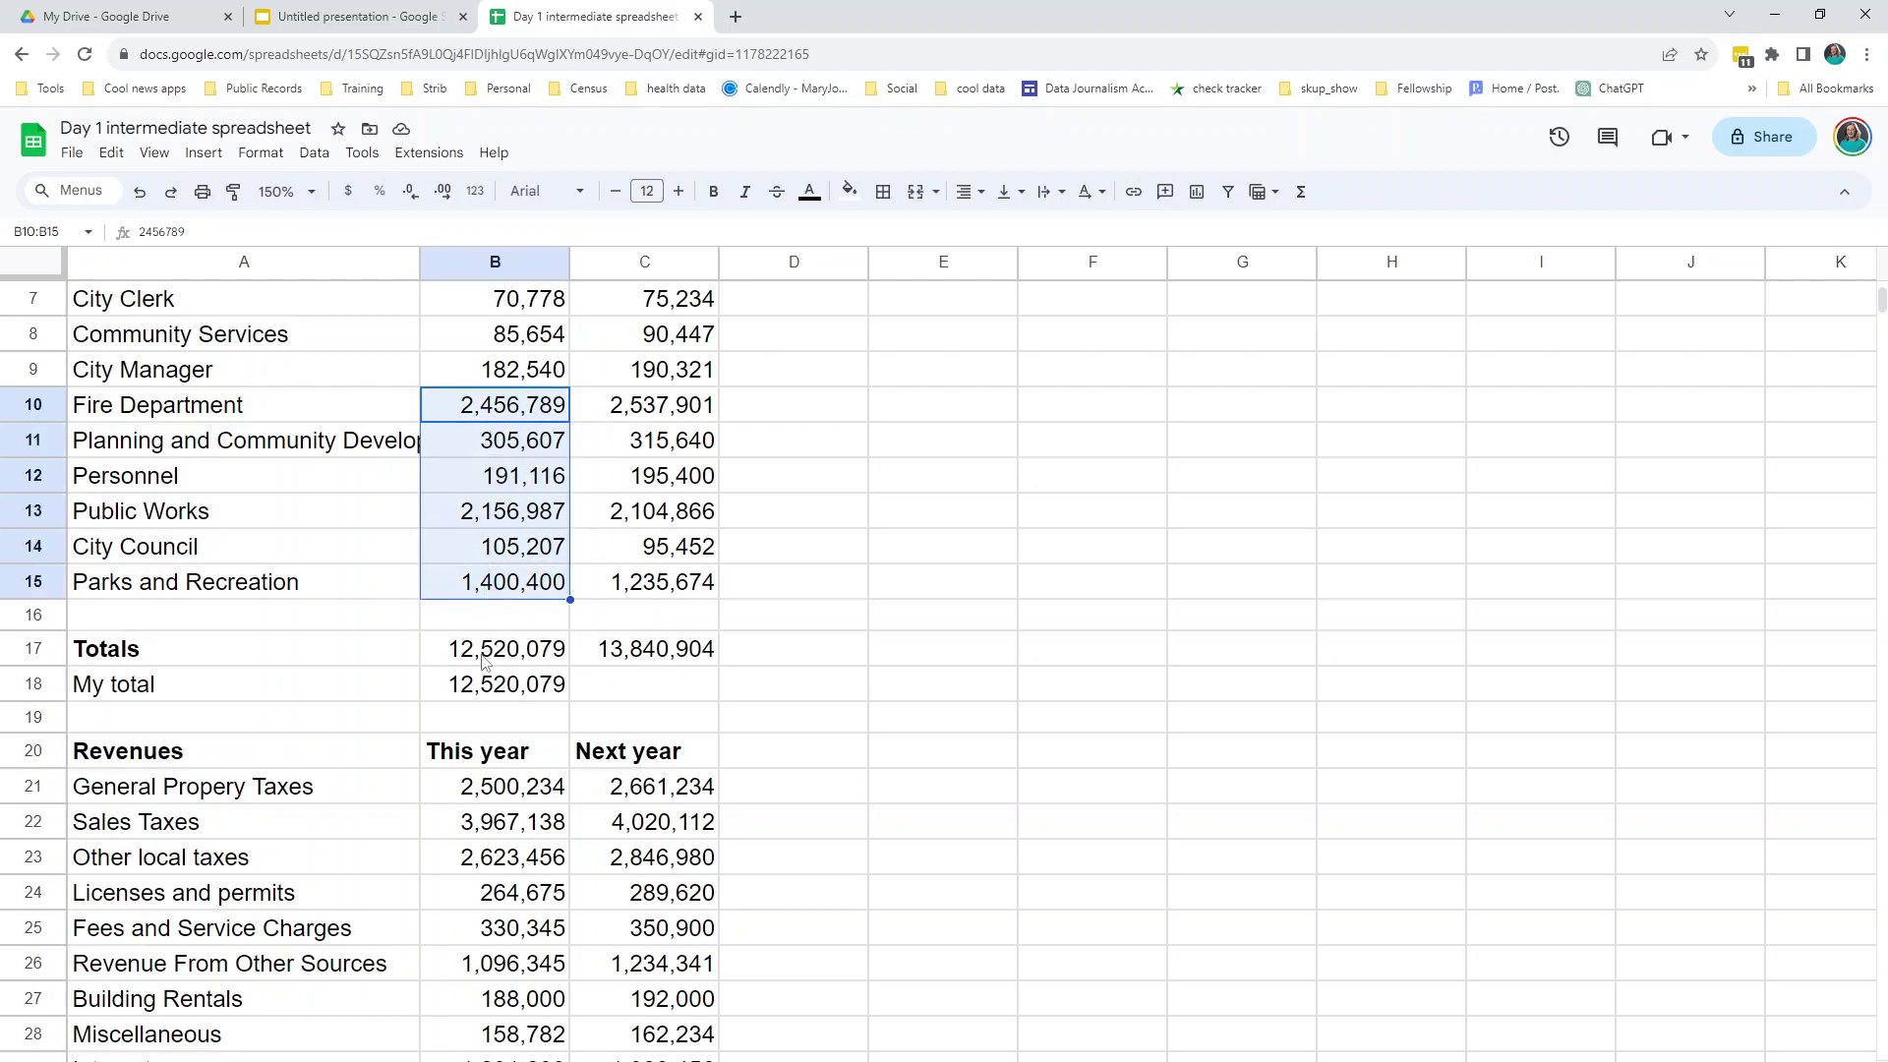
- Fill the SUM formula from B18 across to C18 for the Next year column
left_click(494, 682)
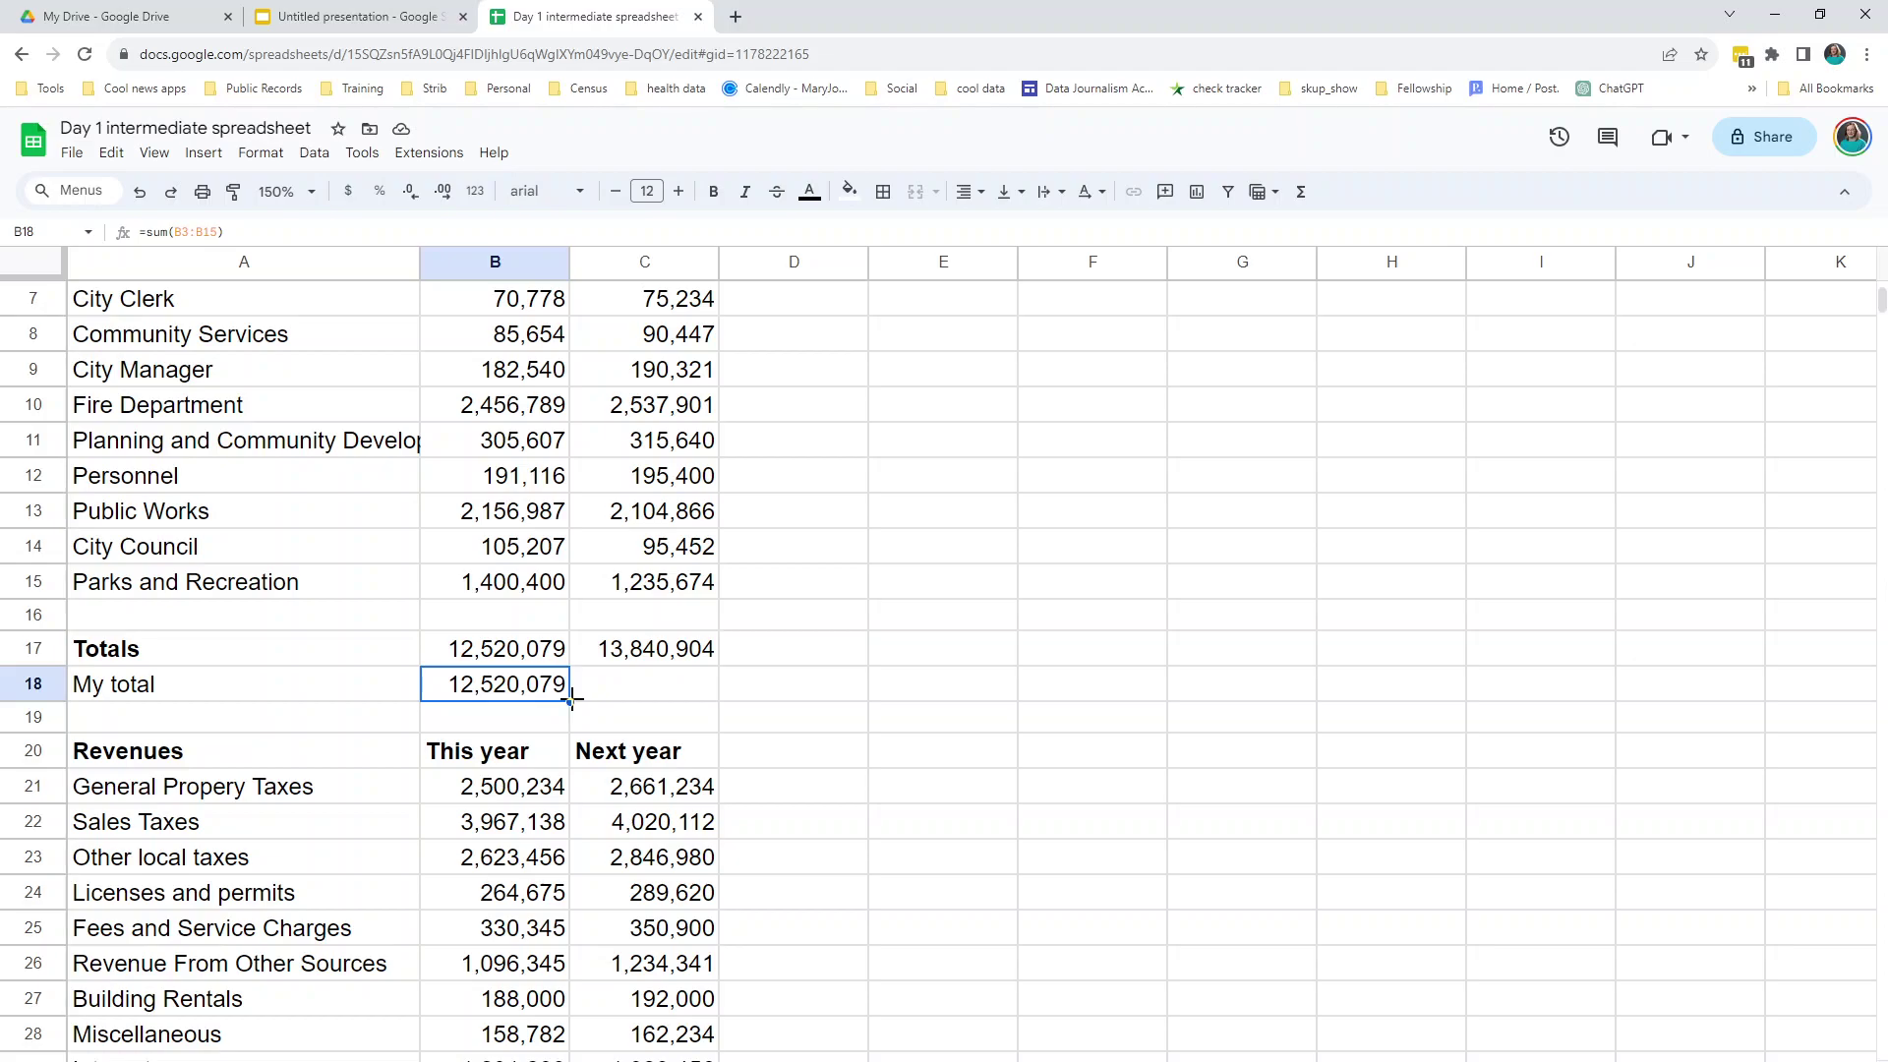
left_click_drag(571, 702, 672, 689)
left_click_drag(672, 689, 671, 691)
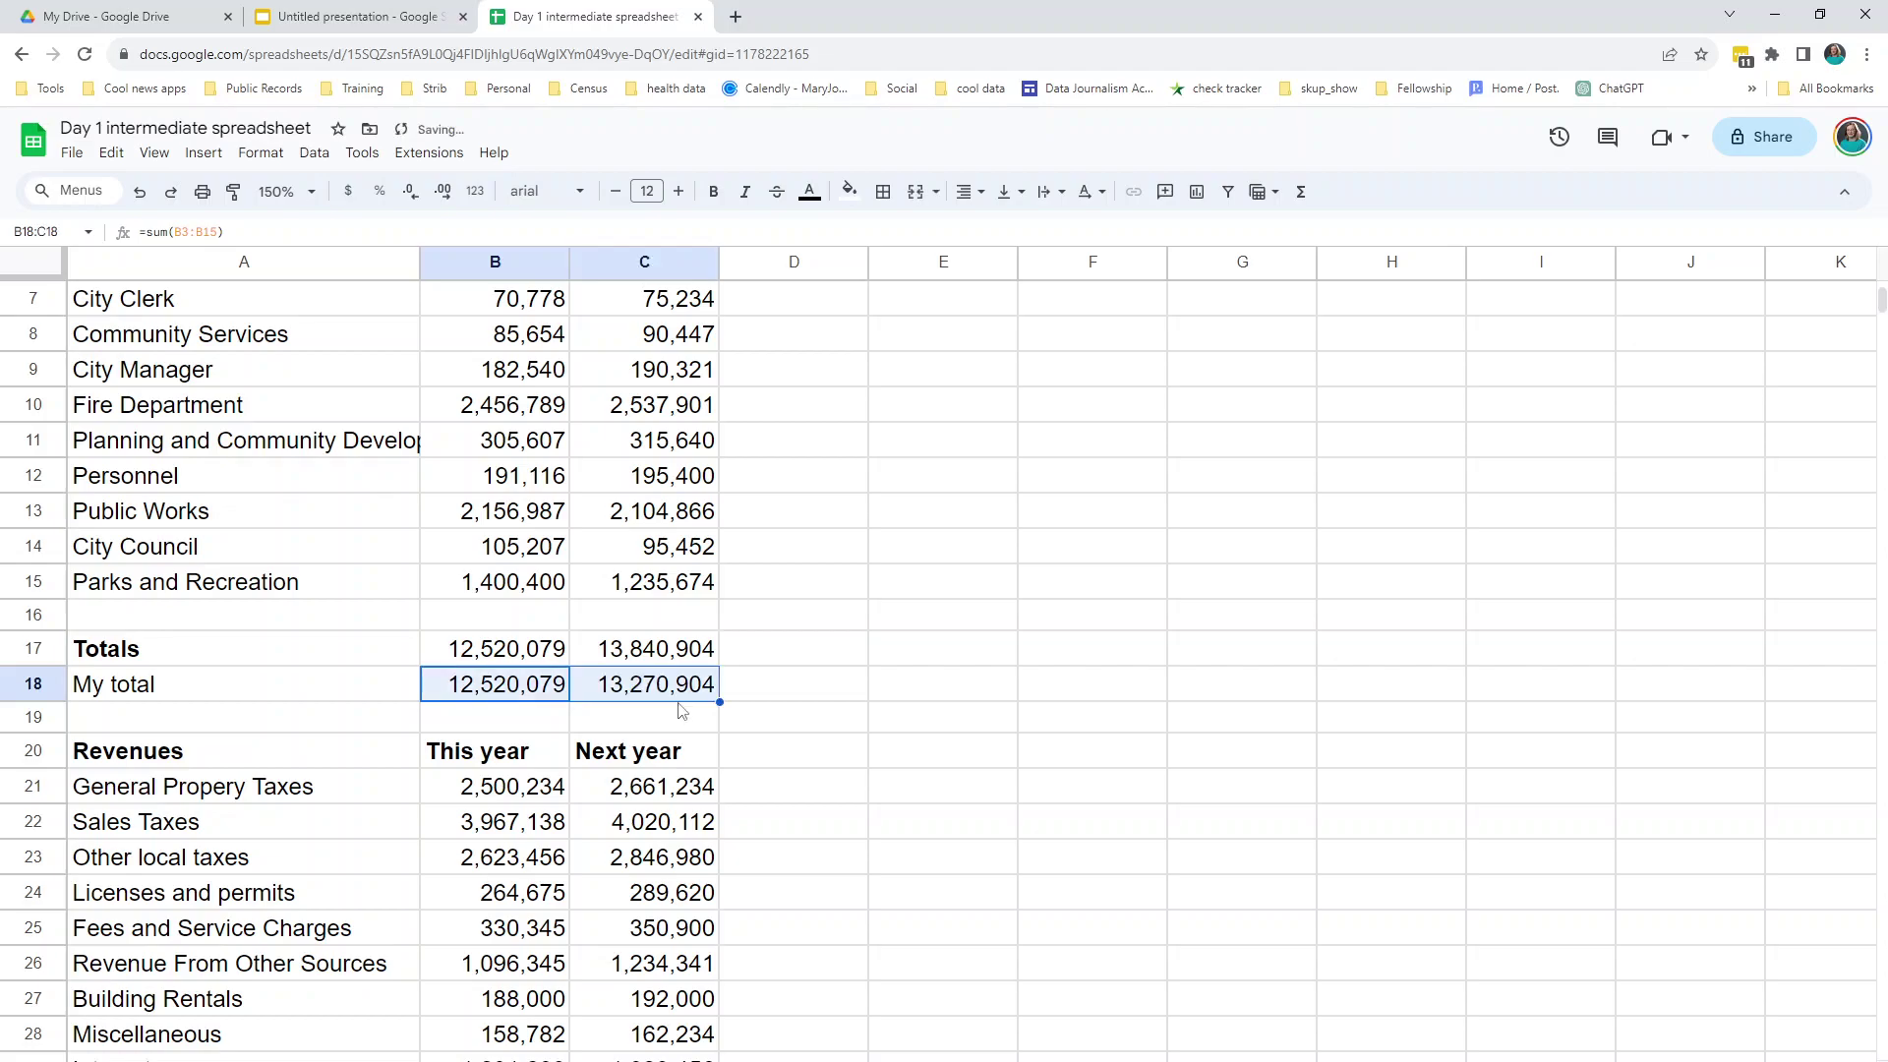
- Inspect the formula in C18 and its source range C3:C15, comparing the result with the Next year total in C17
left_click(669, 693)
double_click(668, 693)
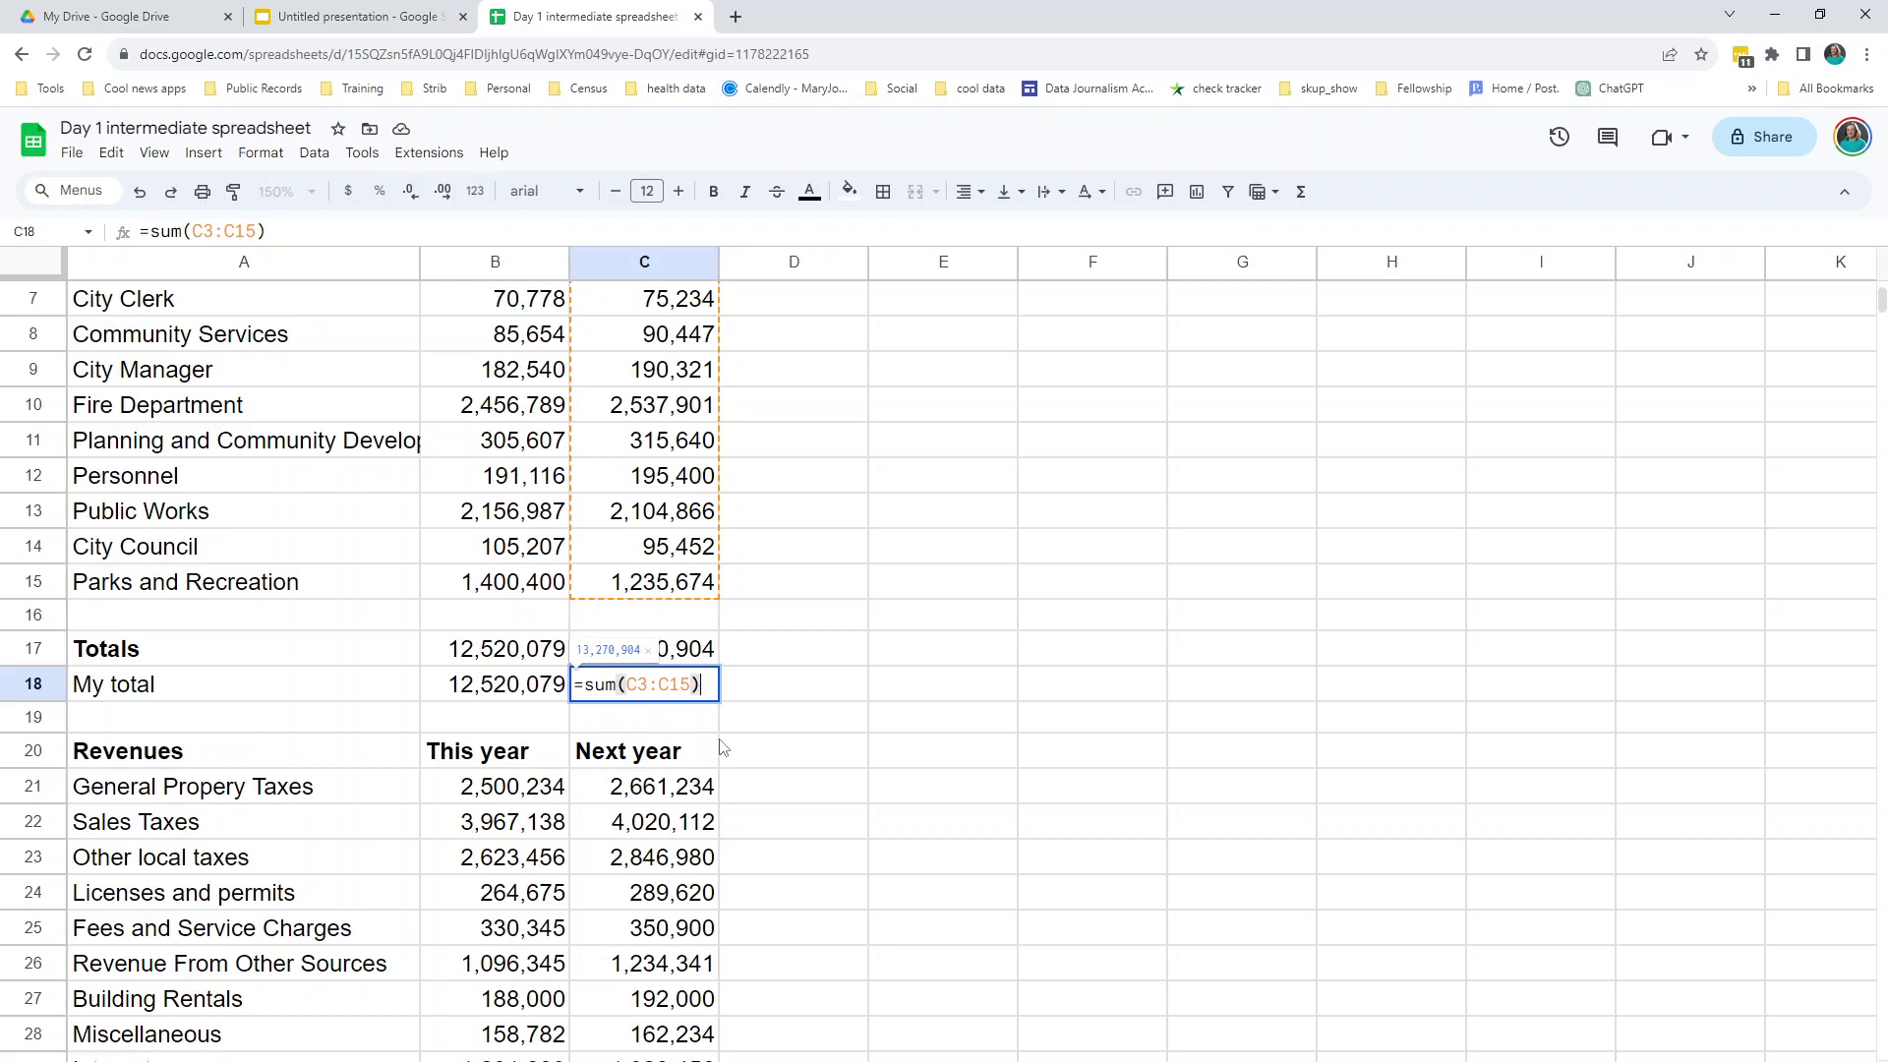
key("Return")
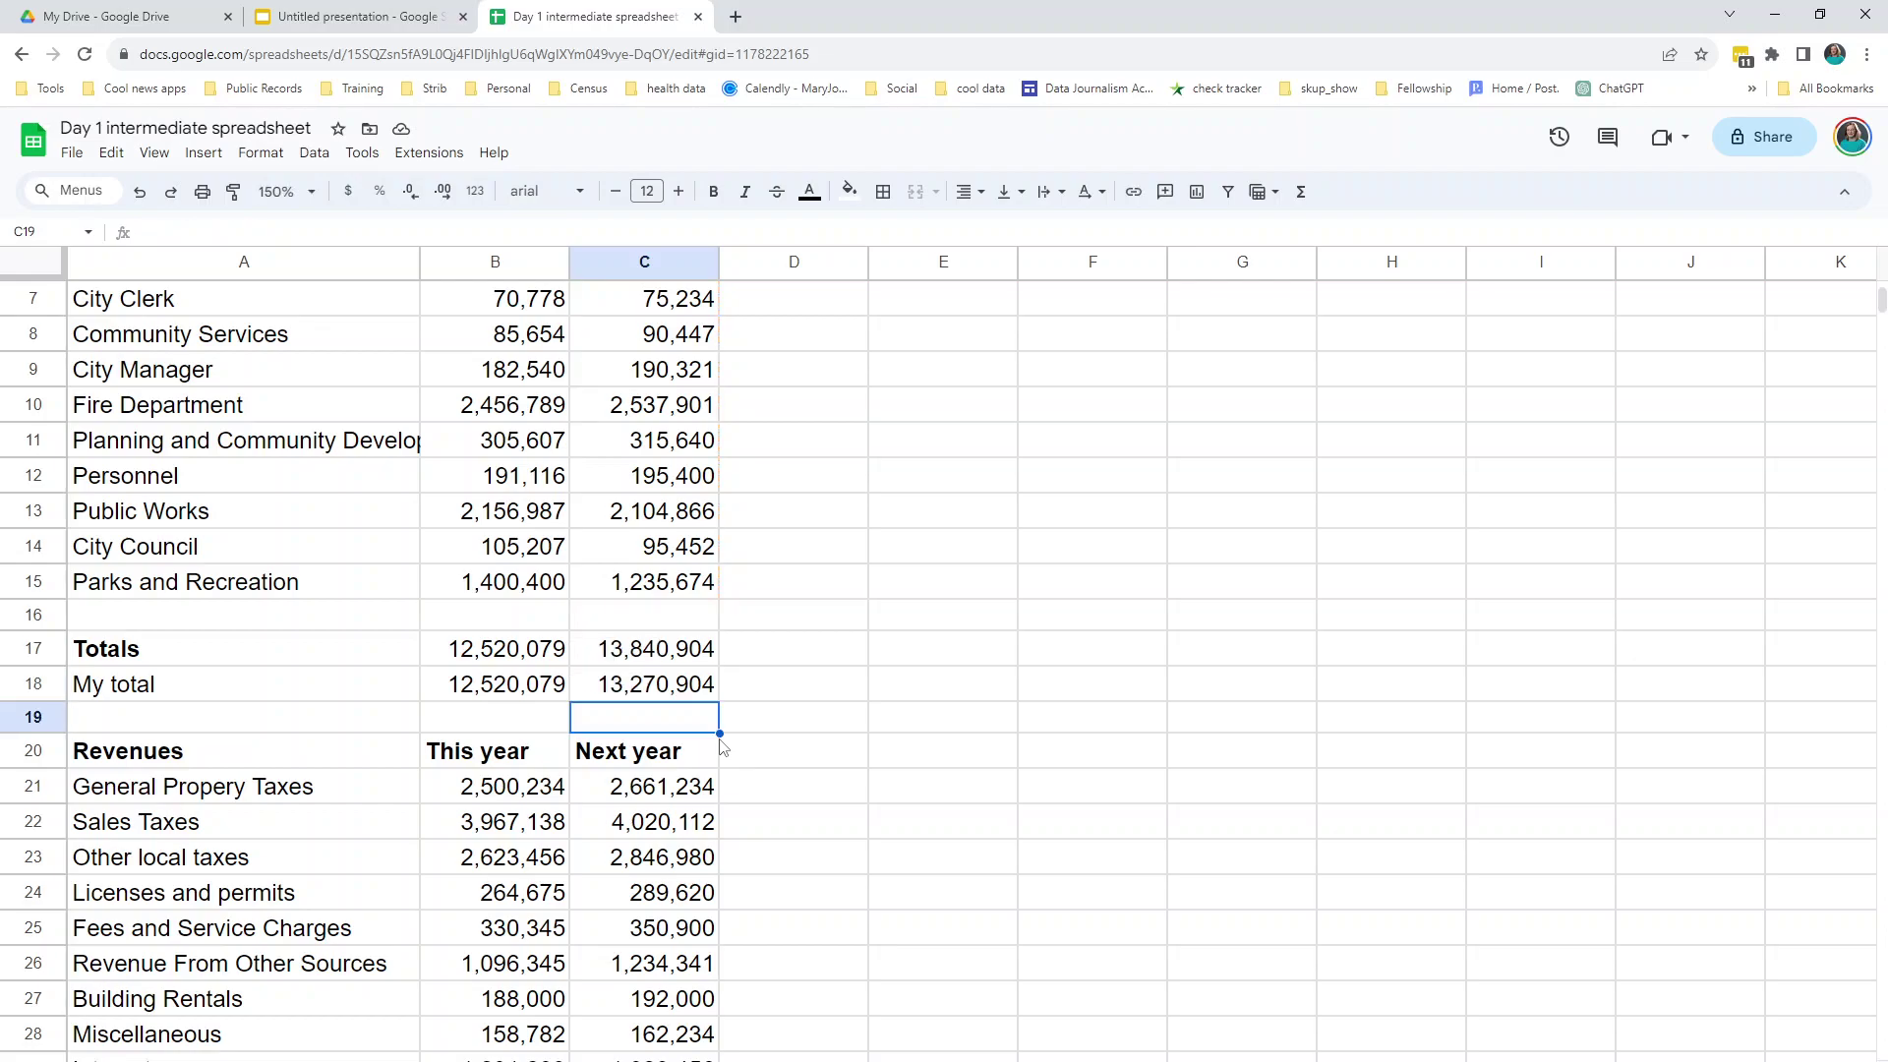
left_click(696, 693)
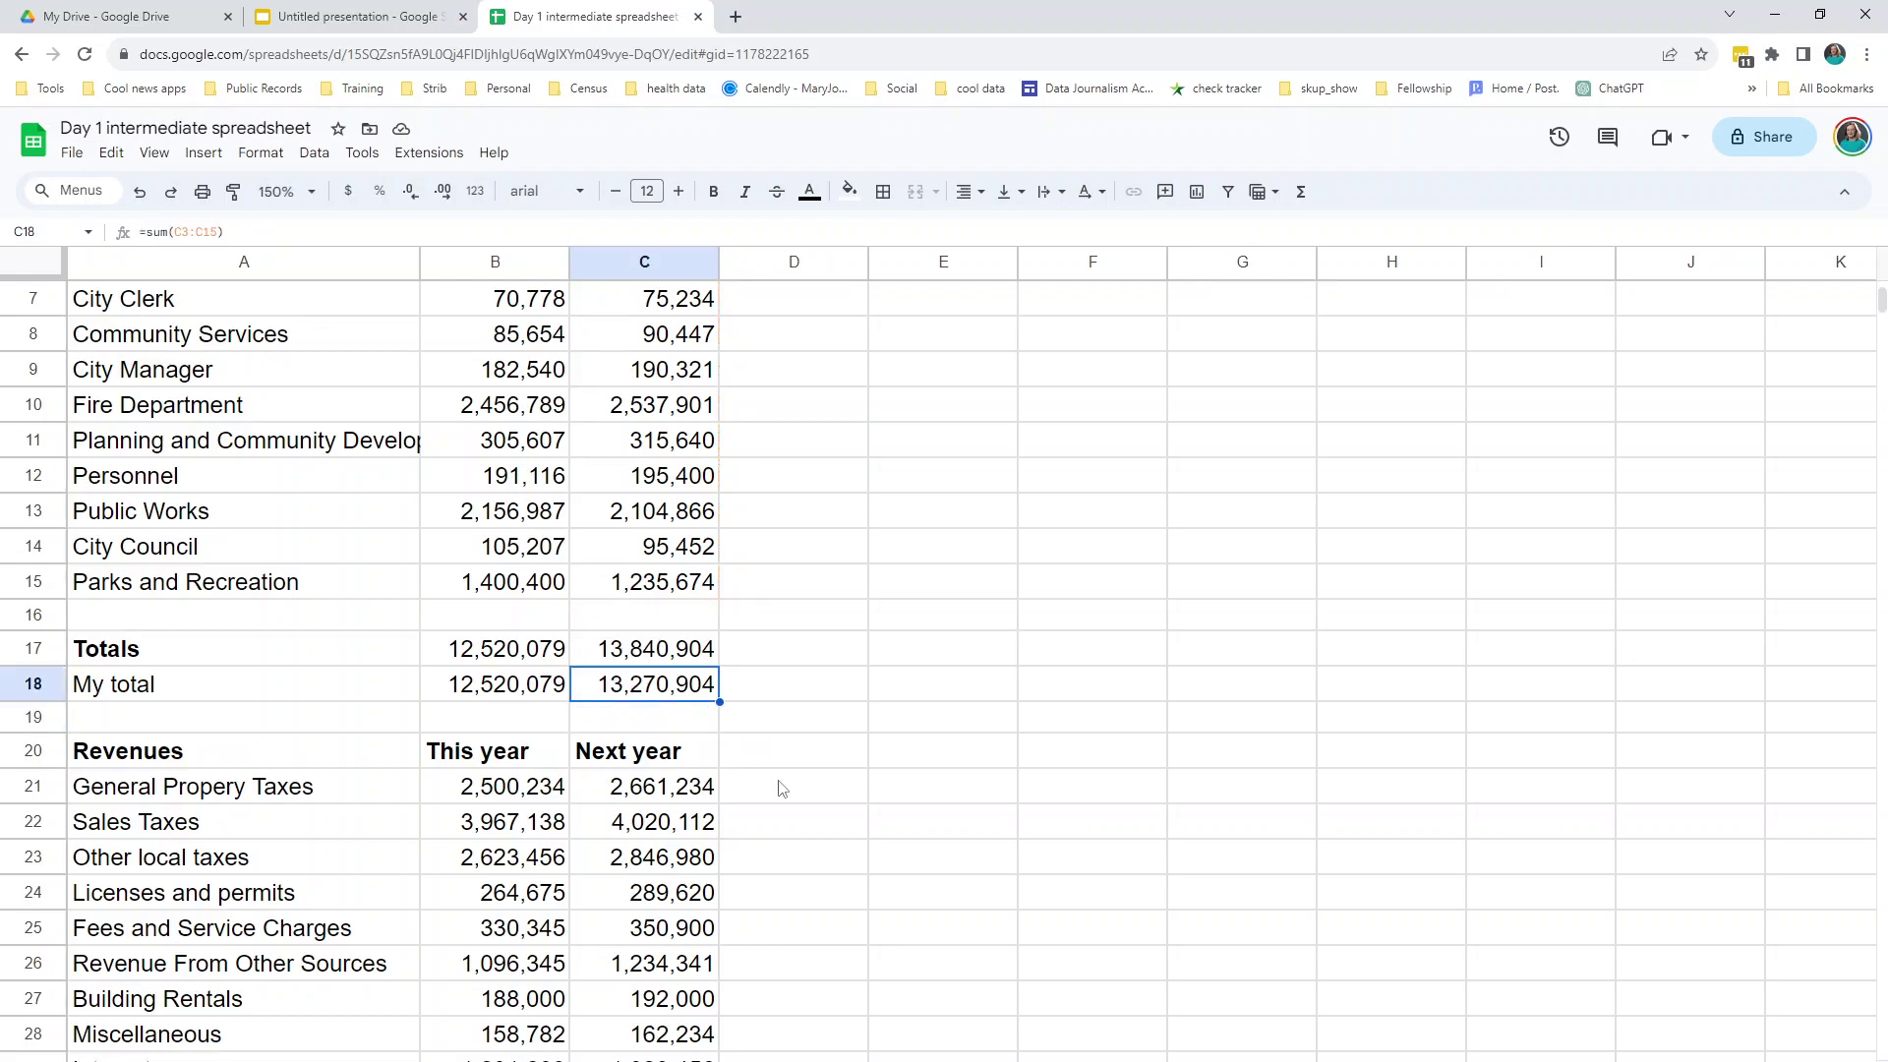
left_click(663, 657)
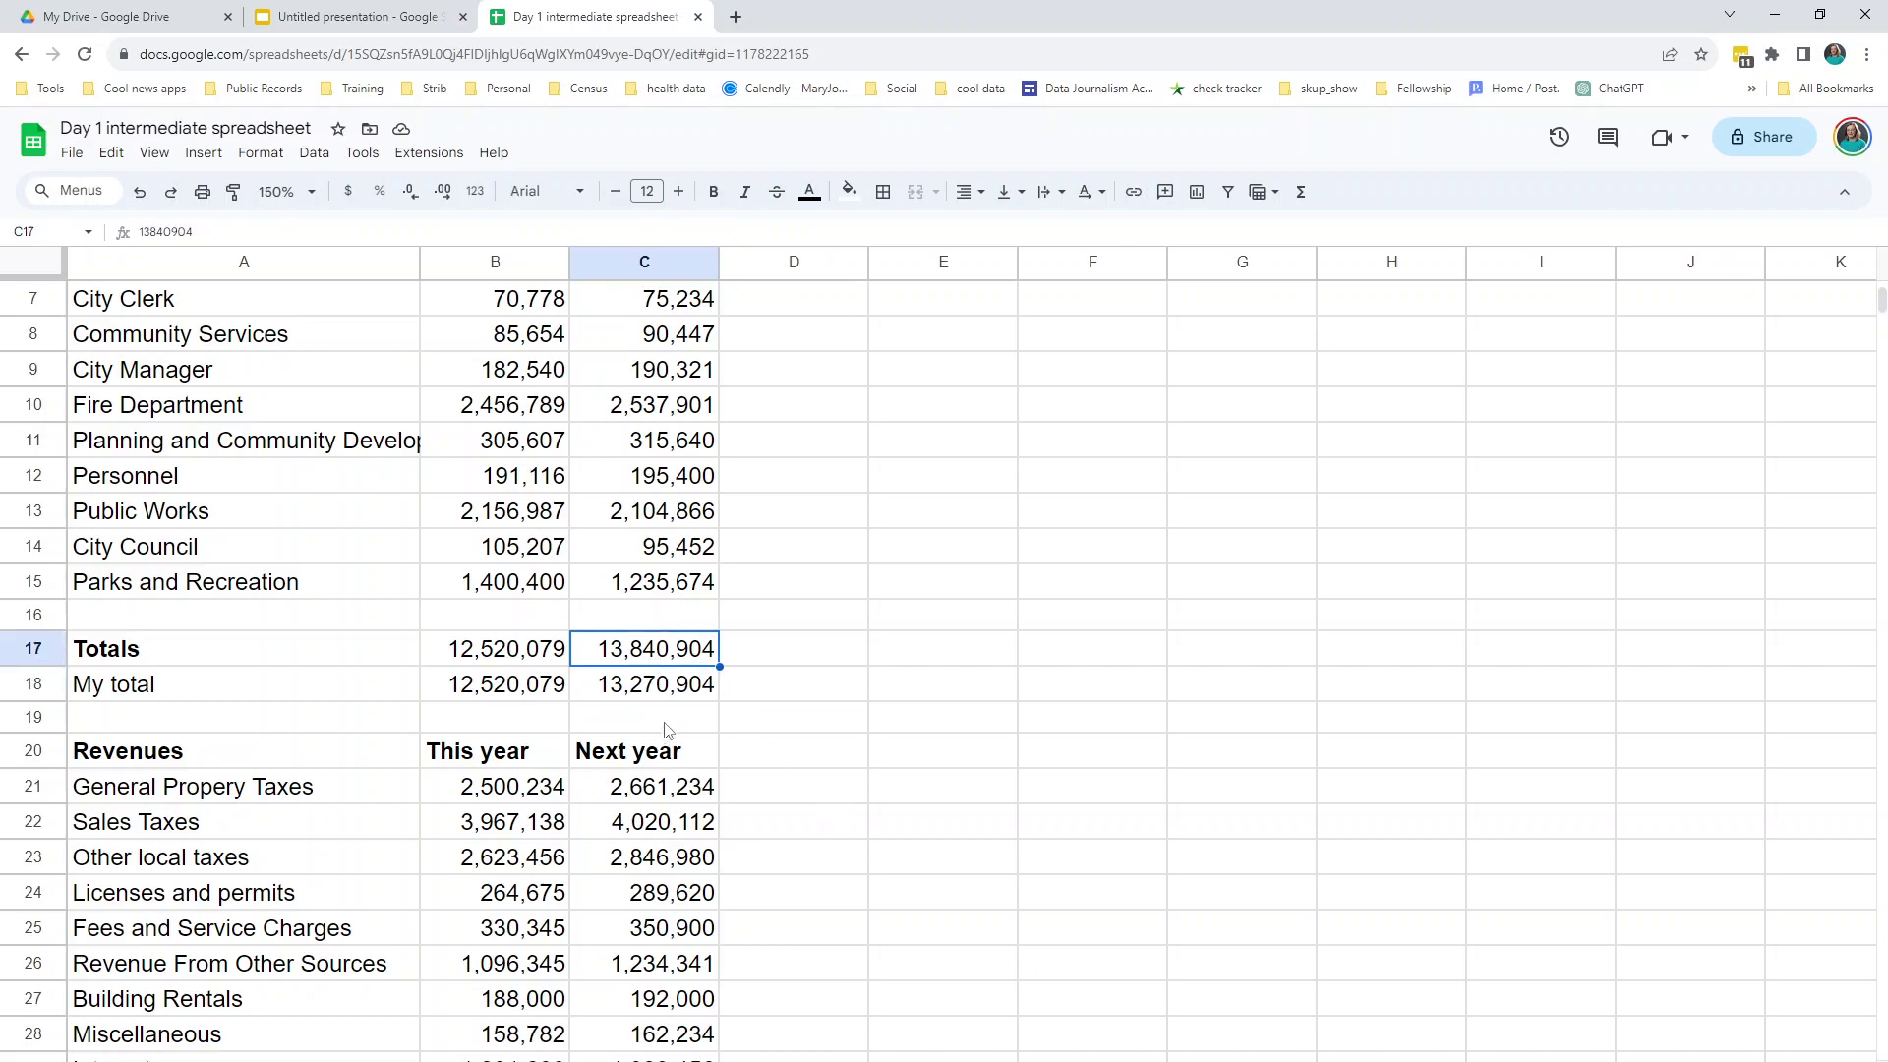
left_click(661, 694)
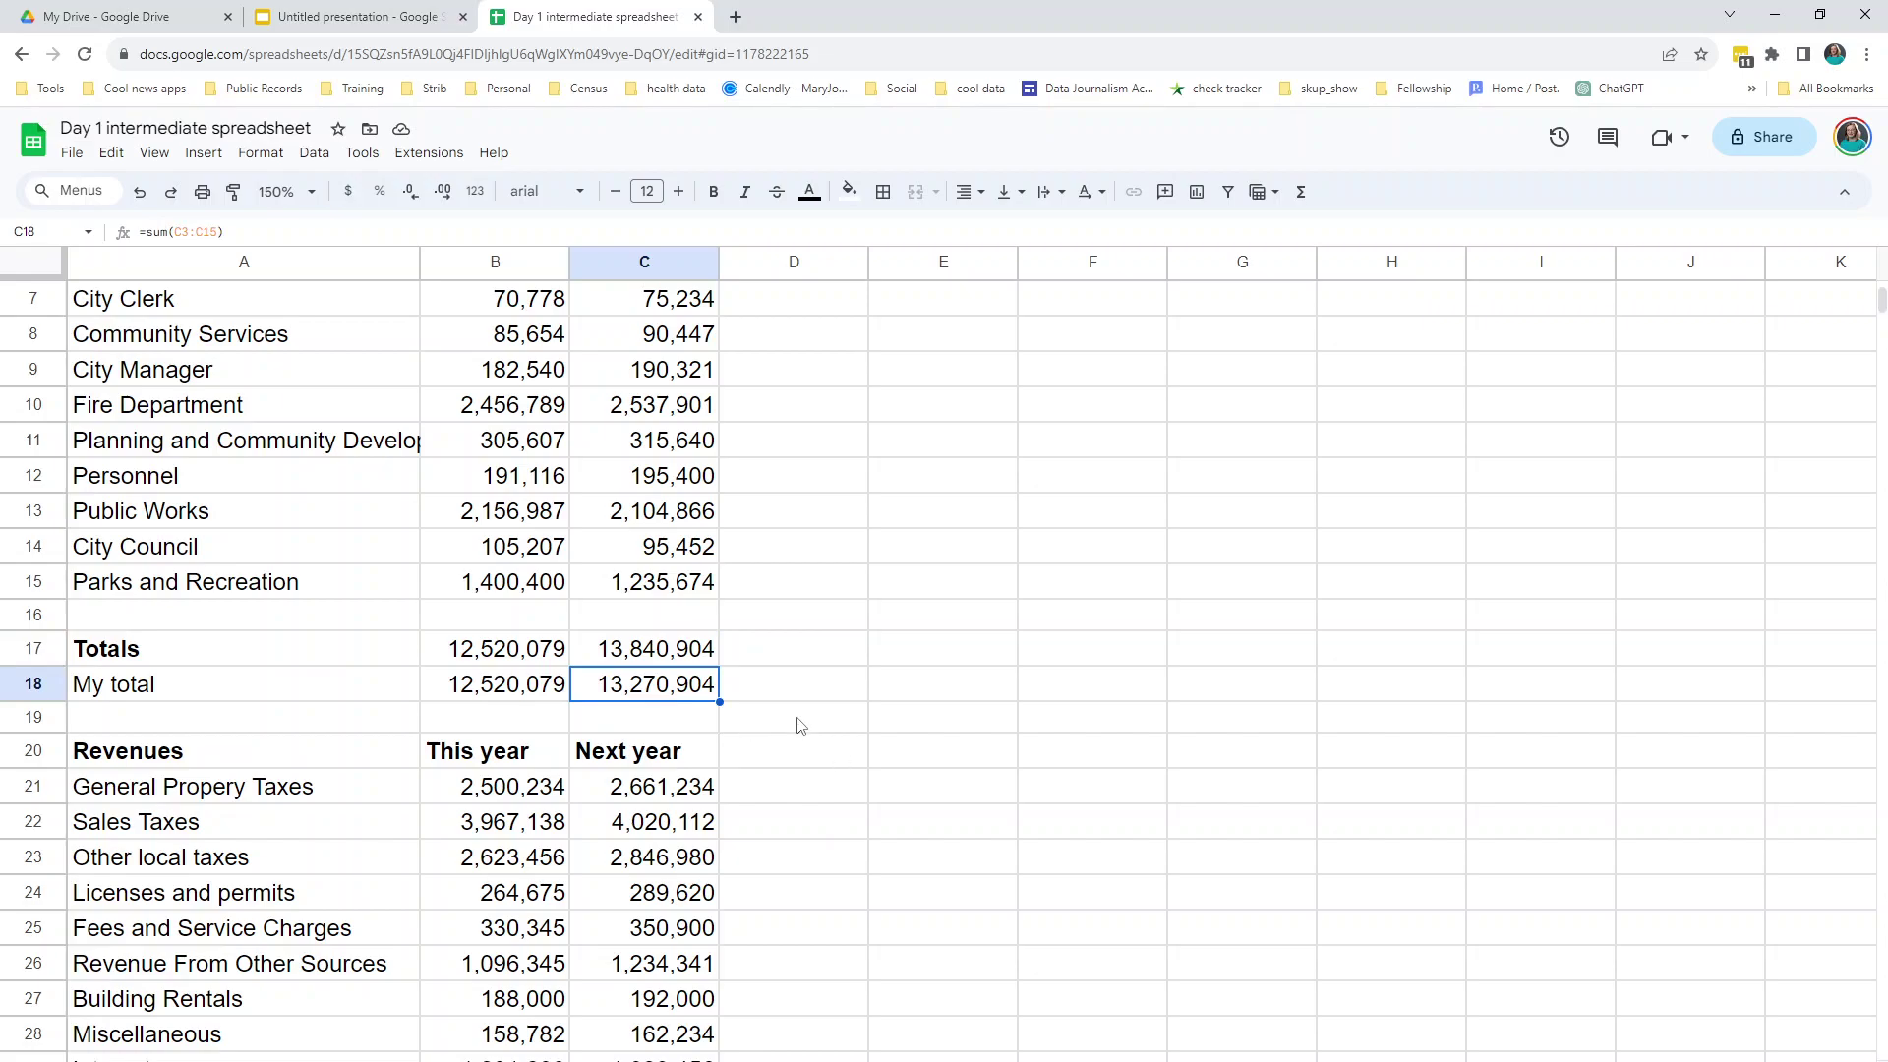
scroll(799, 727, "down", 2)
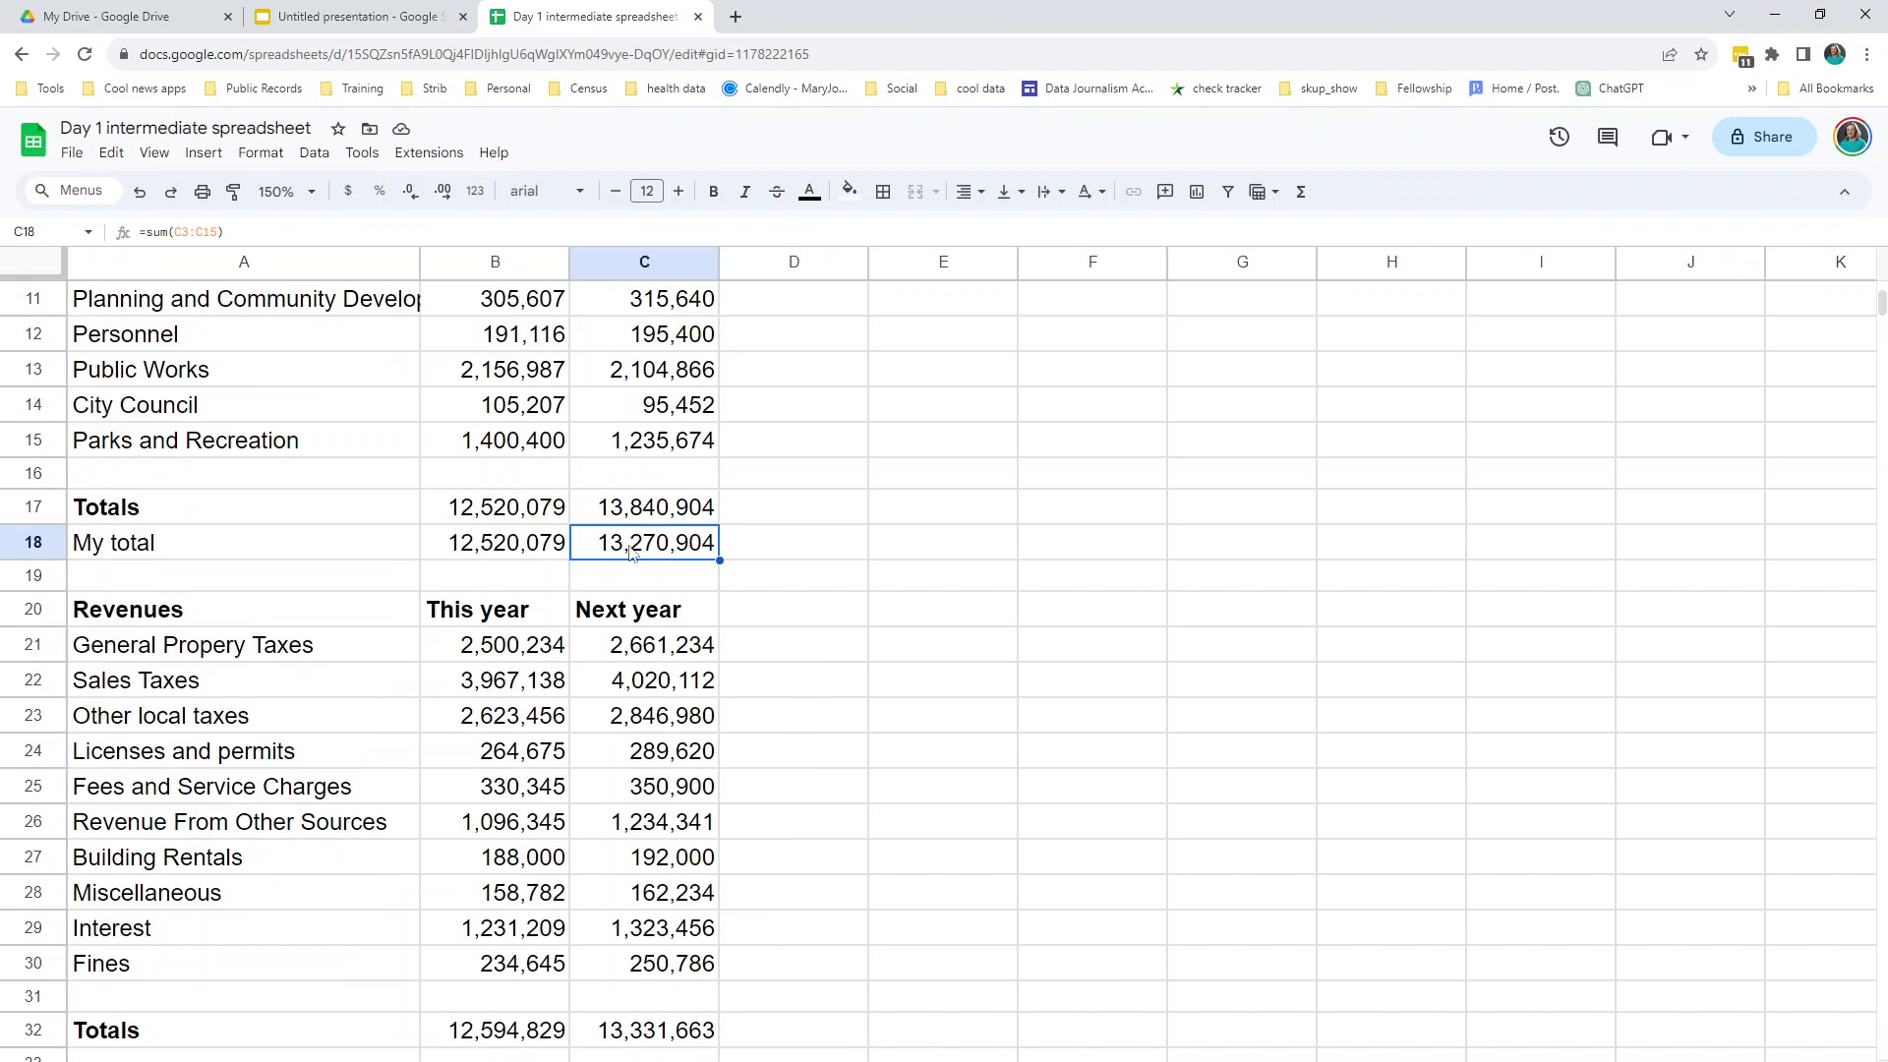
scroll(635, 546, "up", 3)
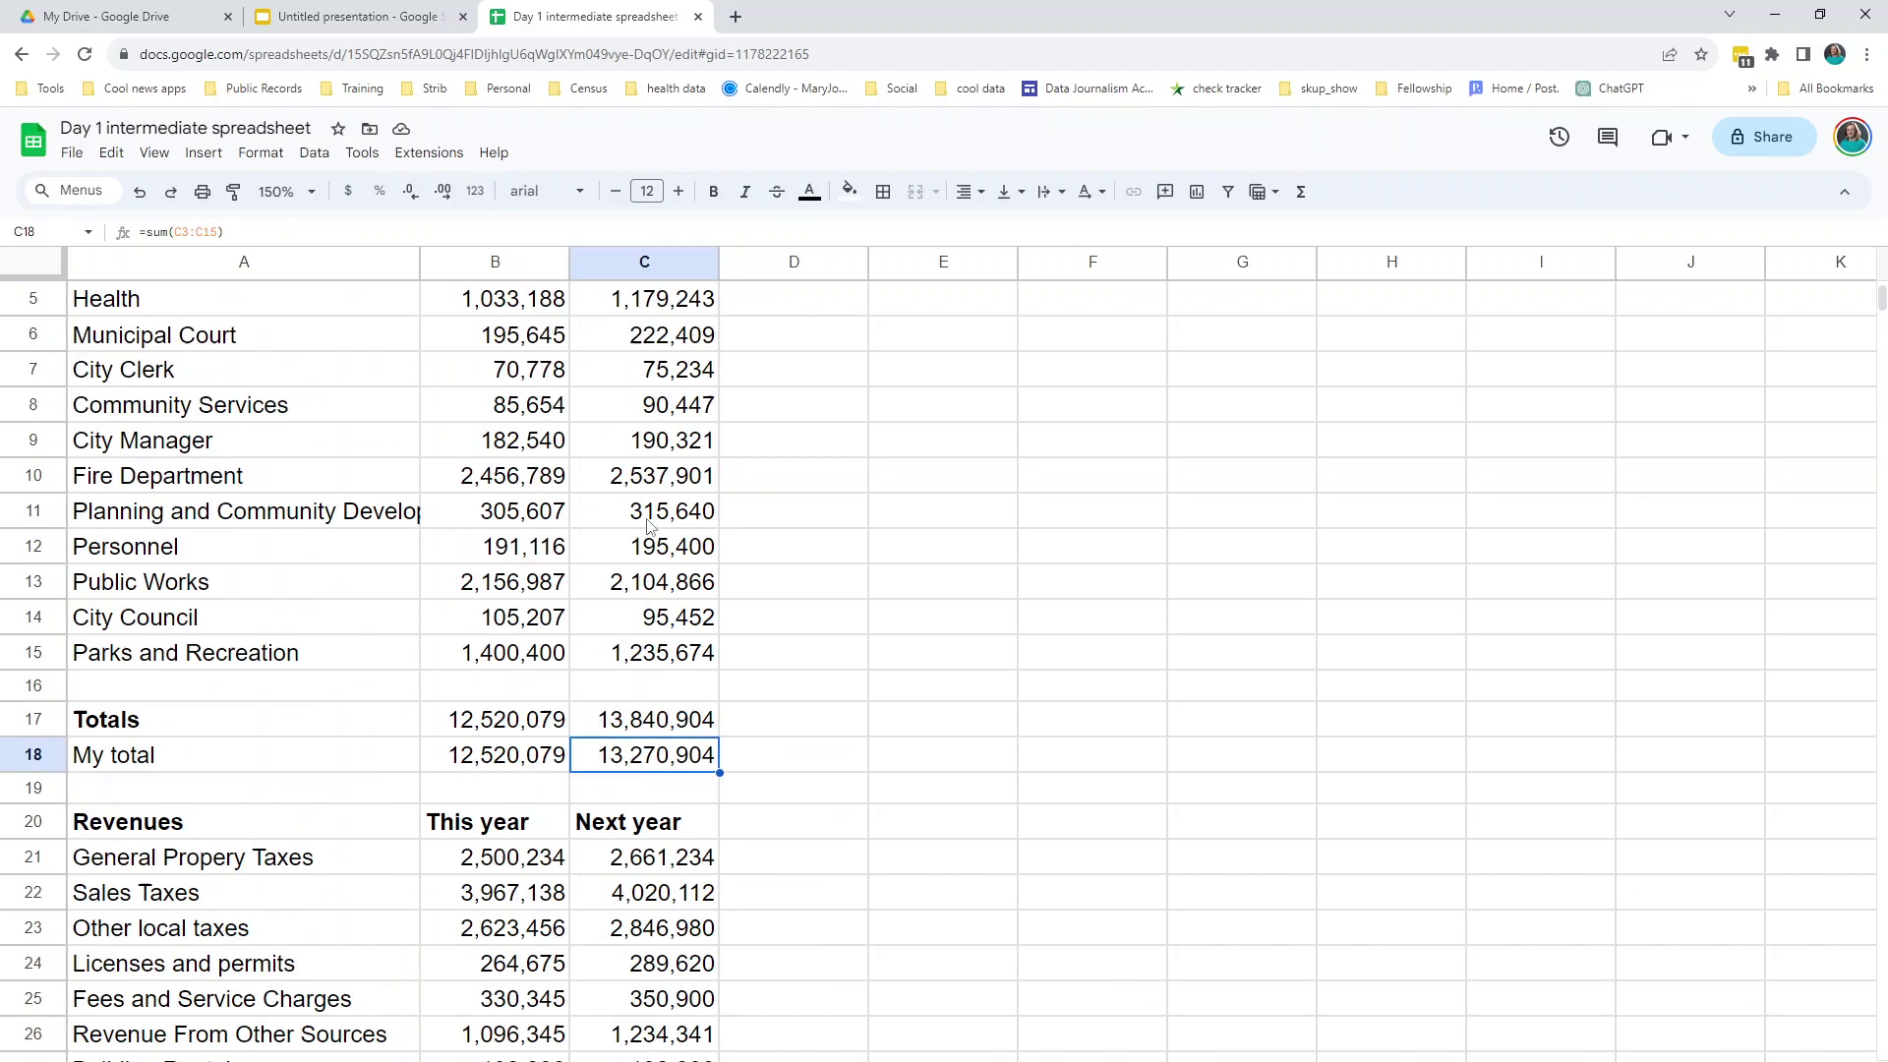
left_click(654, 406)
scroll(701, 482, "up", 2)
left_click_drag(679, 366, 678, 804)
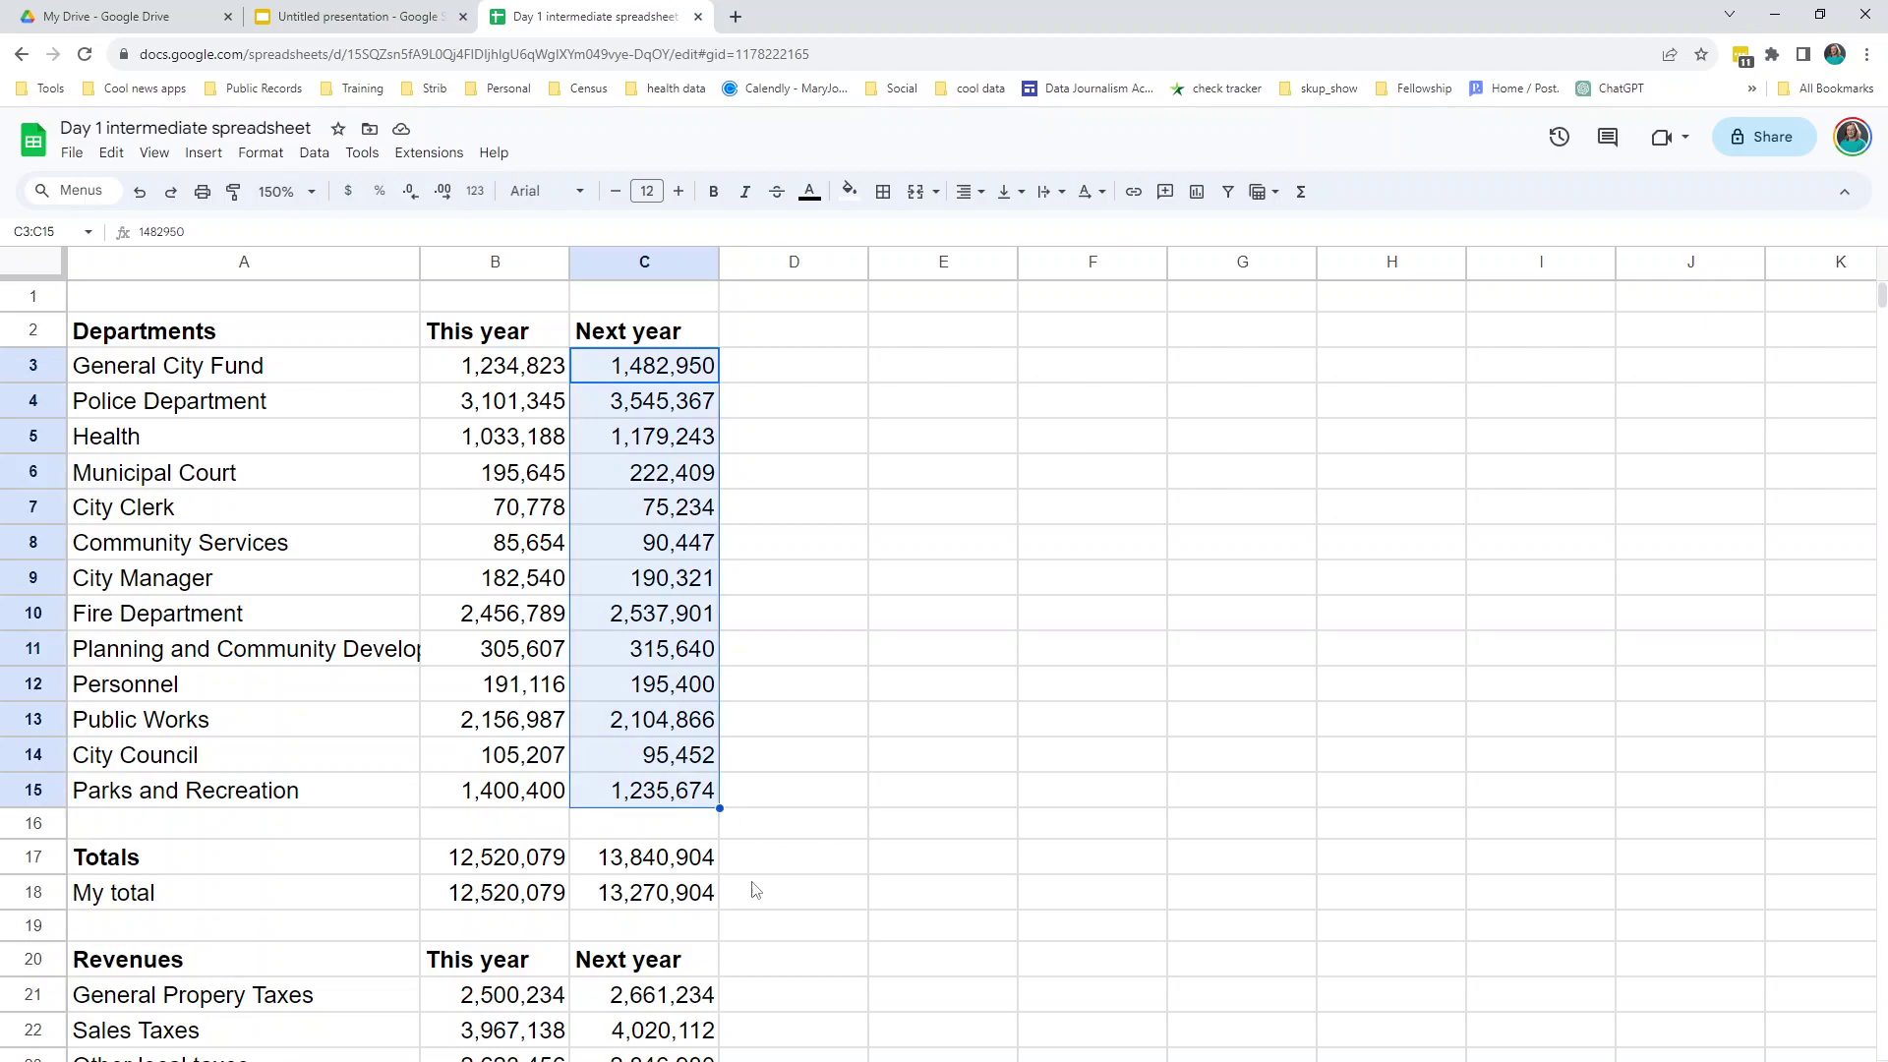
left_click(639, 901)
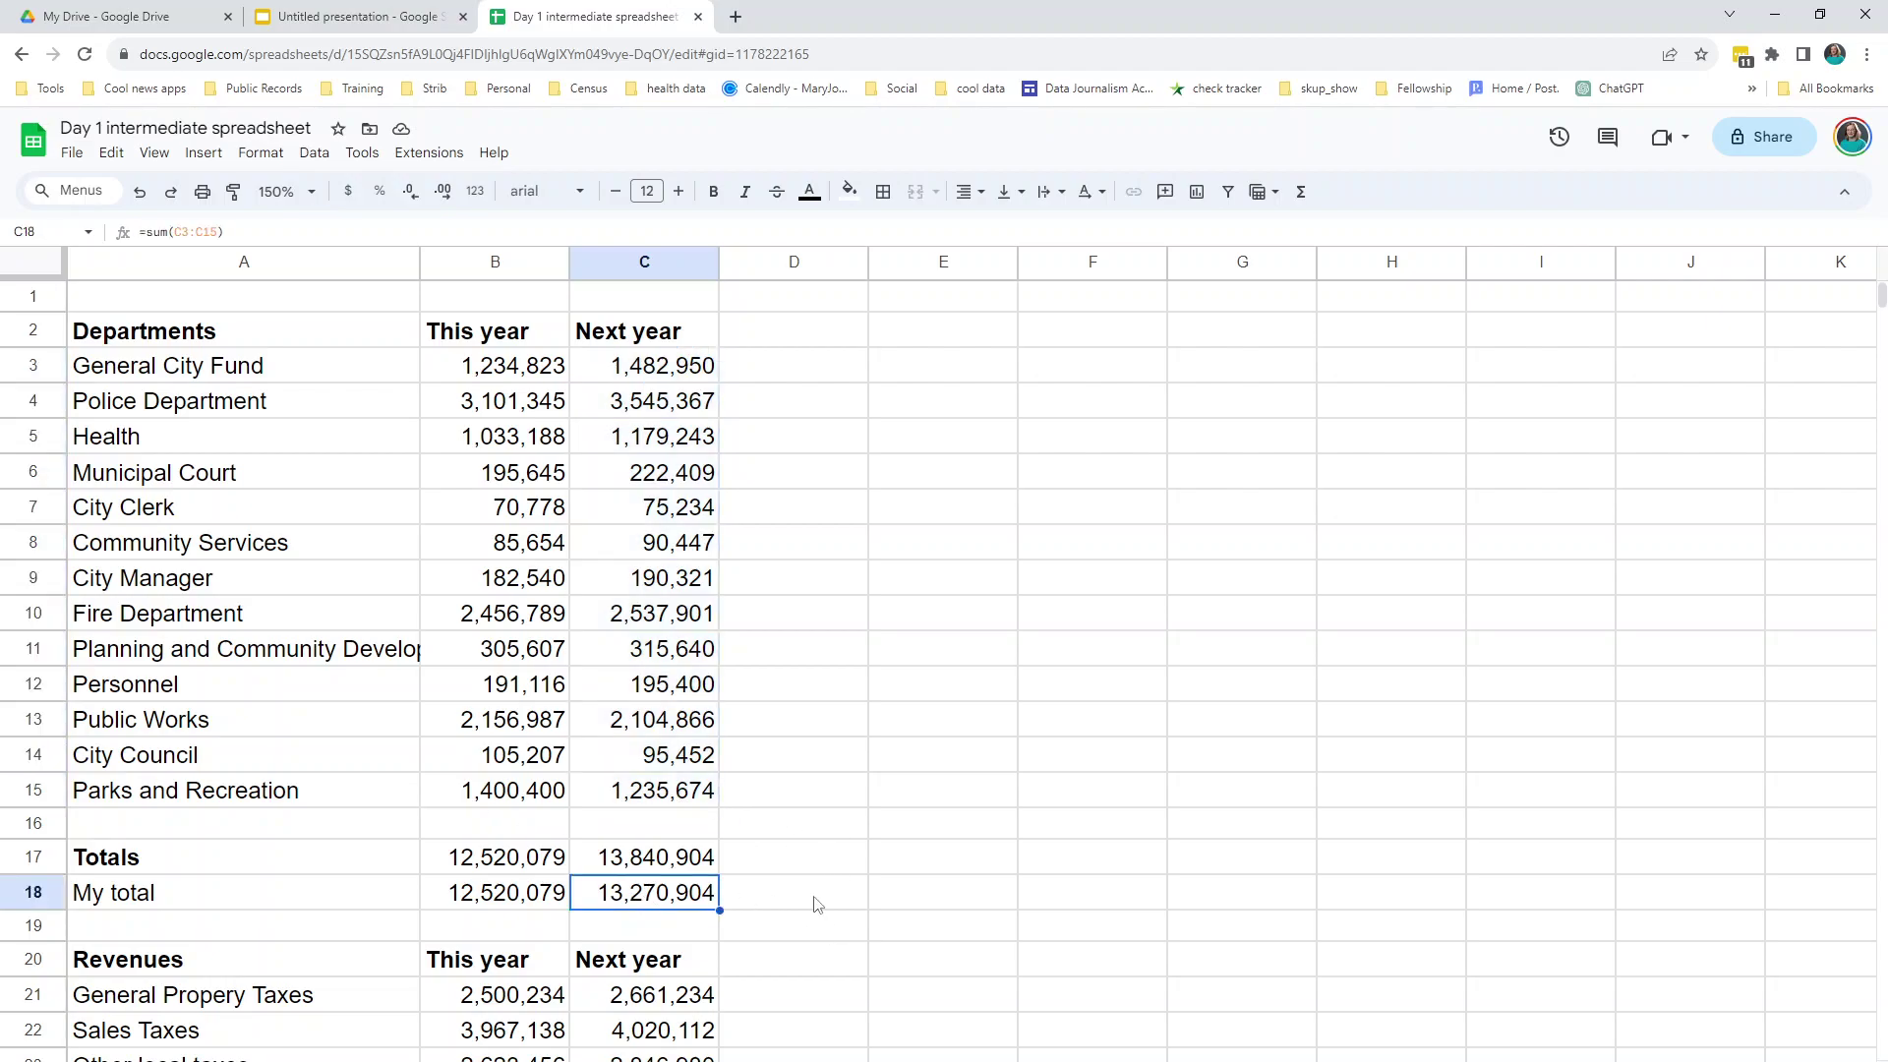
- Label cell A33, under the revenues' Totals row, as "My total"
scroll(814, 902, "down", 5)
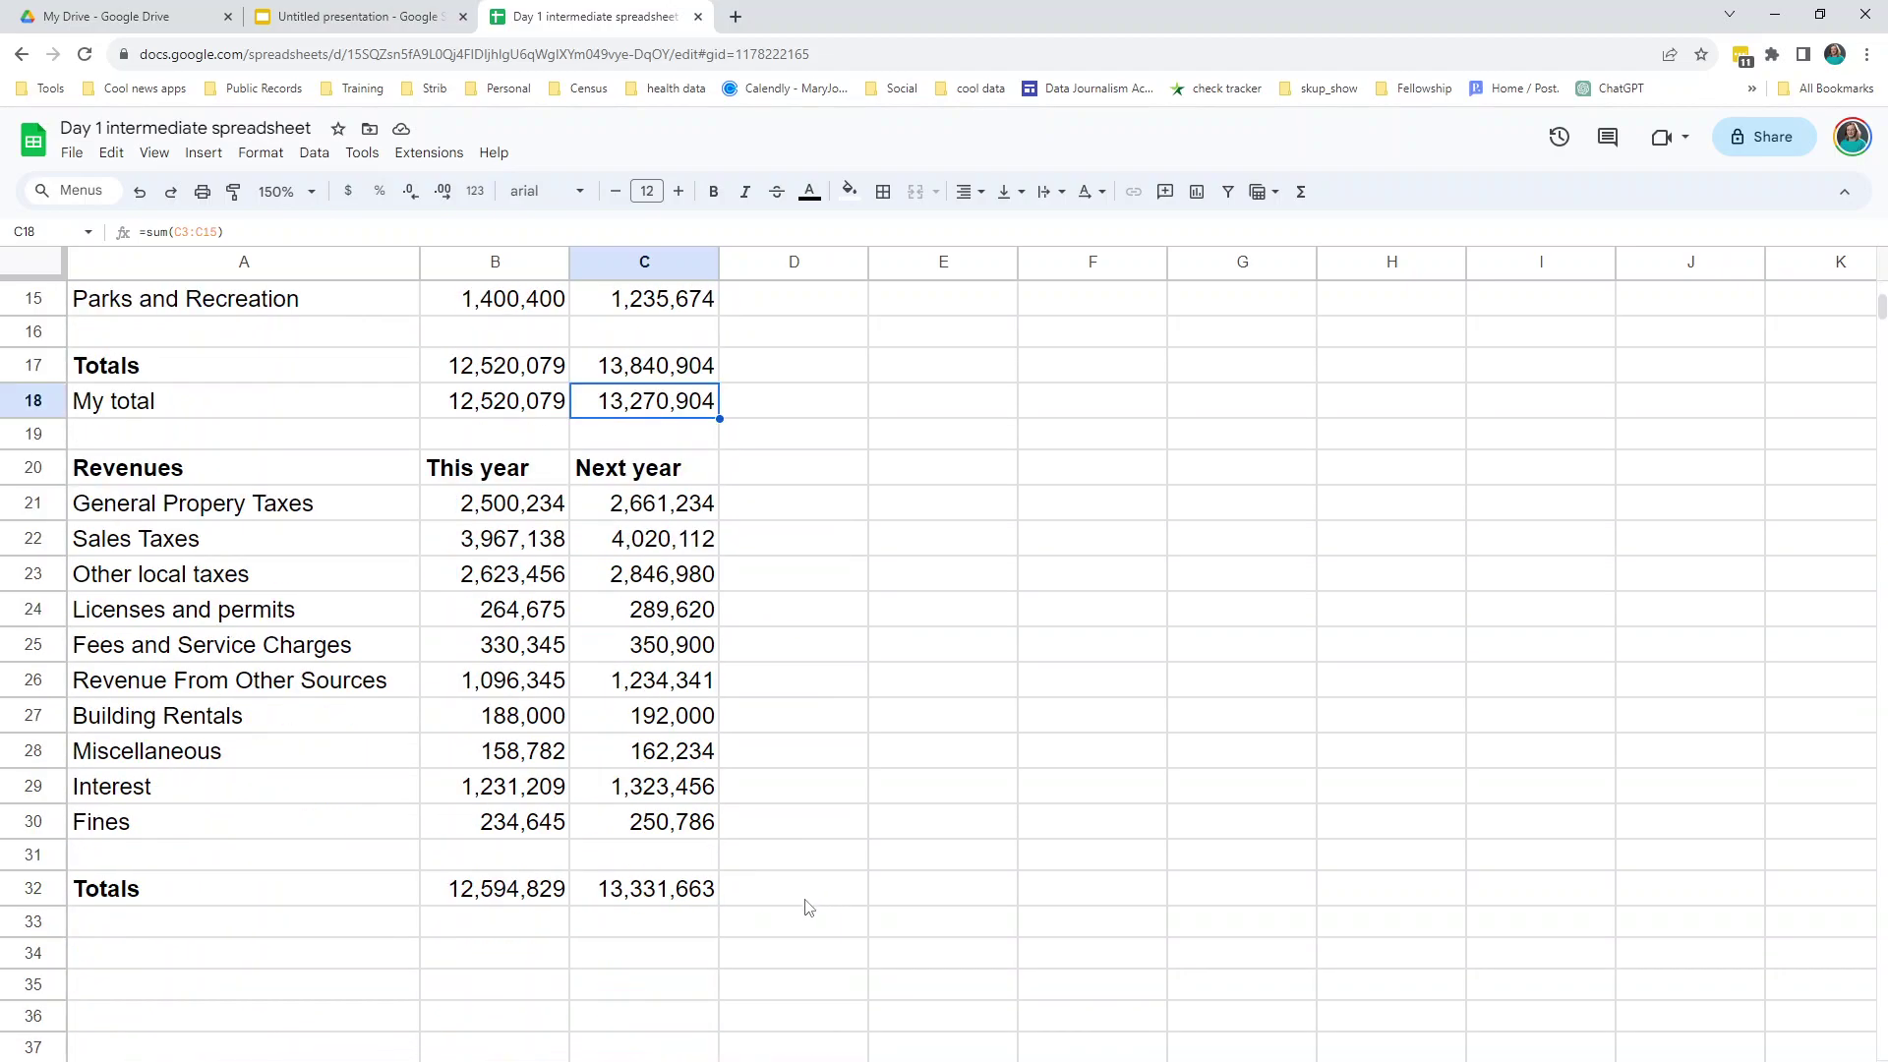
left_click(315, 921)
type("My total")
key("Tab")
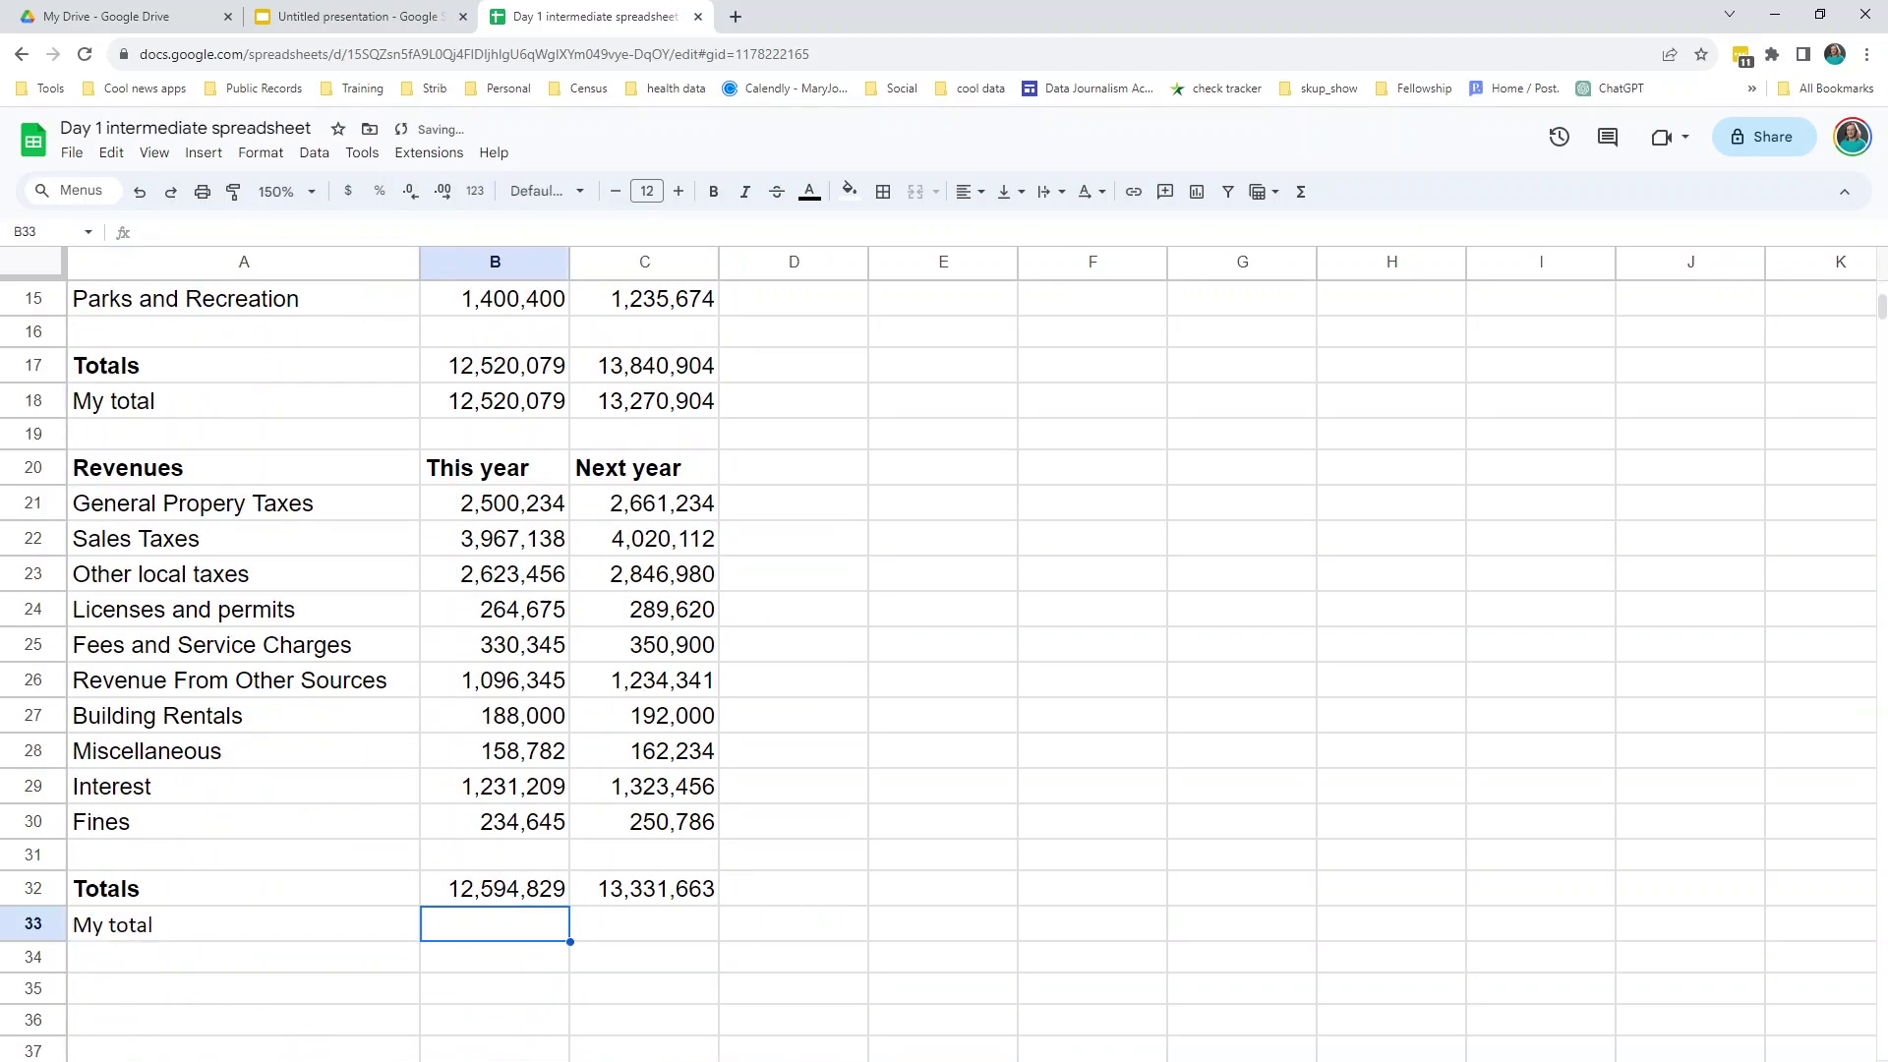
- Total the This year revenue amounts in B33 with the formula =sum(B21:B30)
type("=sum(")
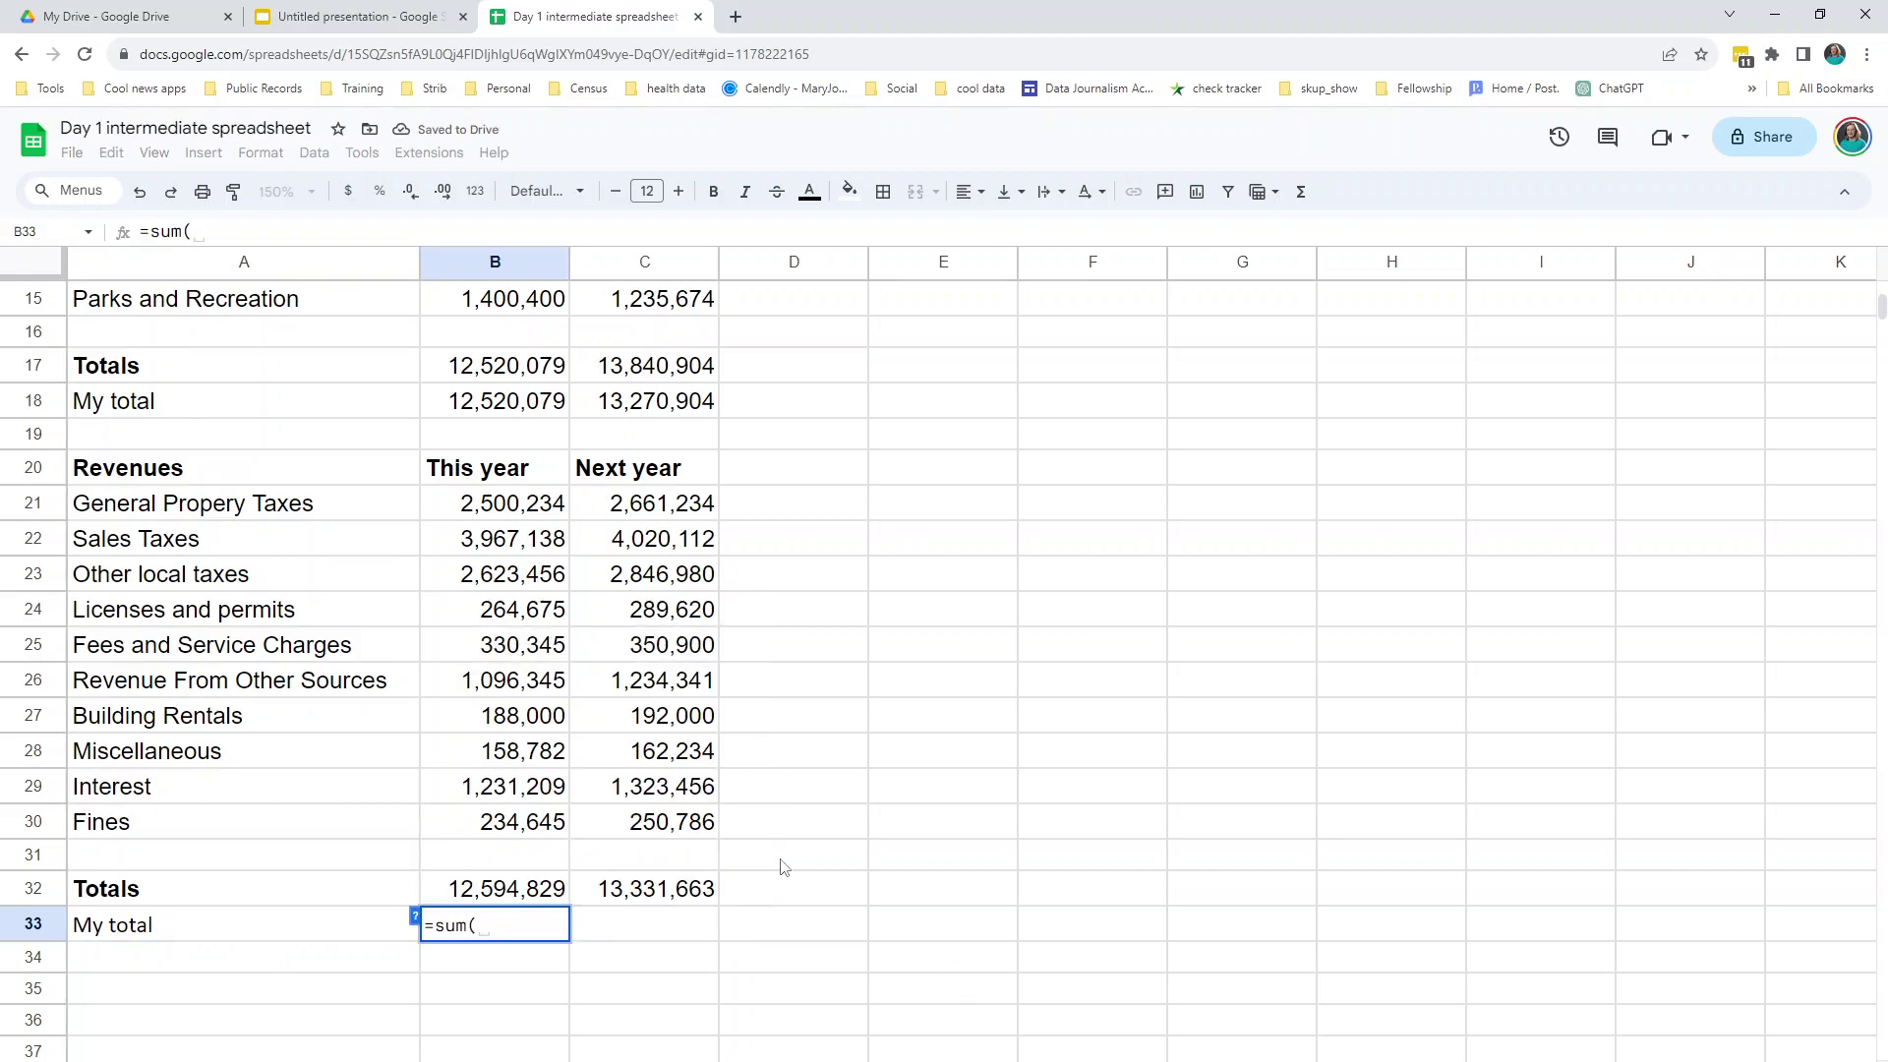
left_click_drag(514, 503, 499, 829)
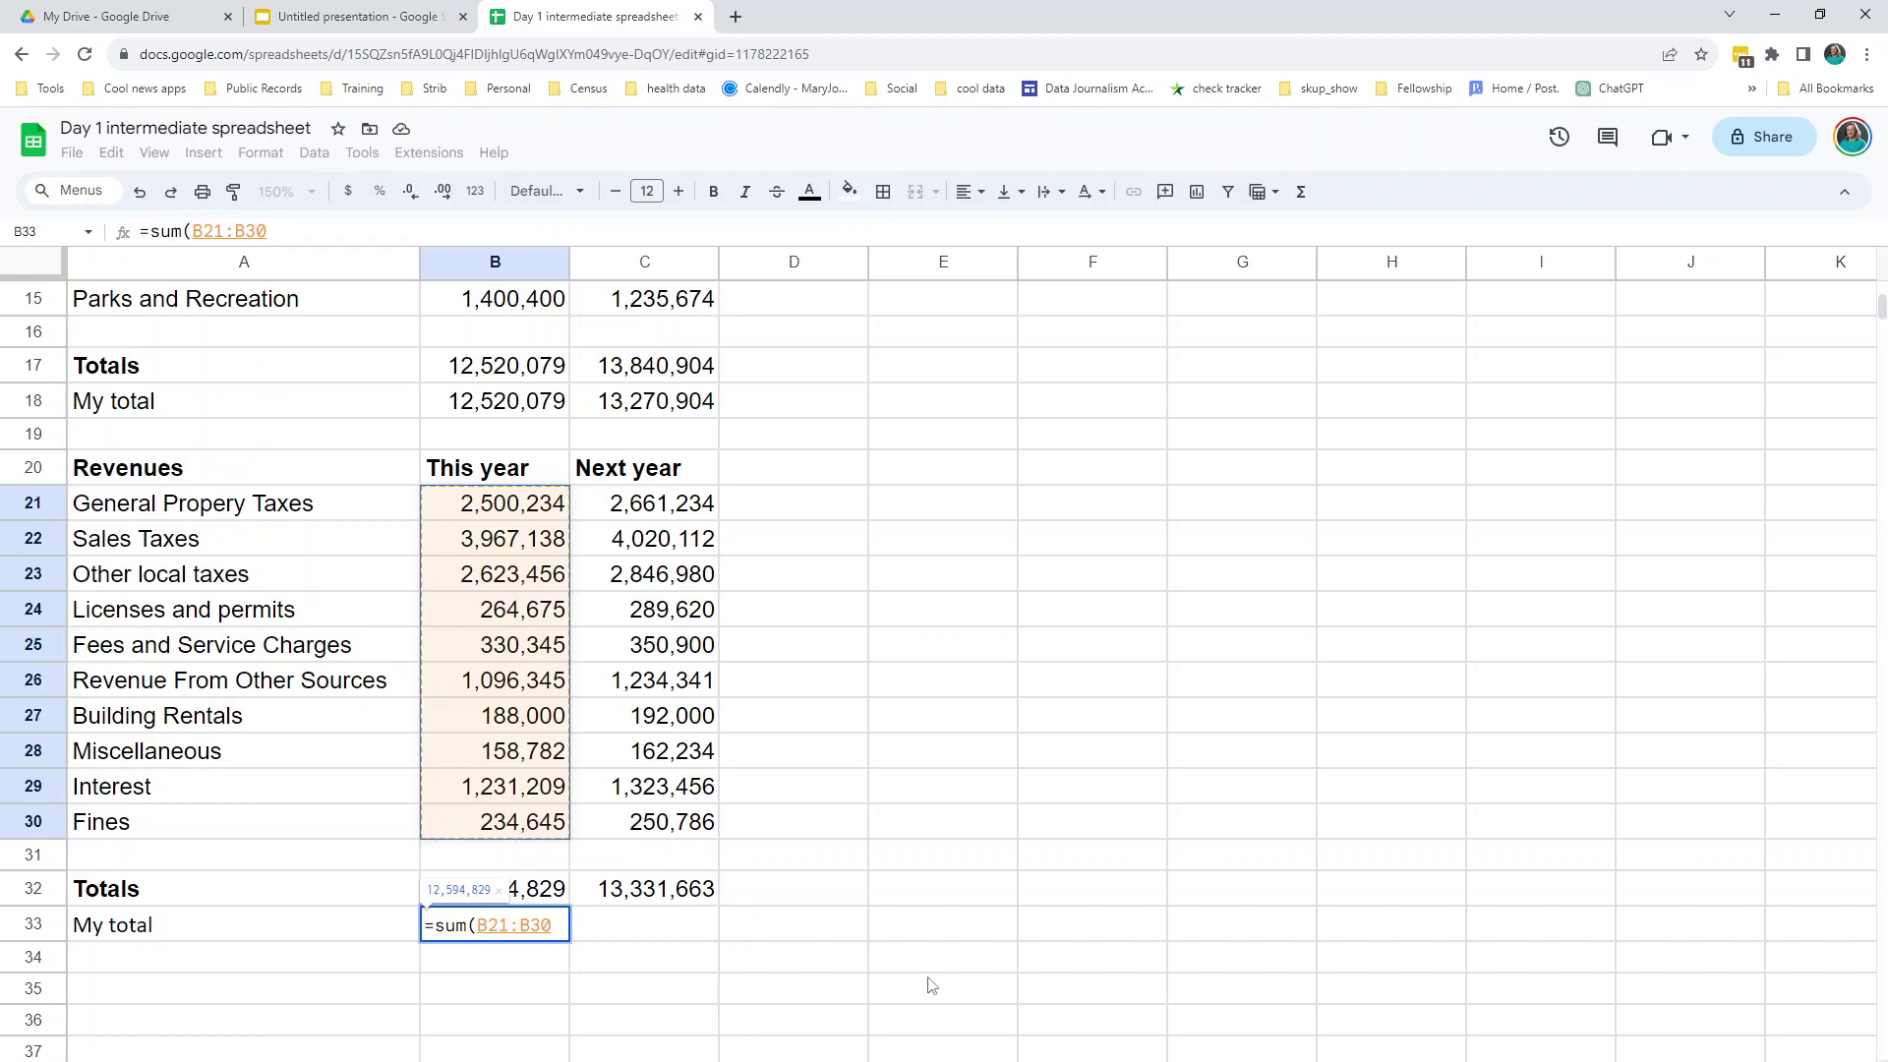
type(")")
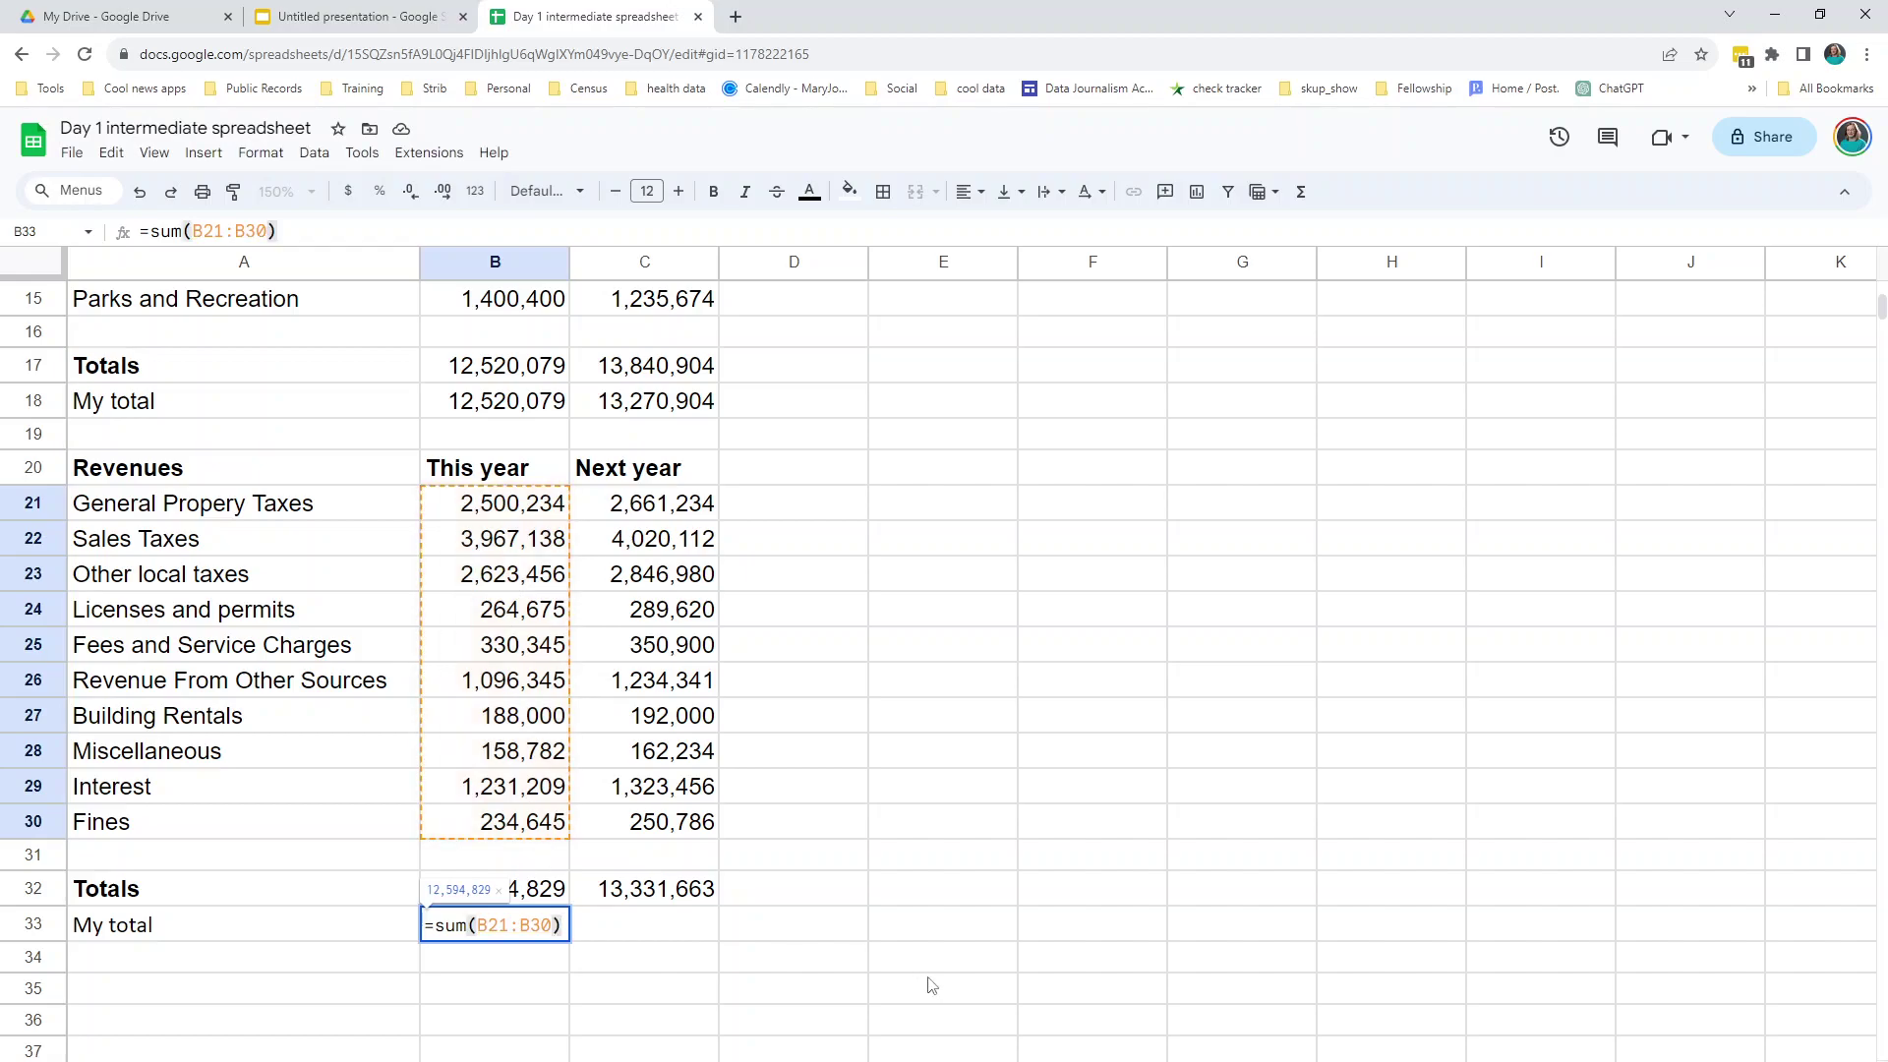
key("Tab")
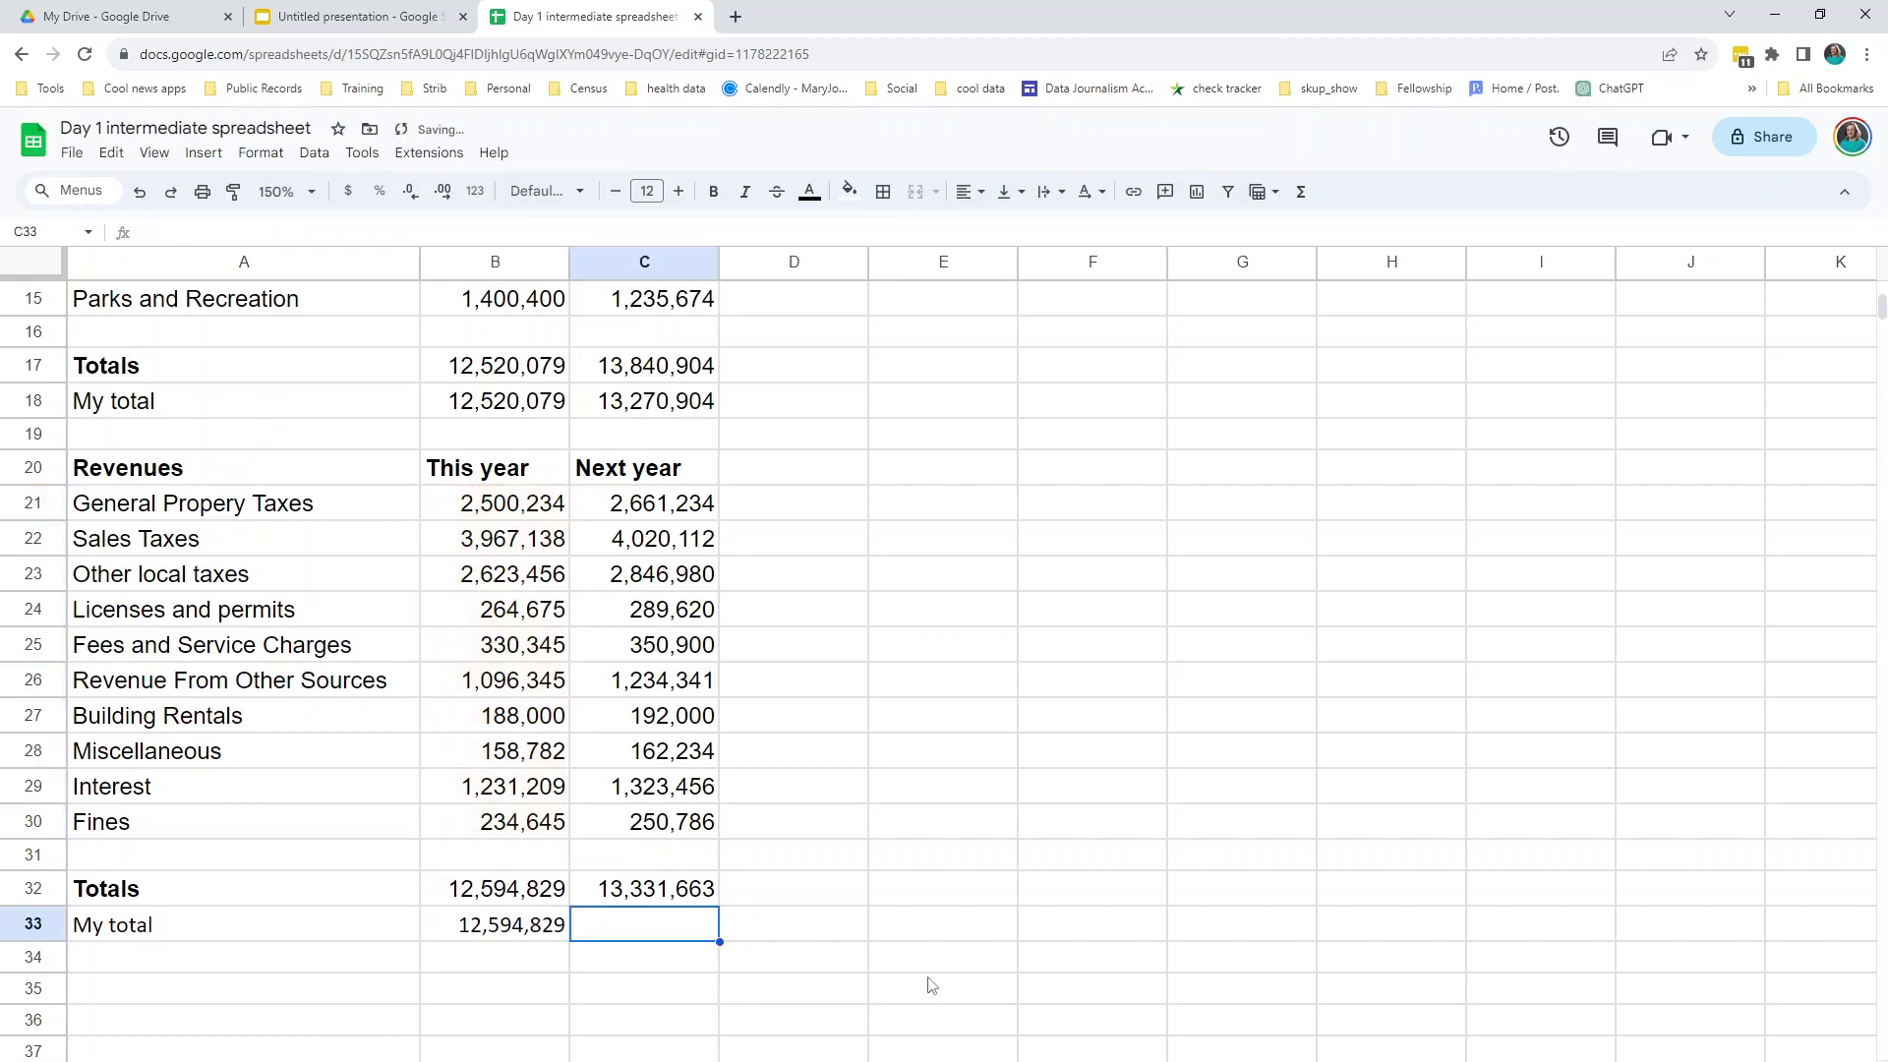
- Fill the revenue SUM formula from B33 across to C33 and compare the My total row with the Totals row above
left_click(533, 935)
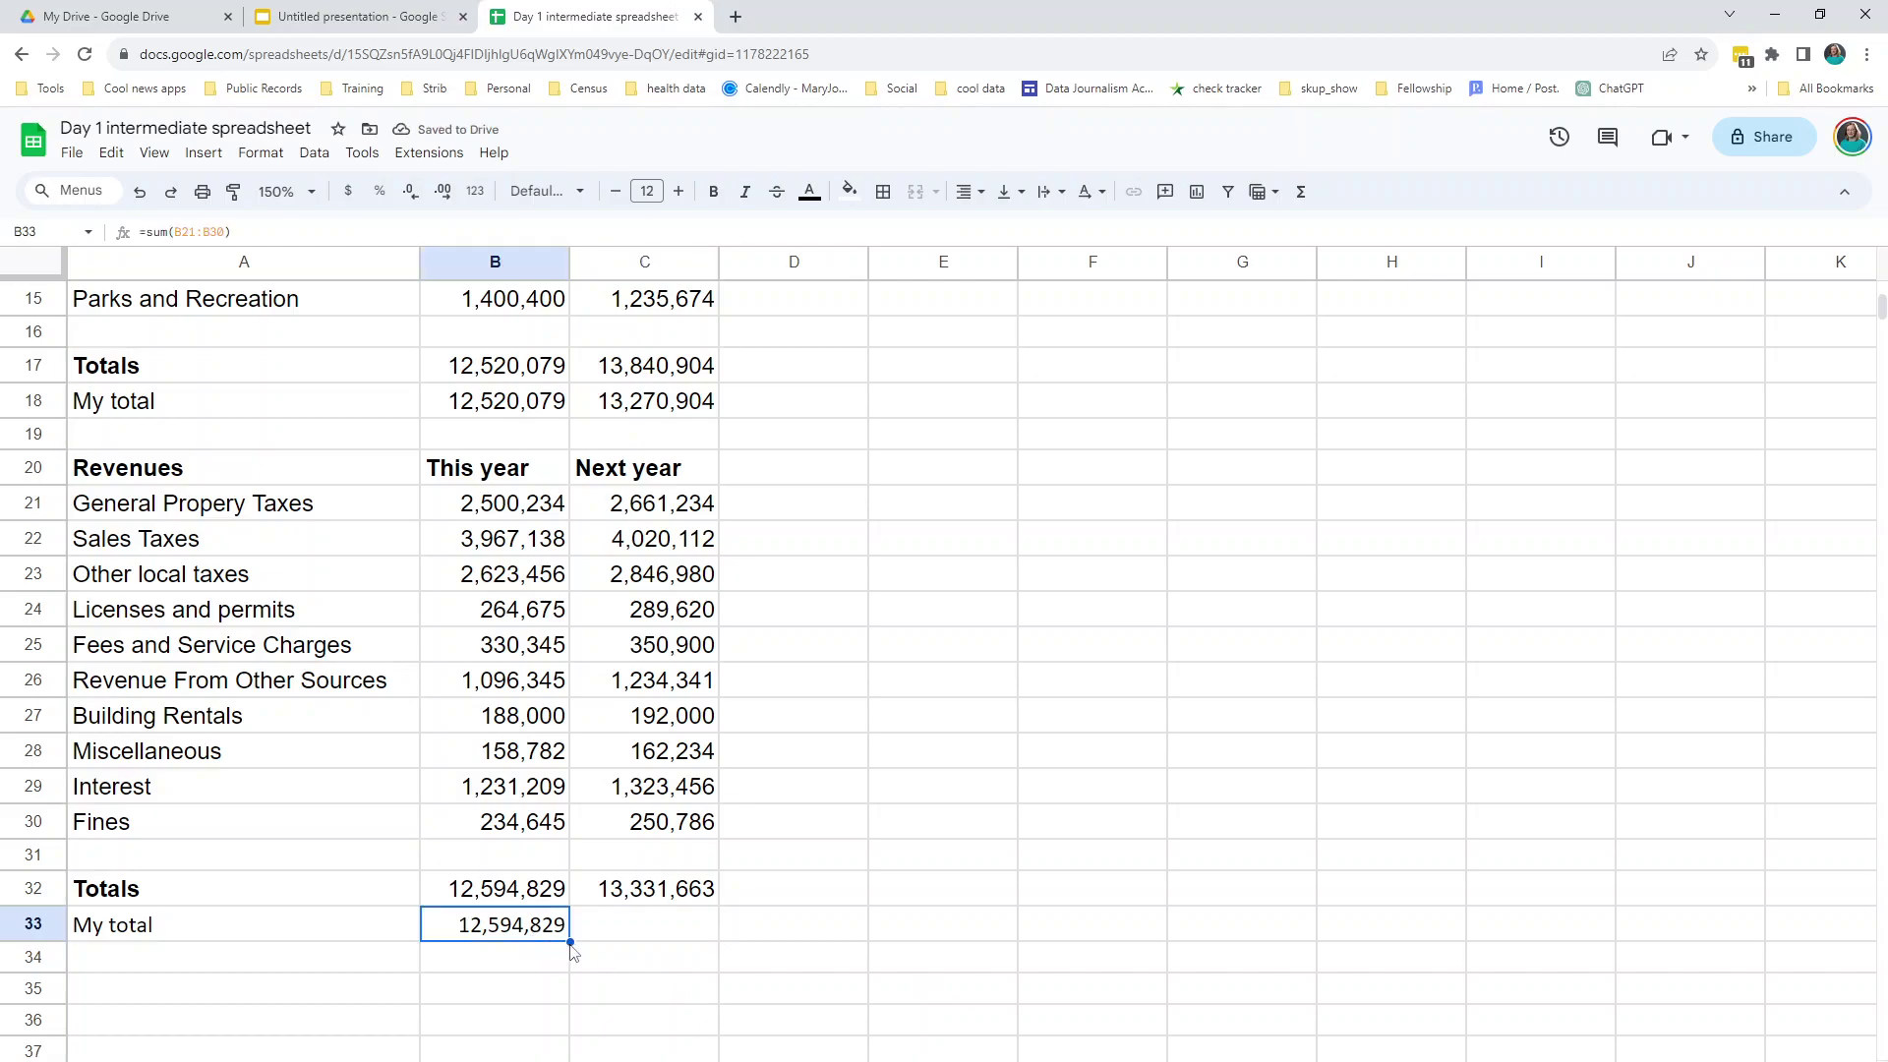
left_click_drag(571, 942, 708, 941)
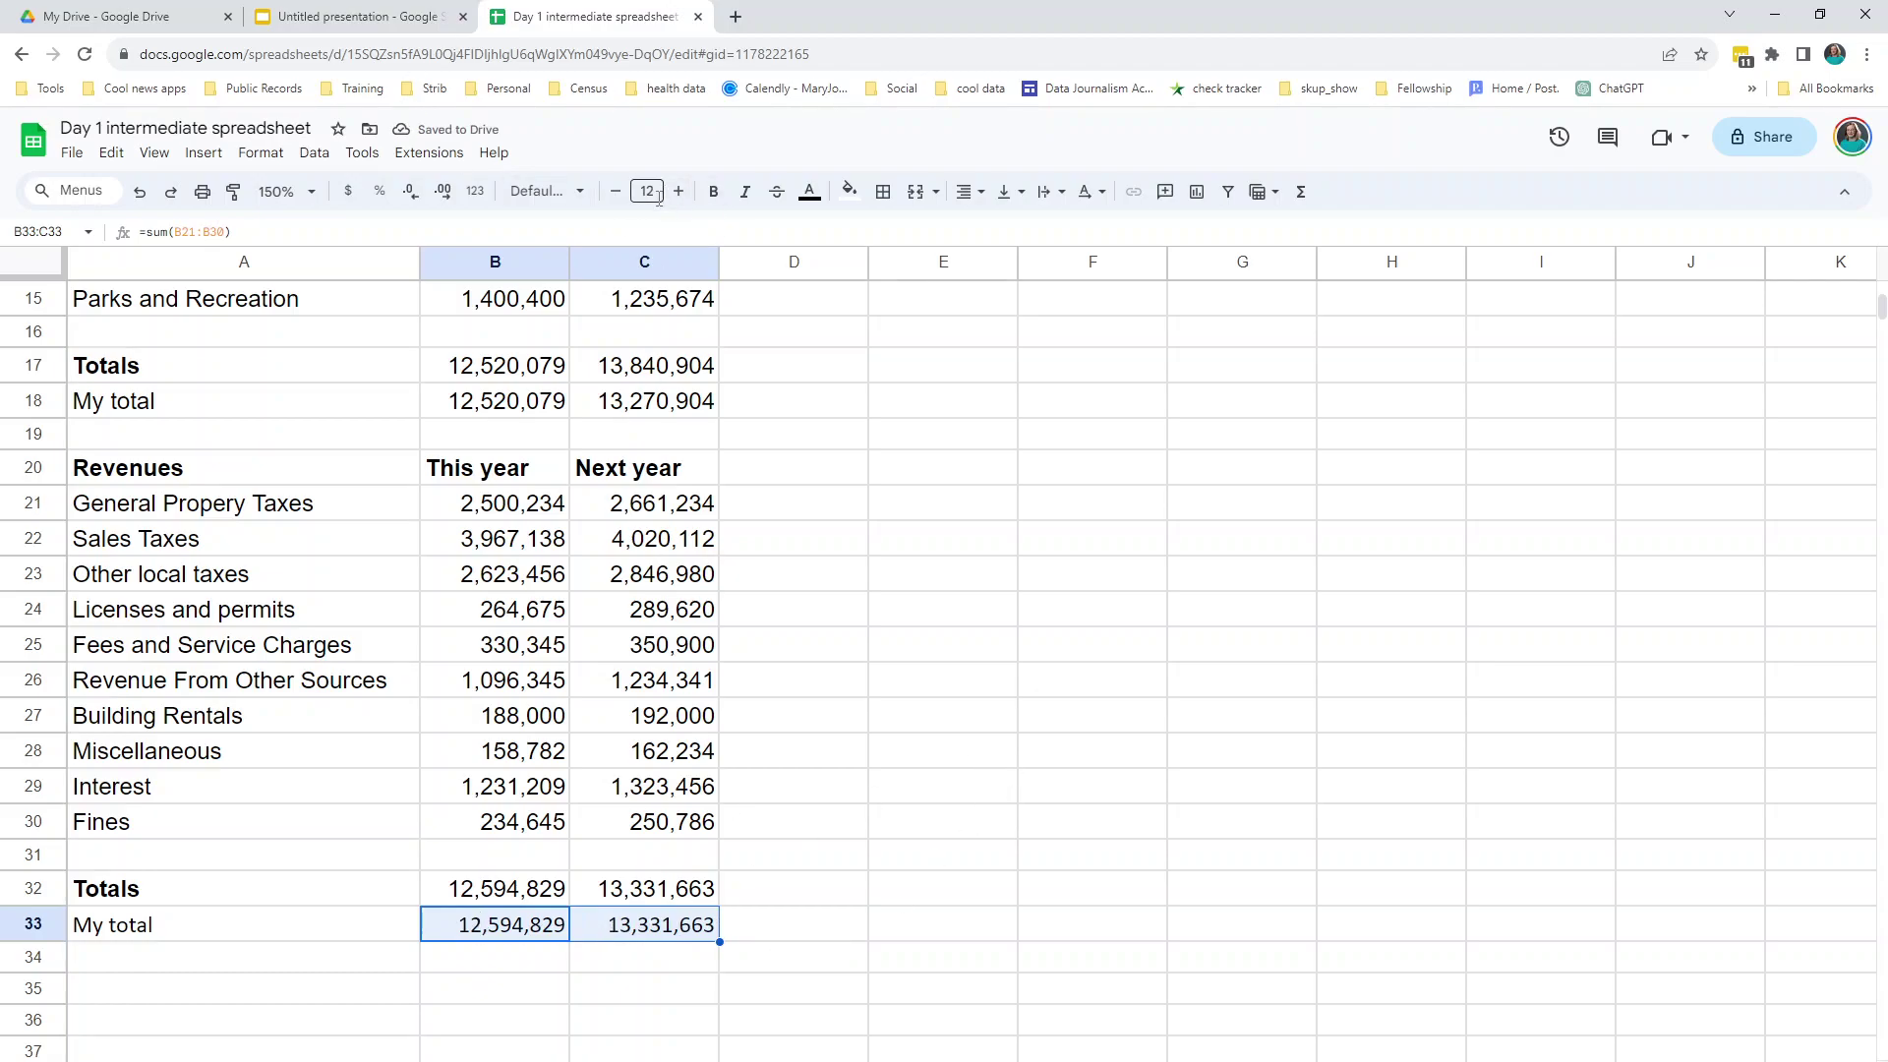
left_click(516, 898)
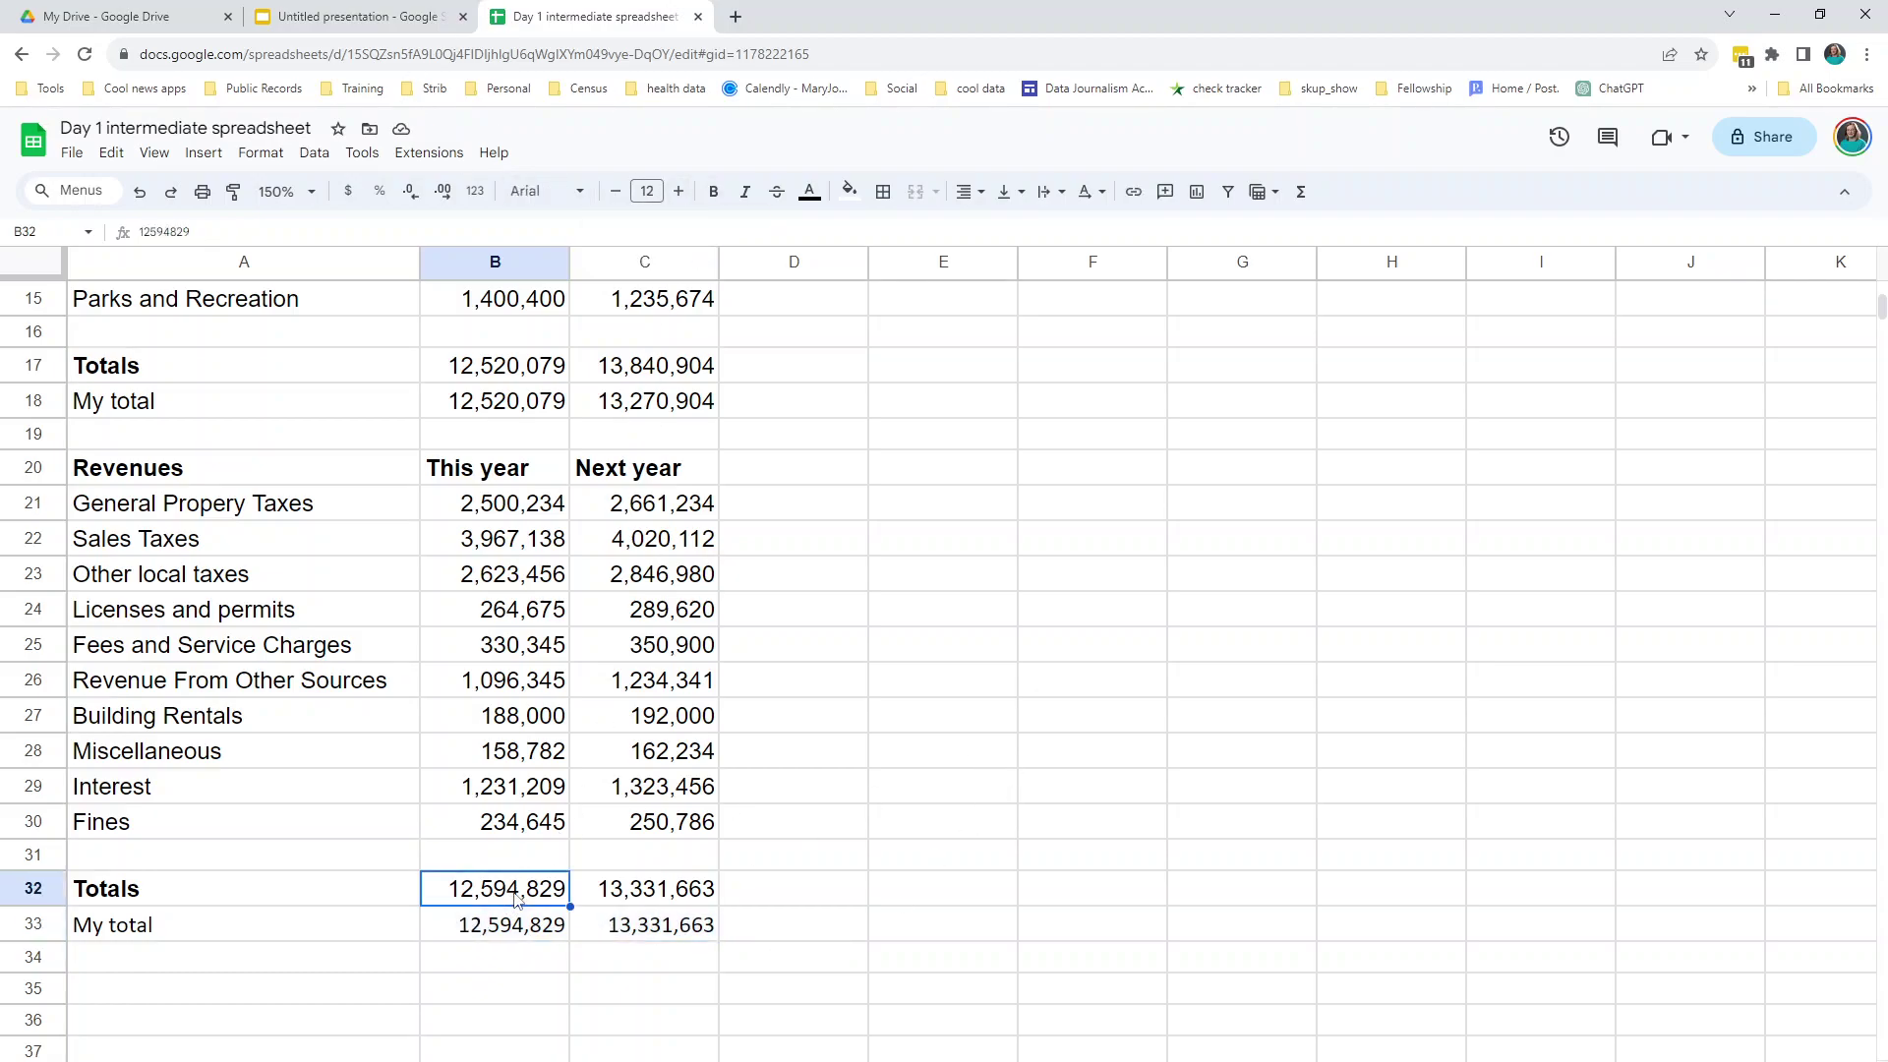
left_click(511, 934)
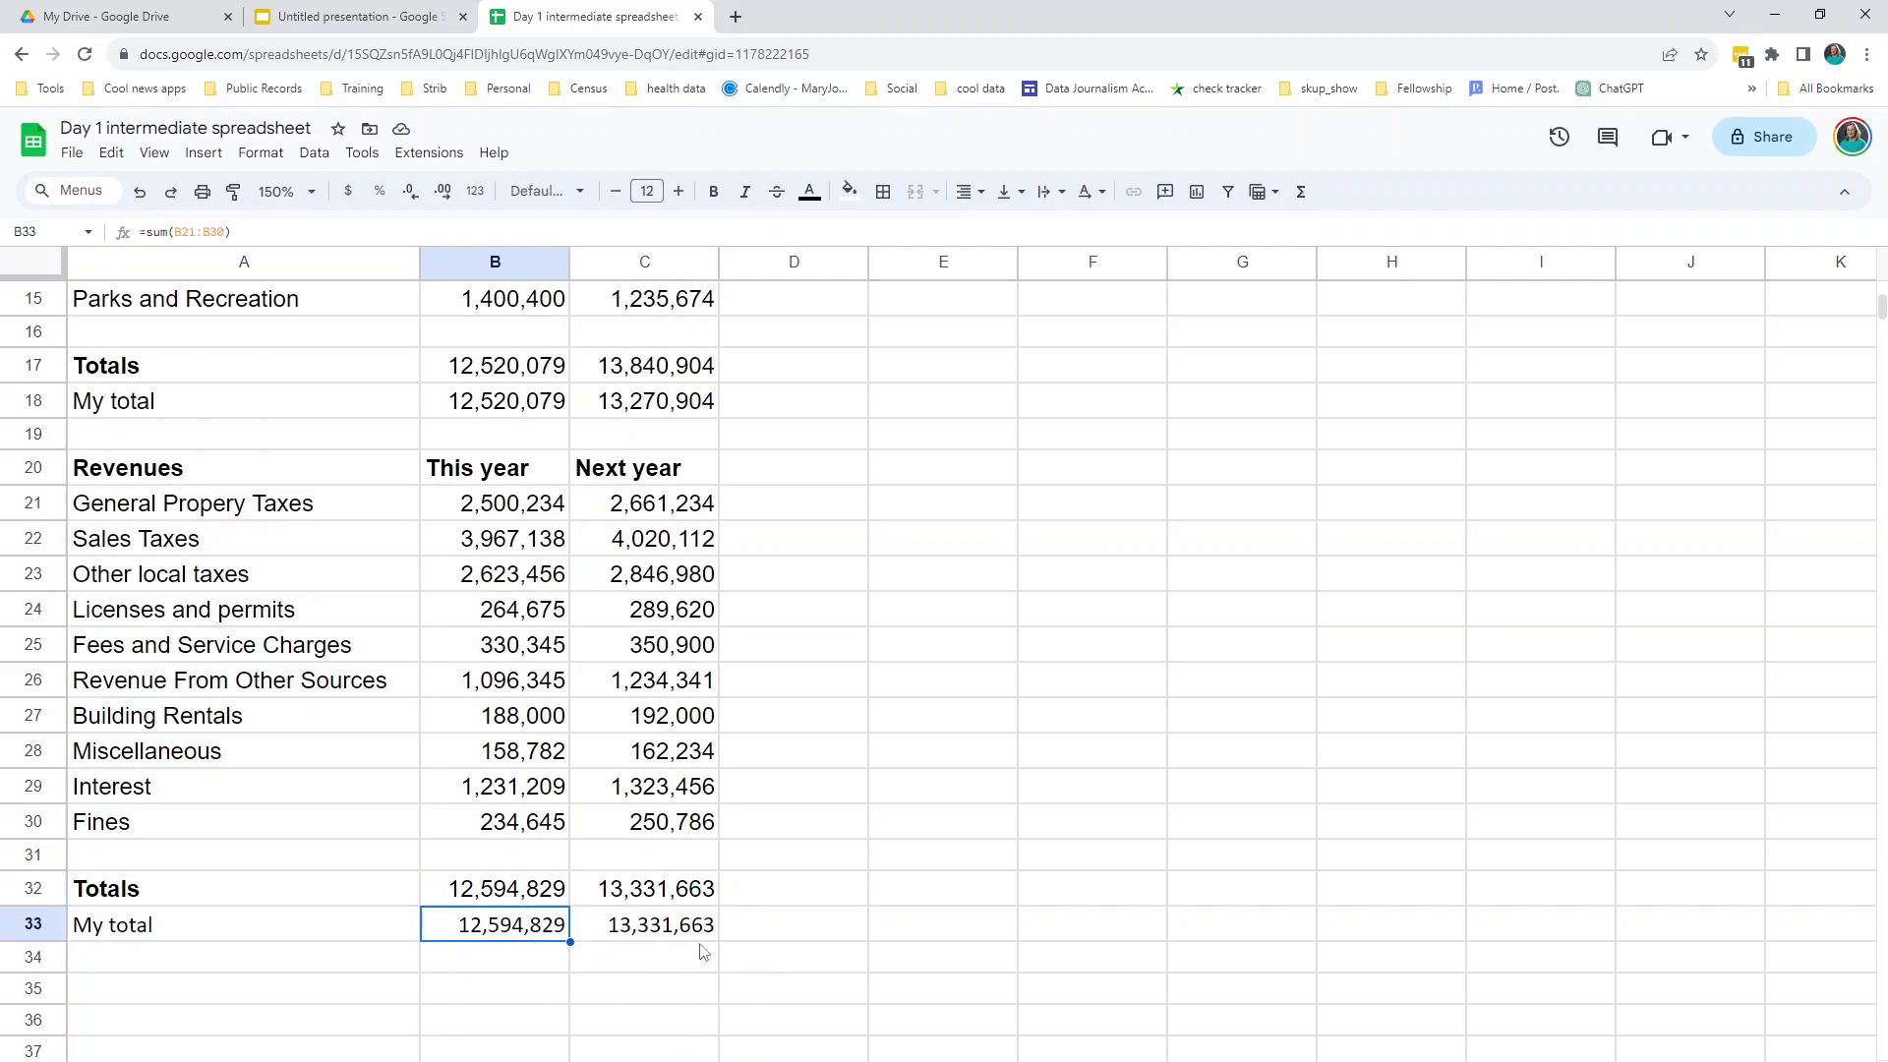
- Highlight C18, the departments' My total for Next year, with a yellow fill
scroll(693, 949, "down", 1)
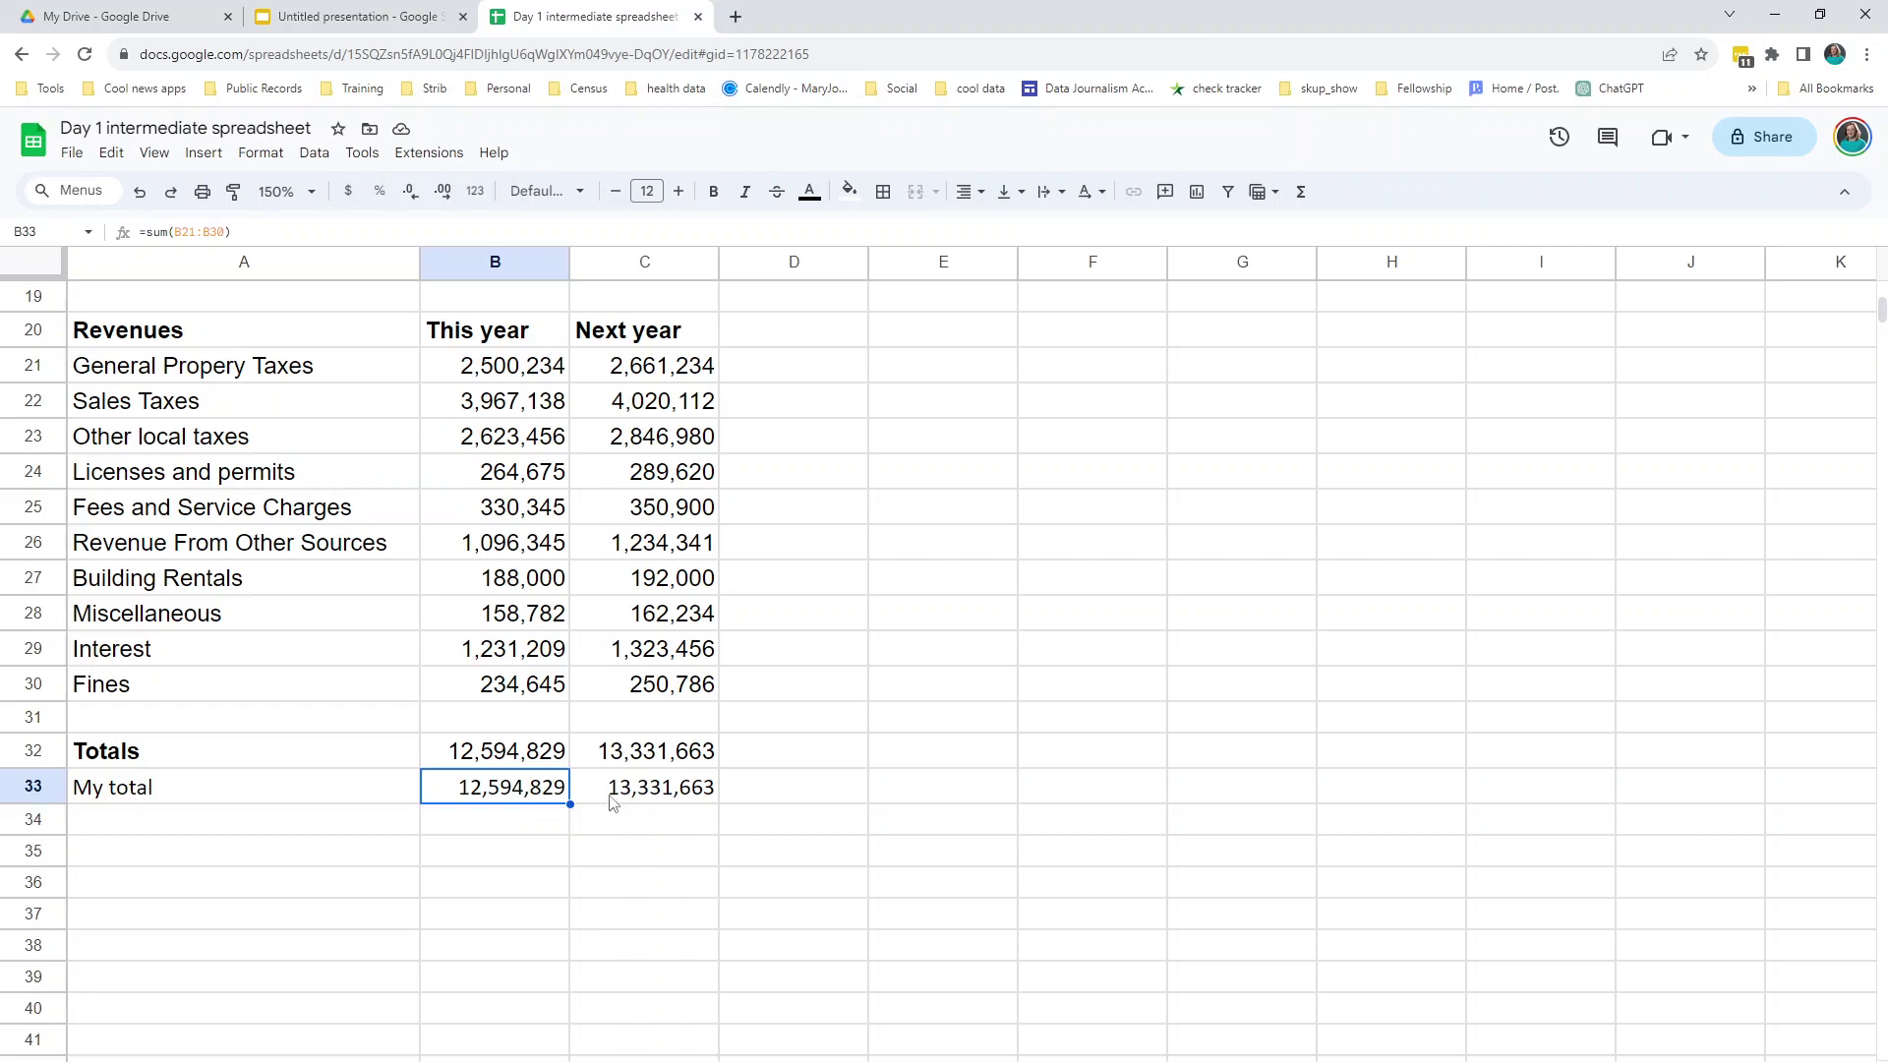
scroll(748, 816, "up", 3)
left_click(641, 691)
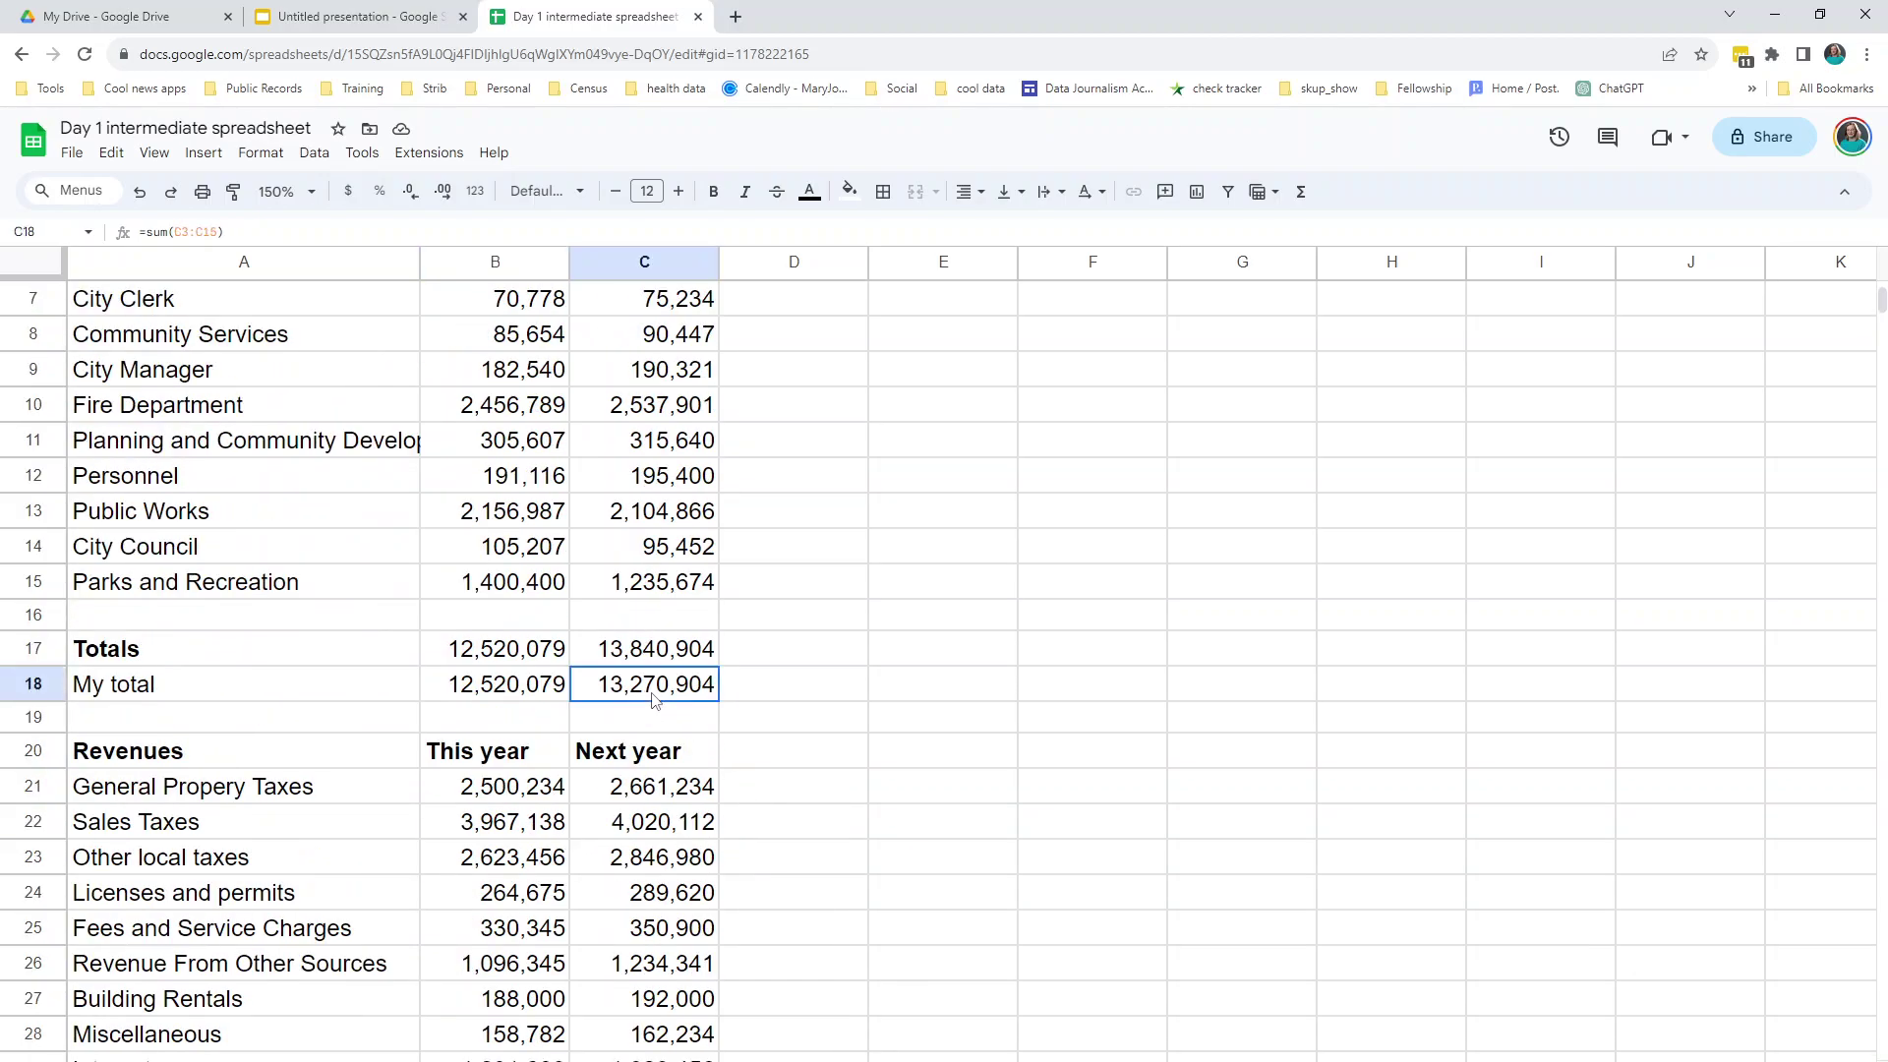
left_click(847, 196)
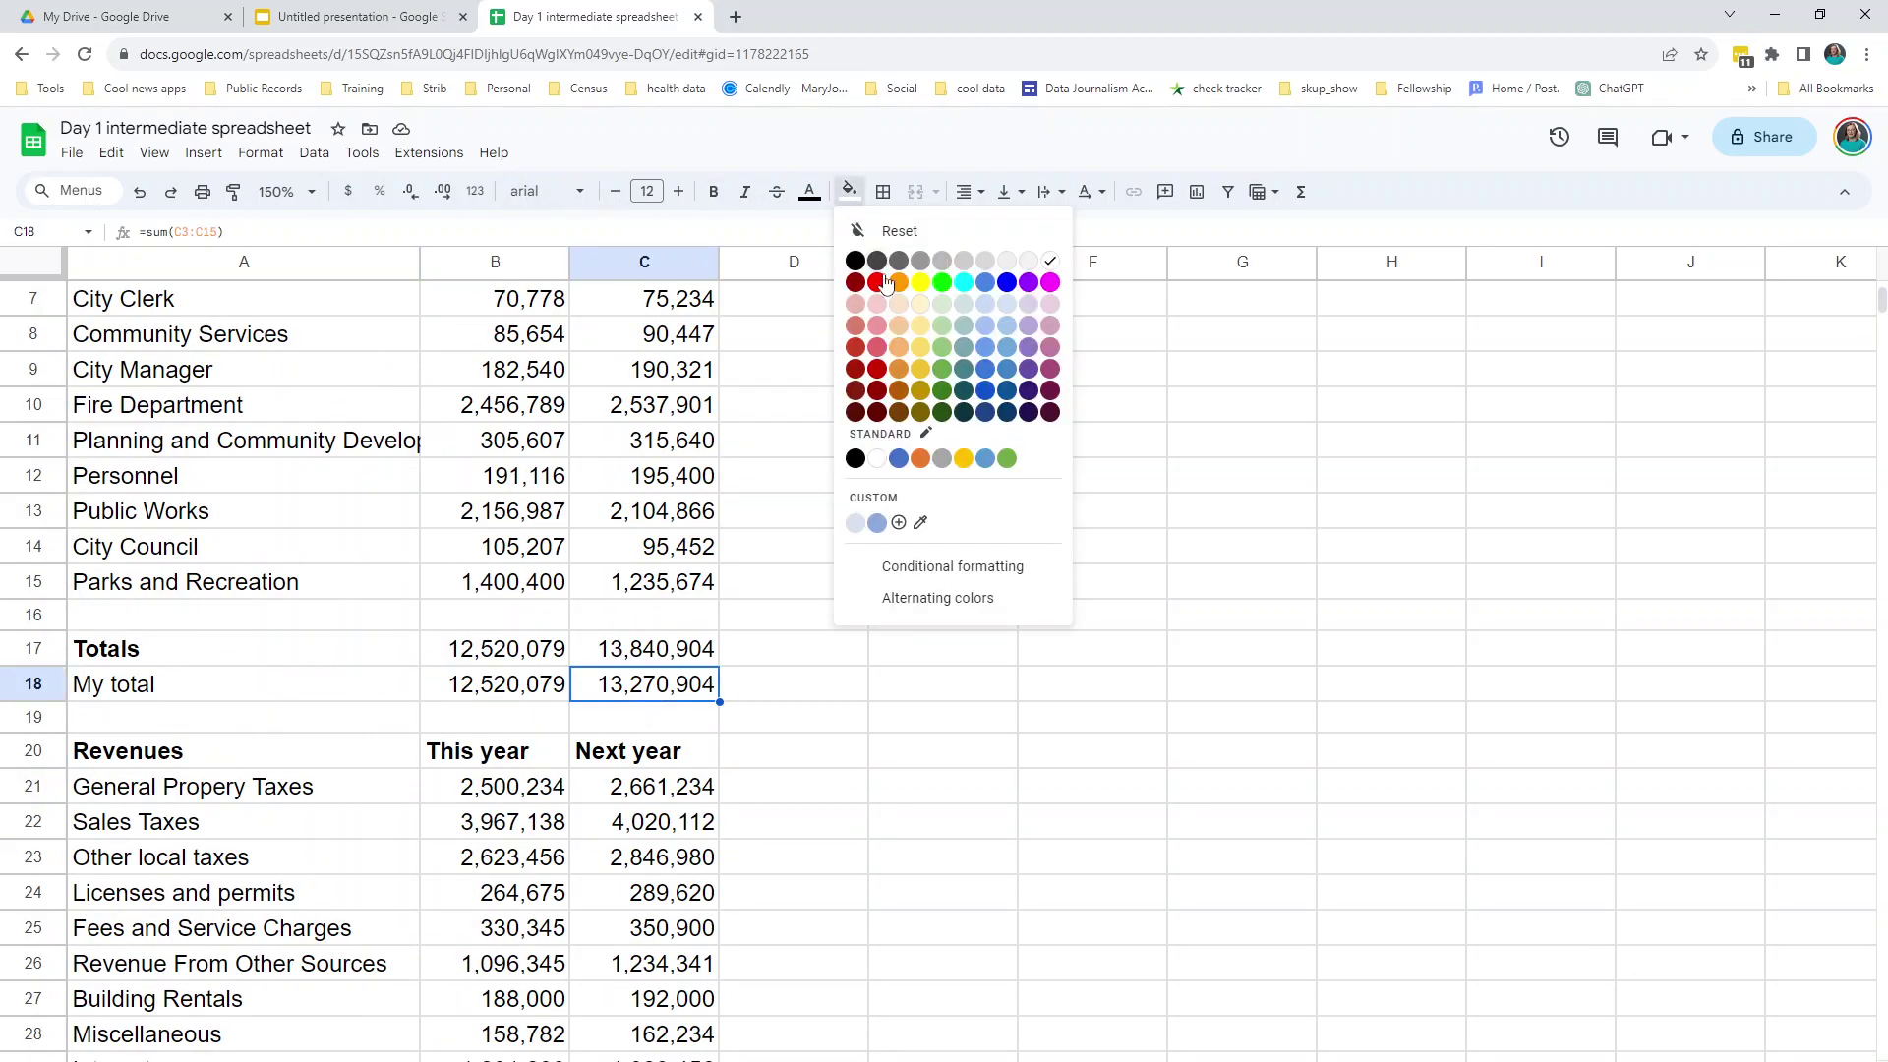
left_click(920, 303)
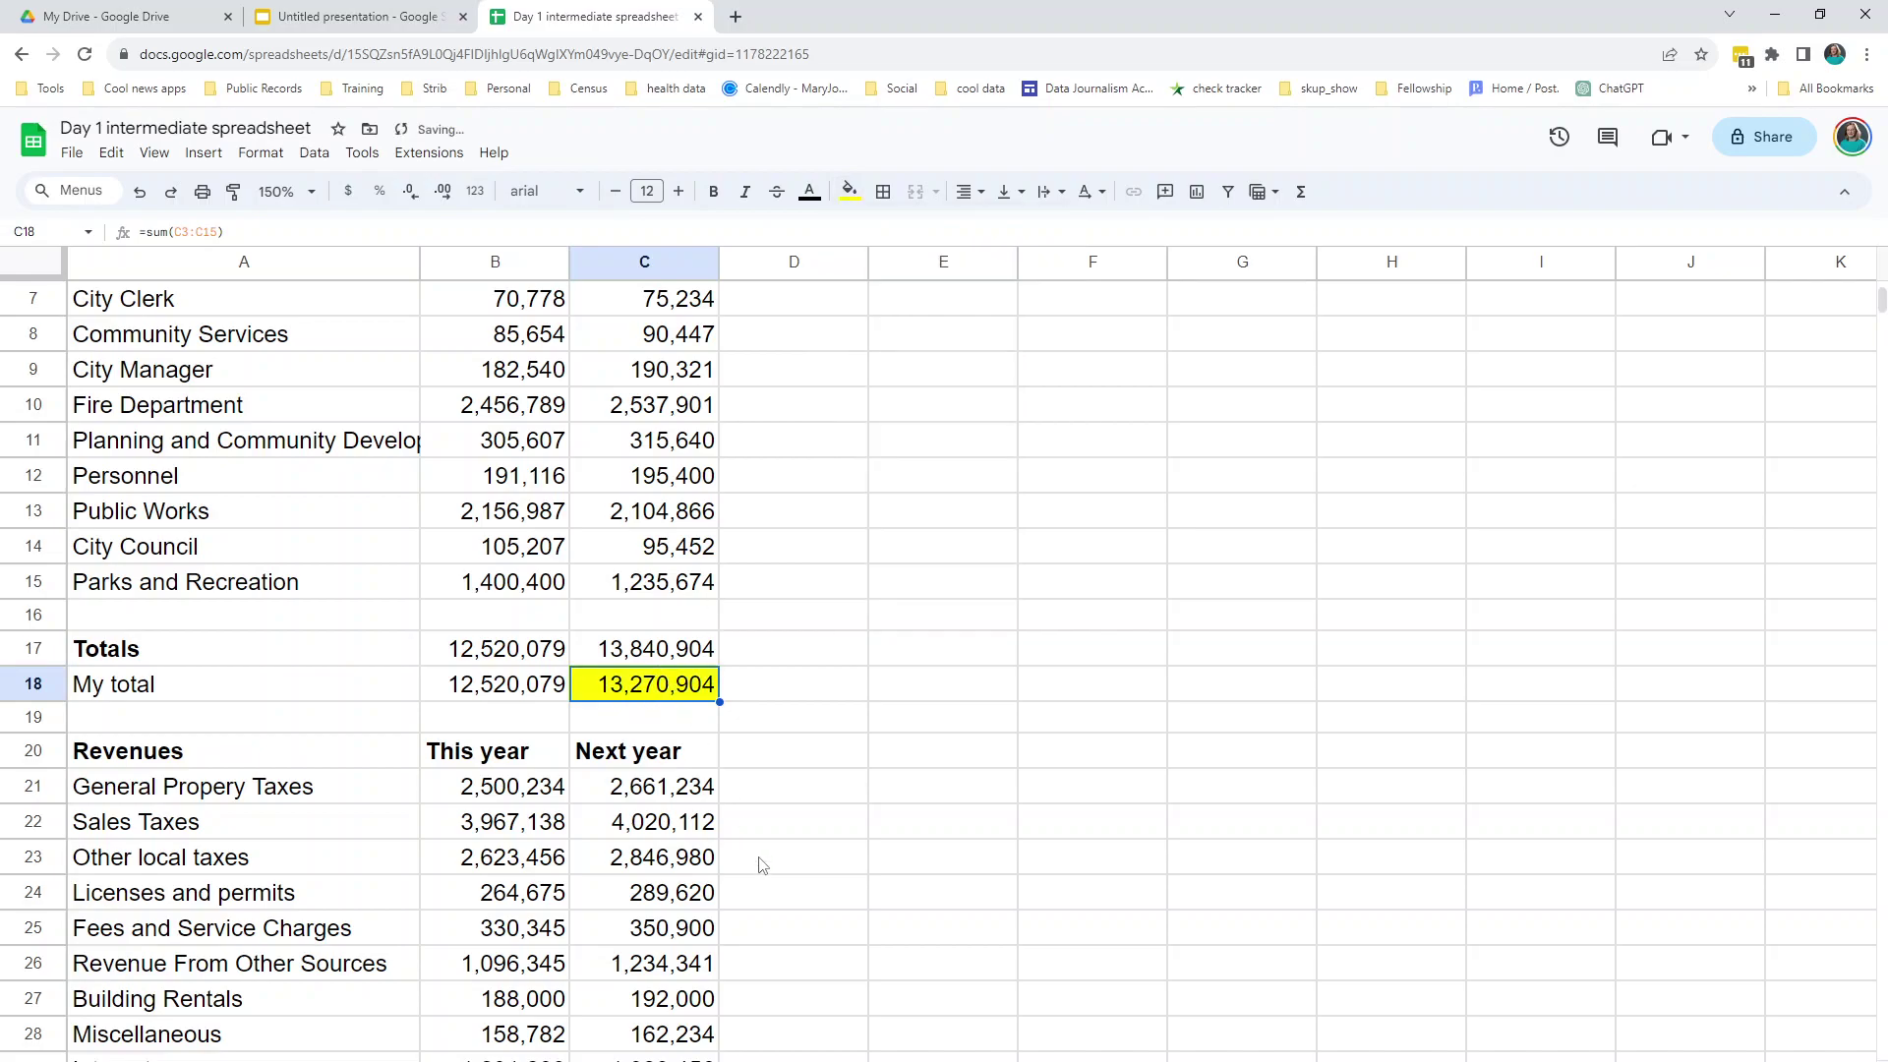
left_click(778, 724)
- Add the column header "Pct Change" in D2, beside the departments' Next year header
scroll(1032, 821, "up", 3)
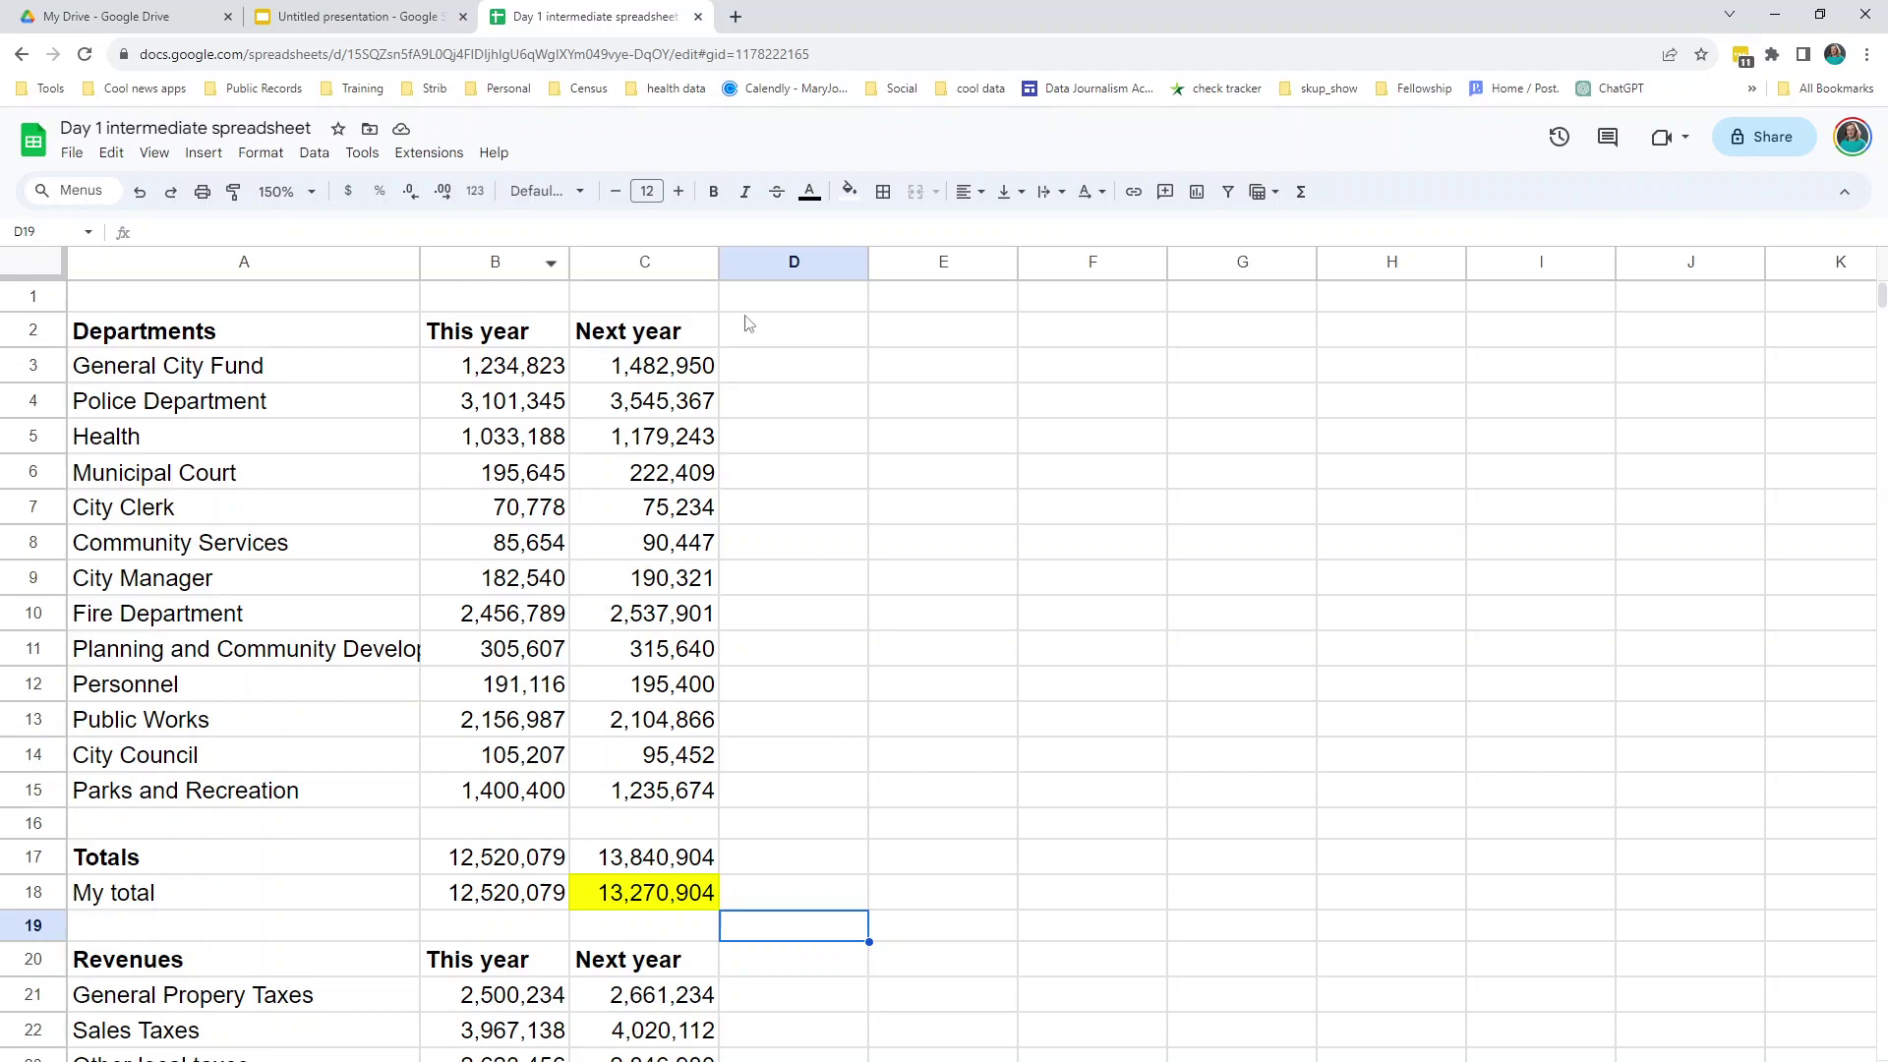
left_click(798, 342)
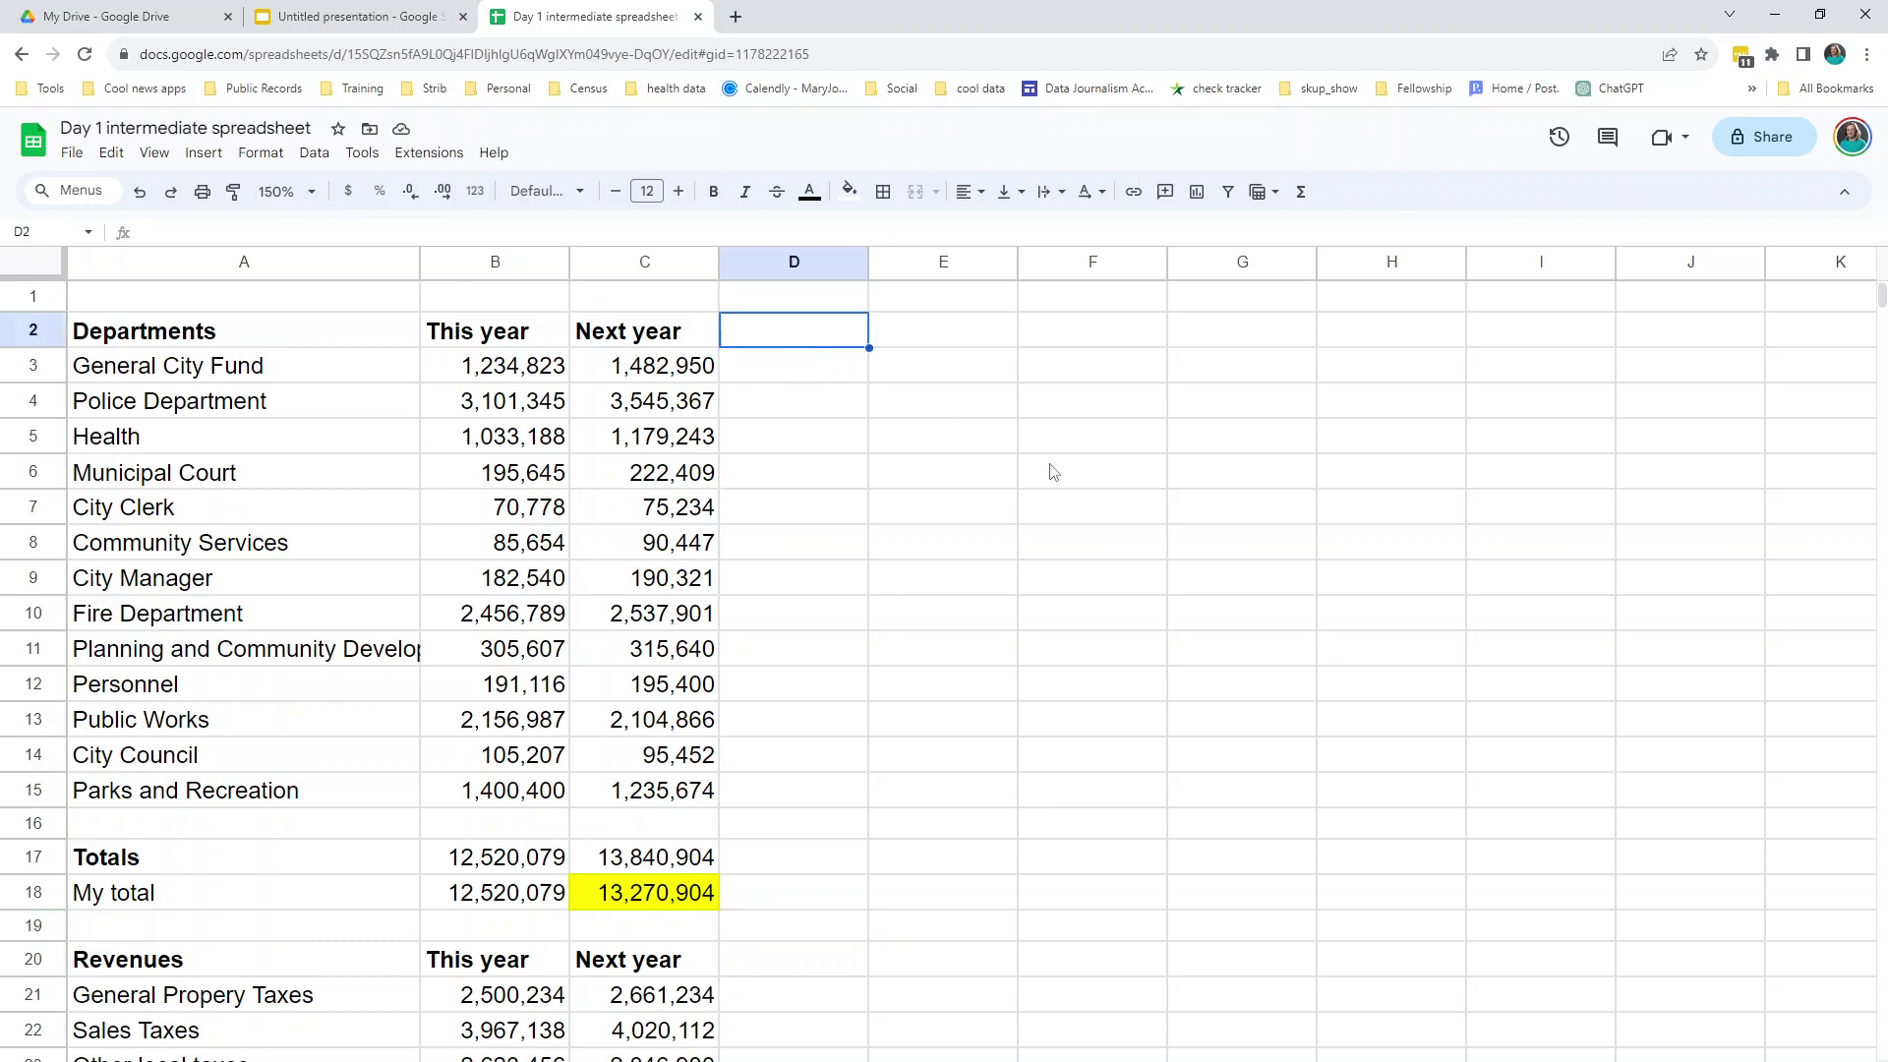
type("Pct Change")
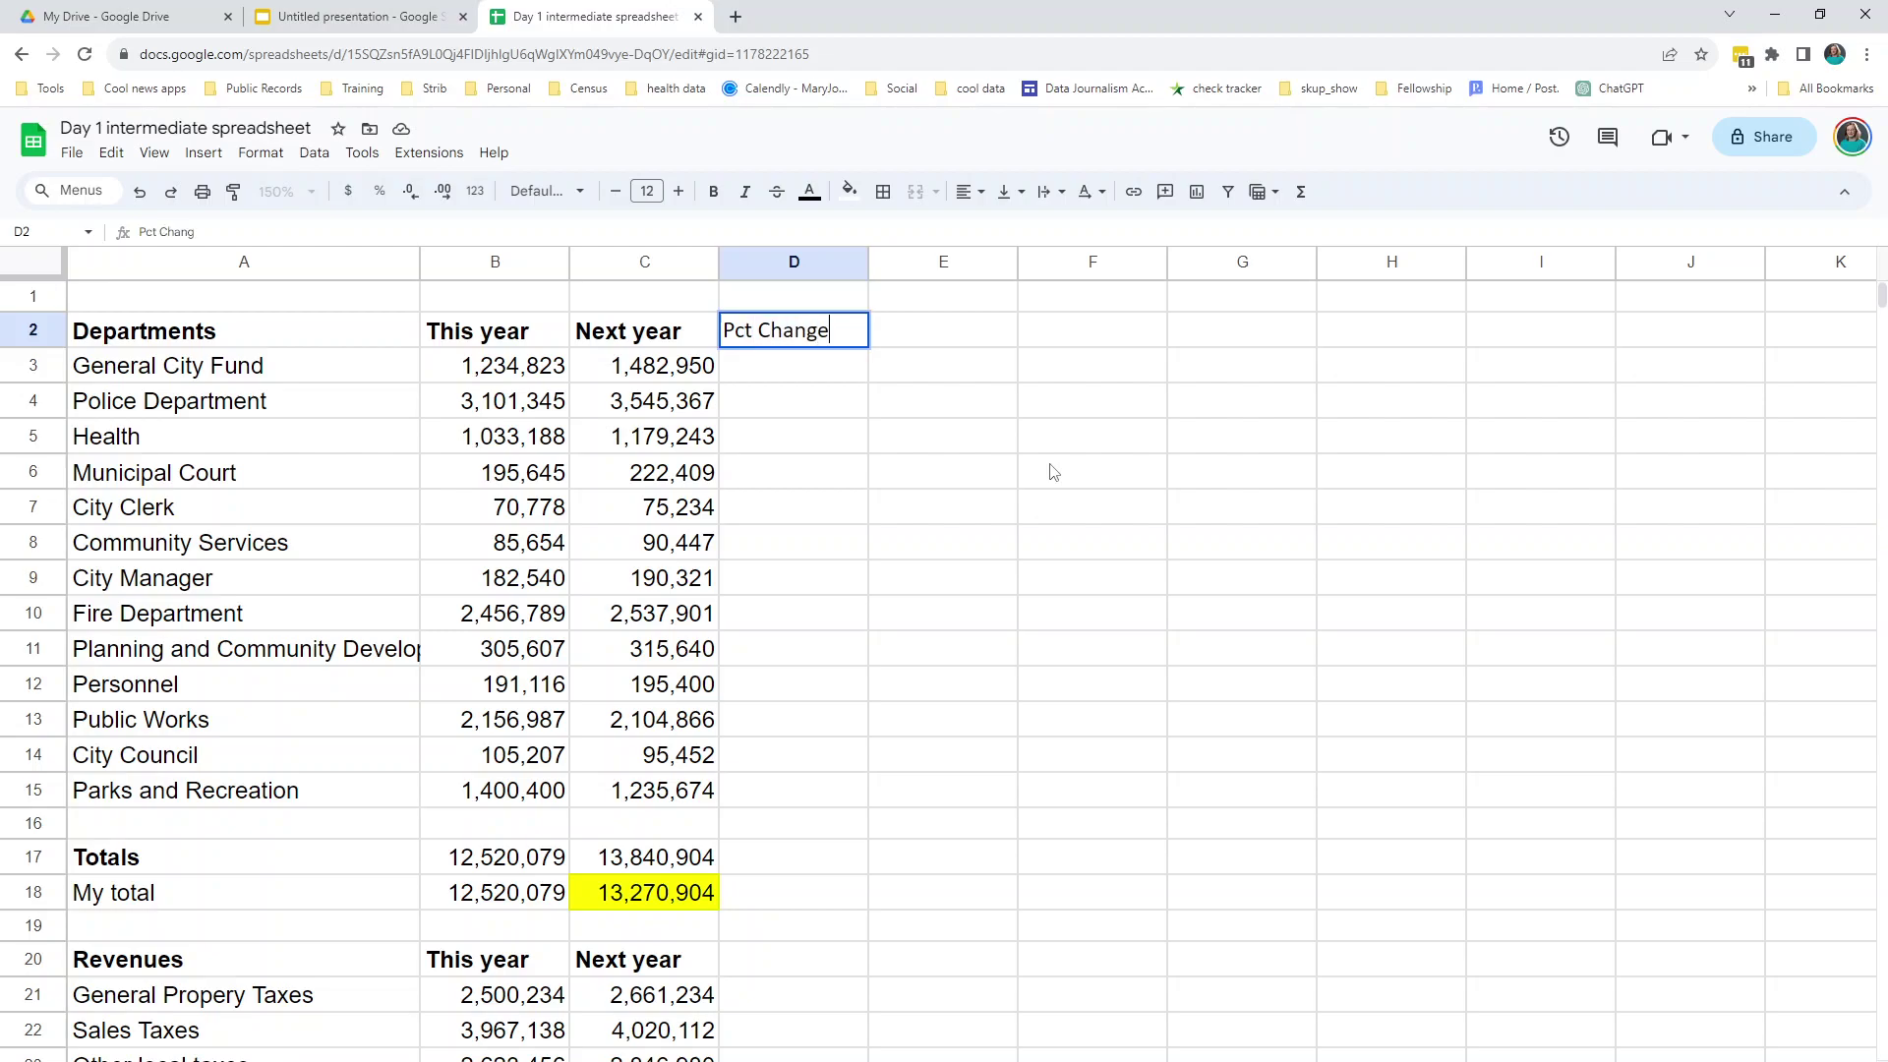
key("Return")
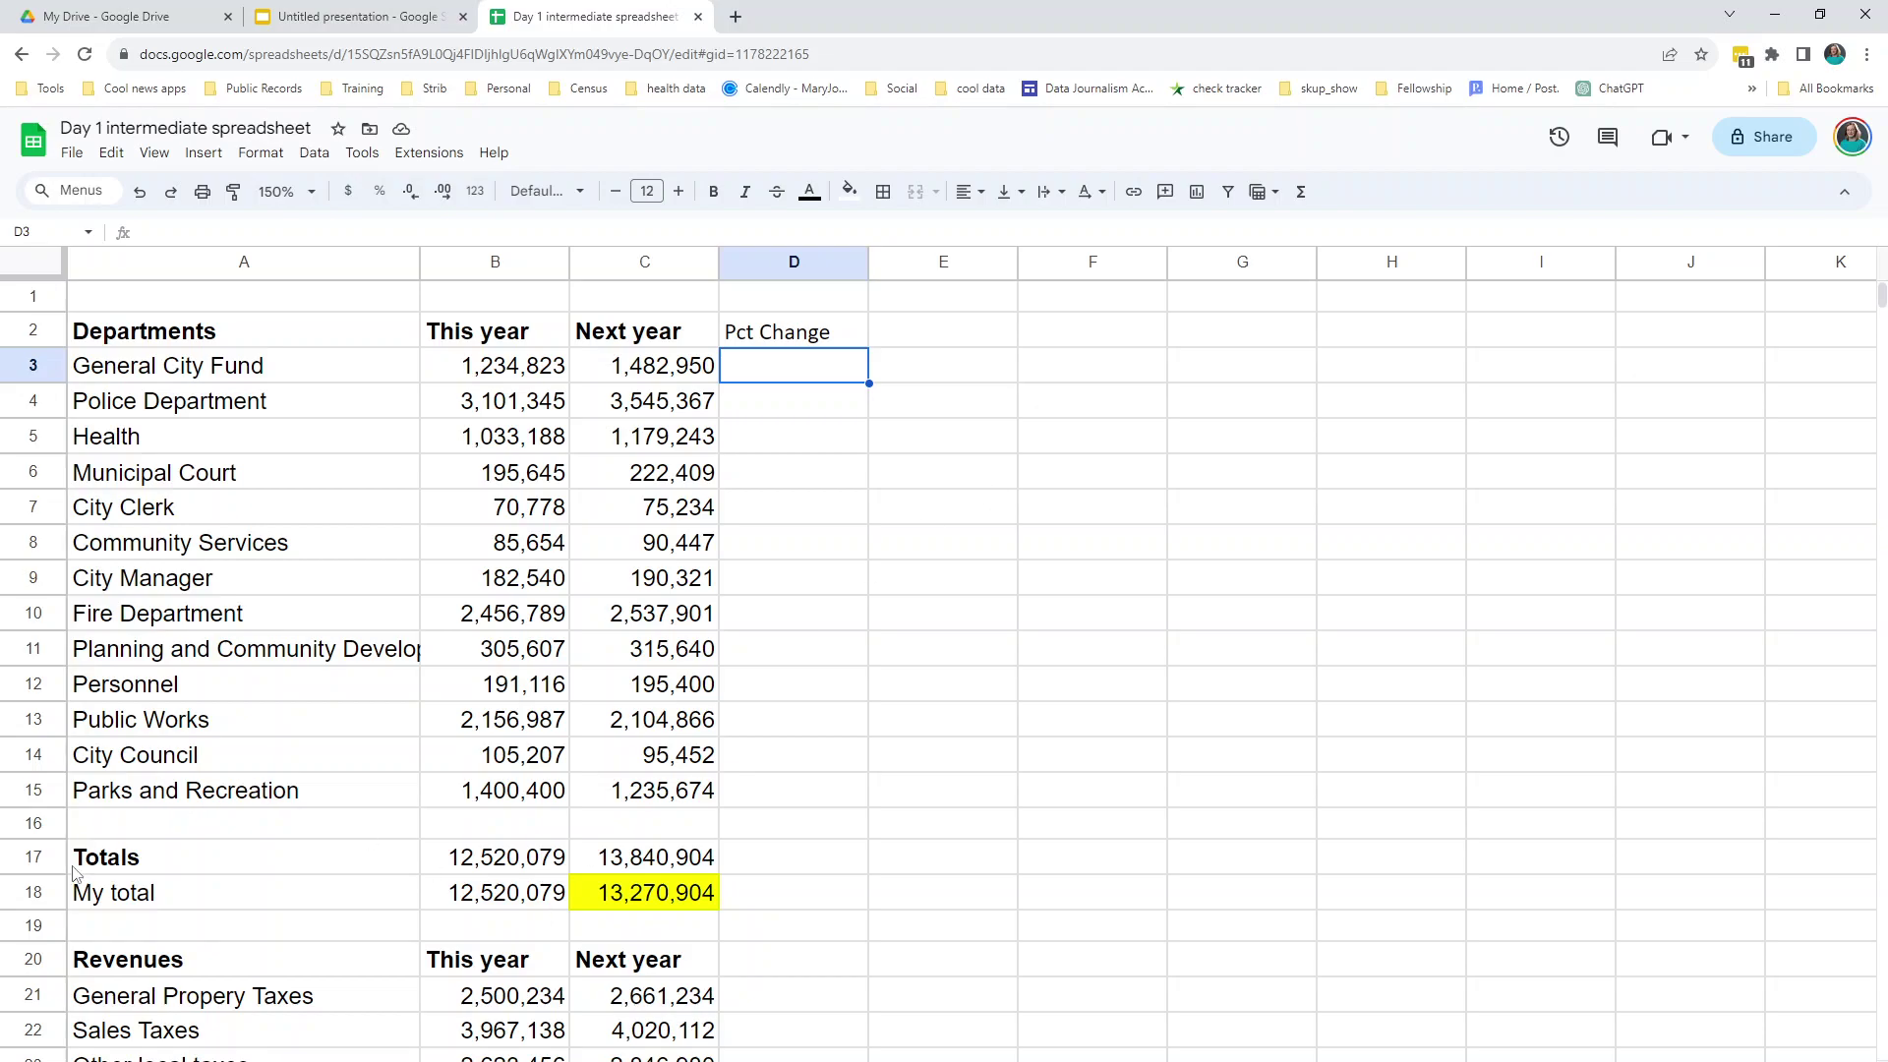
- Examine the layout of the departments table A2:D15, its This year amounts B3:B15, and the separate total rows 17 and 18
scroll(78, 865, "down", 2)
left_click(33, 763)
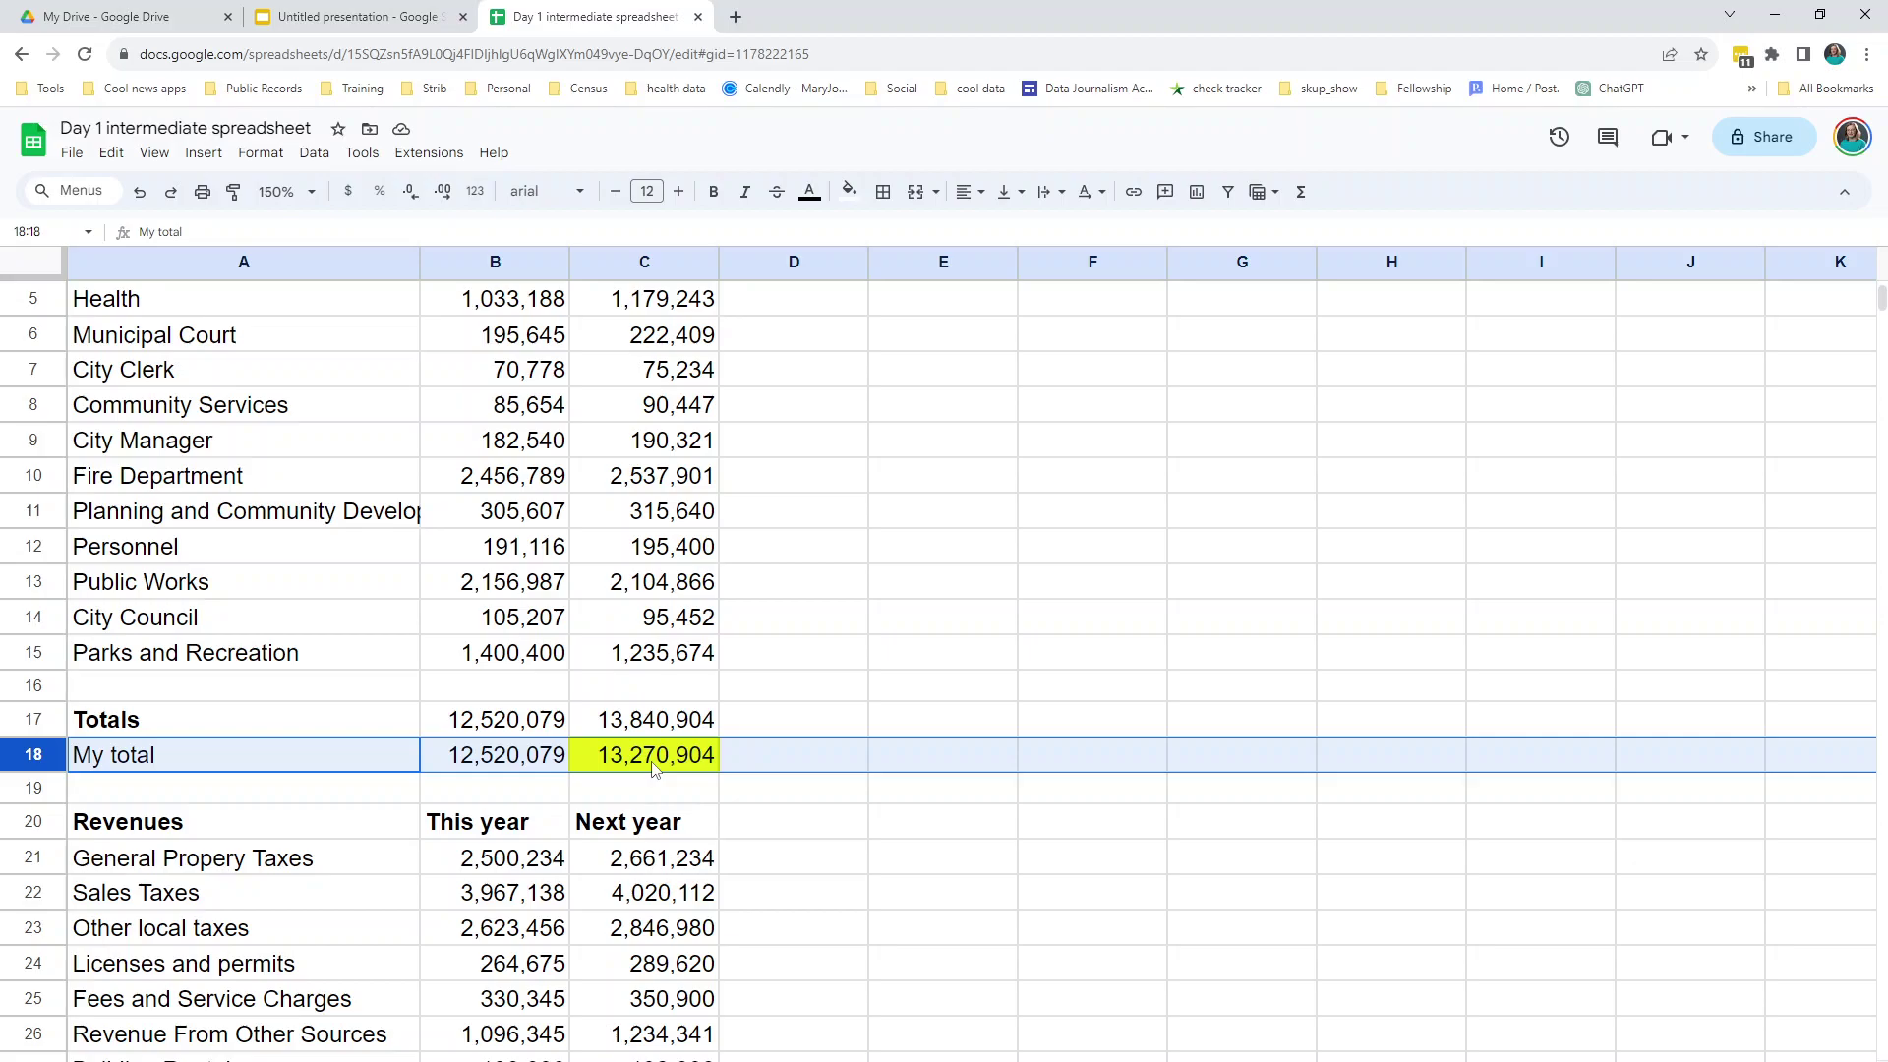
scroll(587, 762, "up", 2)
left_click(310, 586)
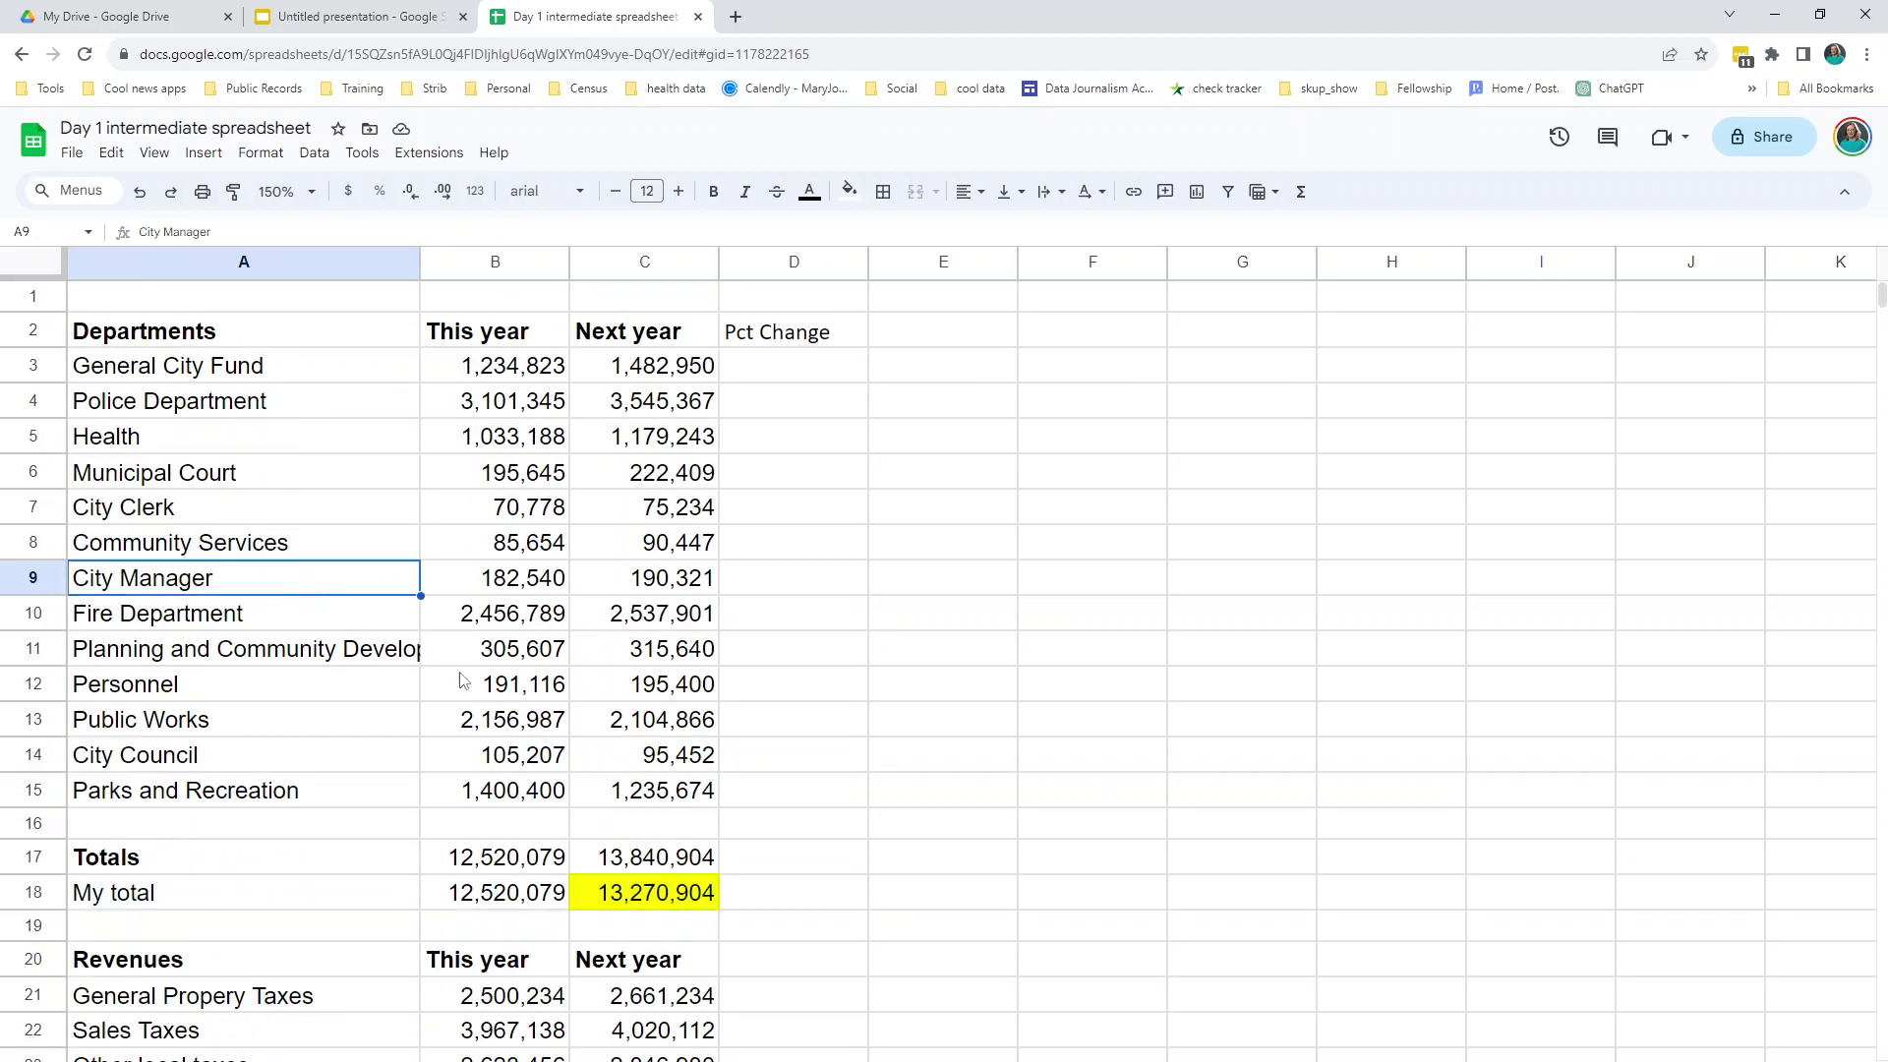
left_click_drag(241, 331, 842, 796)
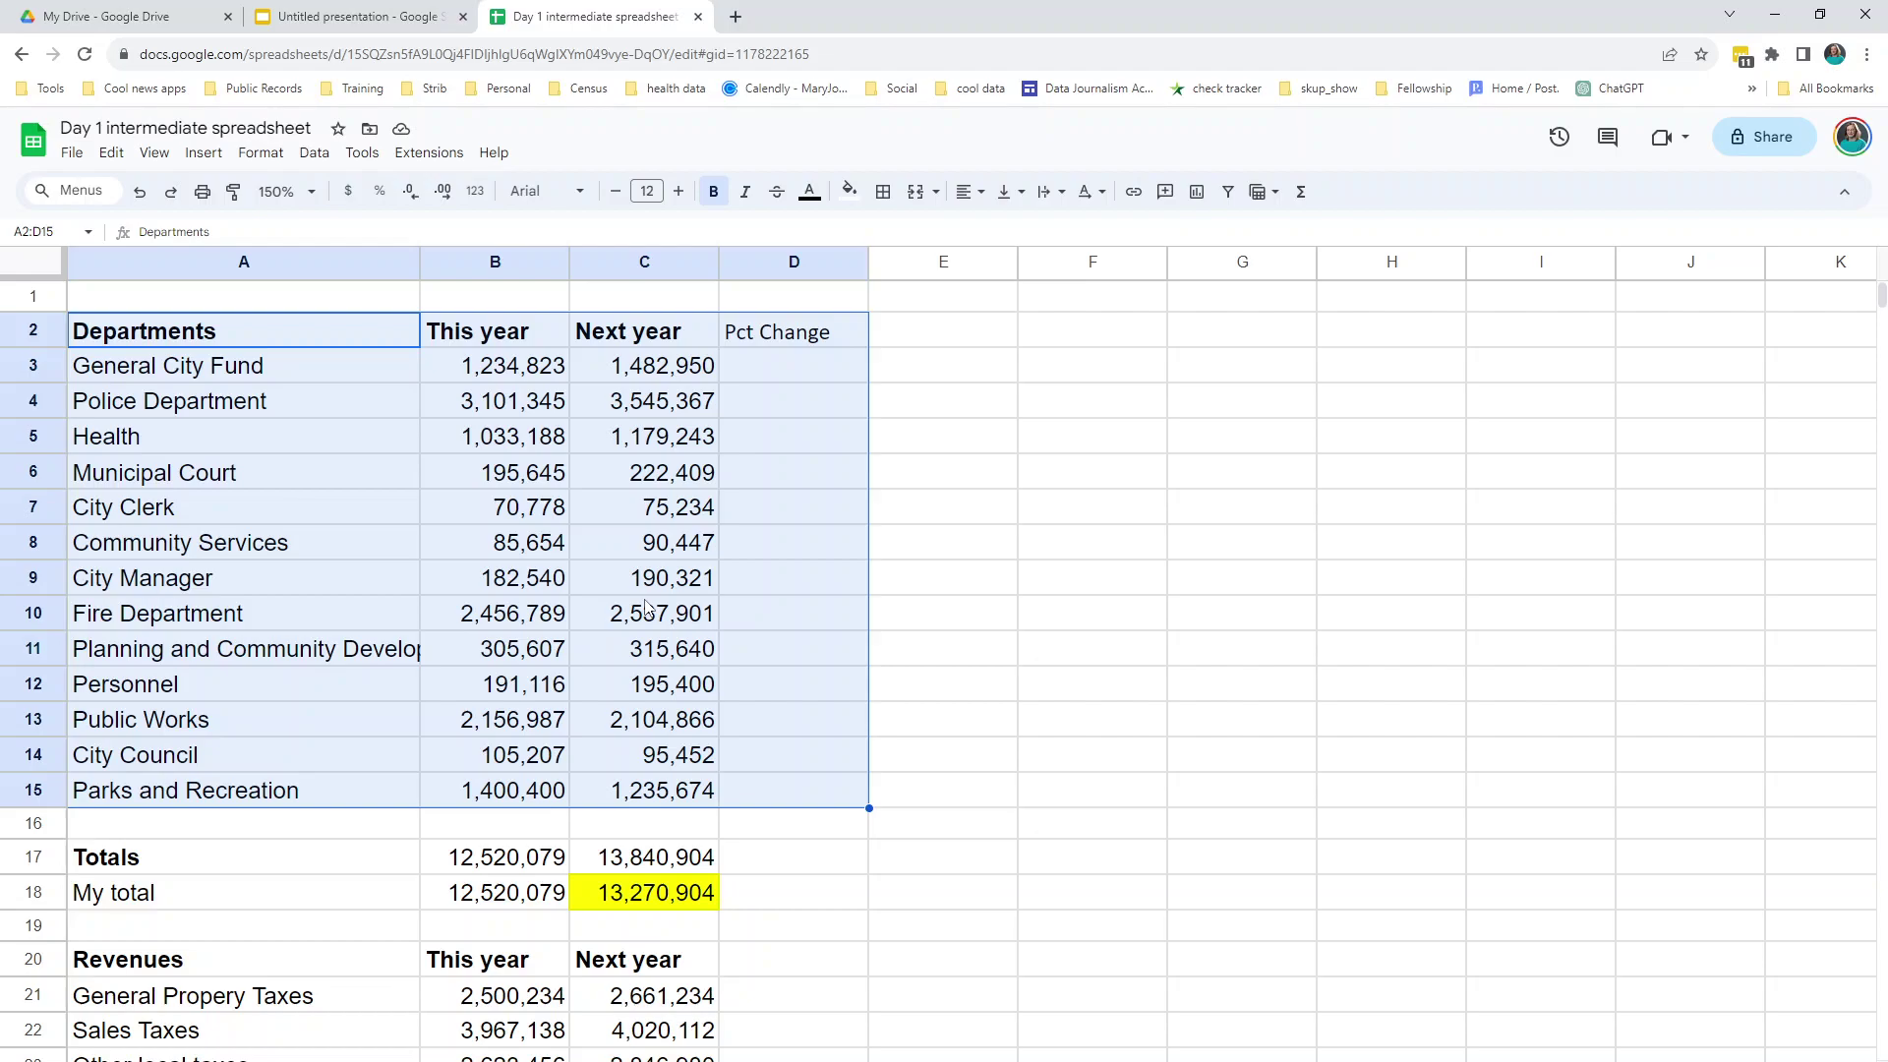
left_click_drag(519, 379, 556, 795)
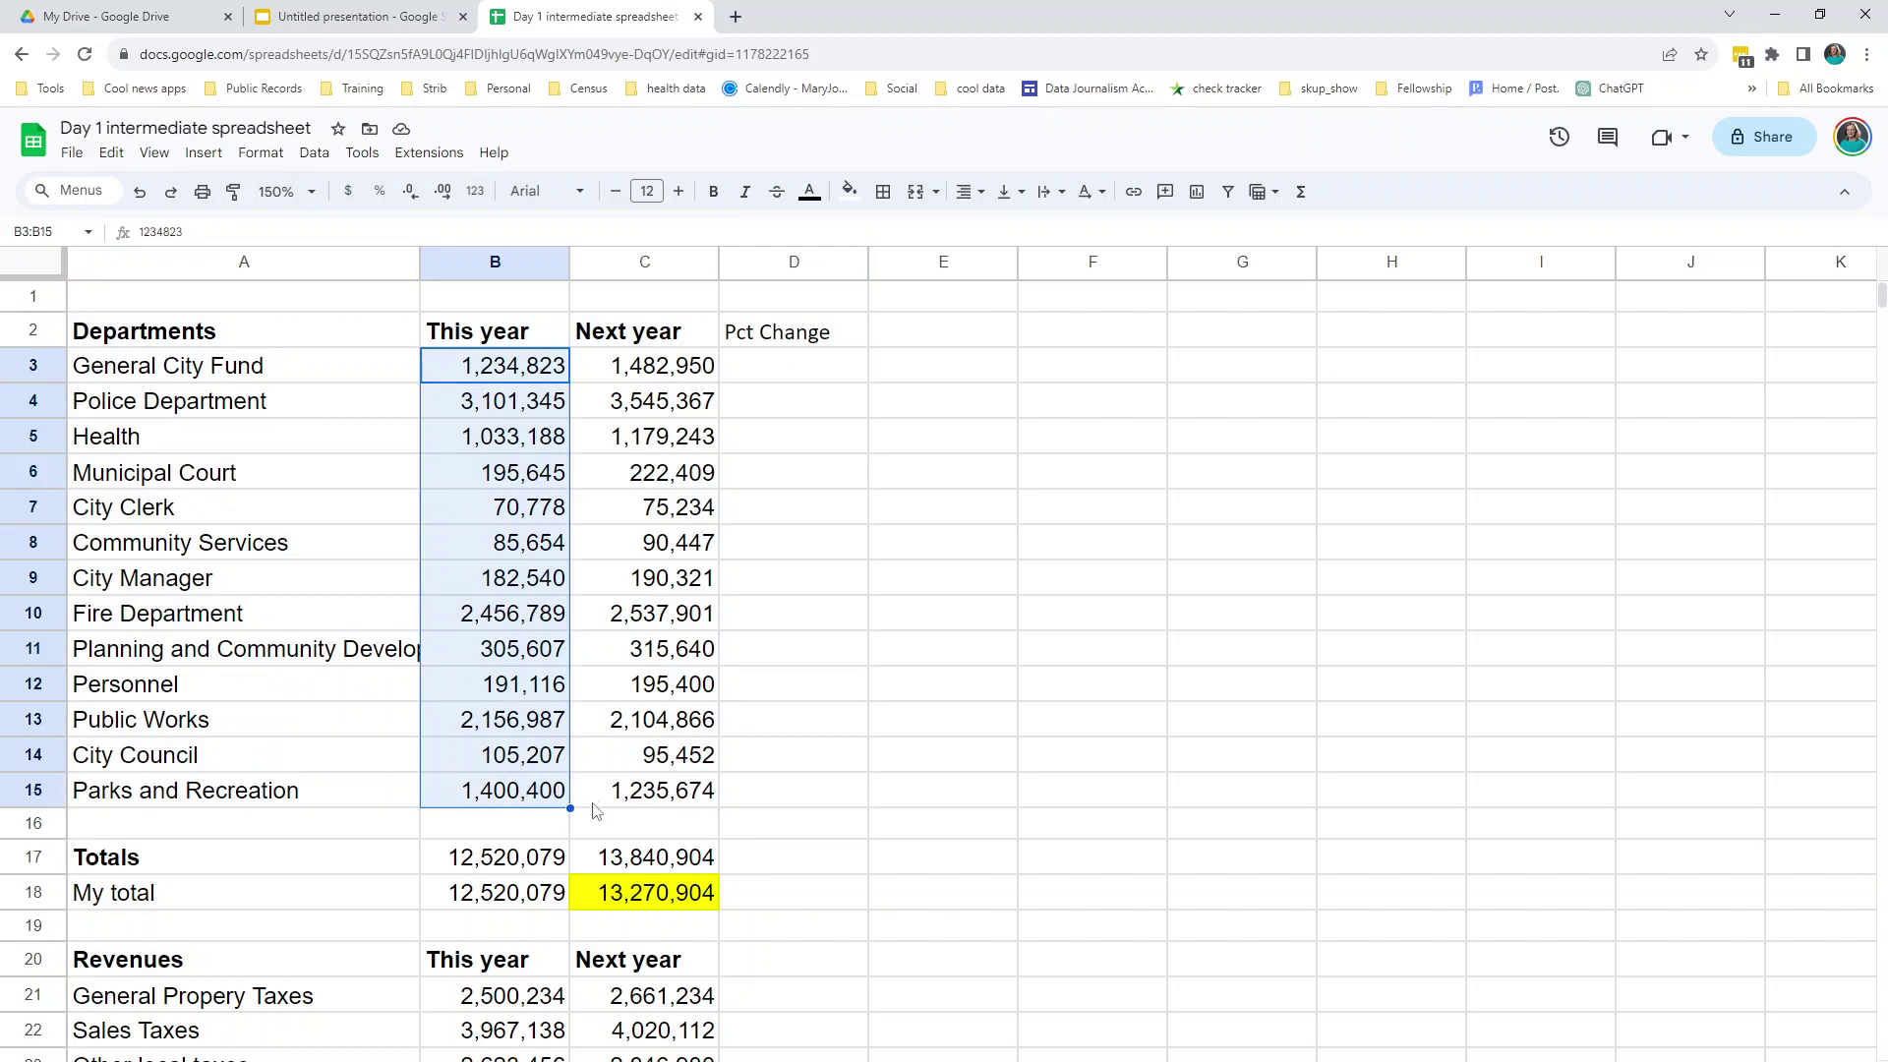
left_click_drag(33, 856, 33, 892)
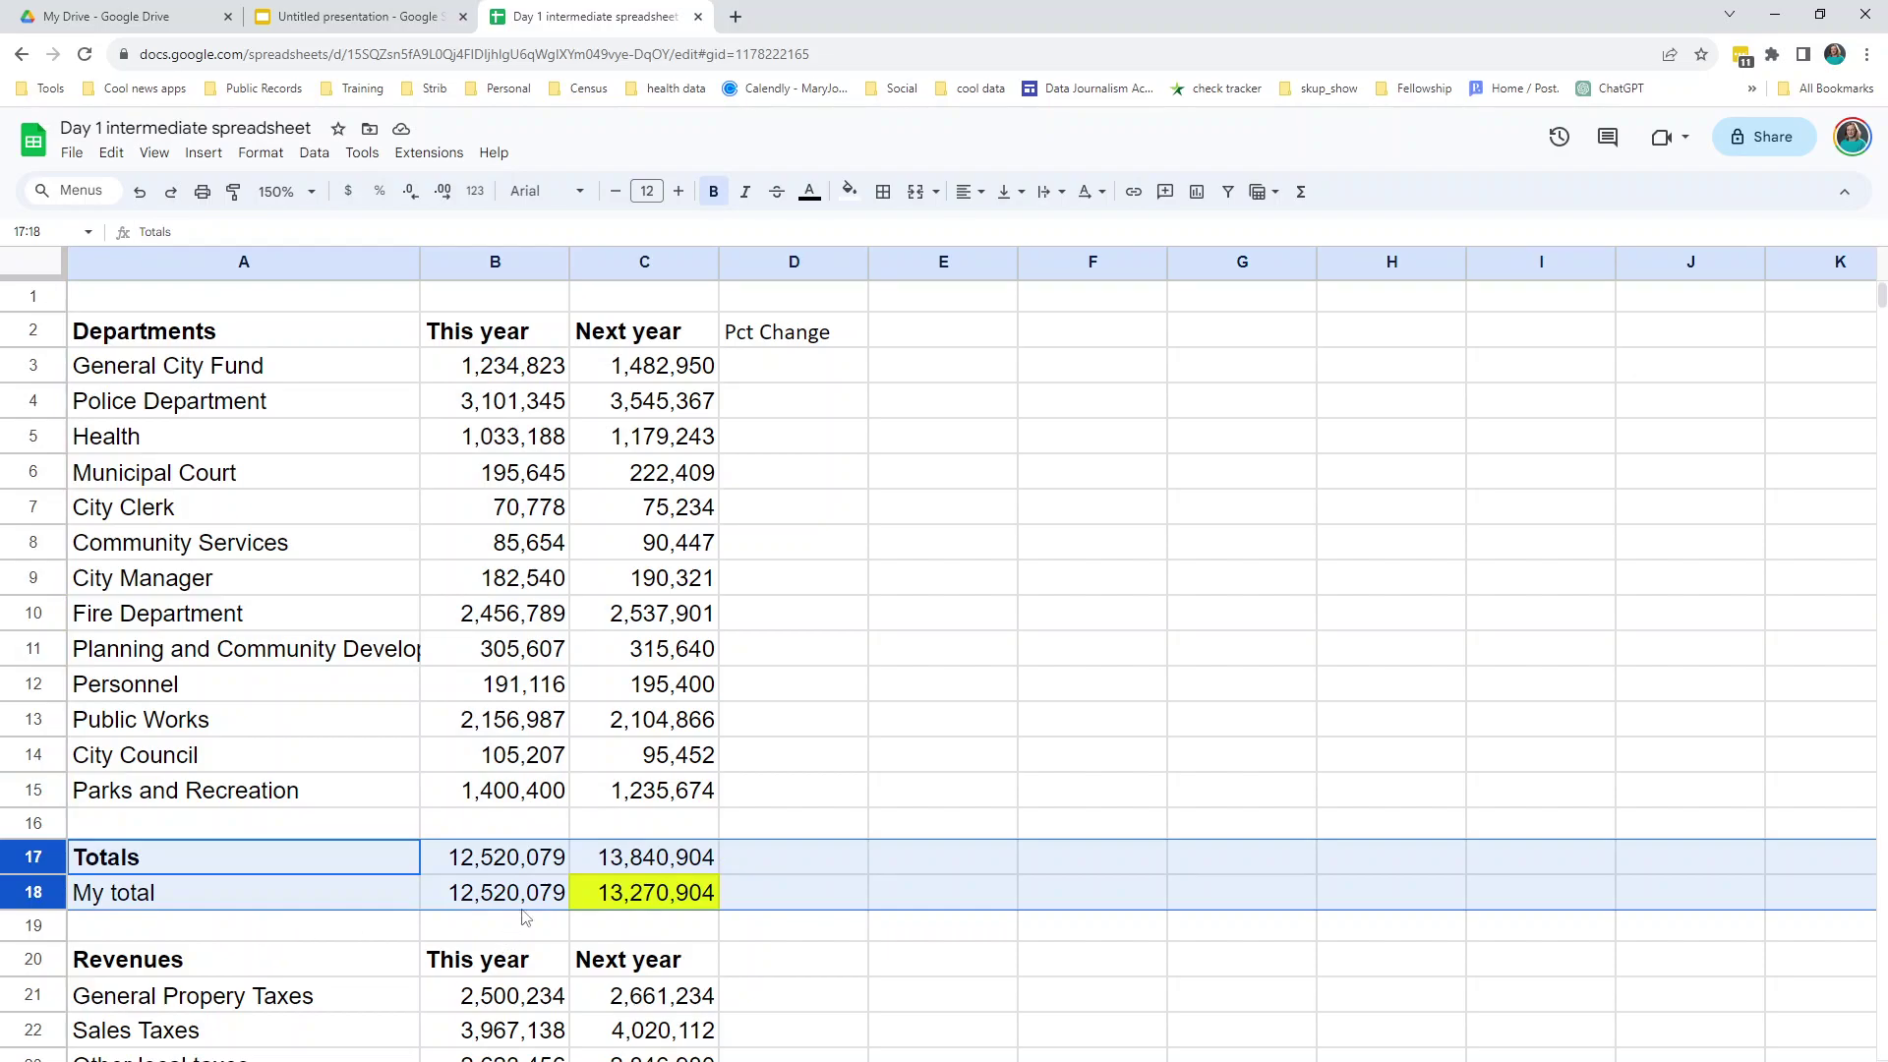
left_click(371, 672)
- Calculate the General City Fund's percent change in D3 with the formula =(c3-b3)/b3, and dismiss the autofill suggestion
left_click(789, 377)
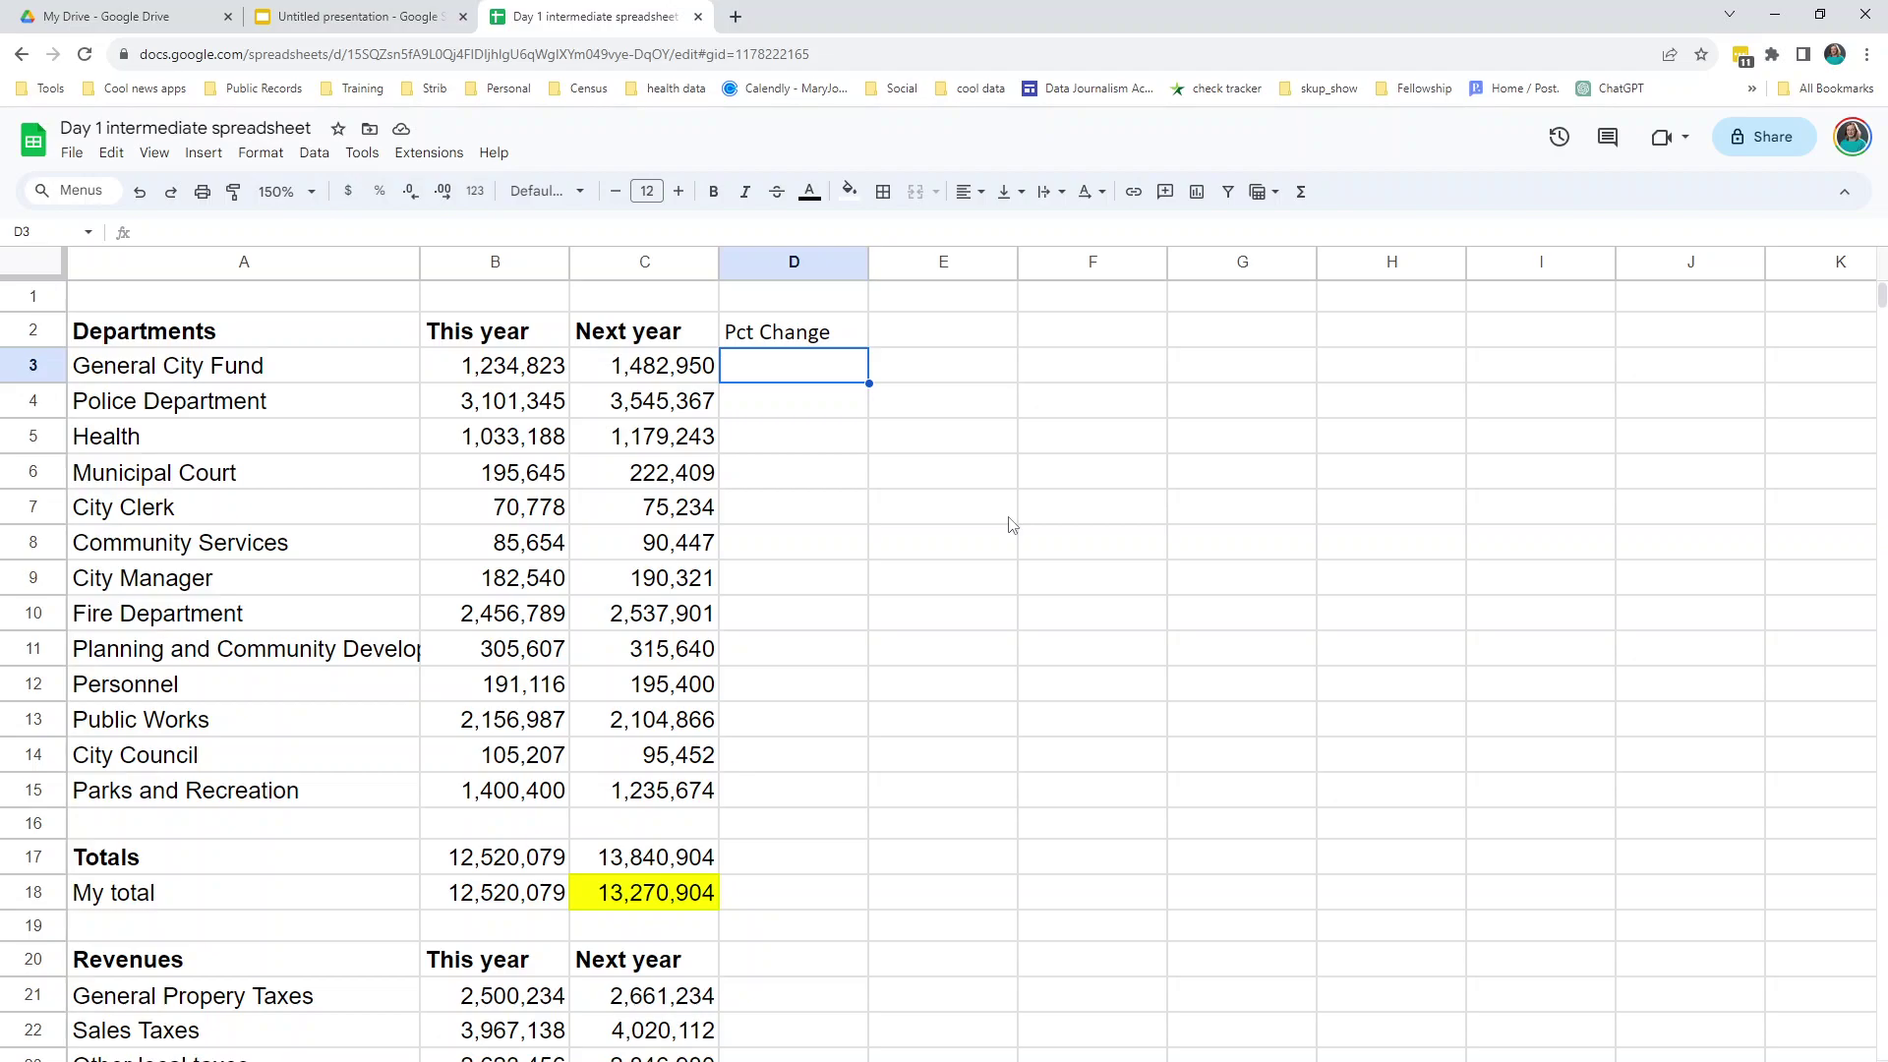
type("=(")
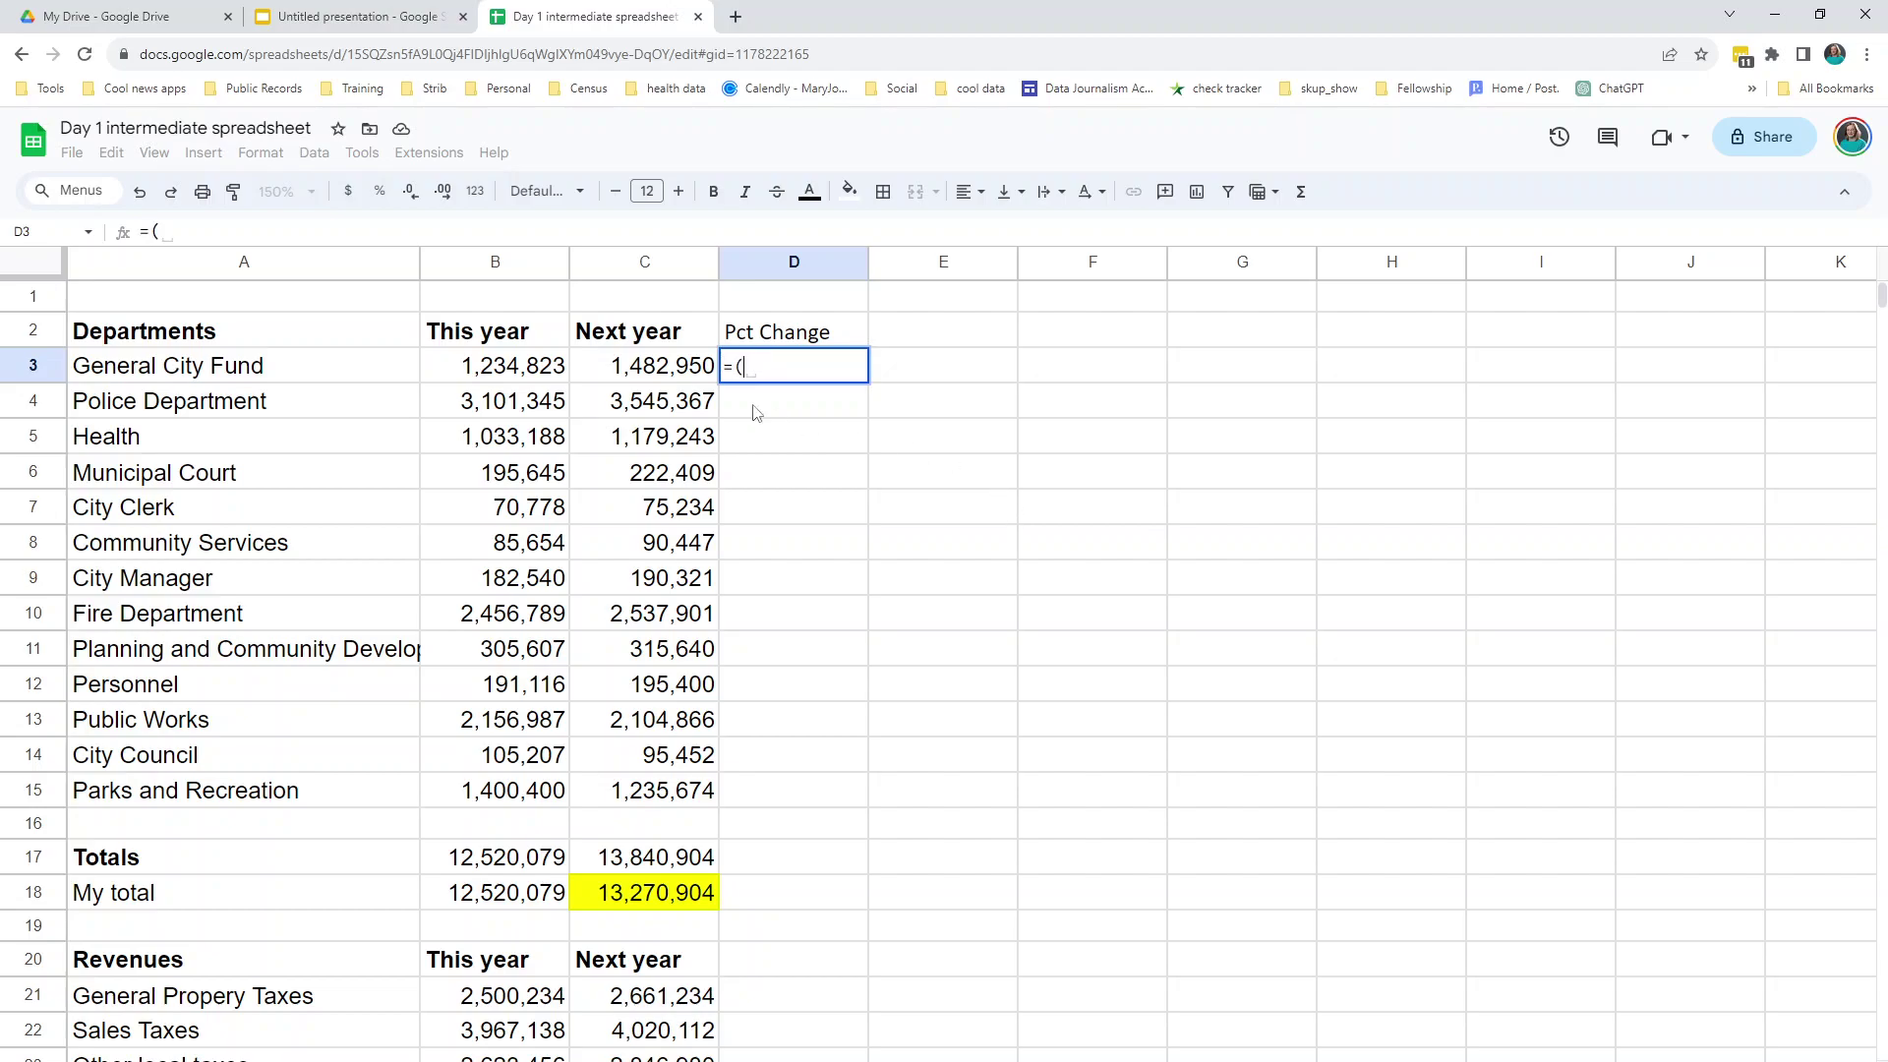
type("c")
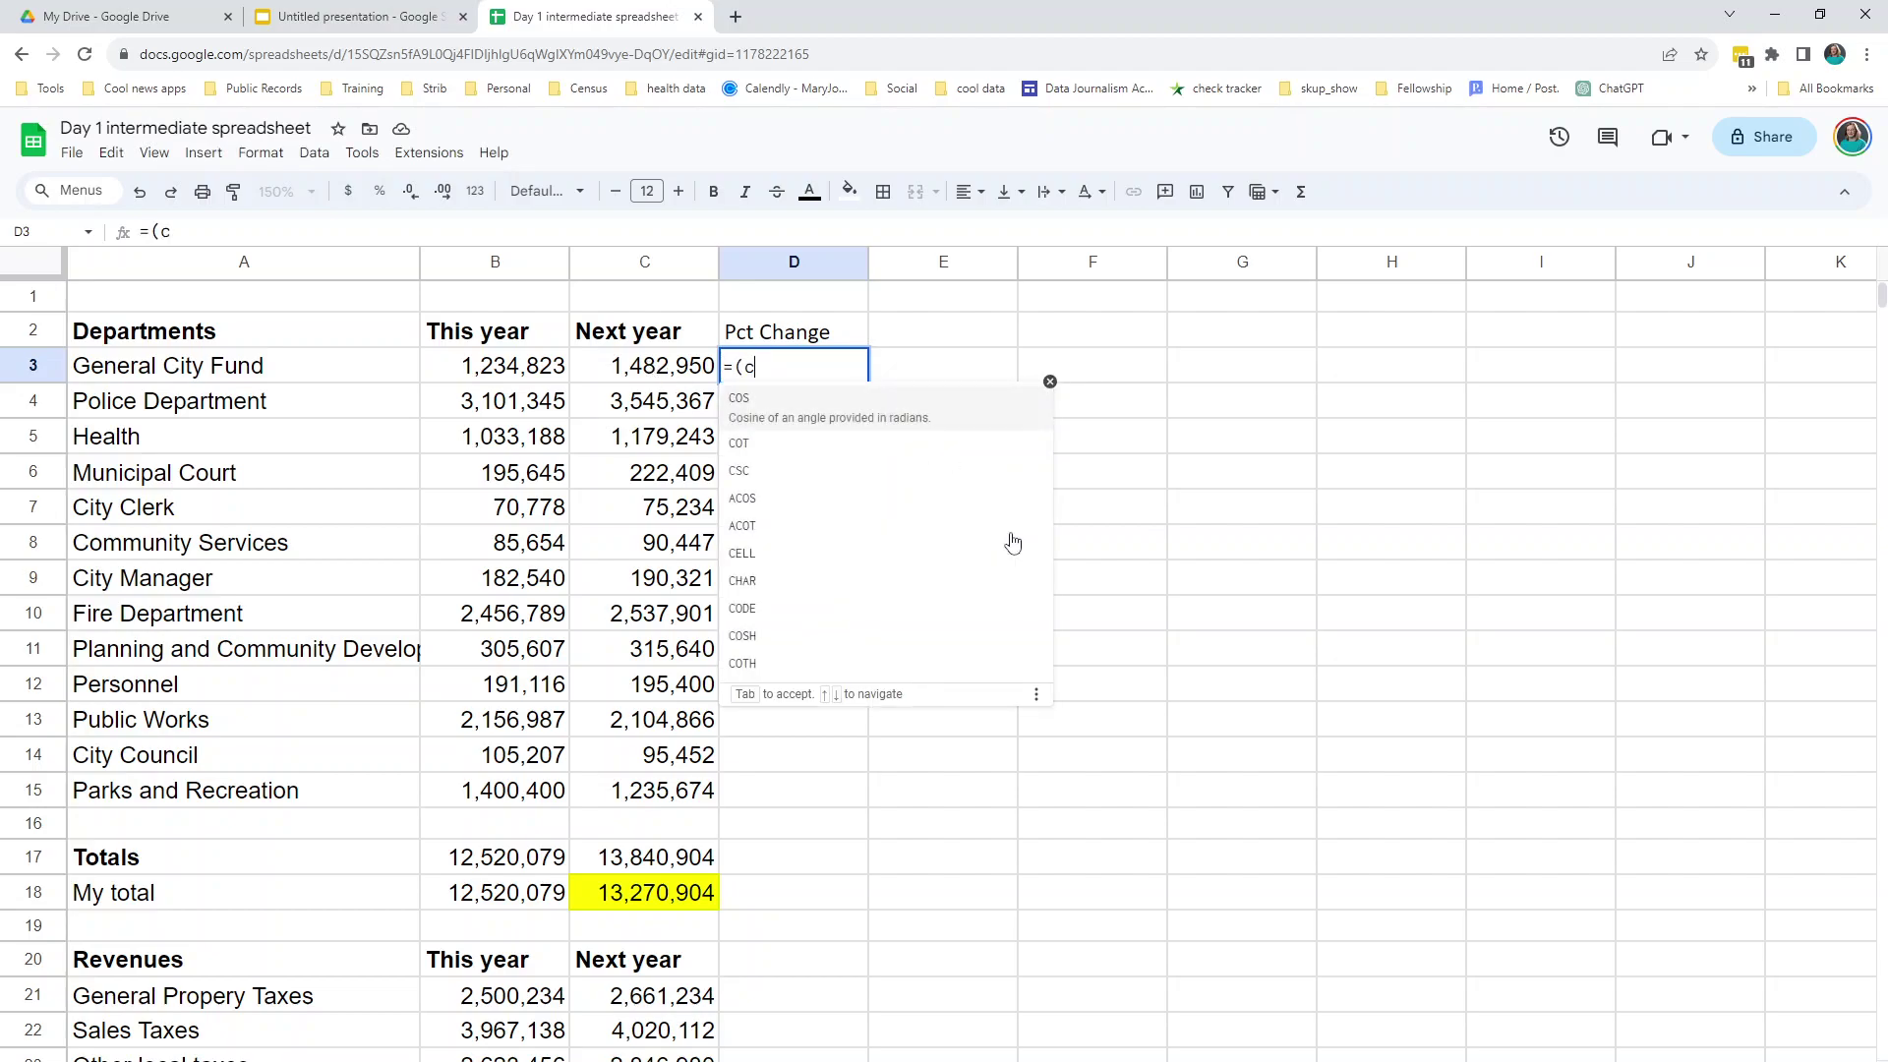
type("3-b3")
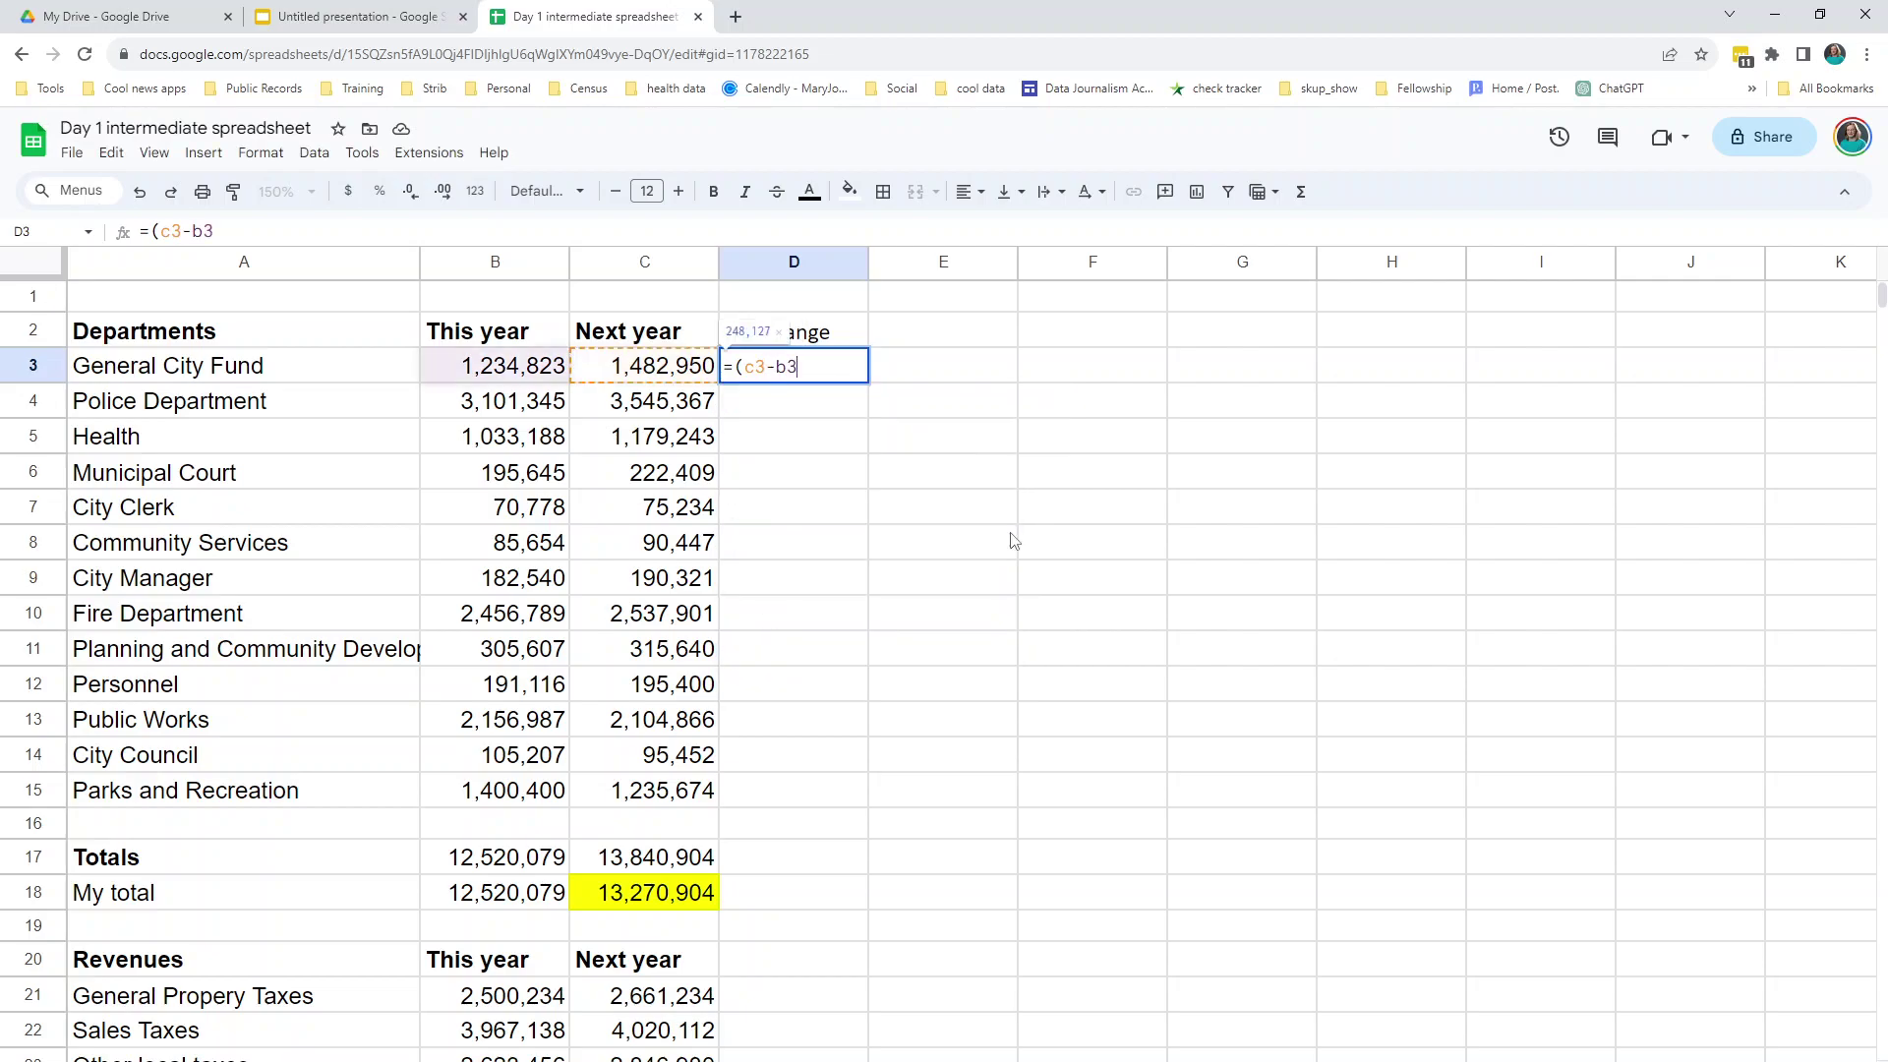
type(")")
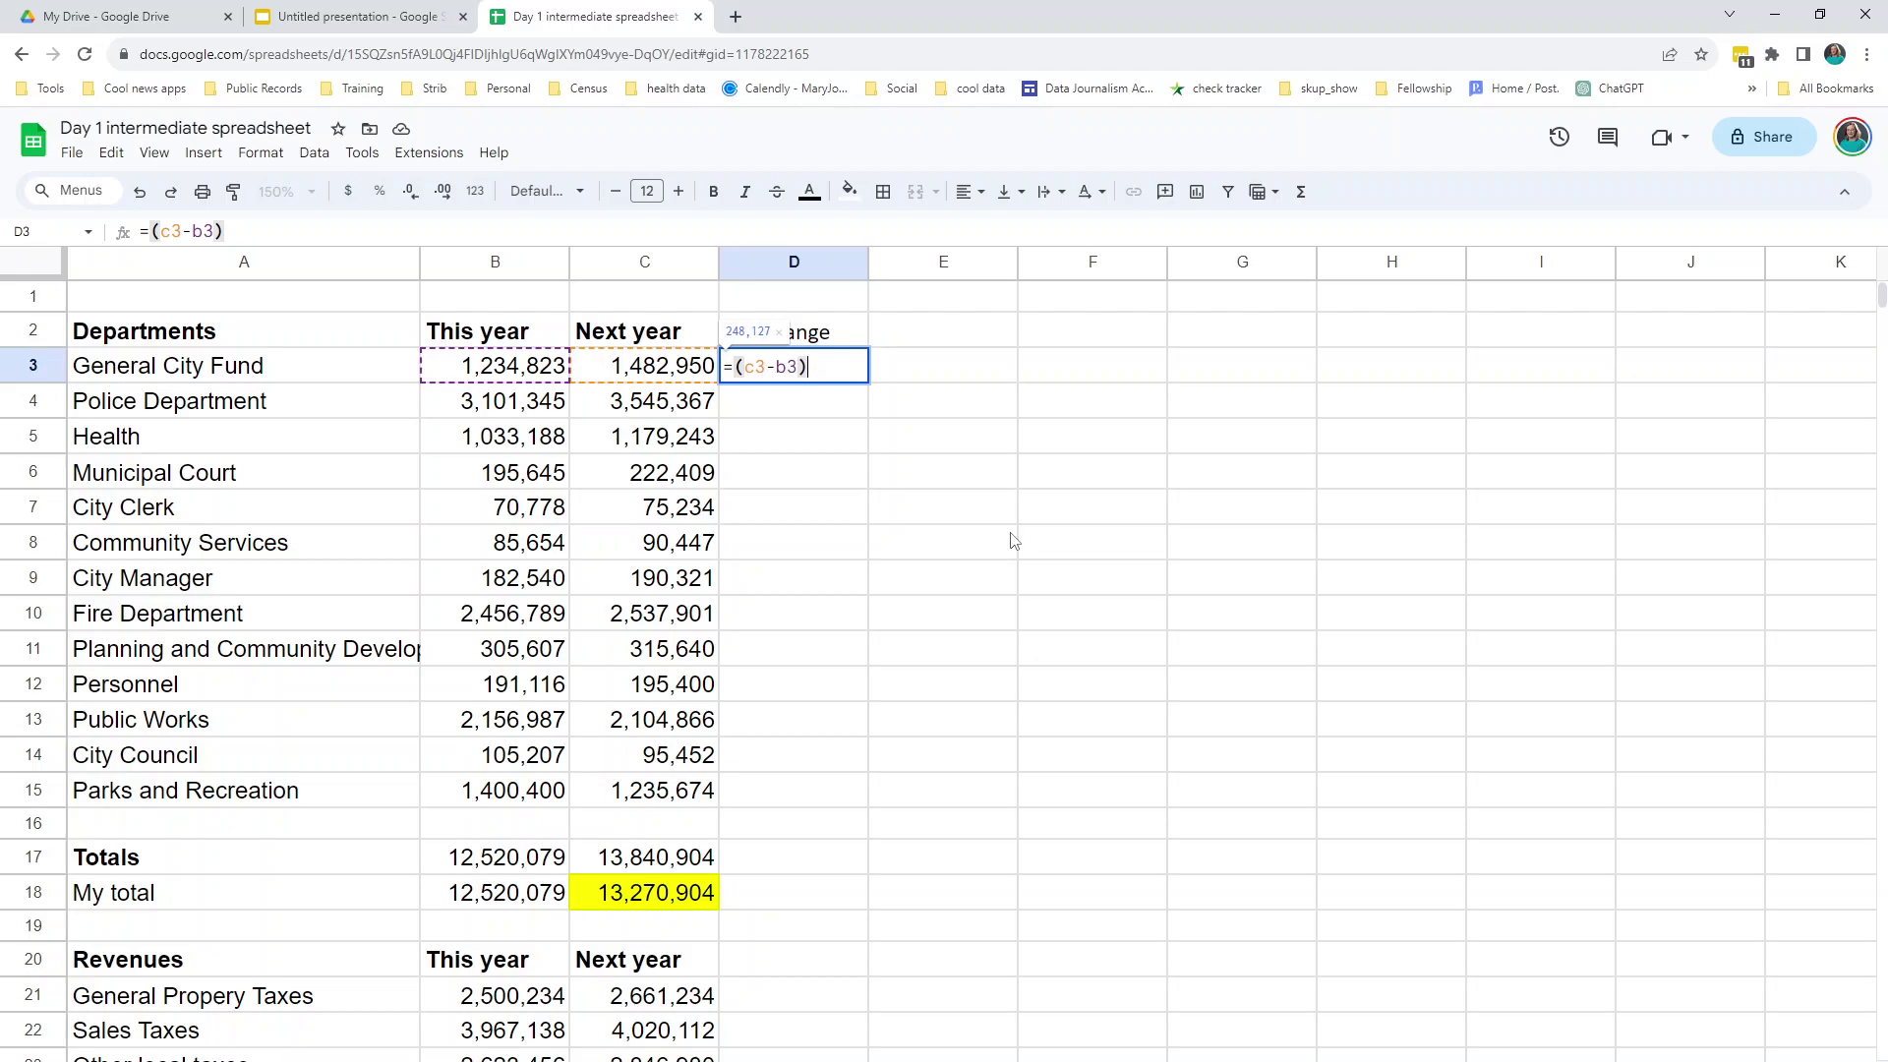
type("/")
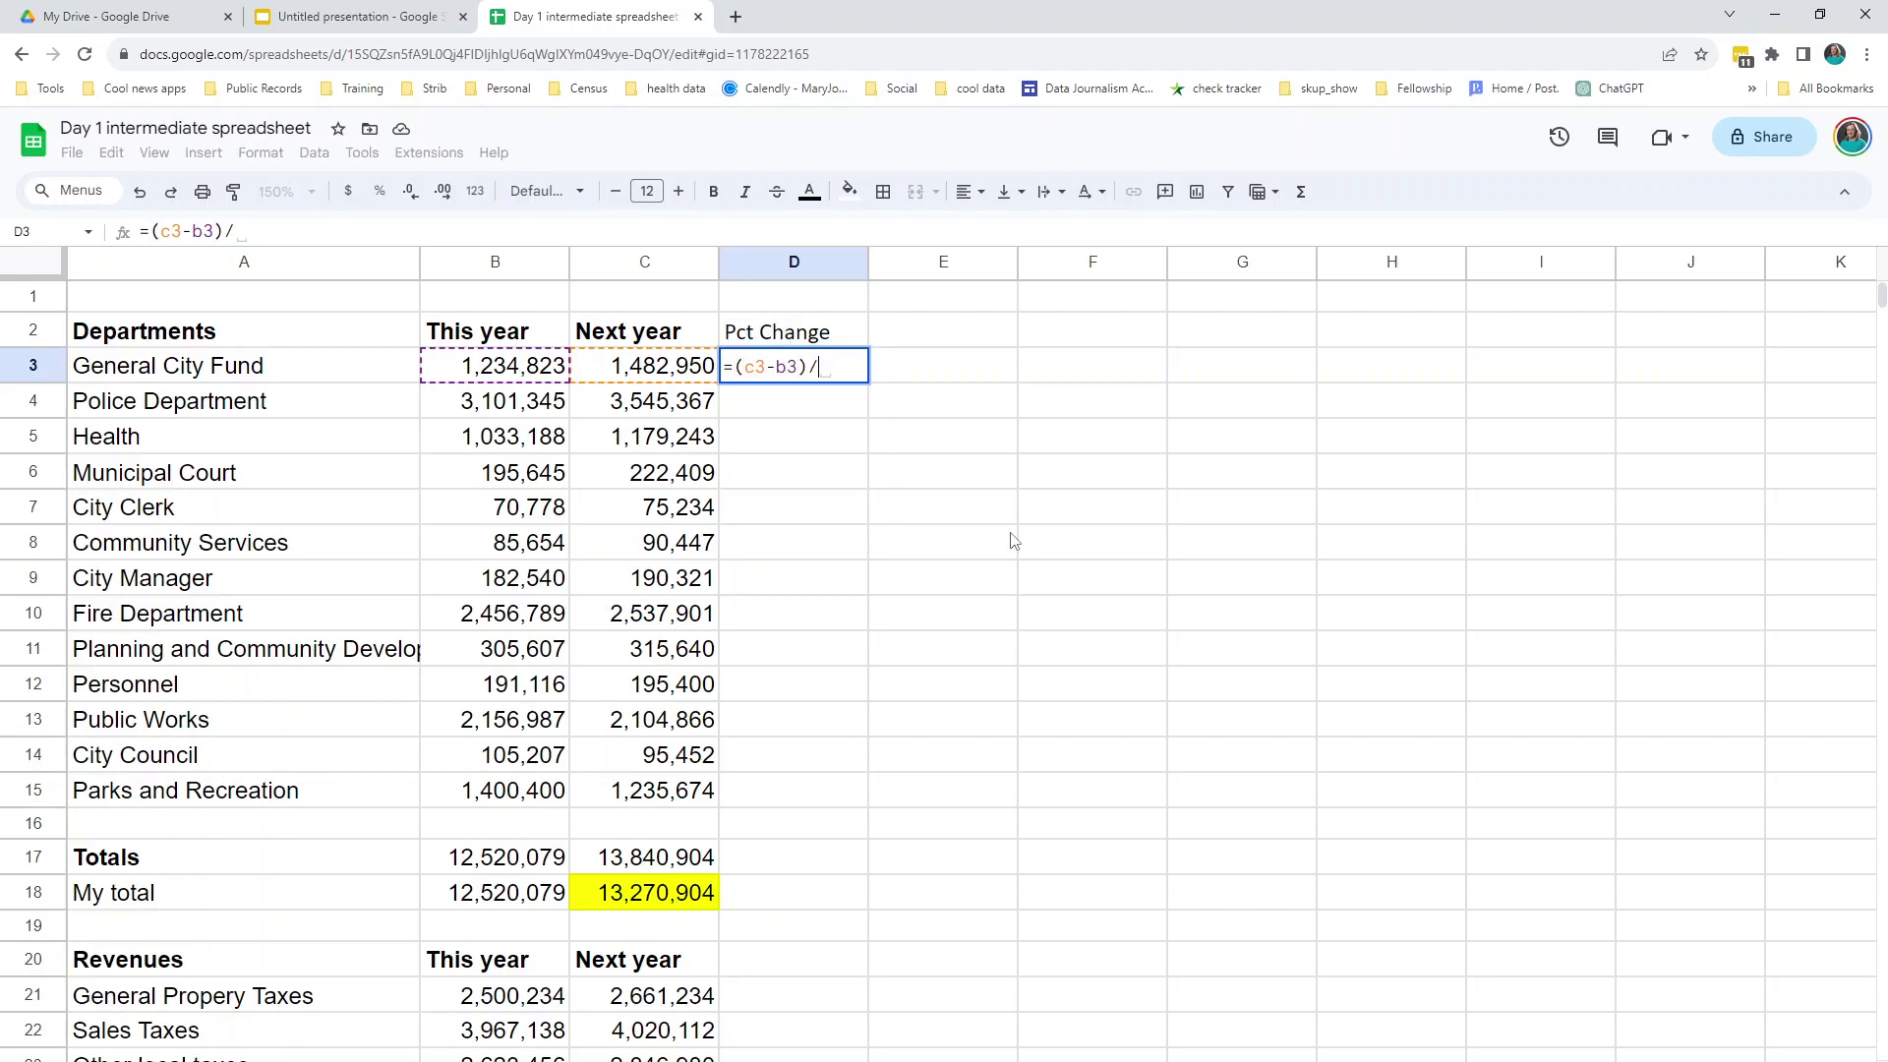
type("b3")
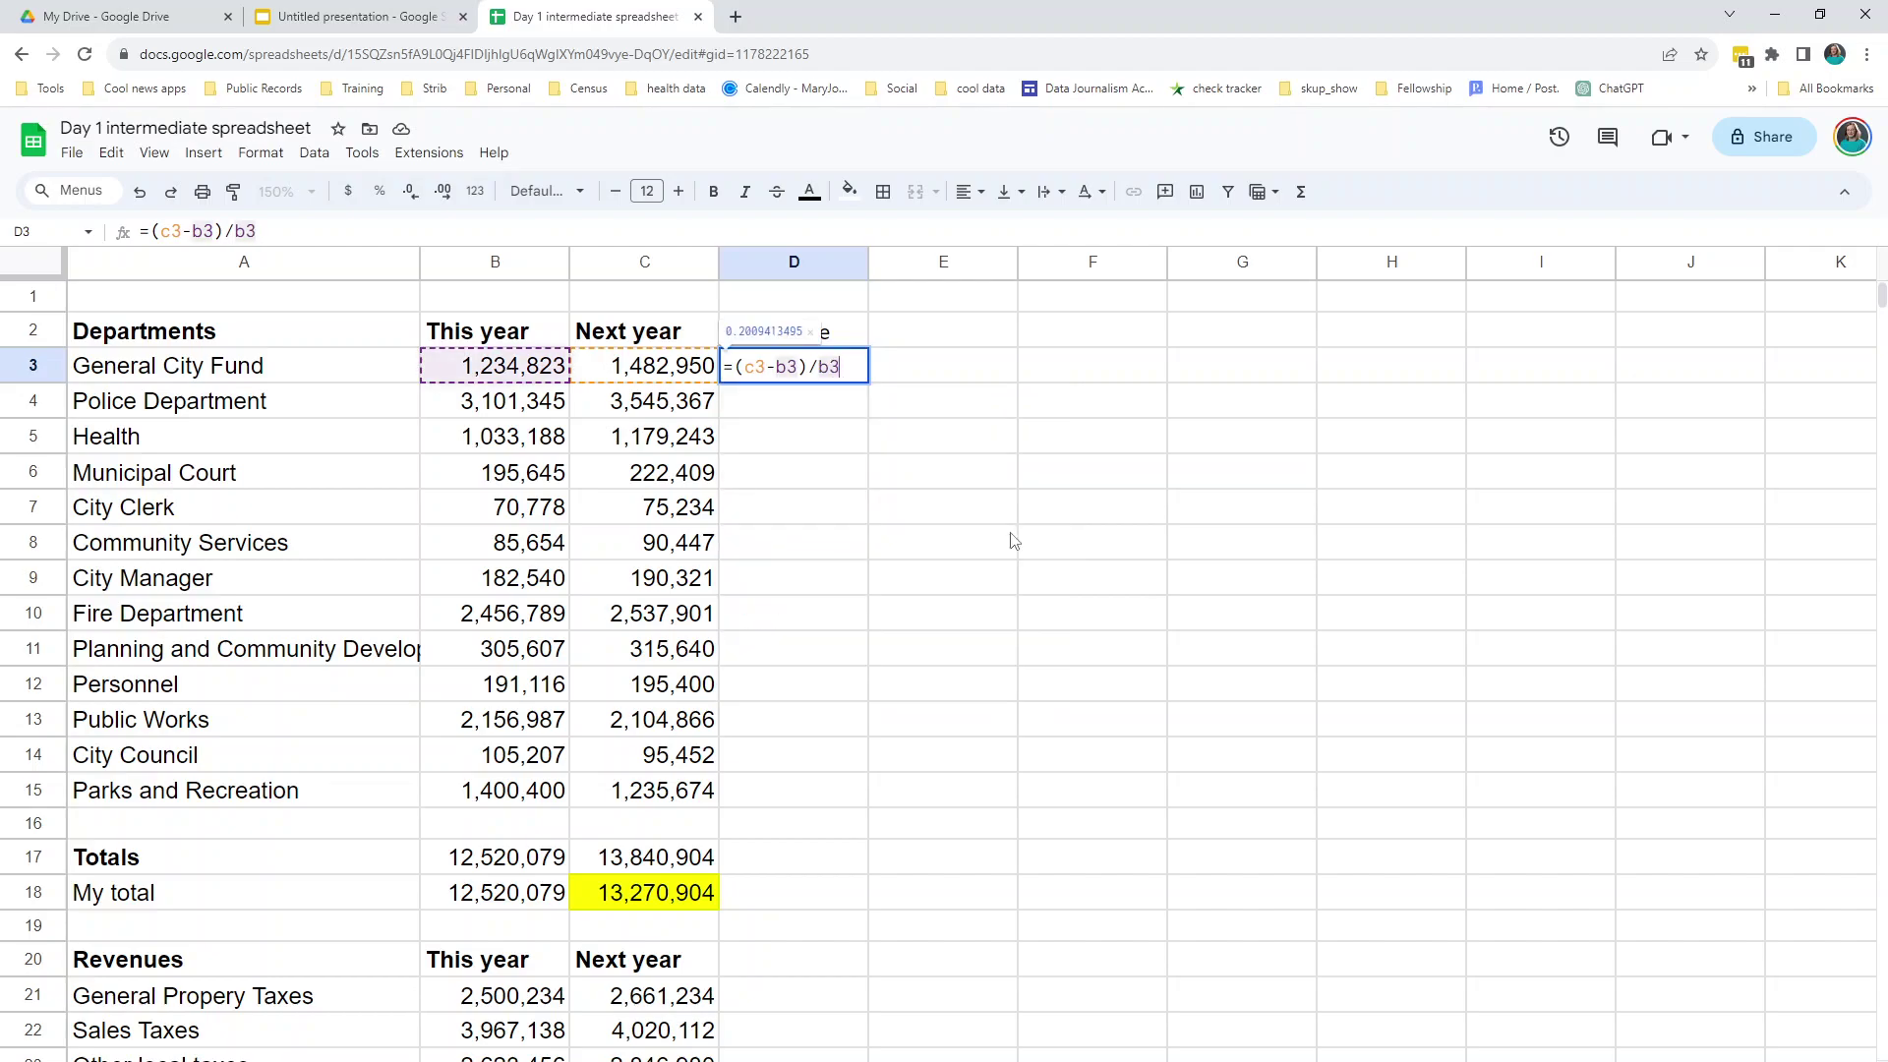
key("Return")
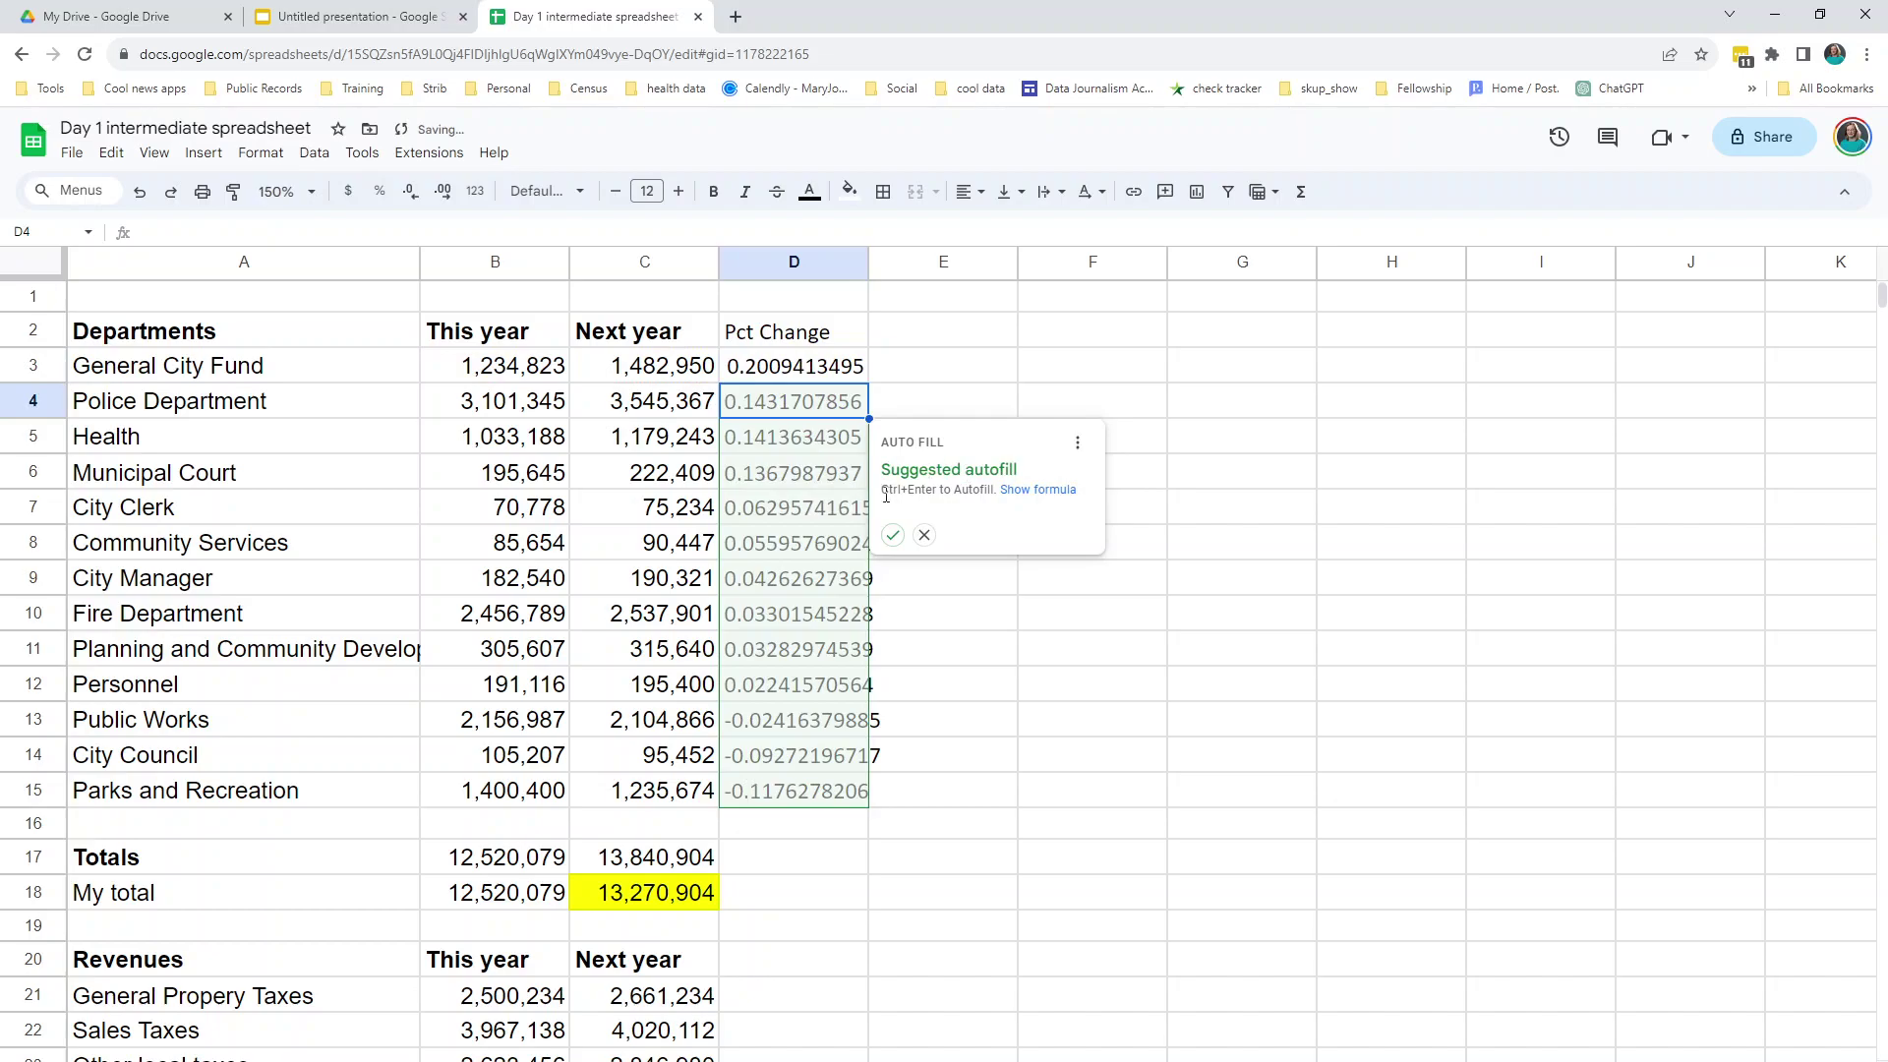
left_click(926, 536)
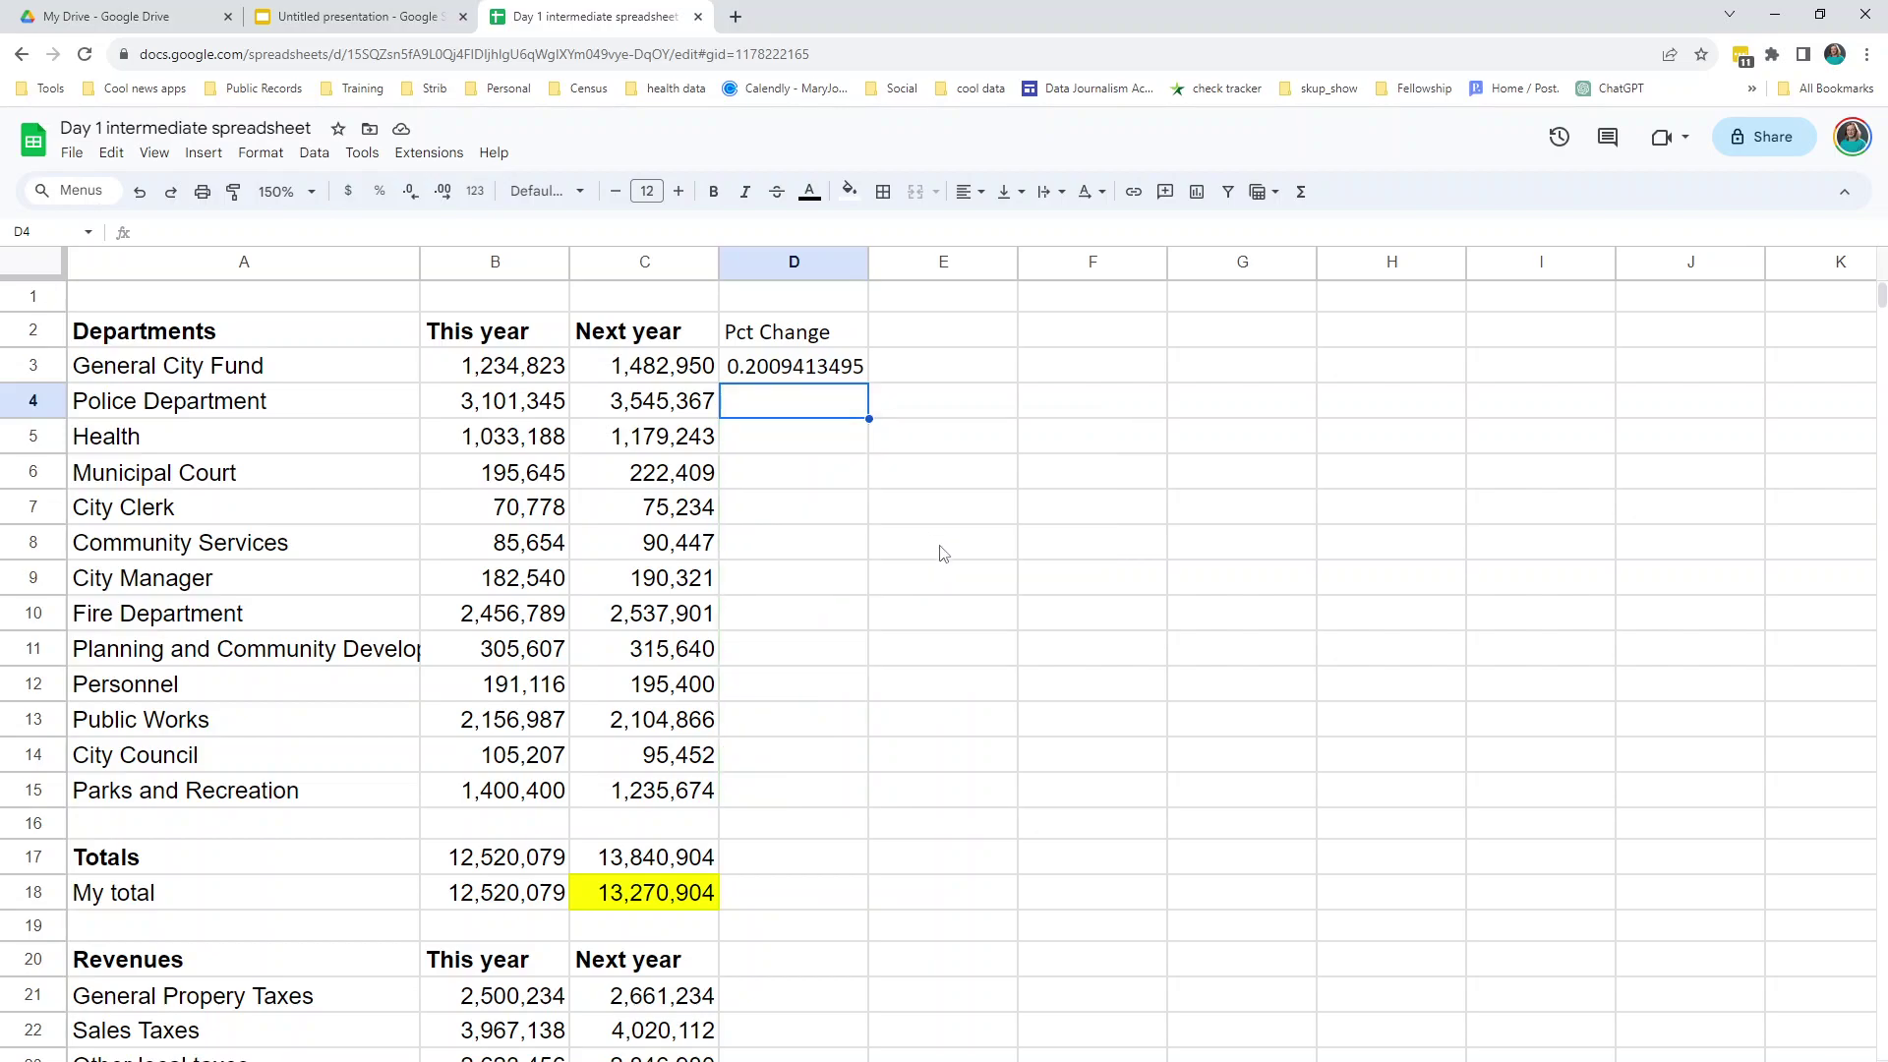
- Review the cell references in D3's formula and format the cell as a percentage with one decimal place
double_click(797, 368)
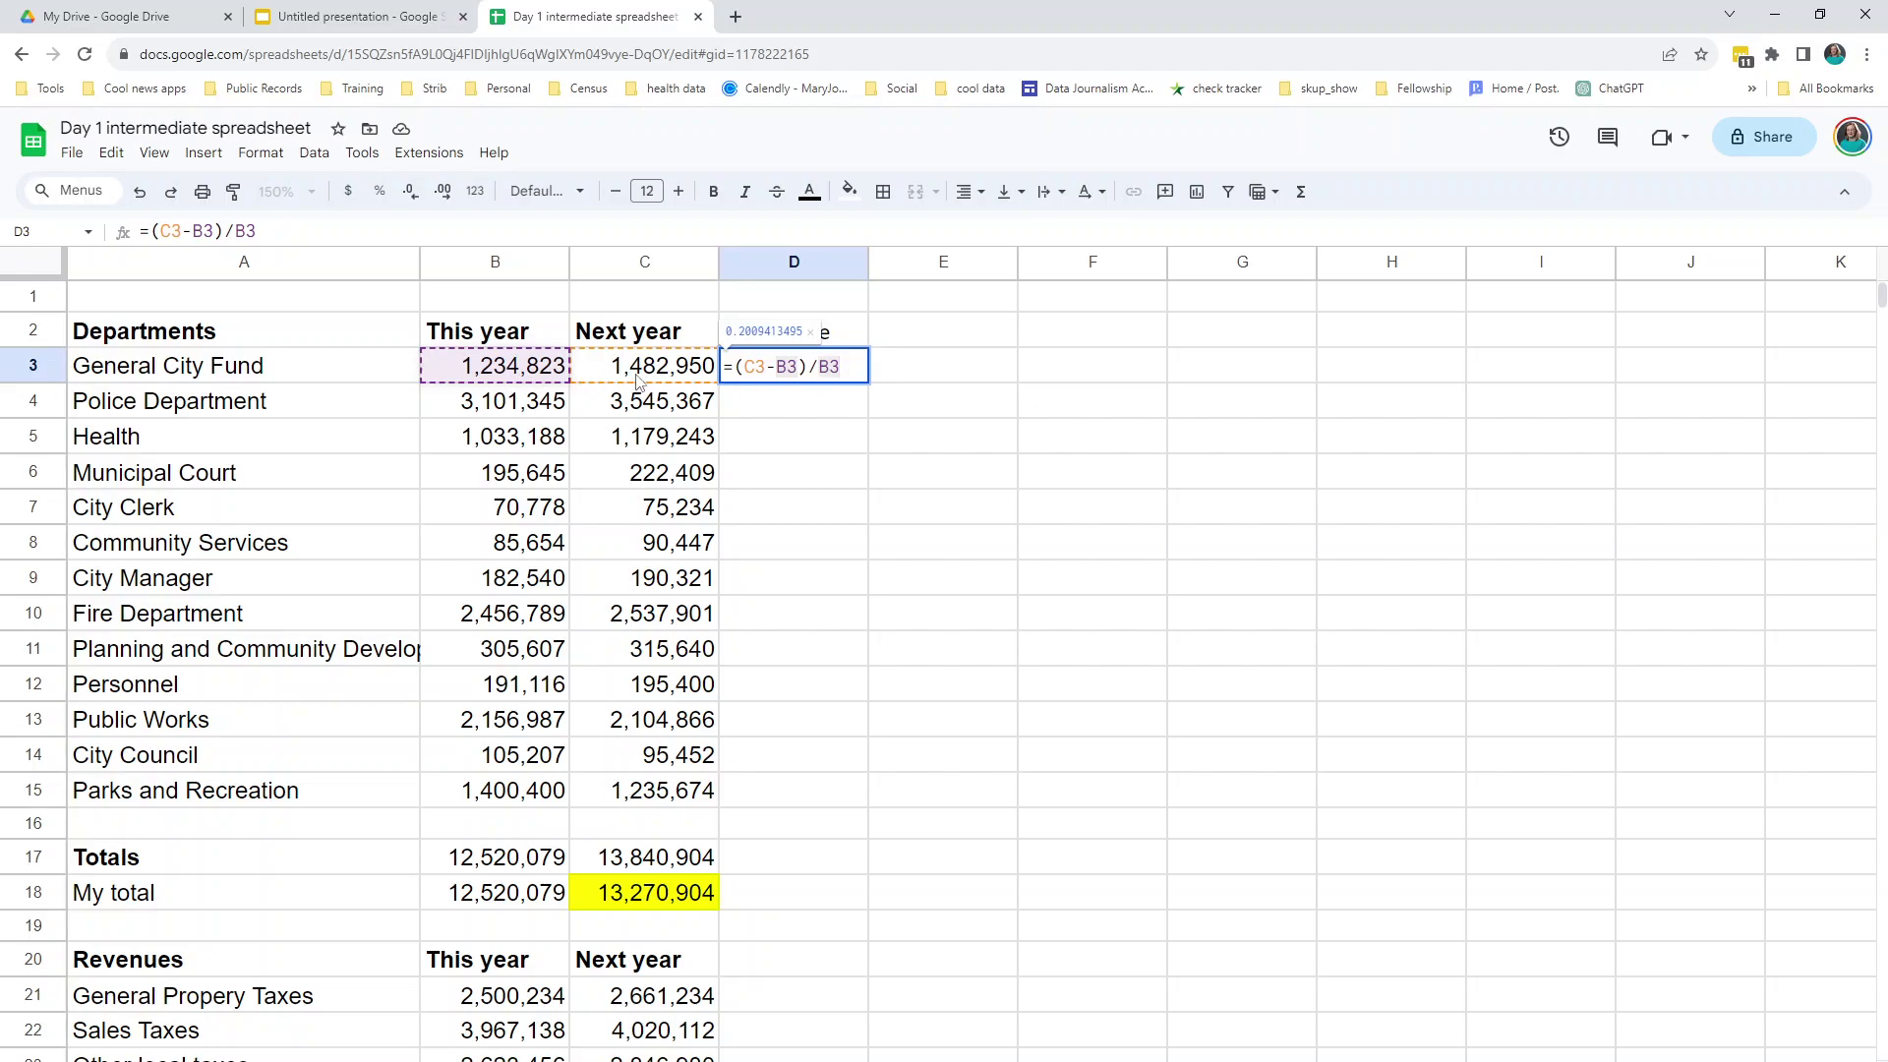
key("Return")
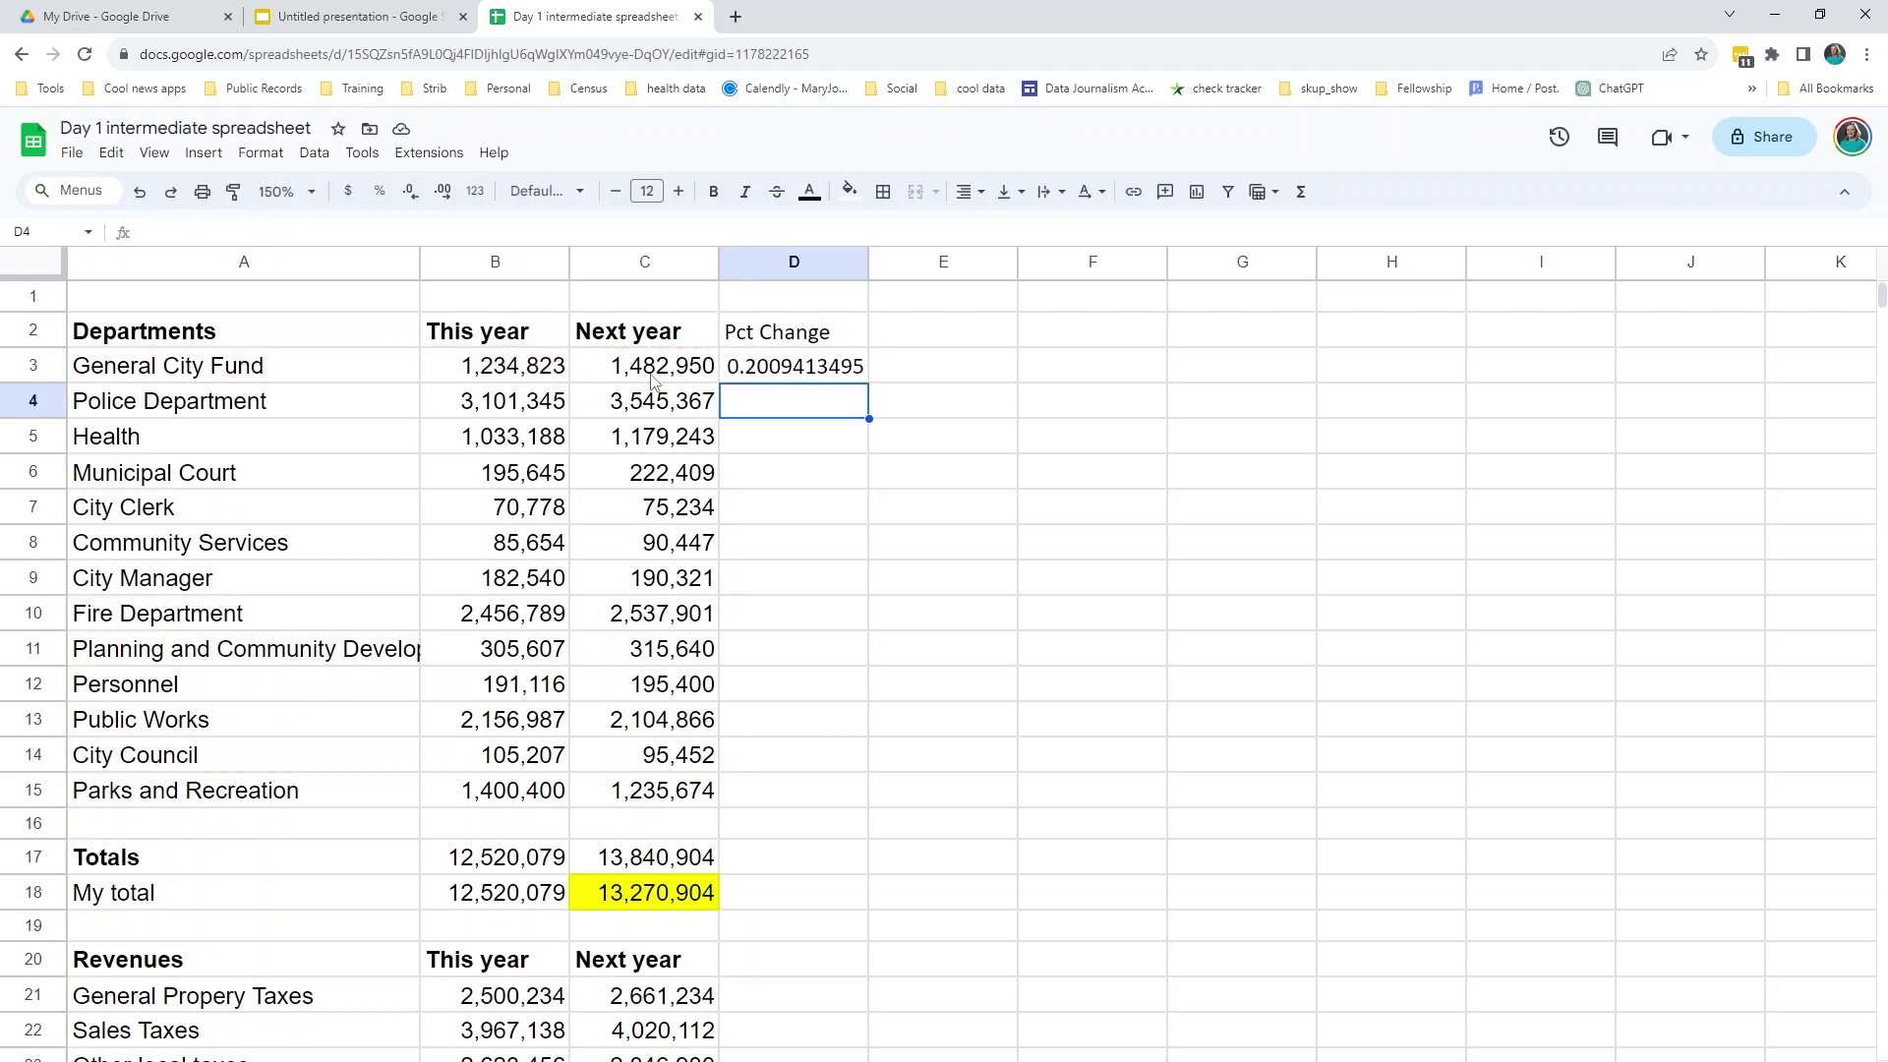
left_click(787, 369)
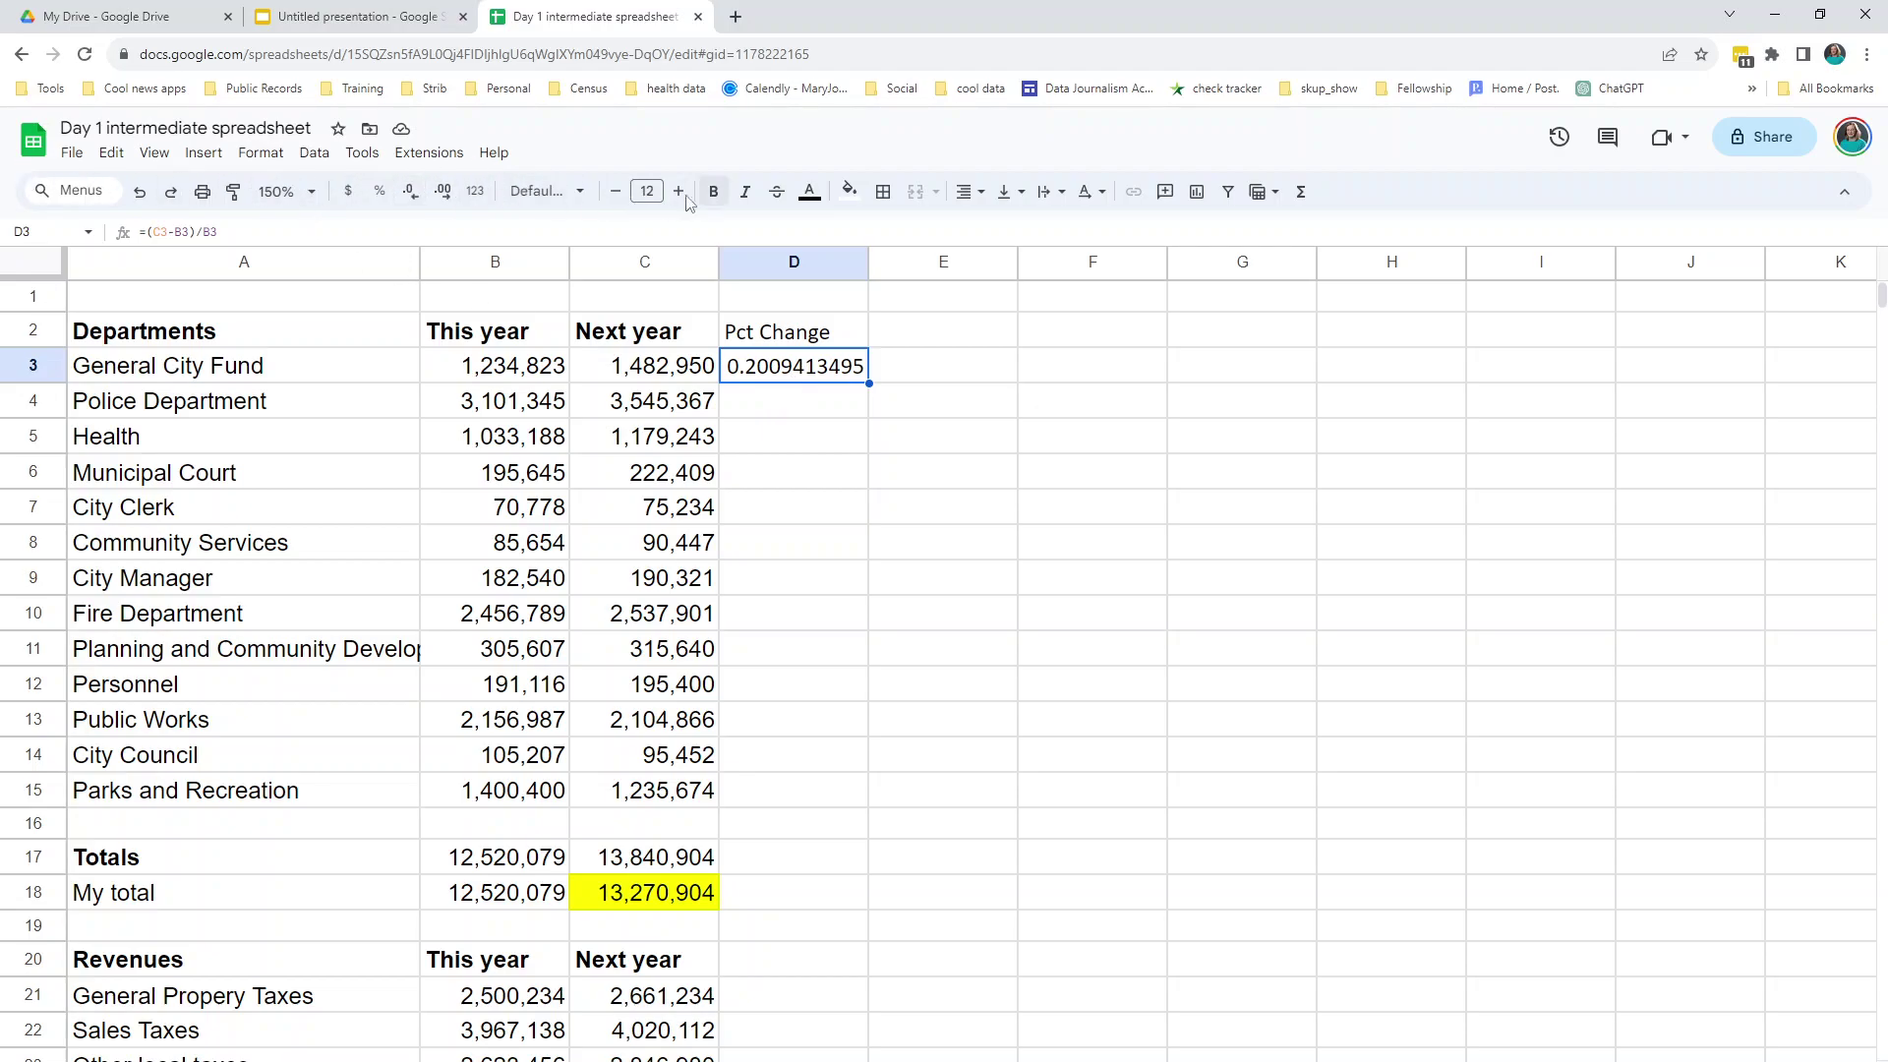
left_click(378, 193)
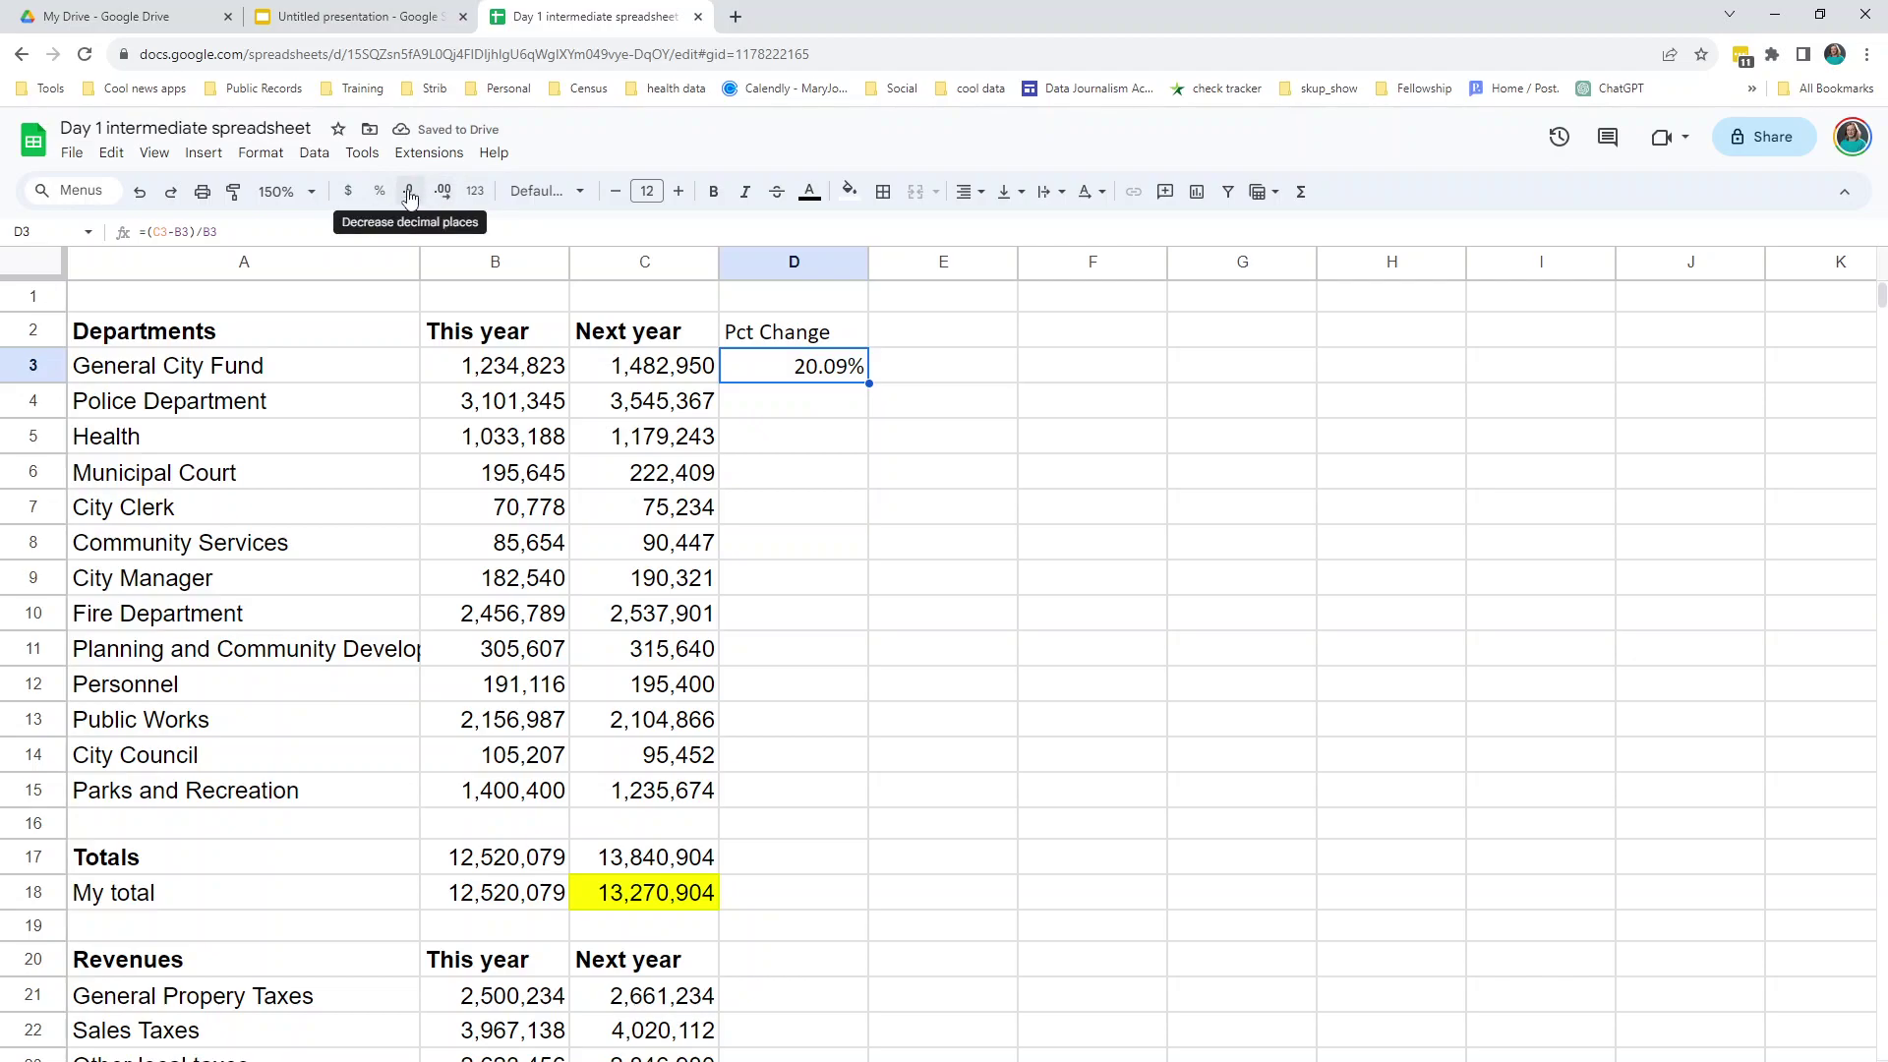
left_click(410, 195)
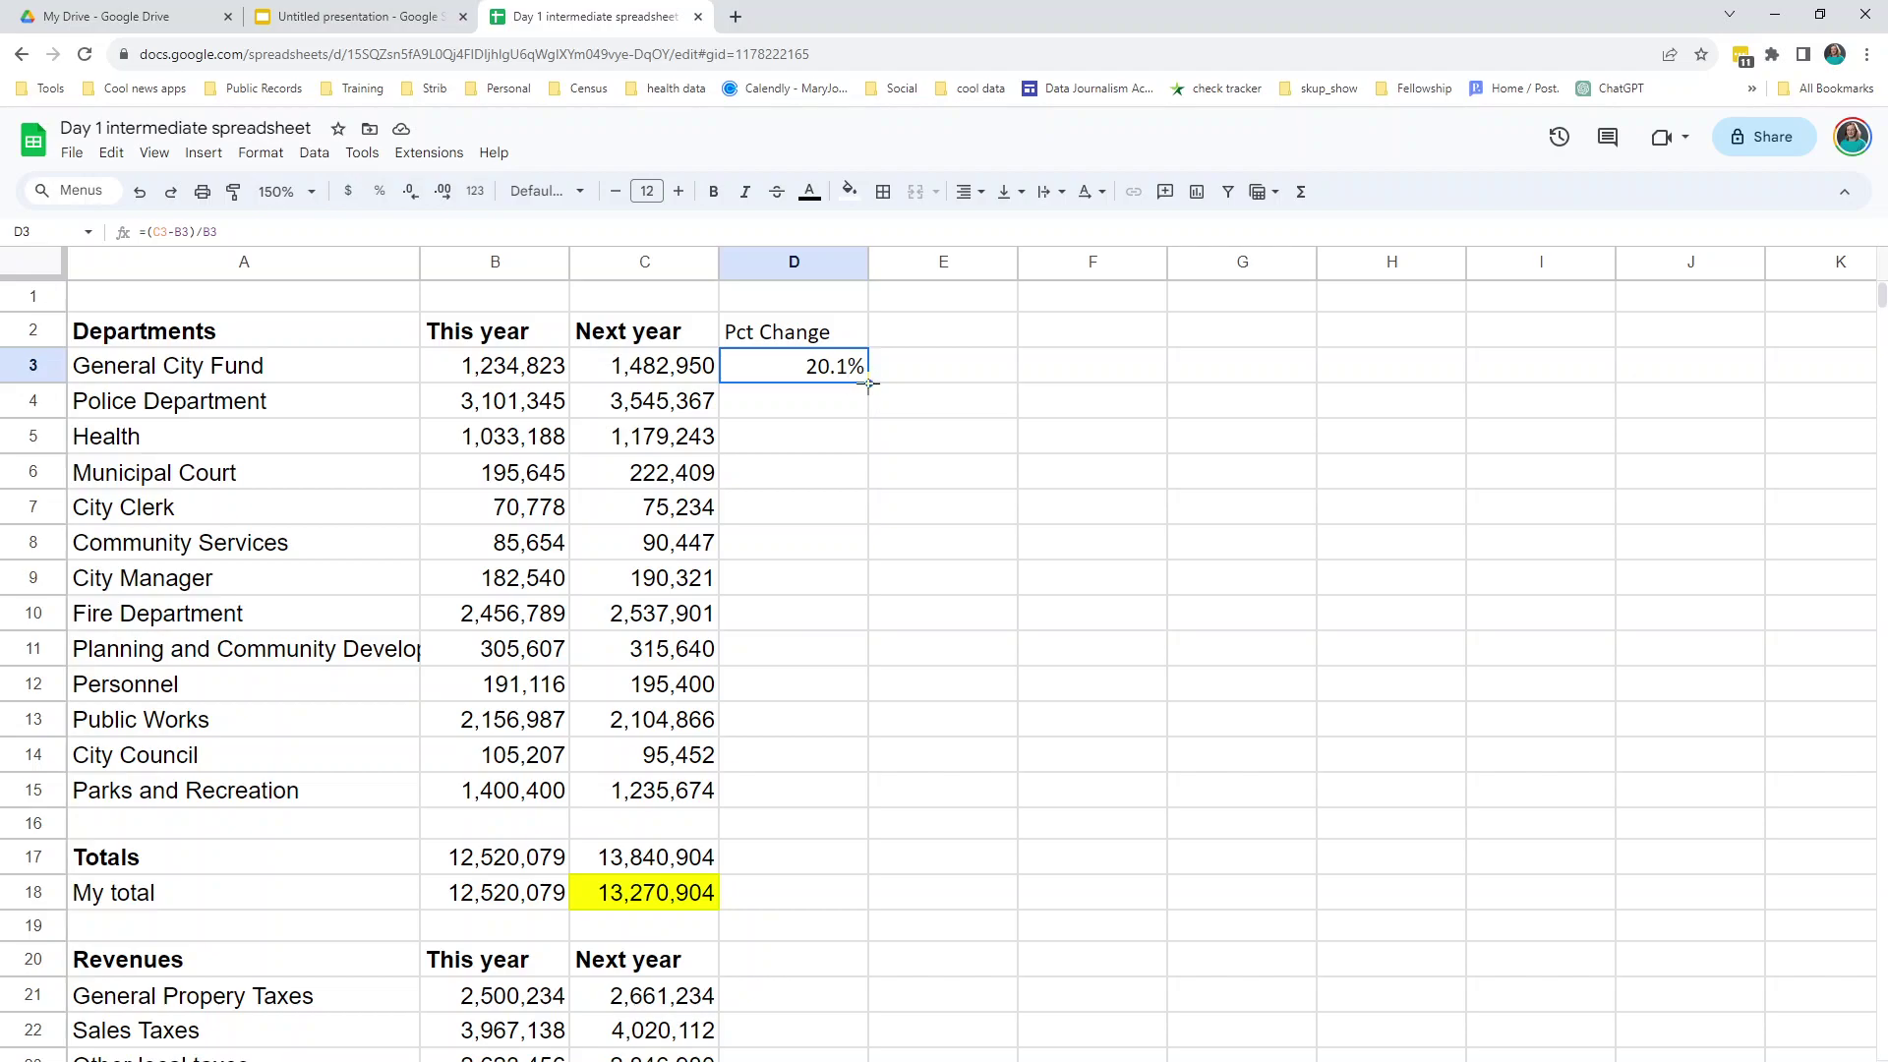
- Fill the percent change formula from D3 down to D15 for all remaining departments
left_click_drag(869, 384, 836, 817)
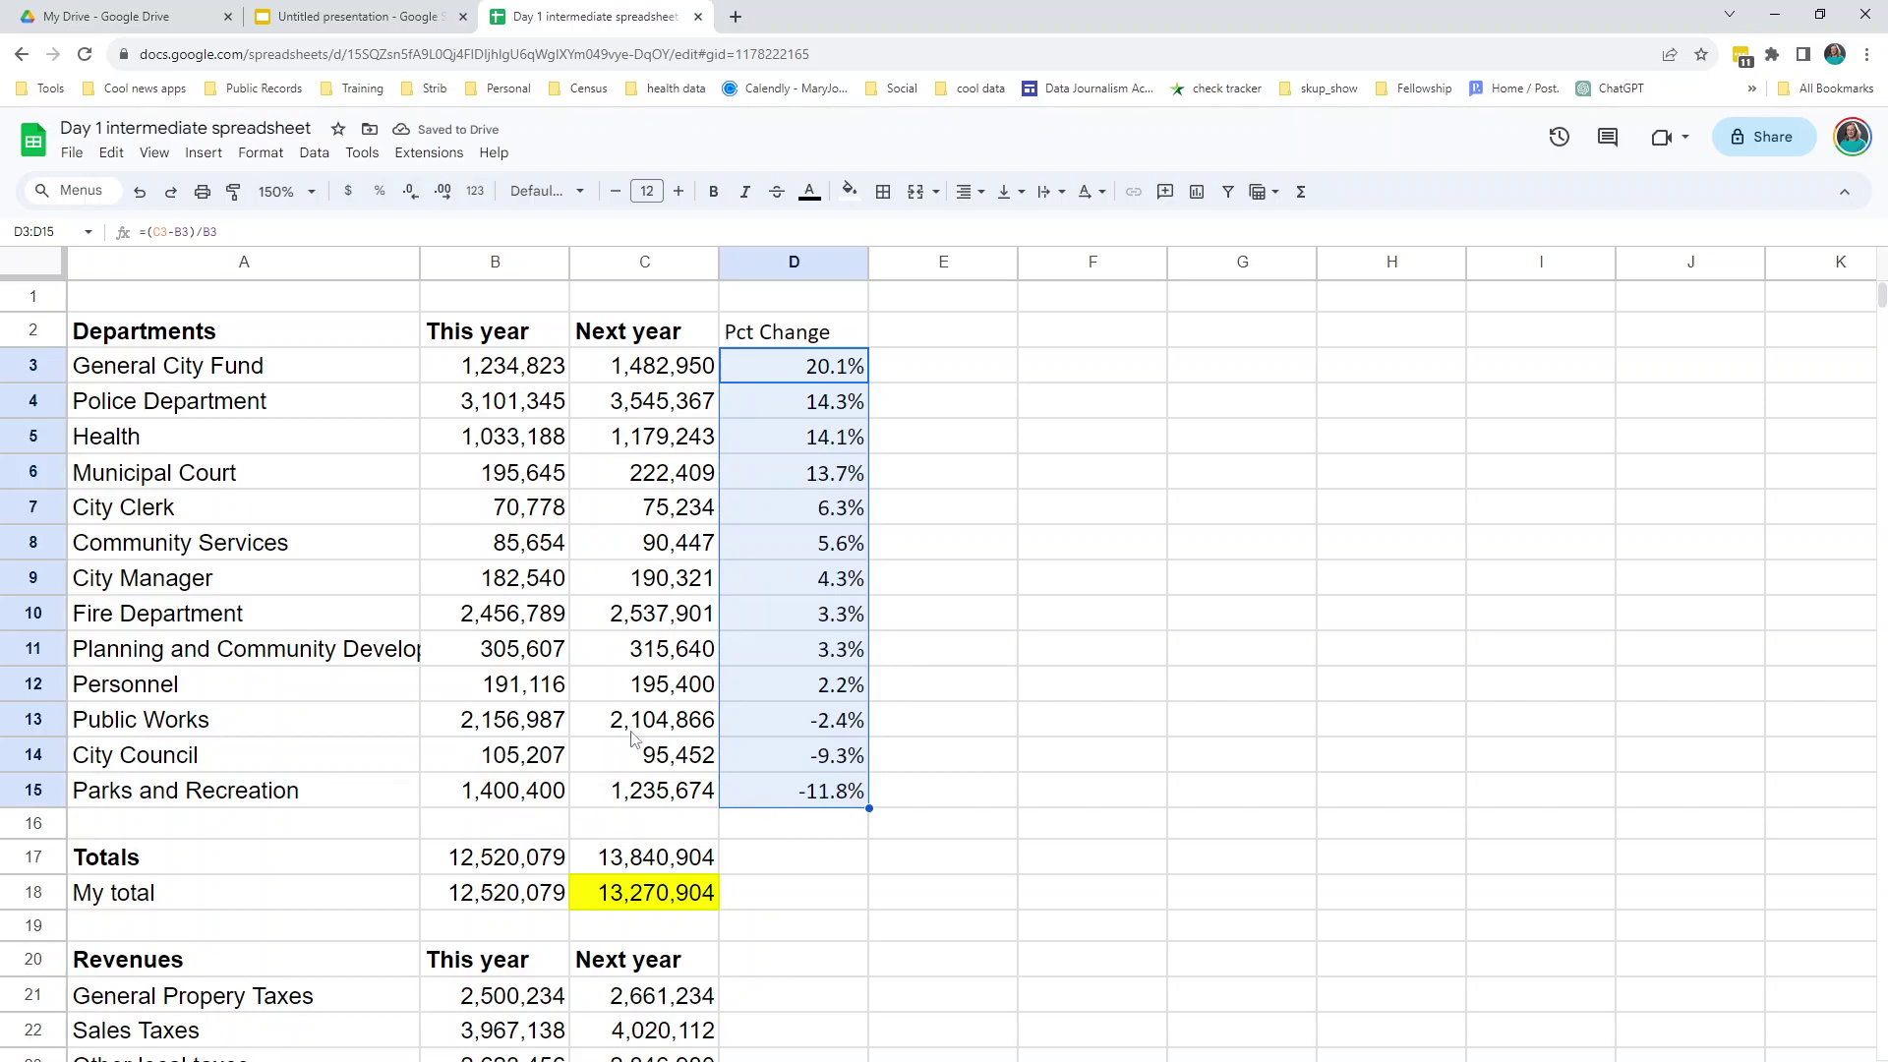
left_click(655, 590)
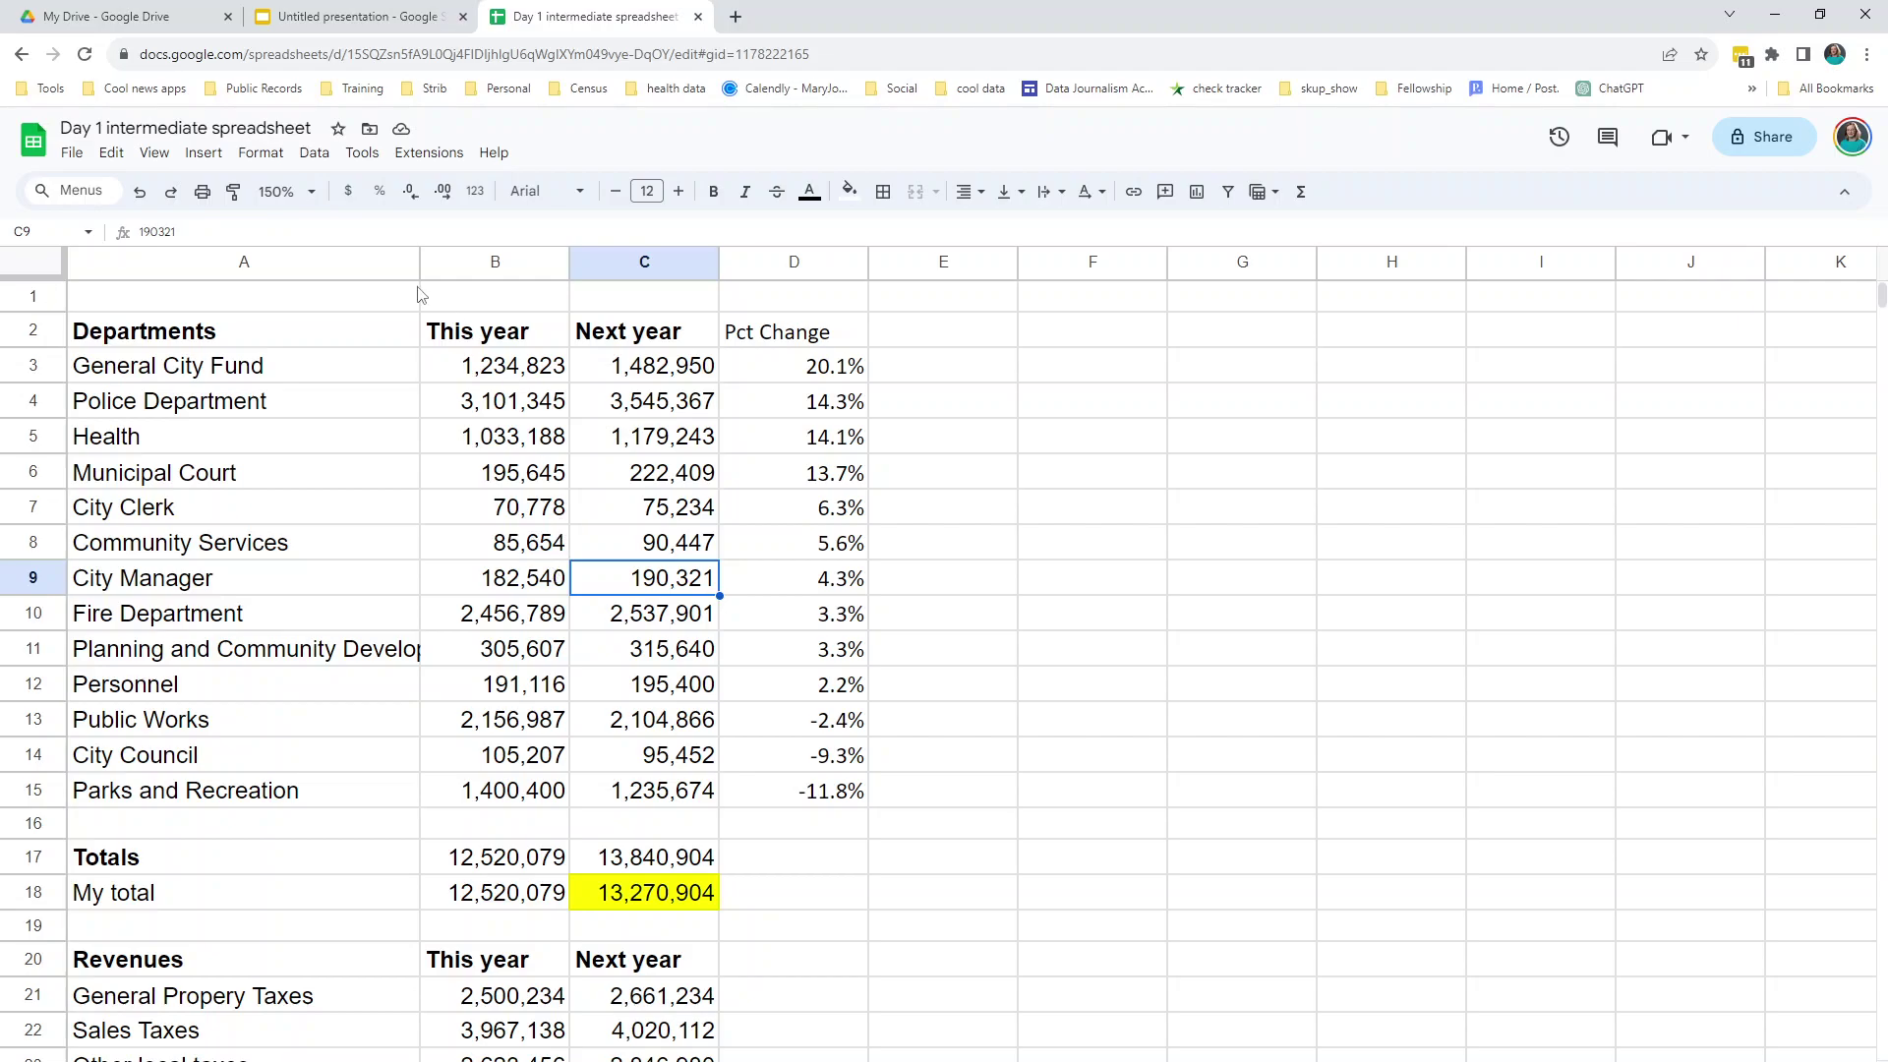
- Inspect the available sheet sorting options, and examine the departments' header row, amounts and Totals row as parts of the data to sort
left_click(313, 153)
mouse_move(327, 190)
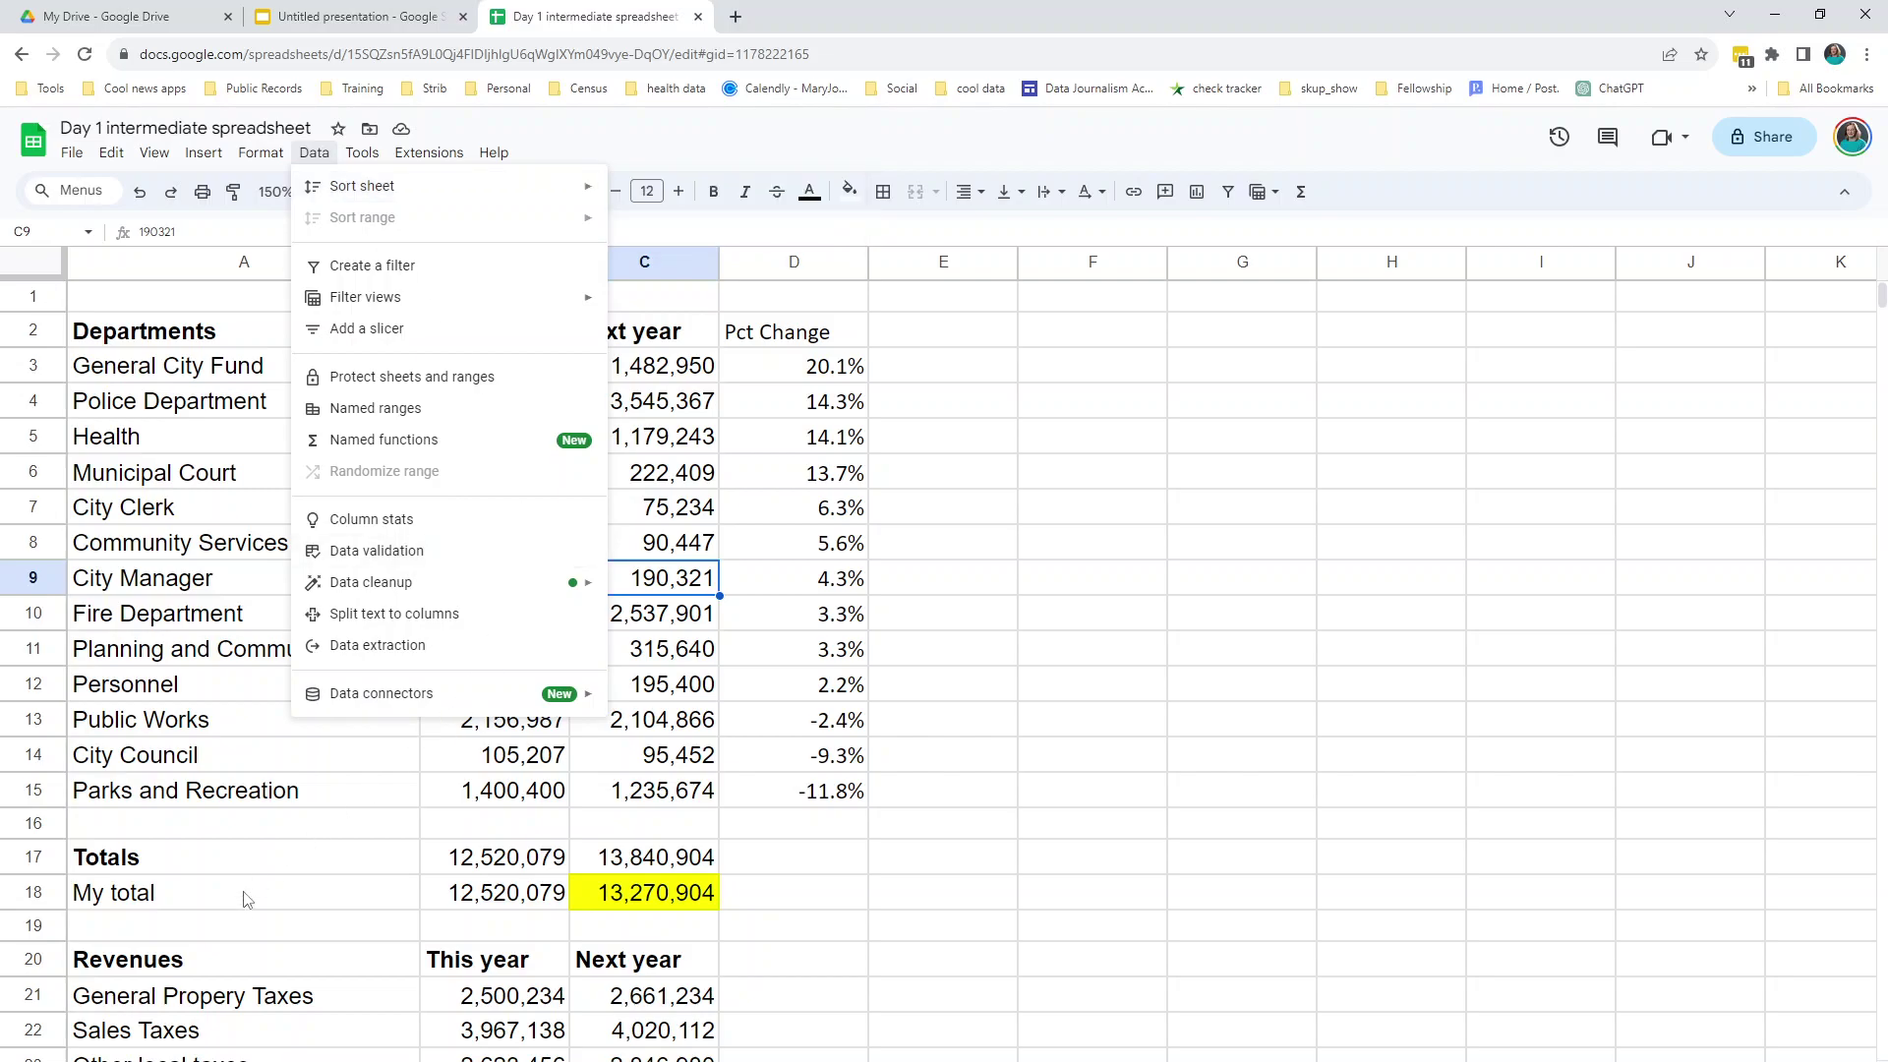
left_click(642, 869)
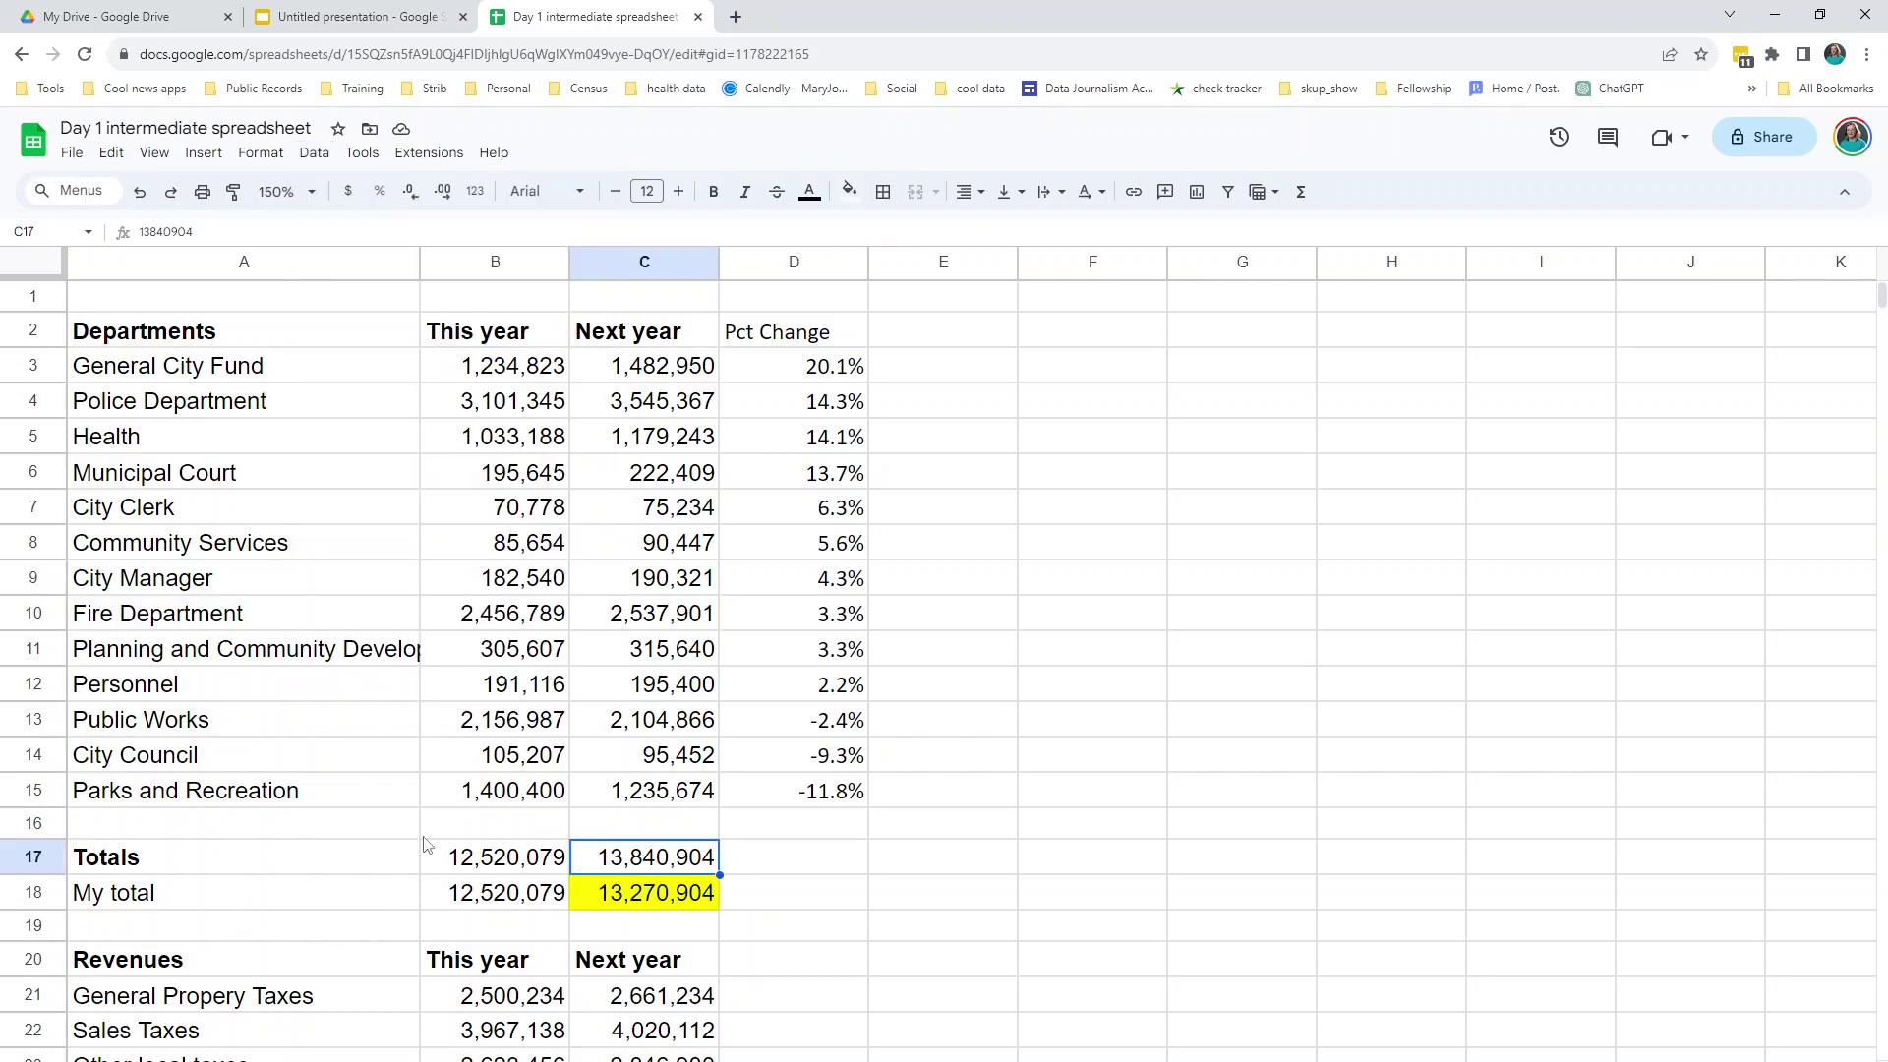
left_click(446, 521)
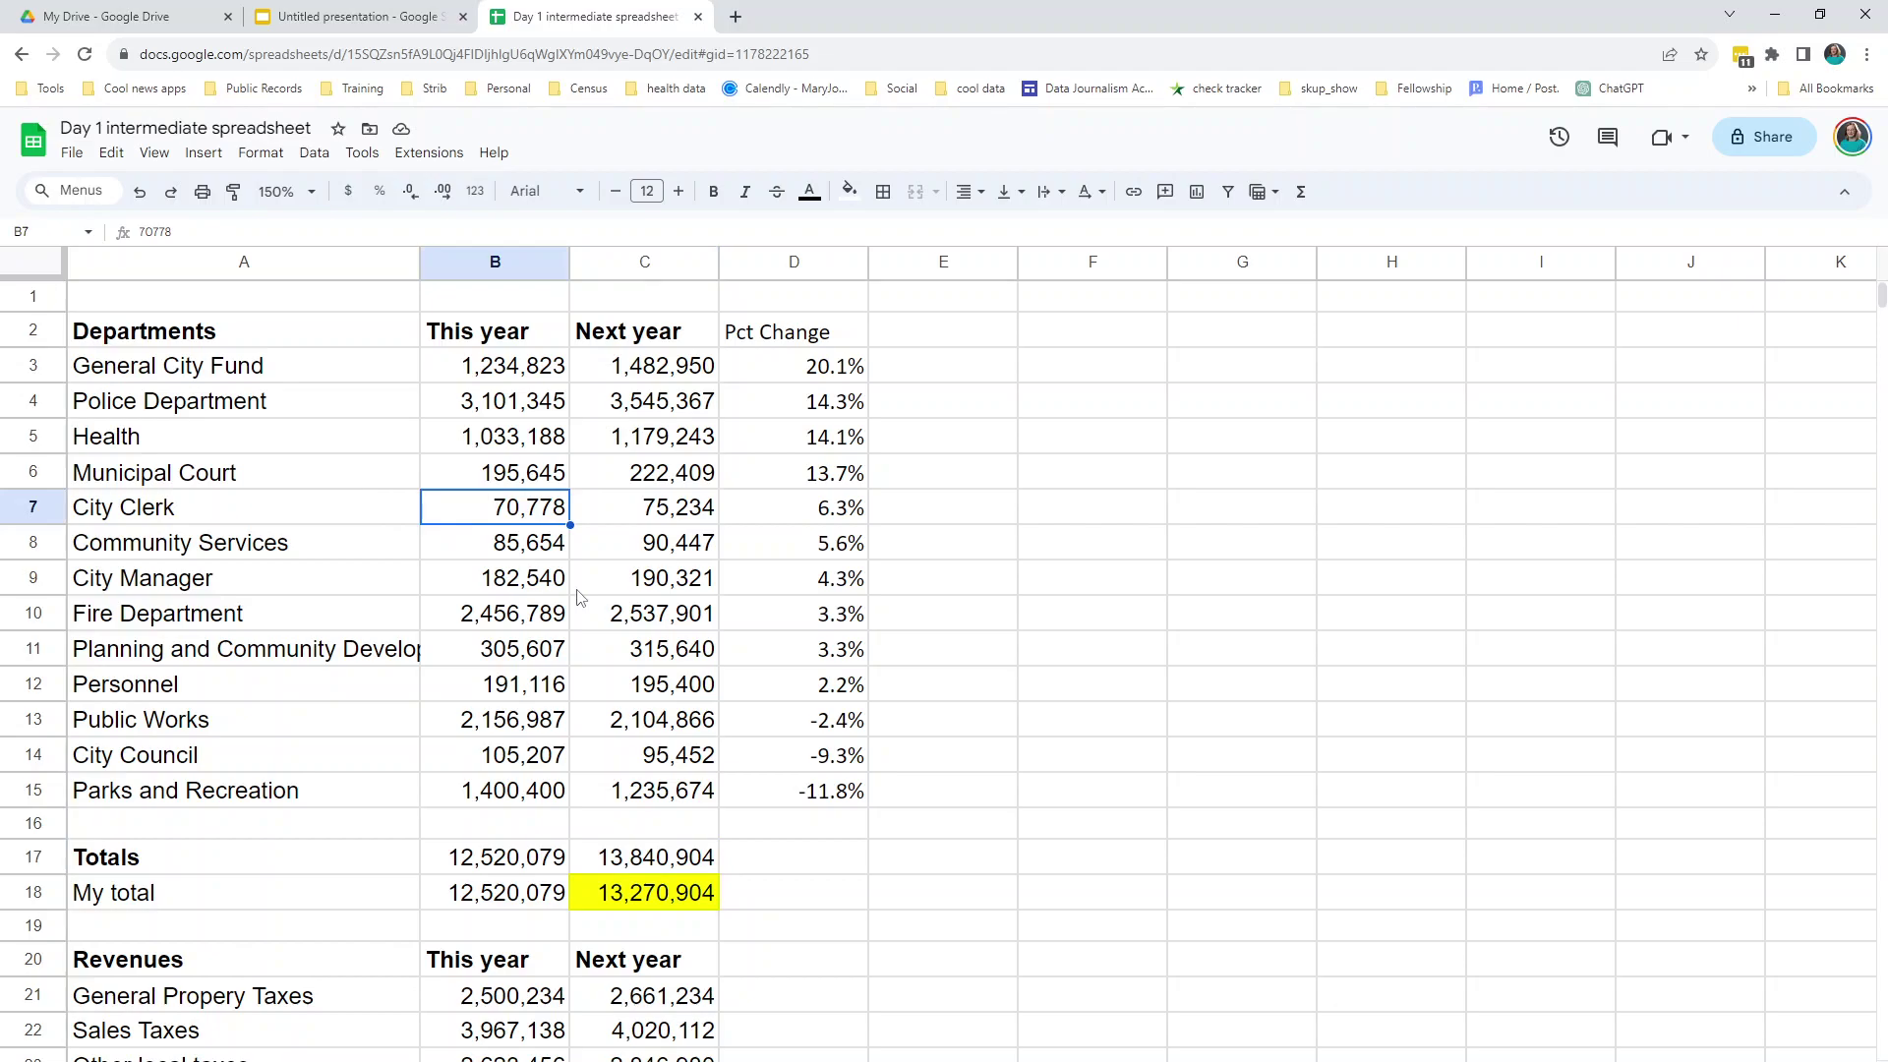
left_click(59, 324)
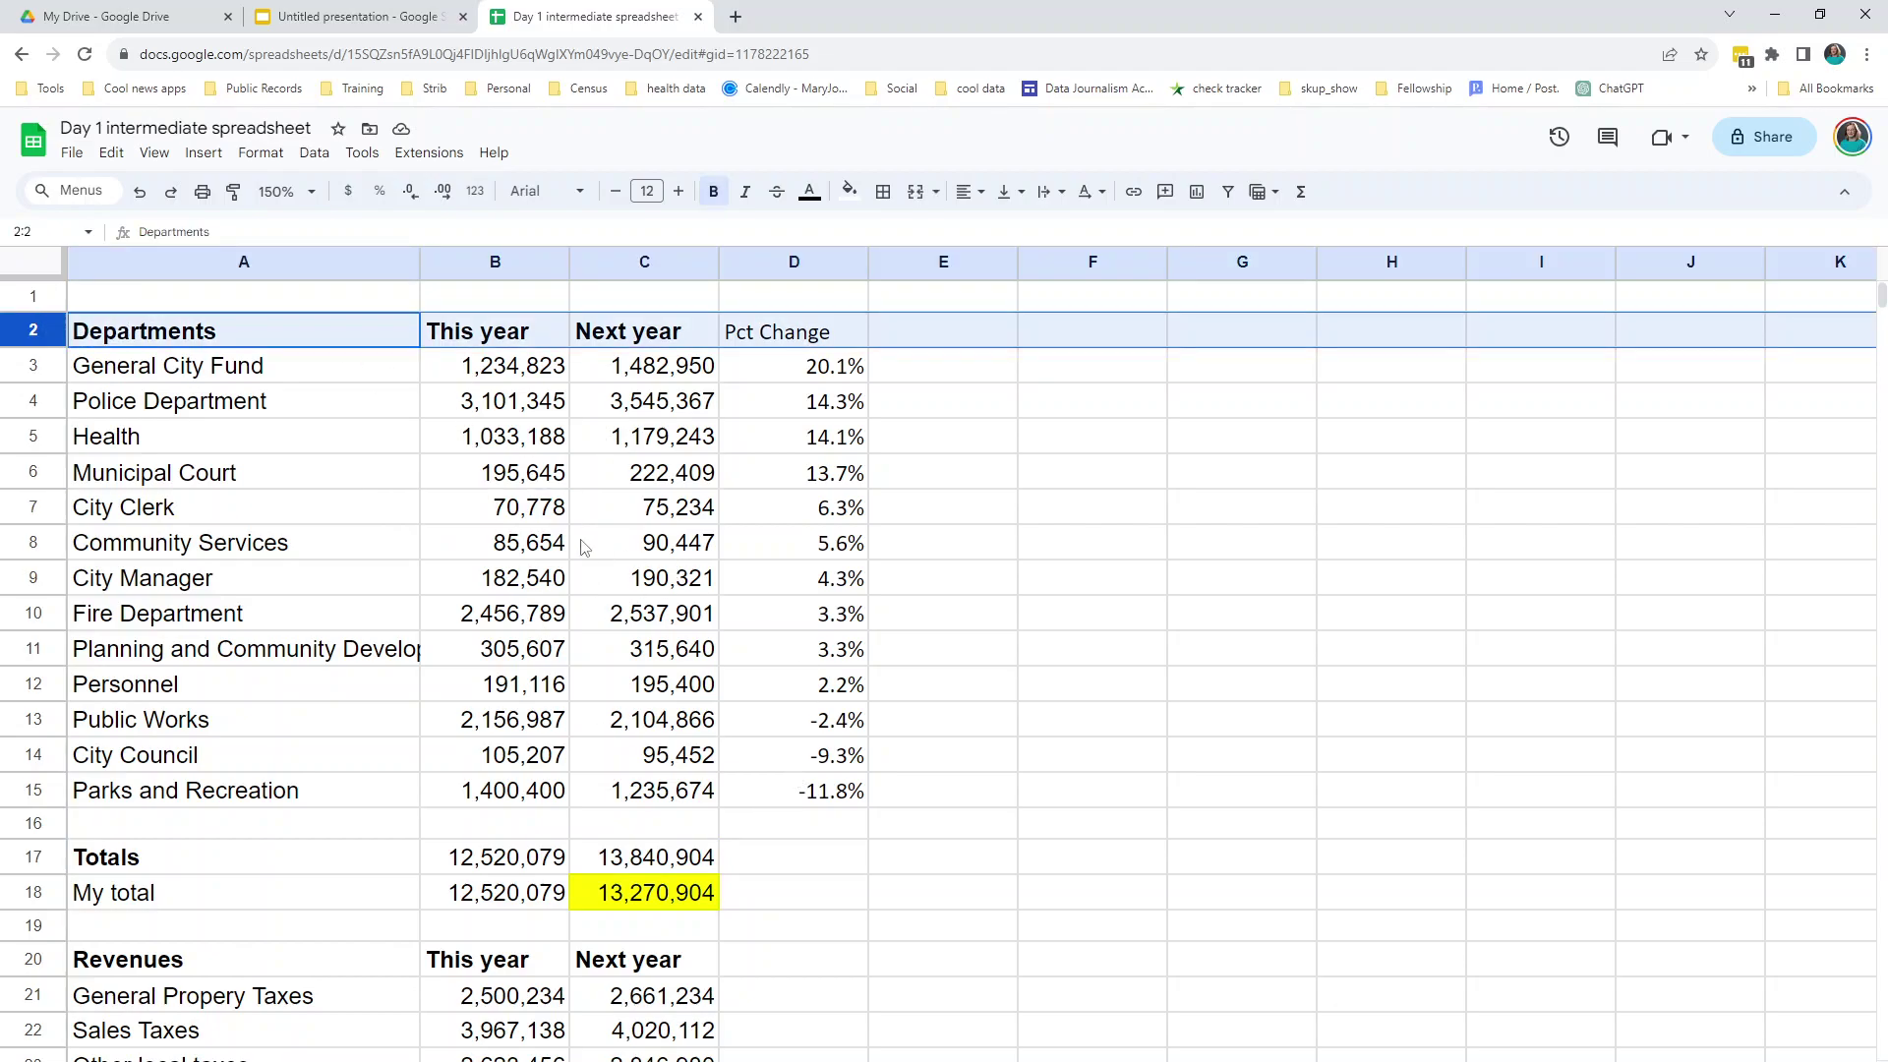
left_click(615, 553)
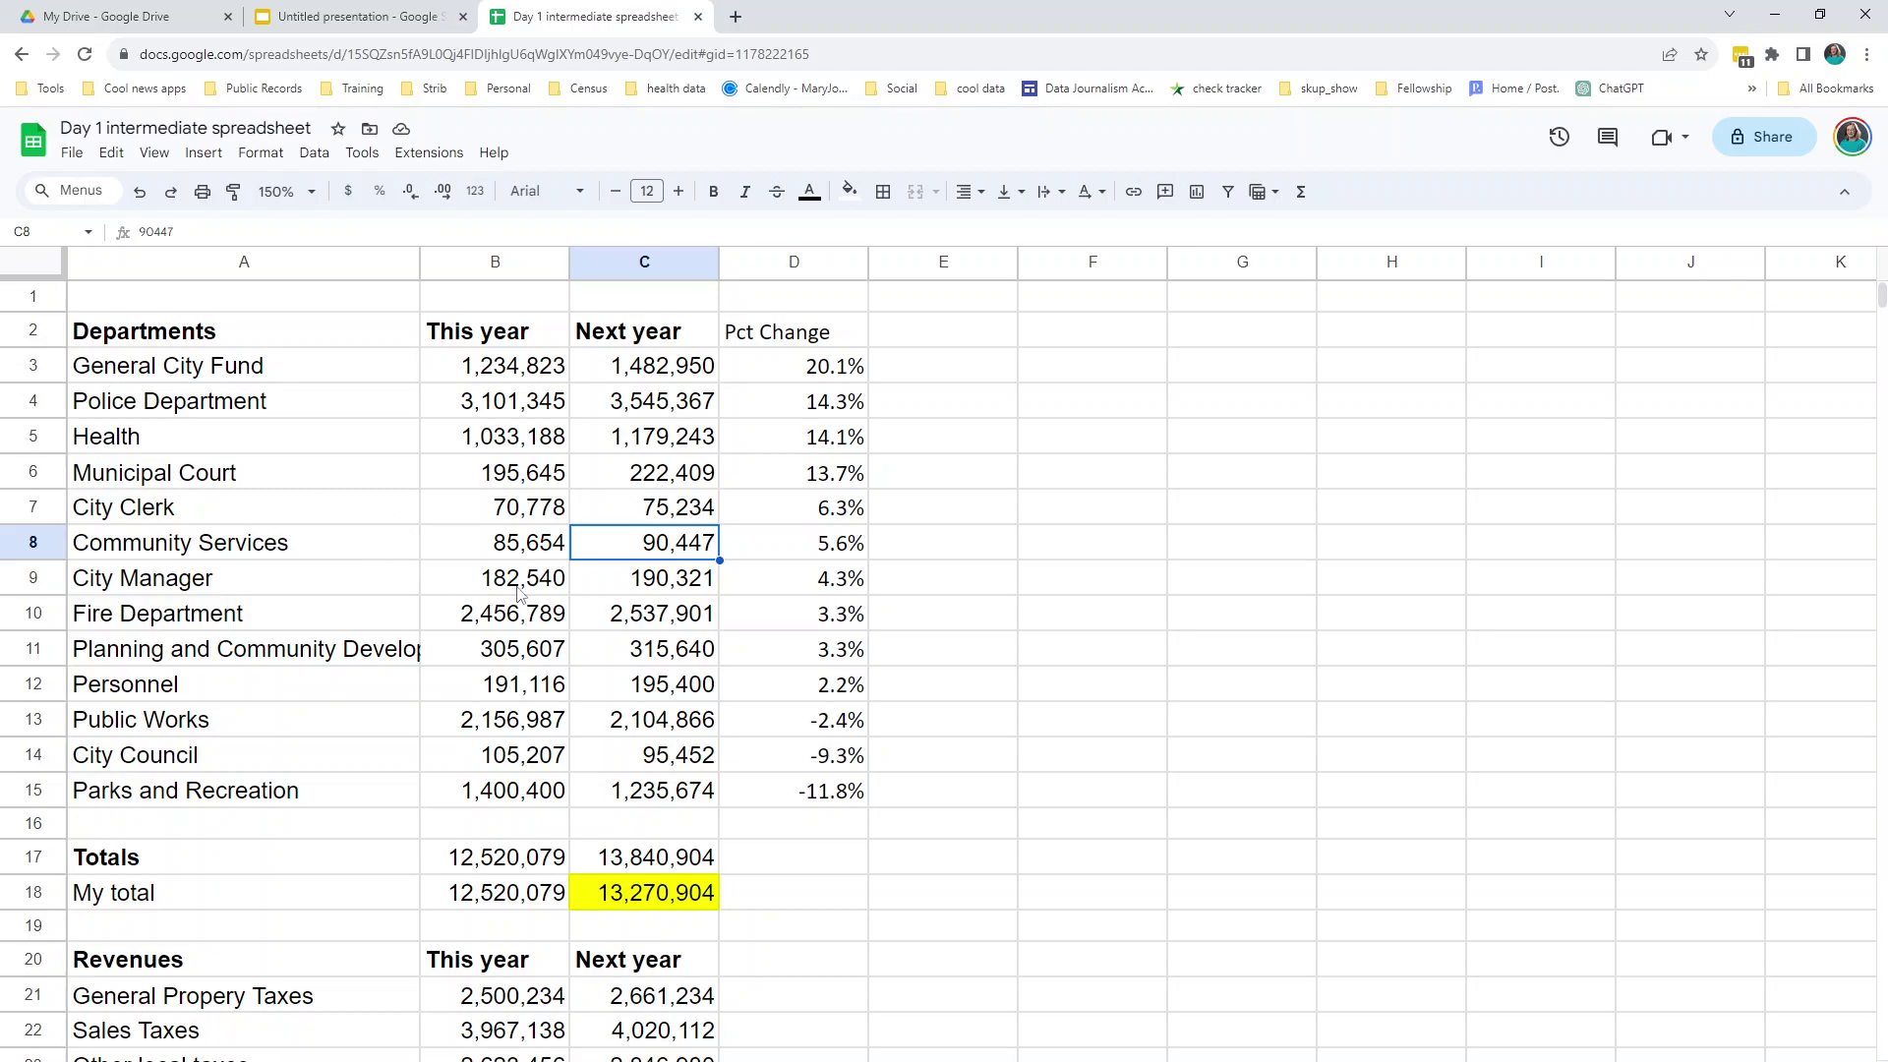
key("ctrl+a")
left_click(436, 505)
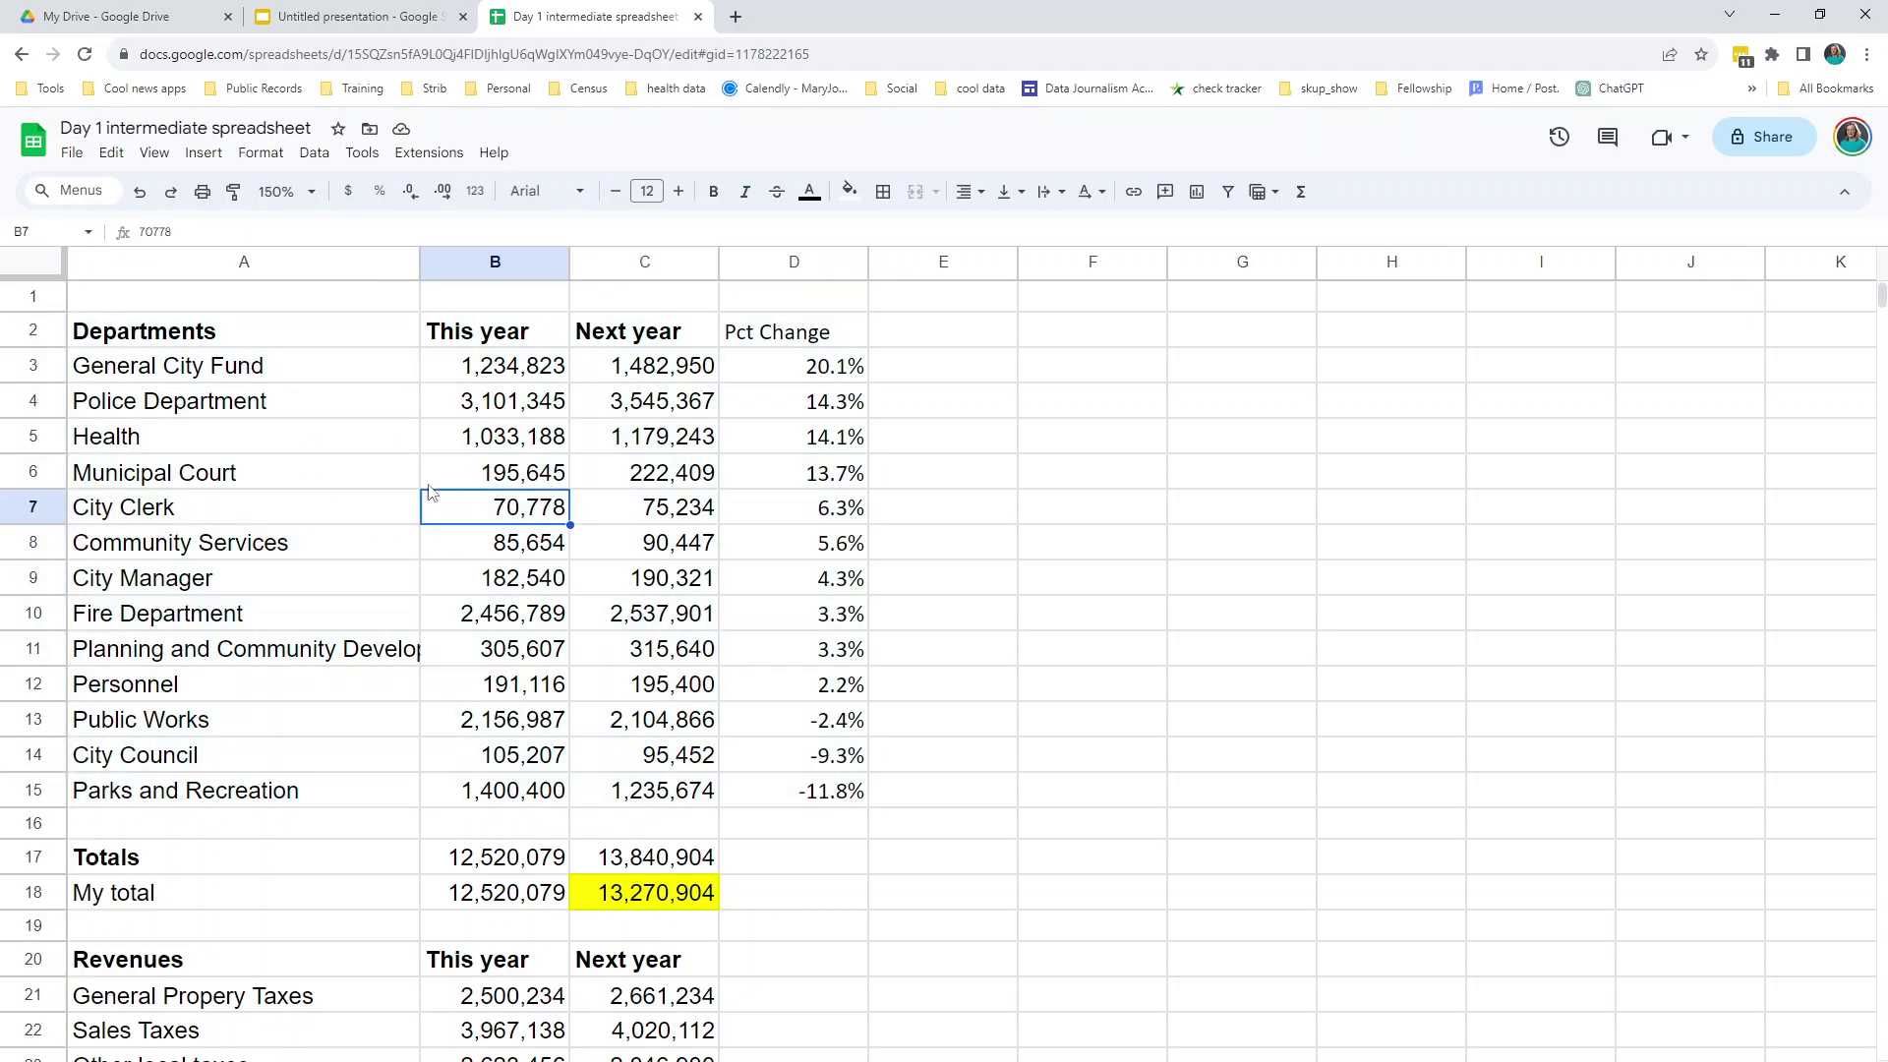
- Sort the departments table A2:D15 by Pct Change in ascending order, treating the first row as a header
key("ctrl+a")
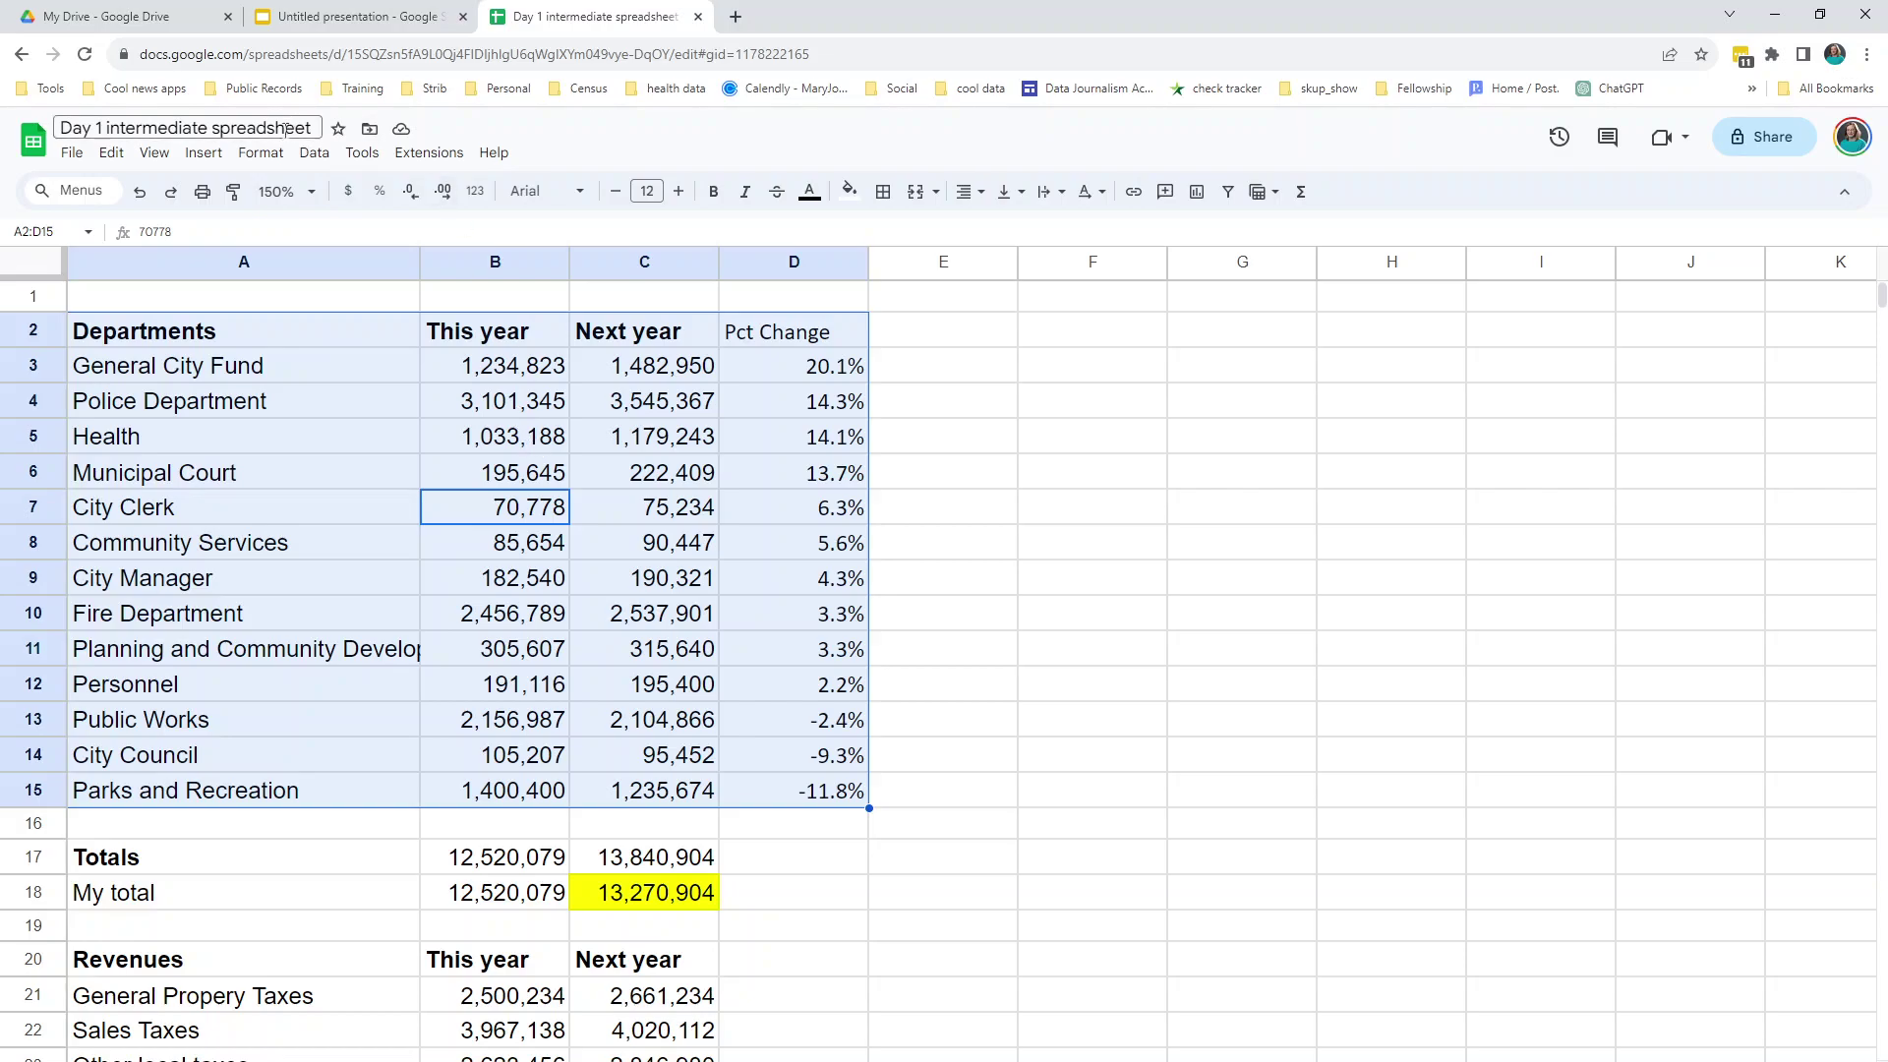
left_click(314, 153)
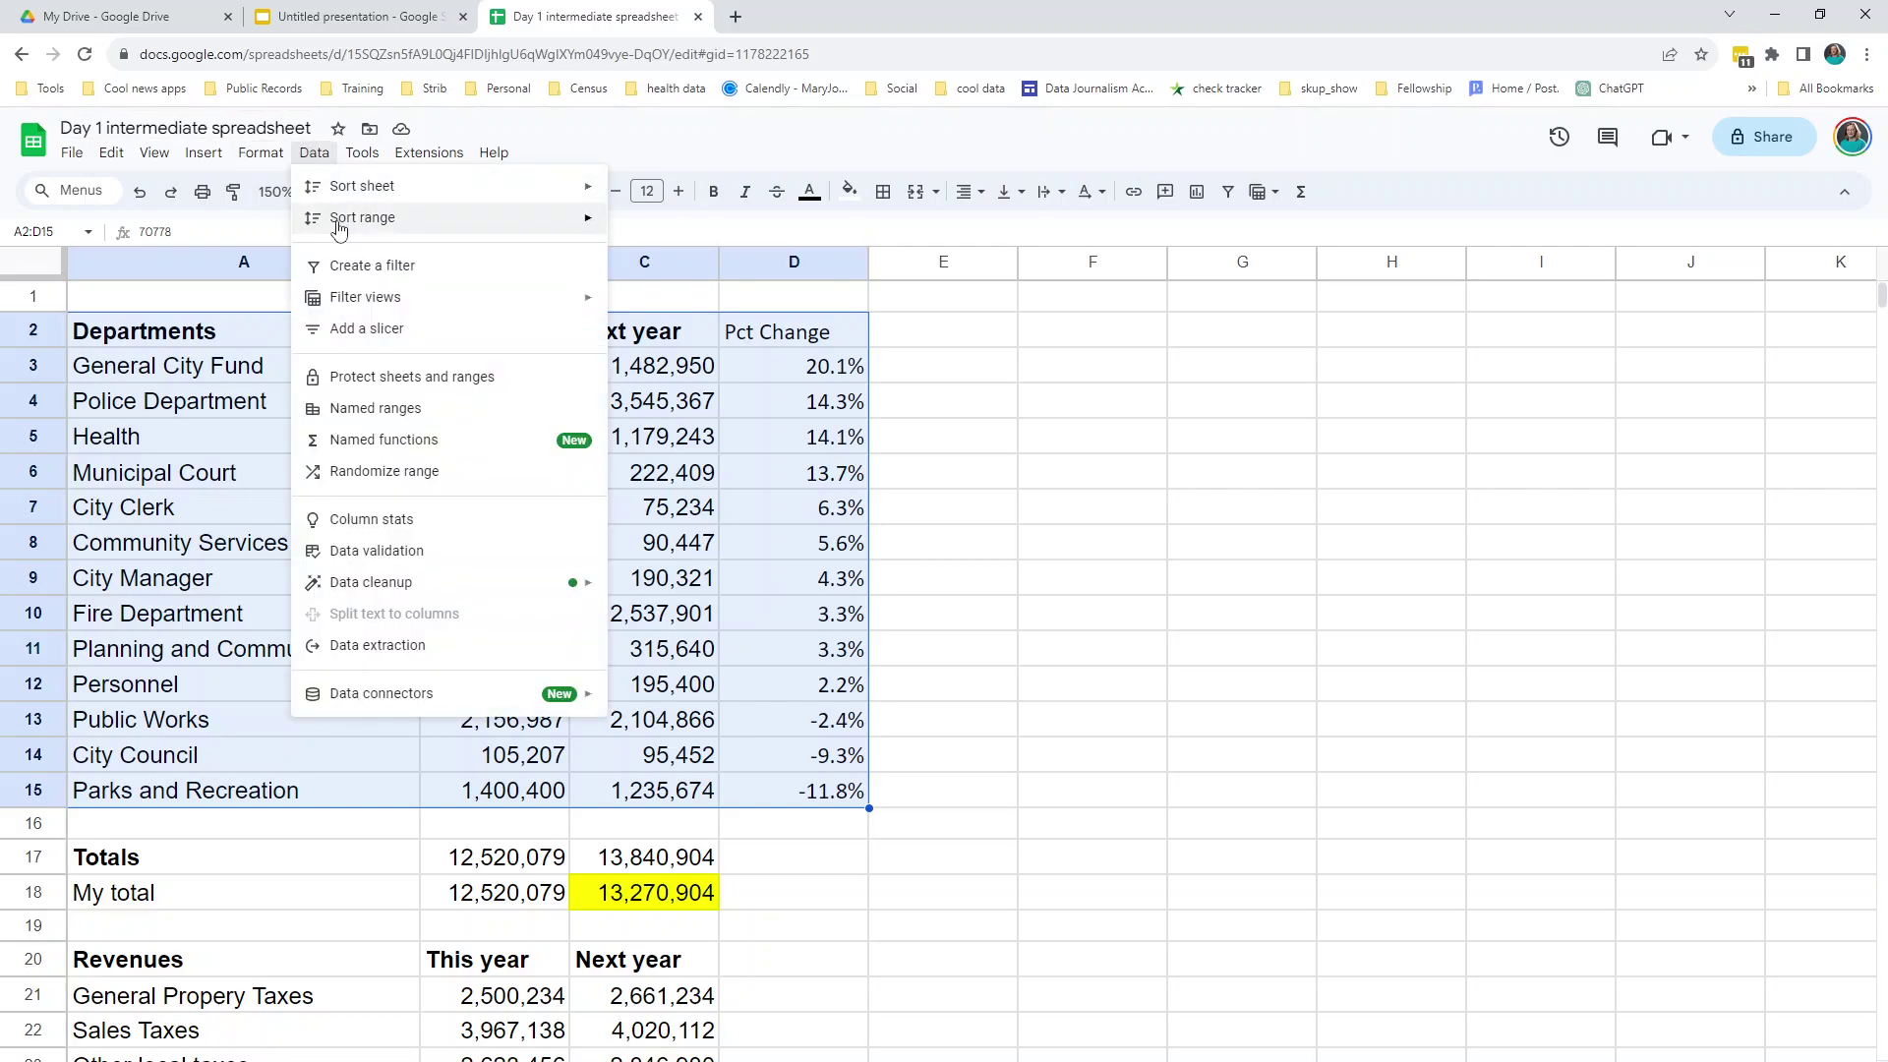
mouse_move(339, 226)
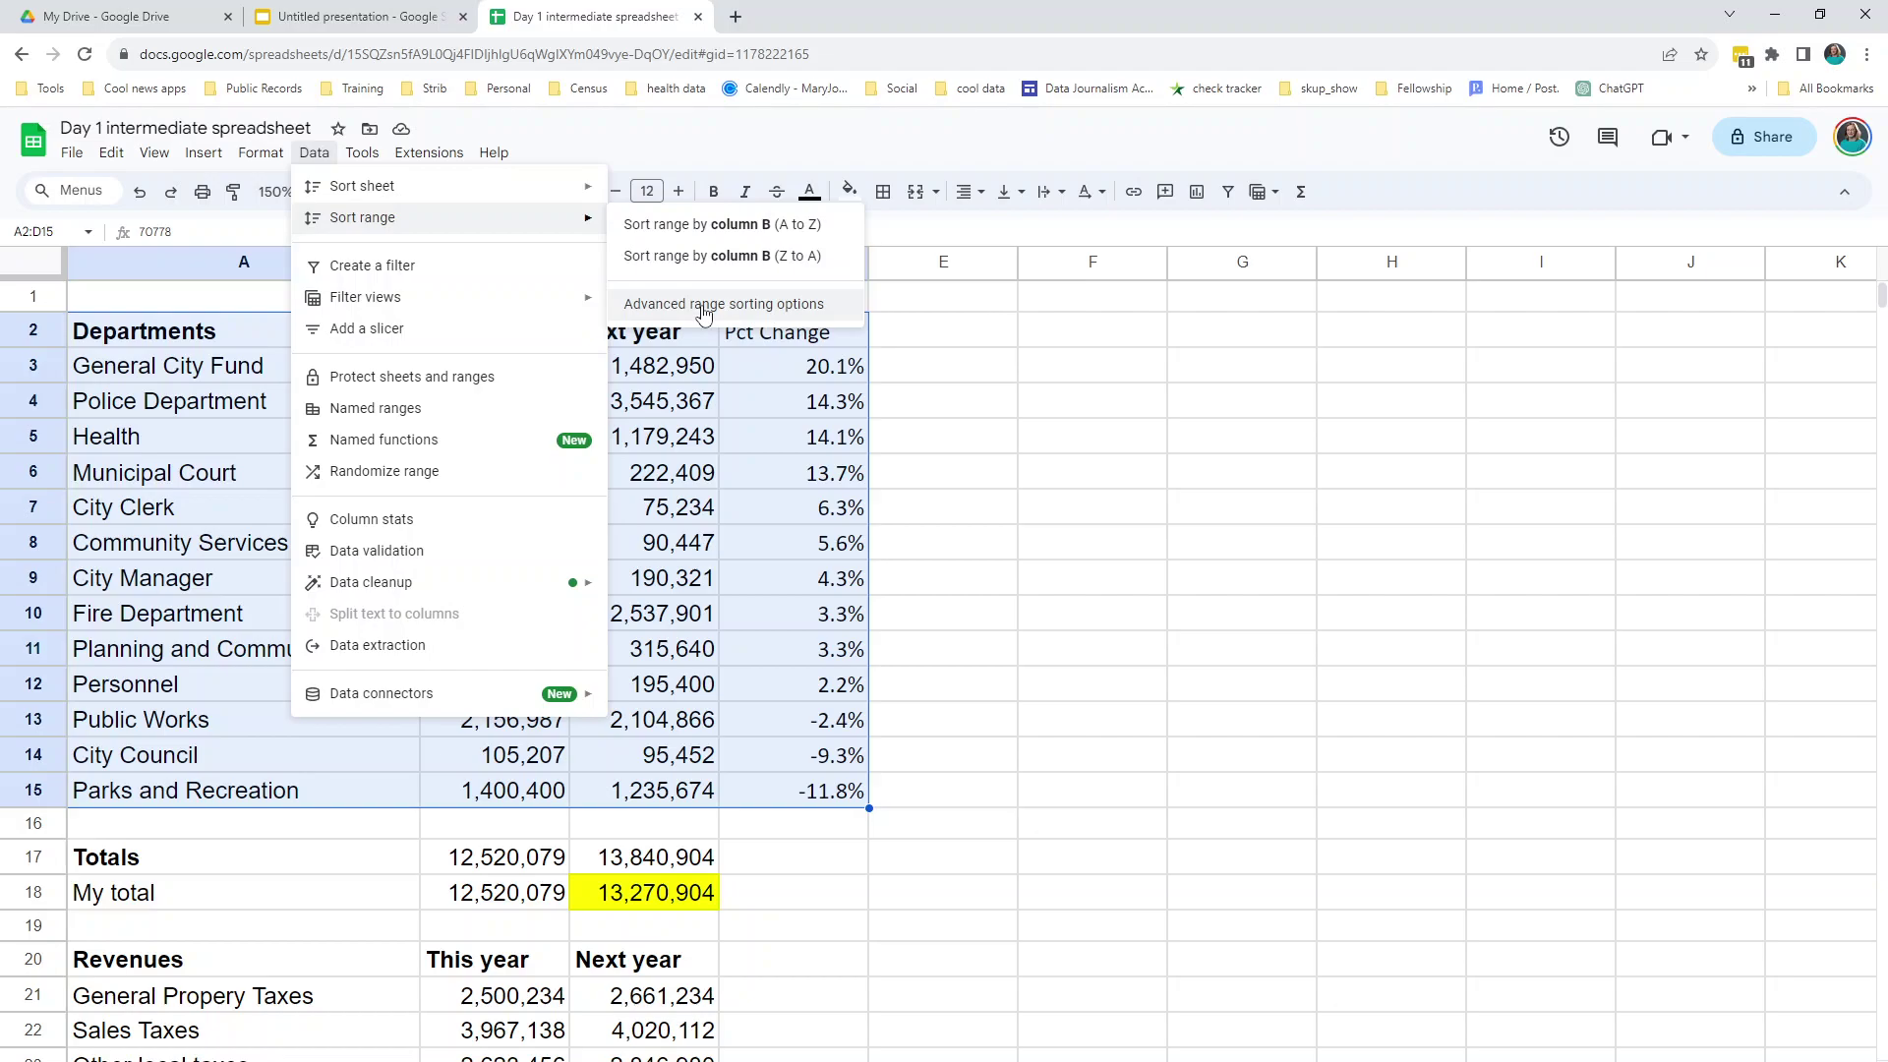
left_click(704, 305)
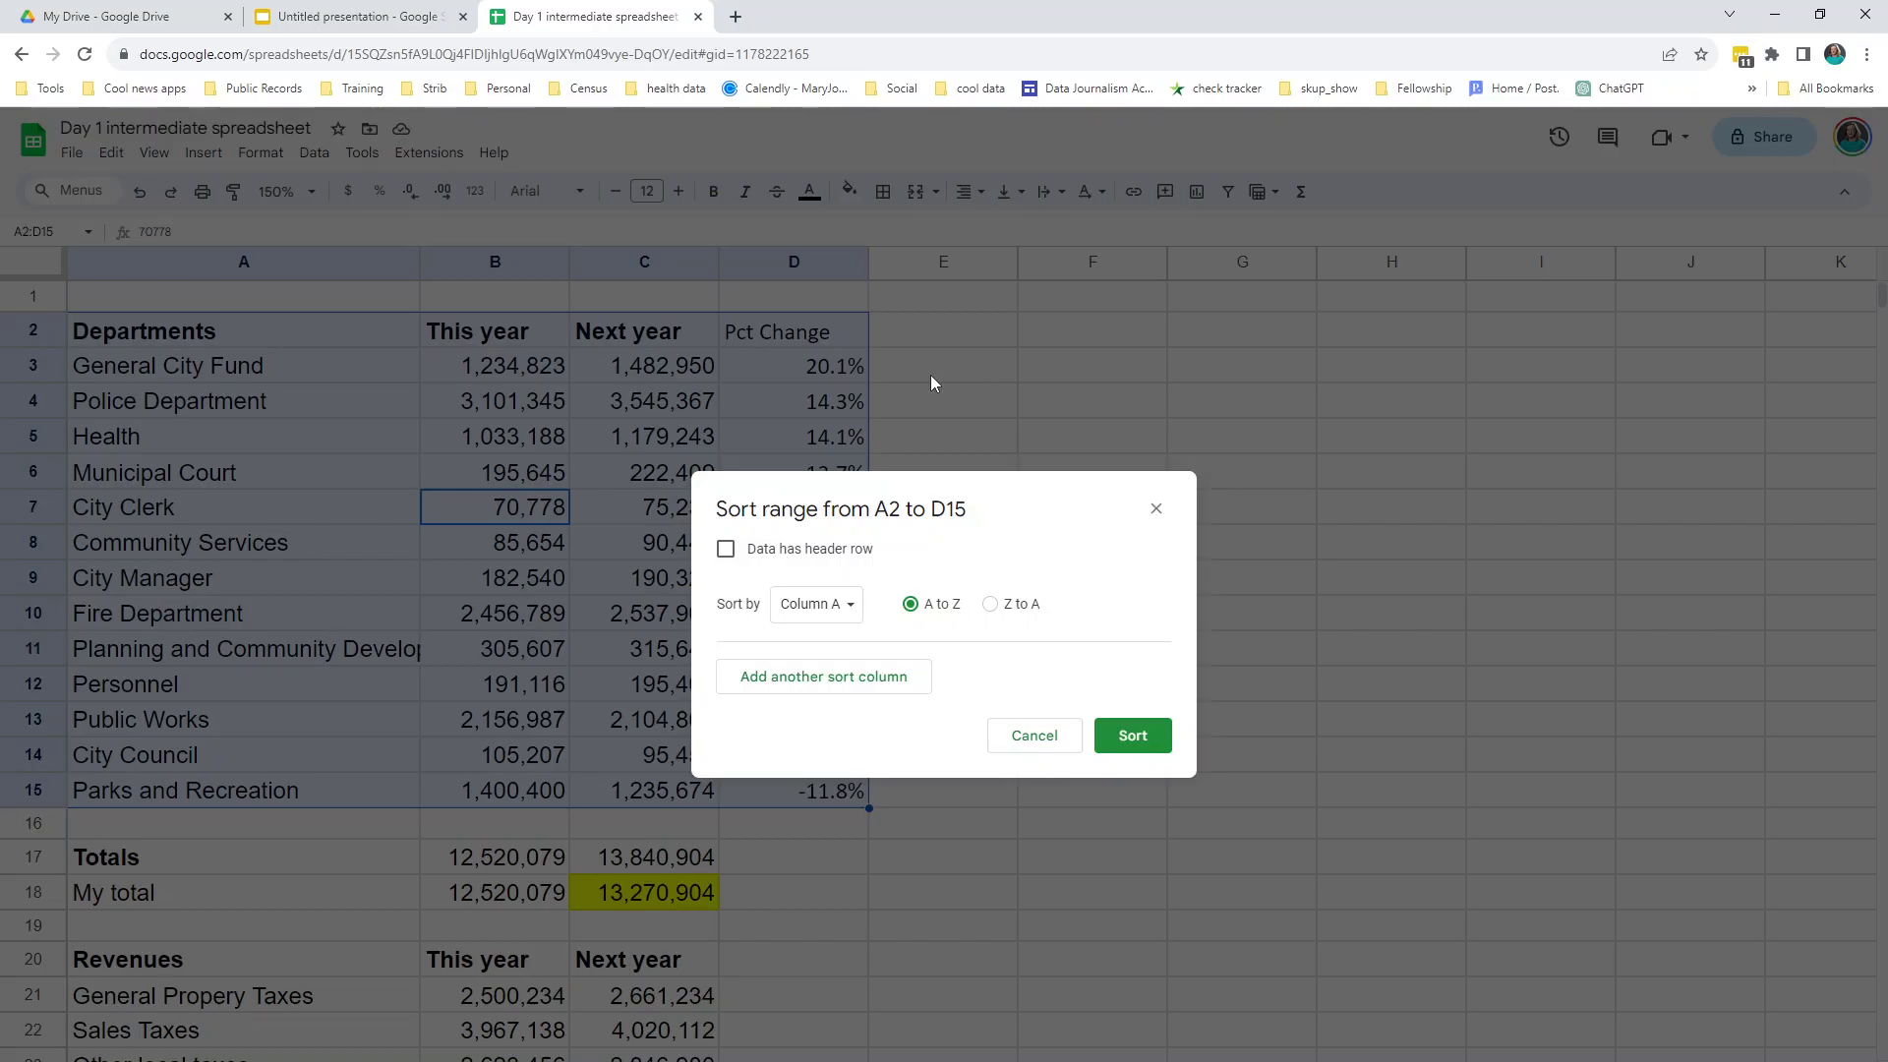
left_click(725, 549)
left_click(824, 604)
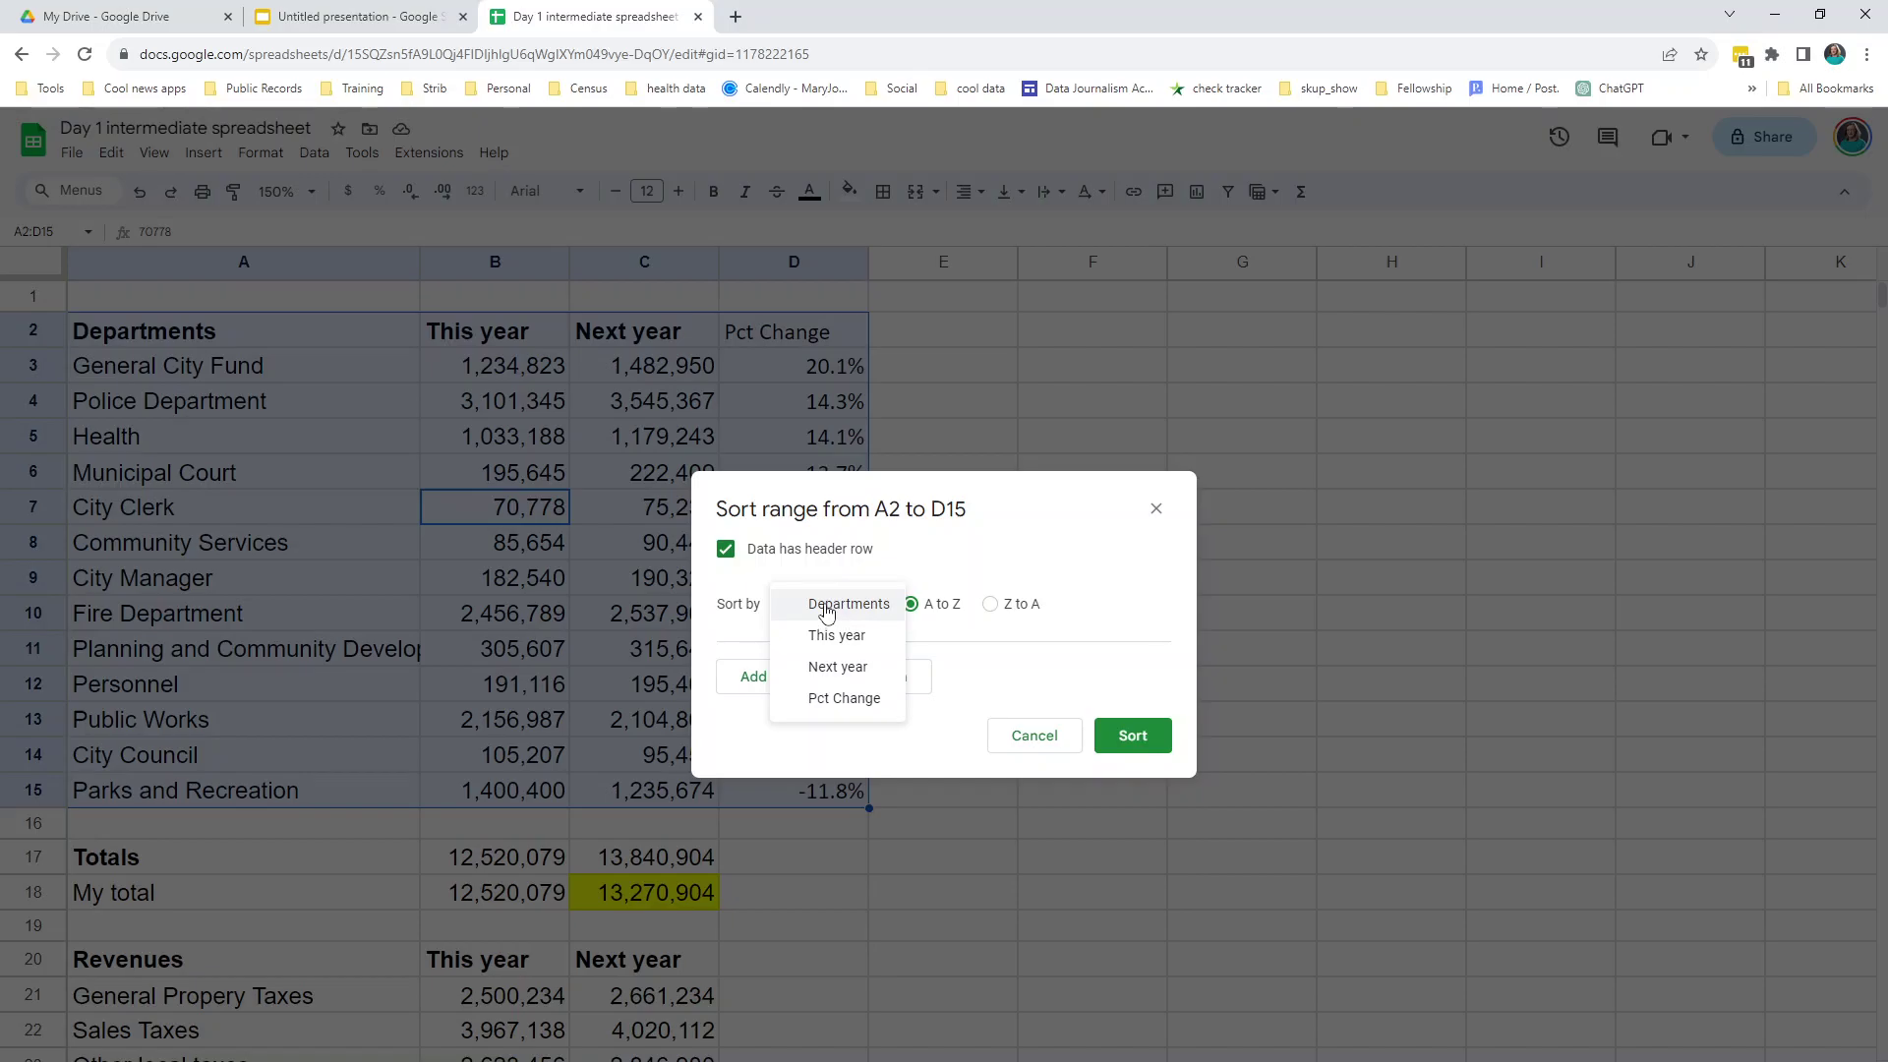
left_click(834, 700)
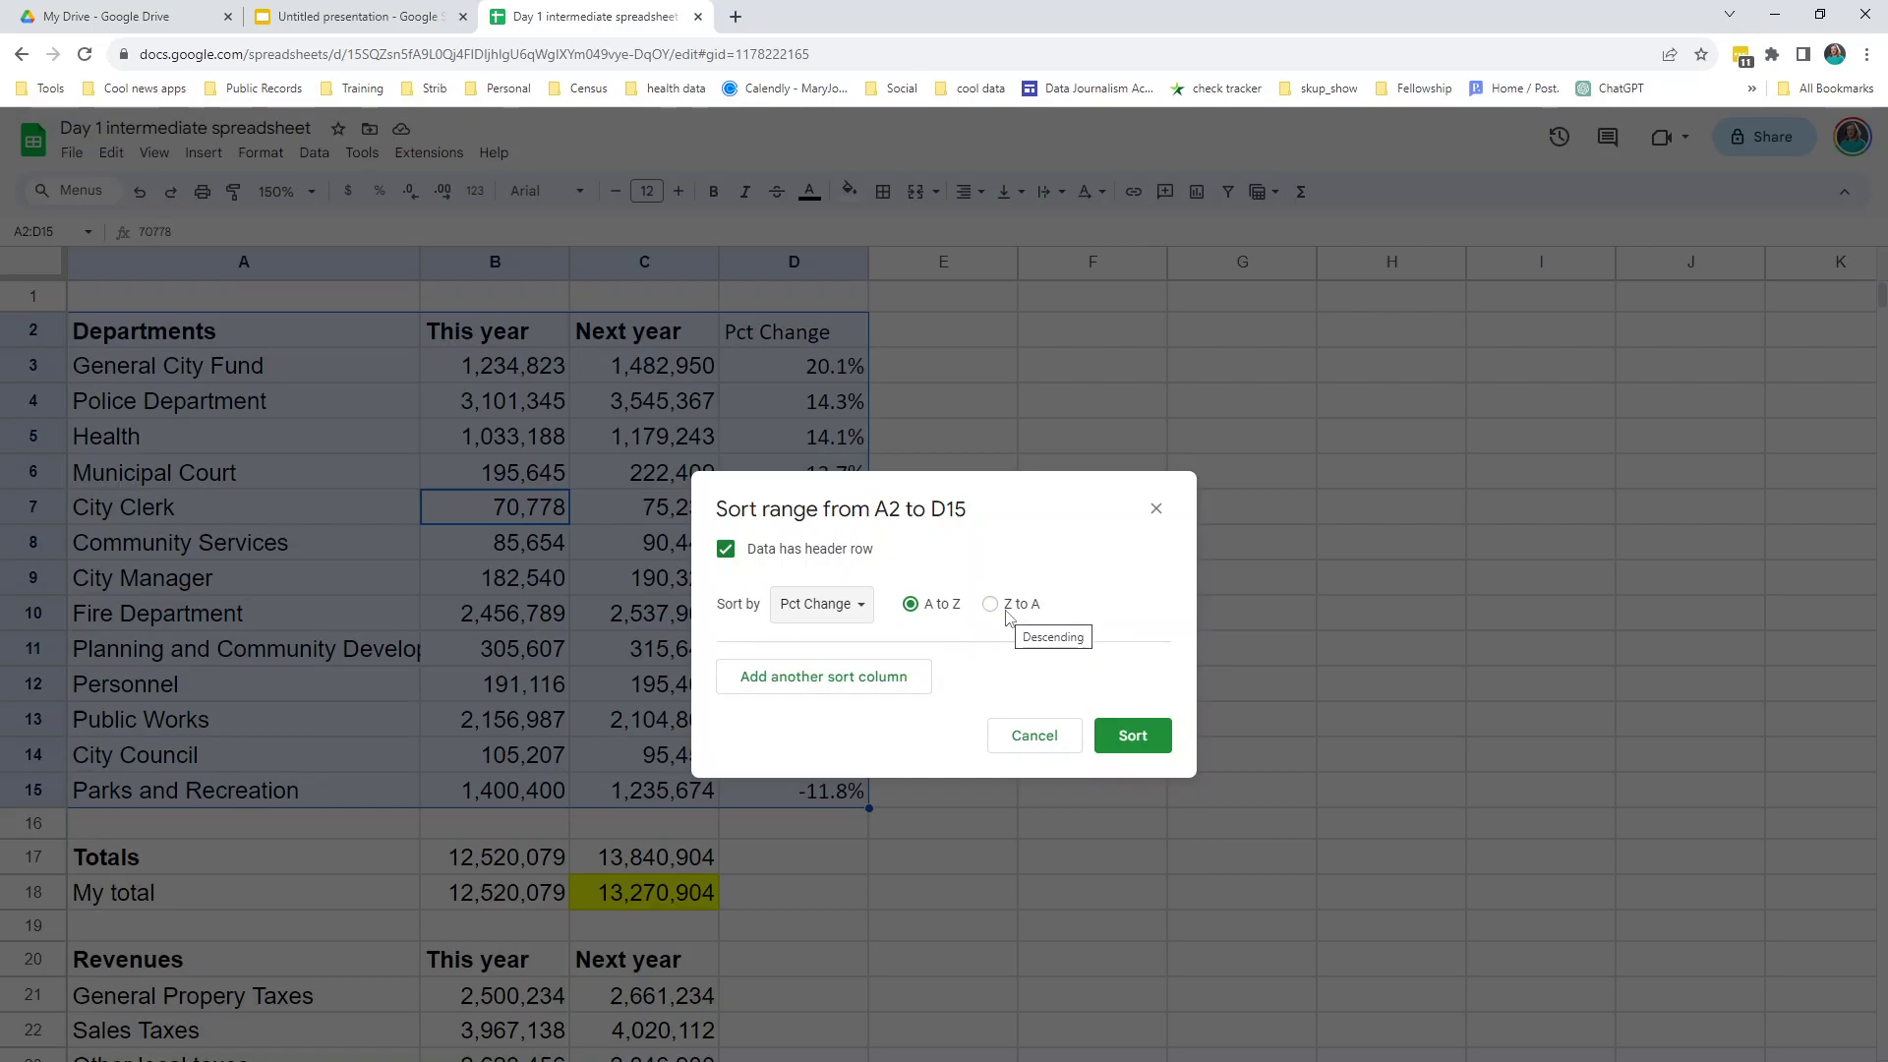
left_click(1131, 740)
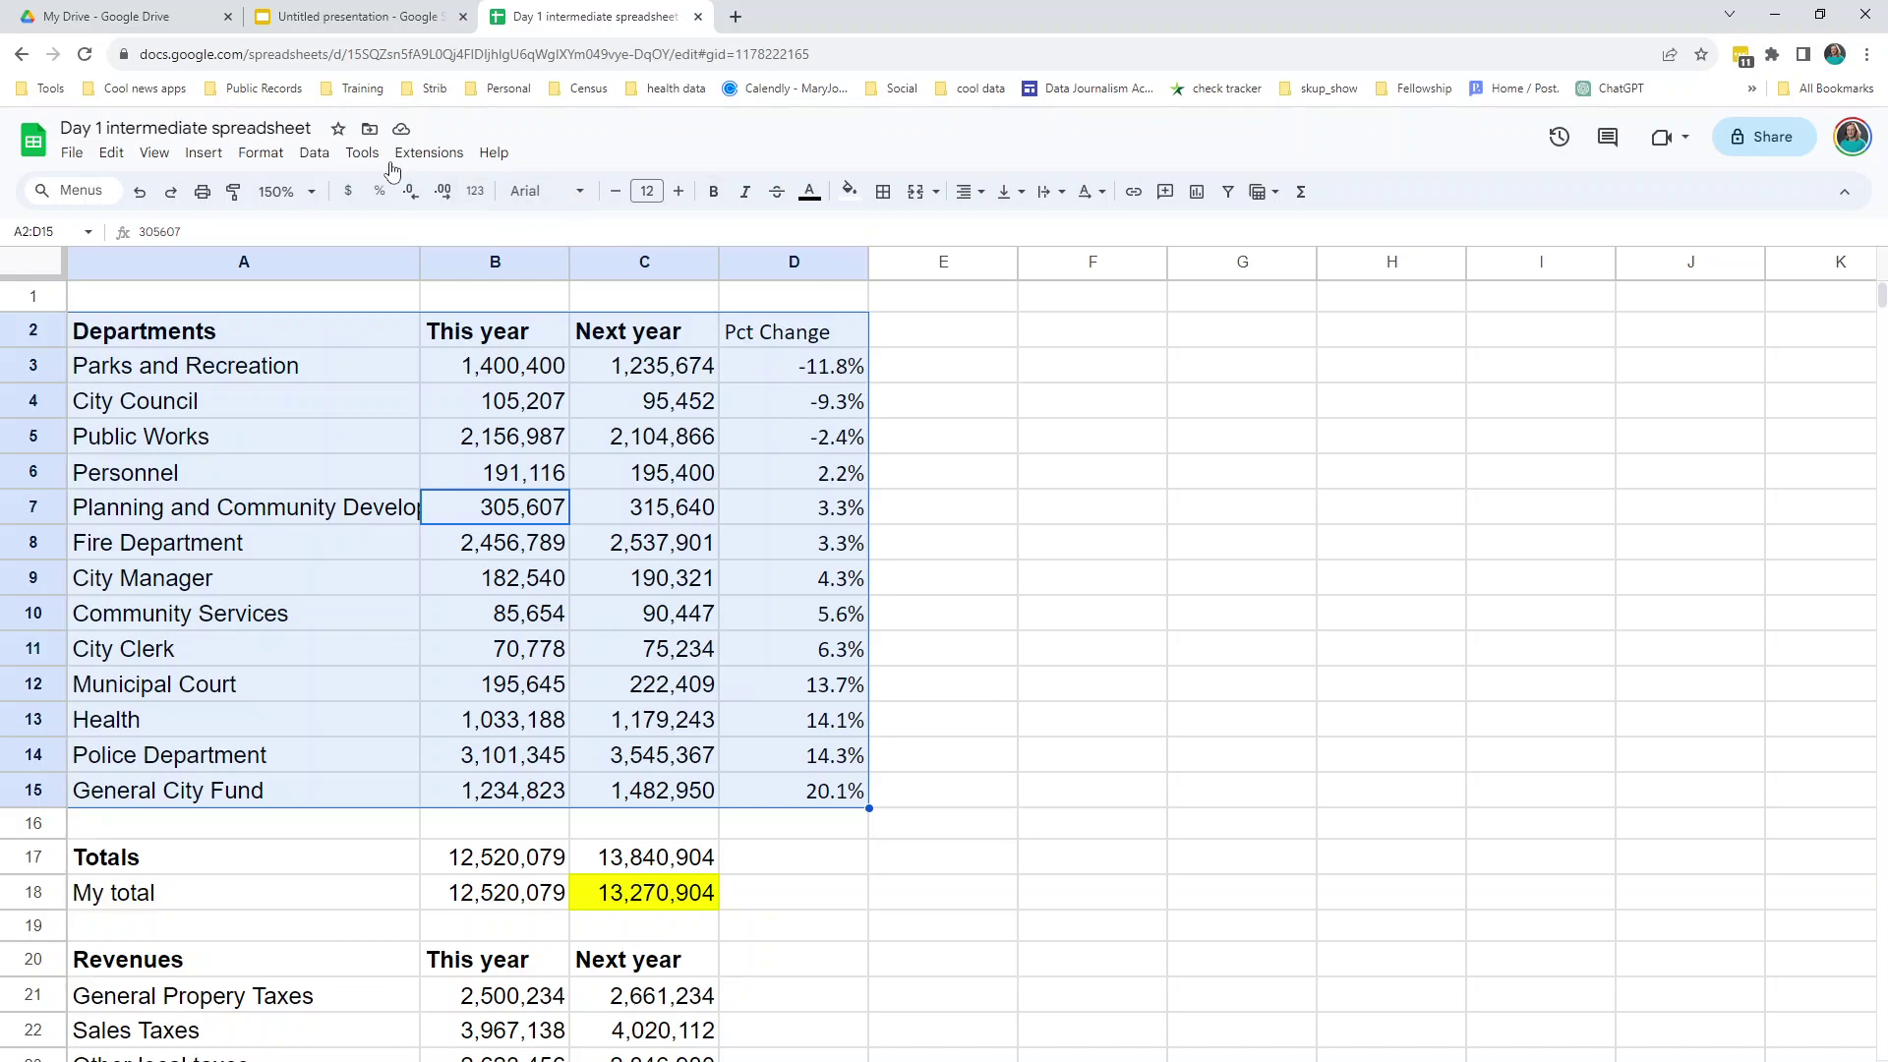
left_click(313, 157)
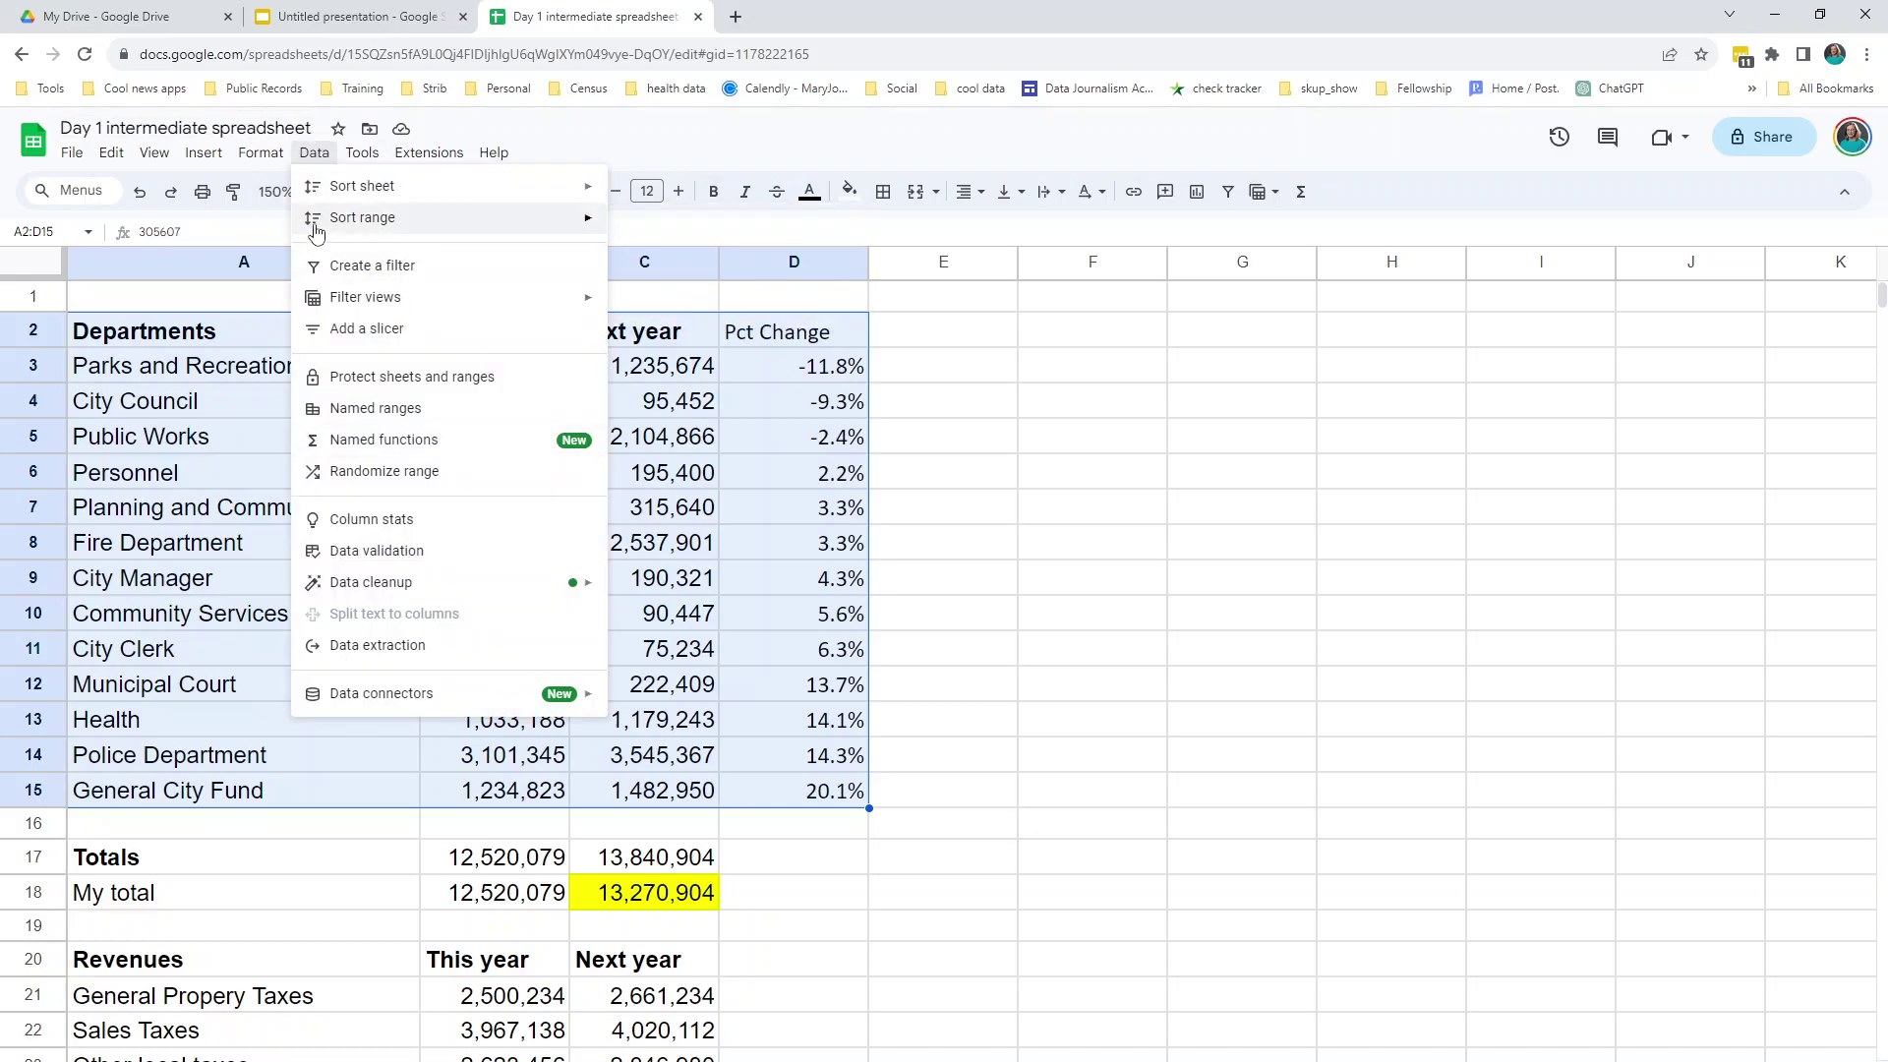
left_click(794, 507)
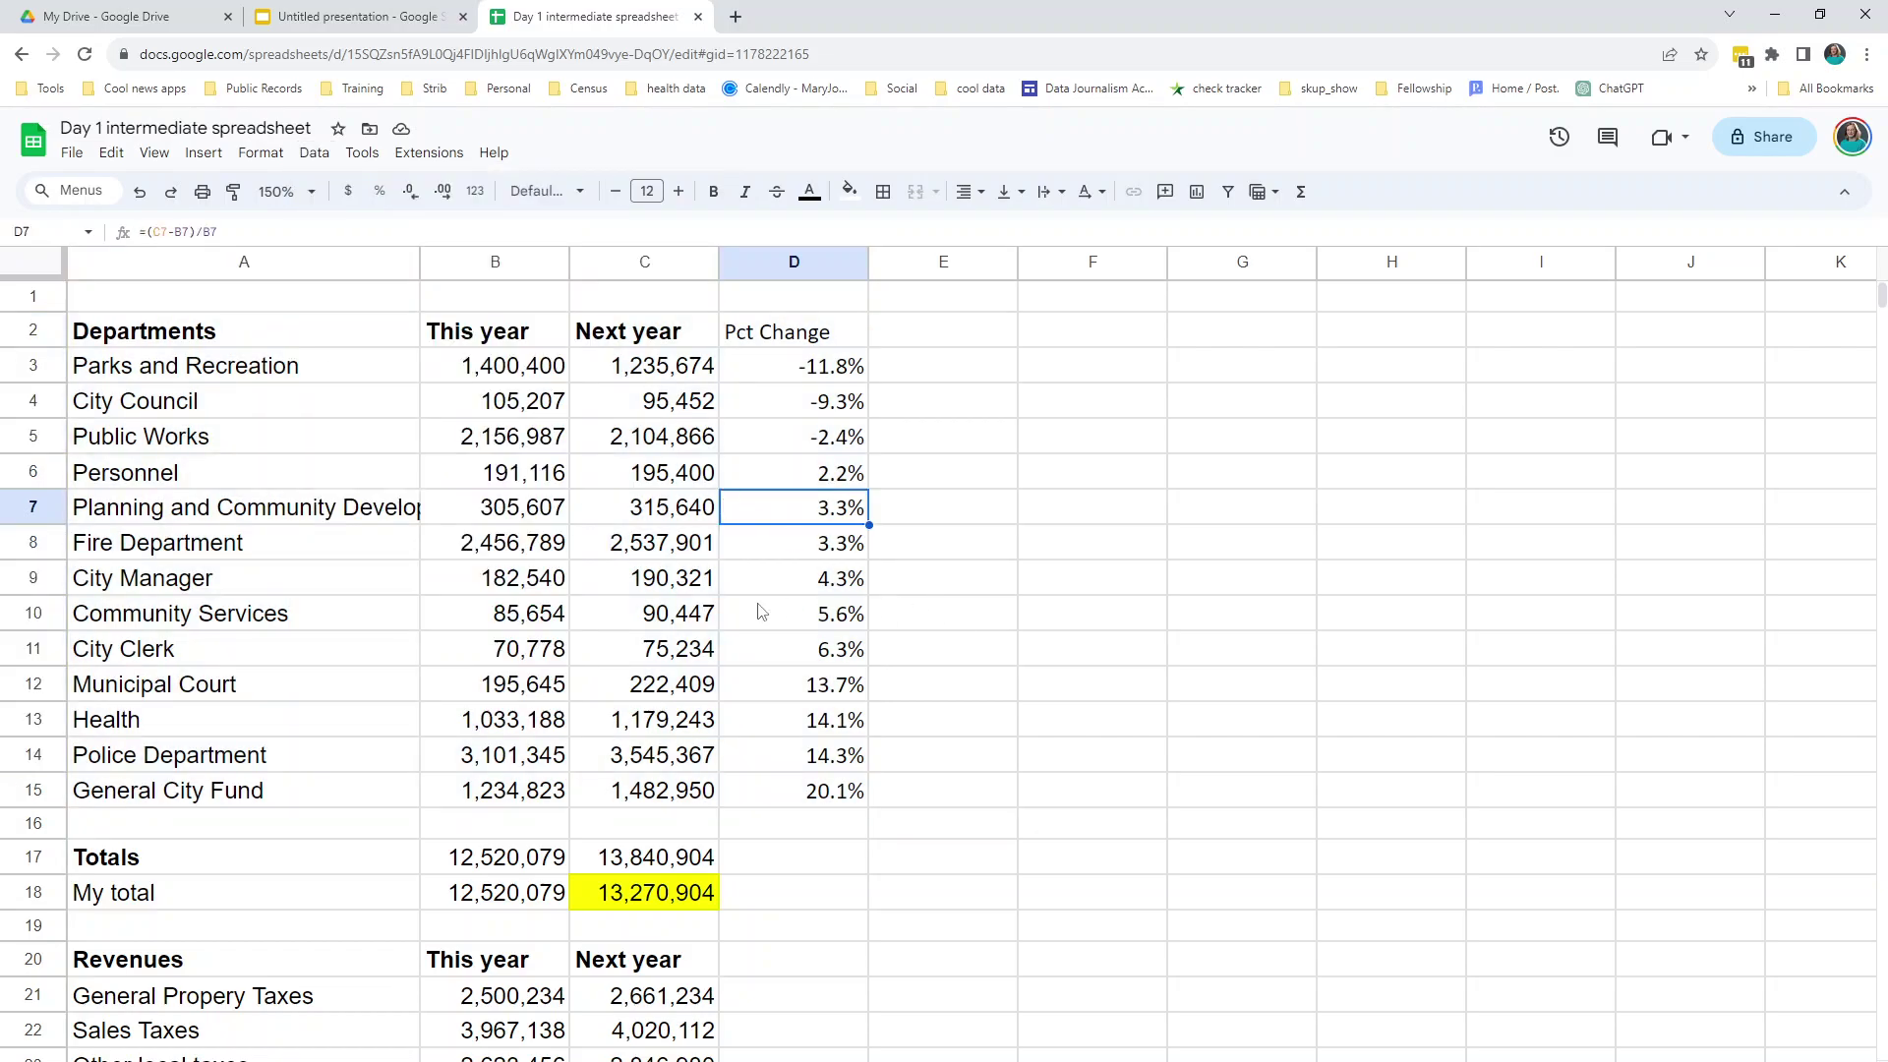
key("ctrl+a")
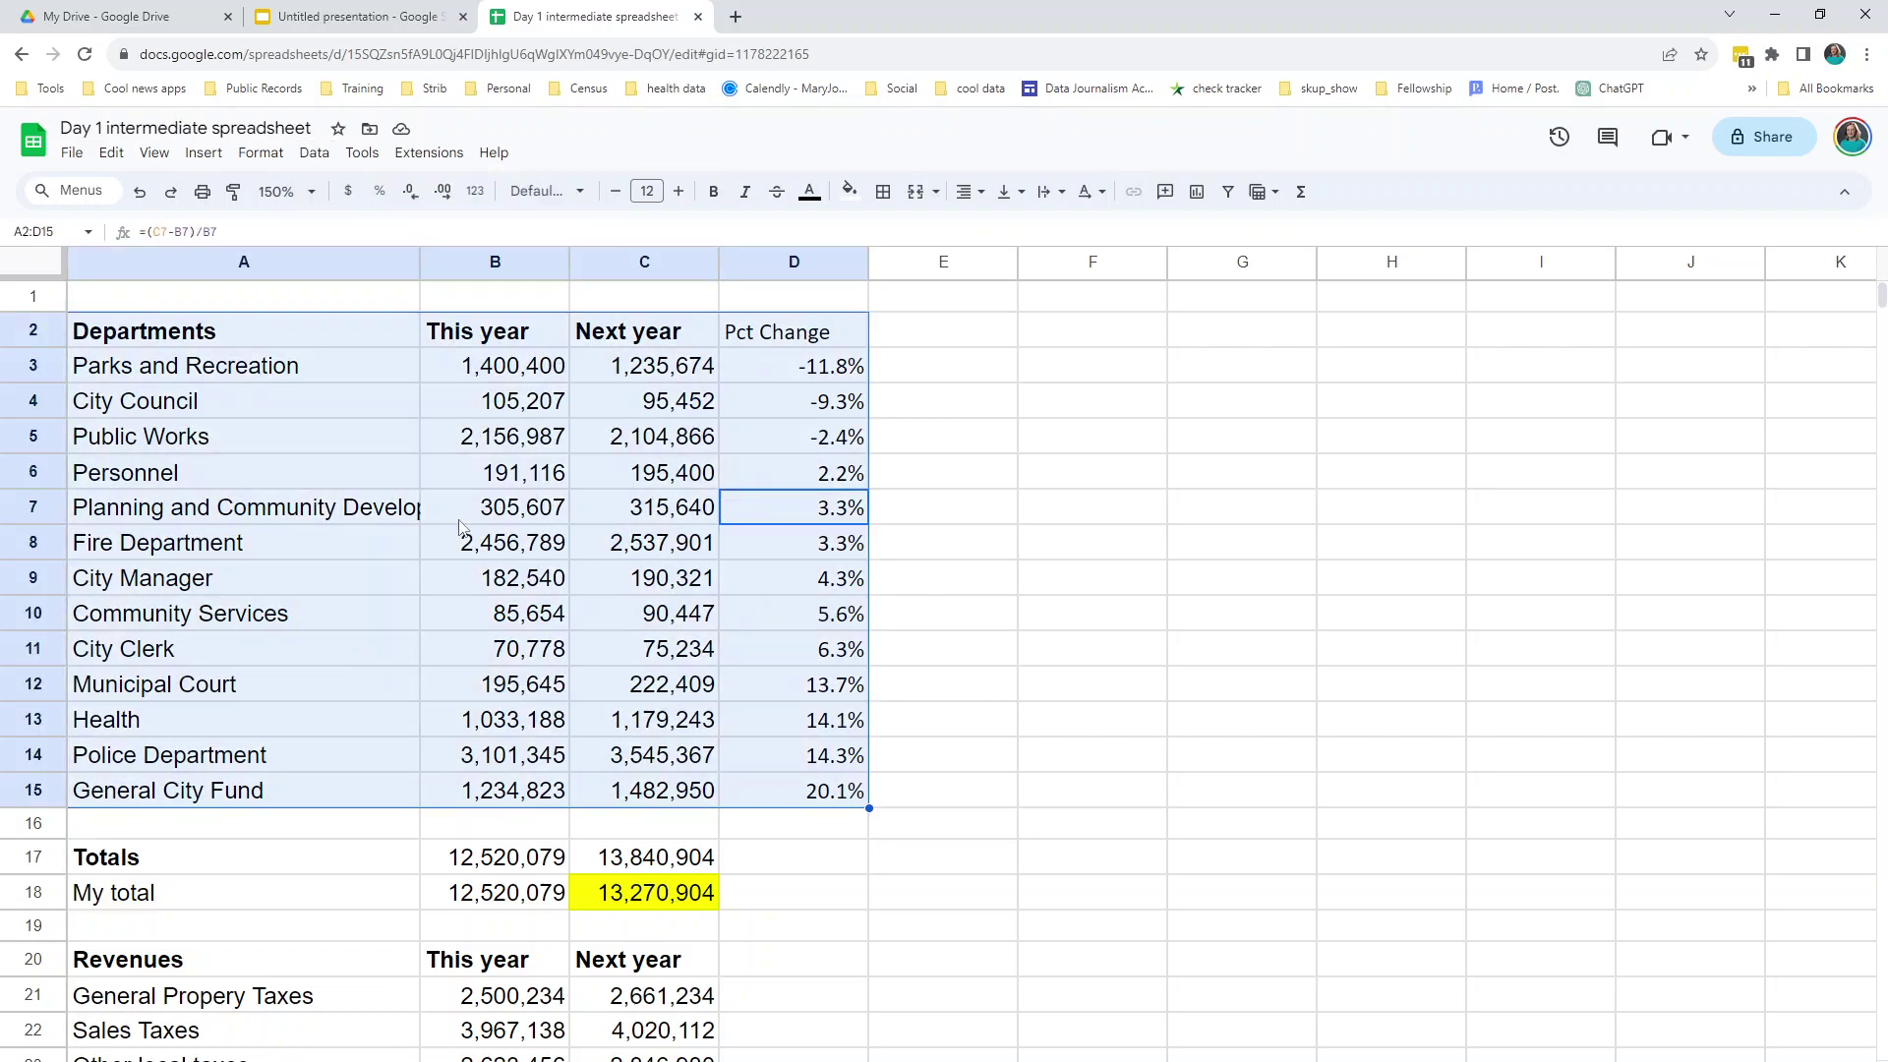
left_click(494, 518)
left_click(489, 432)
left_click(344, 482)
left_click(544, 588)
left_click(474, 448)
left_click(538, 489)
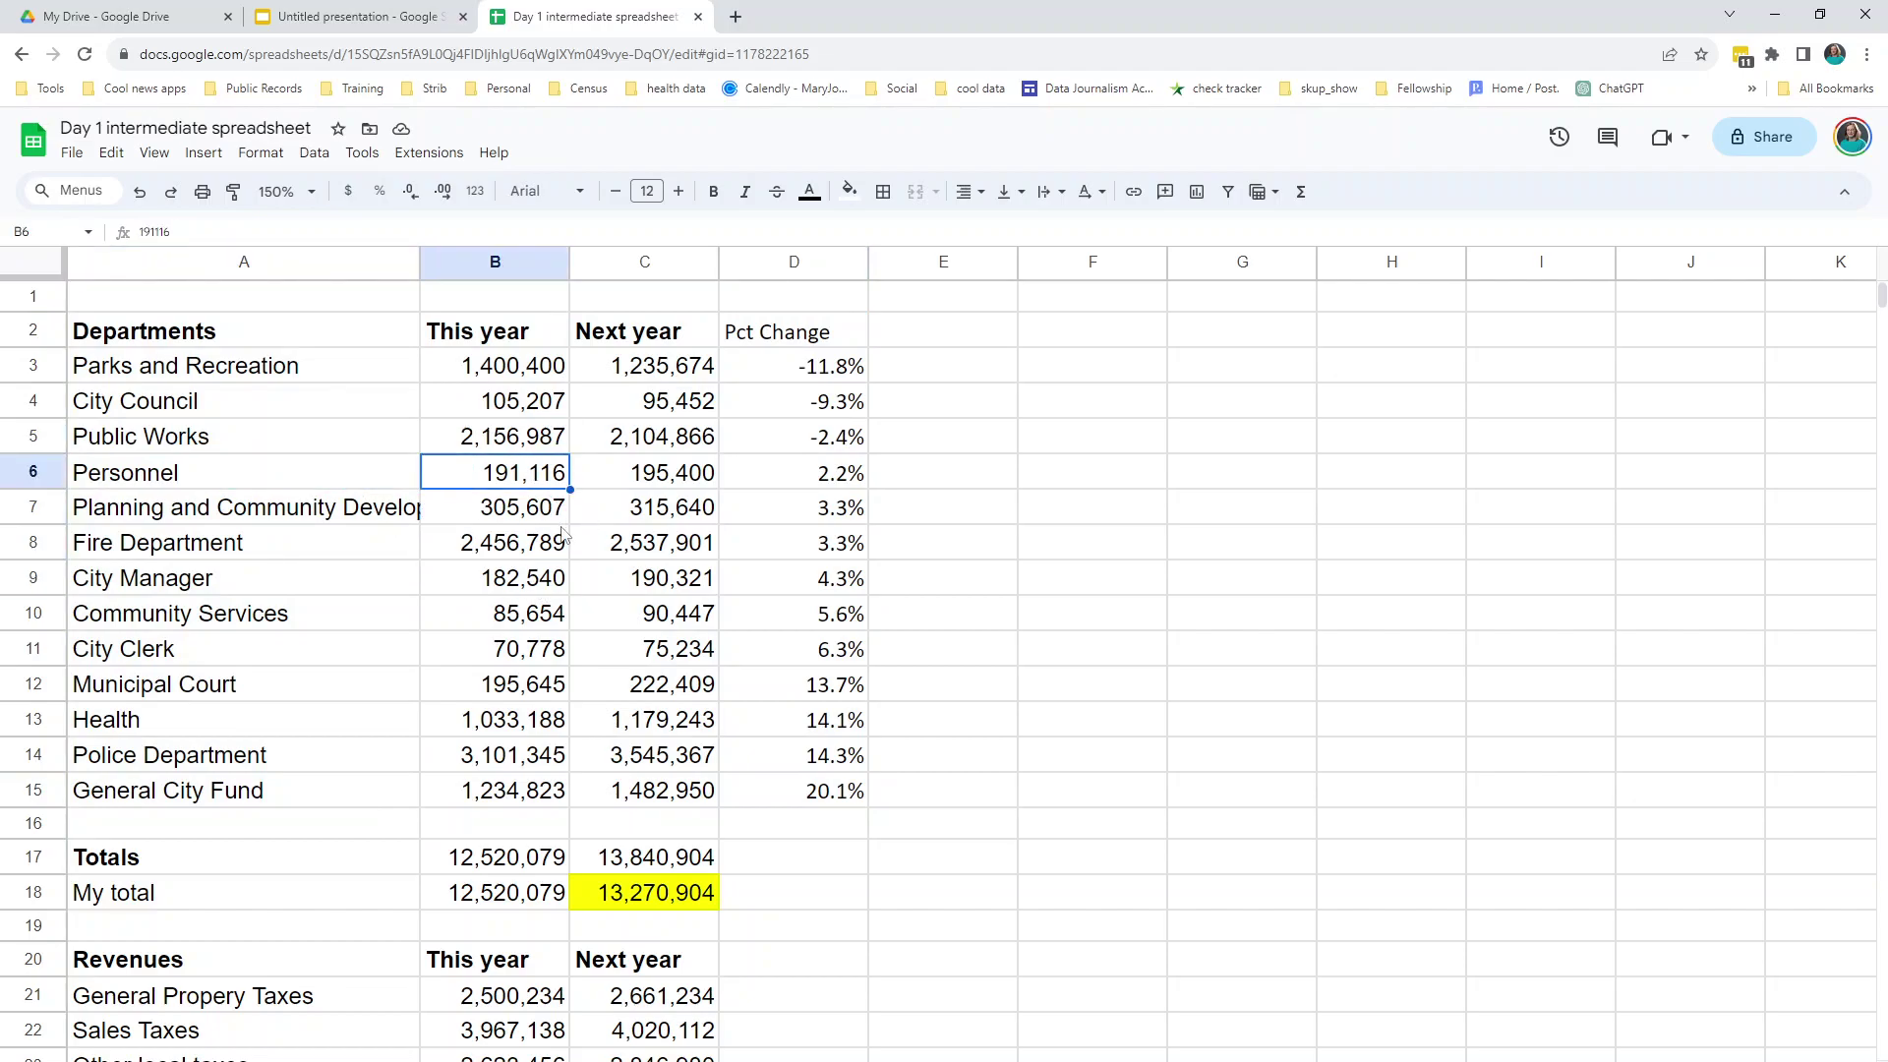
- Sort the departments table A2:D15 by Next year in descending order, treating the first row as a header
key("ctrl+a")
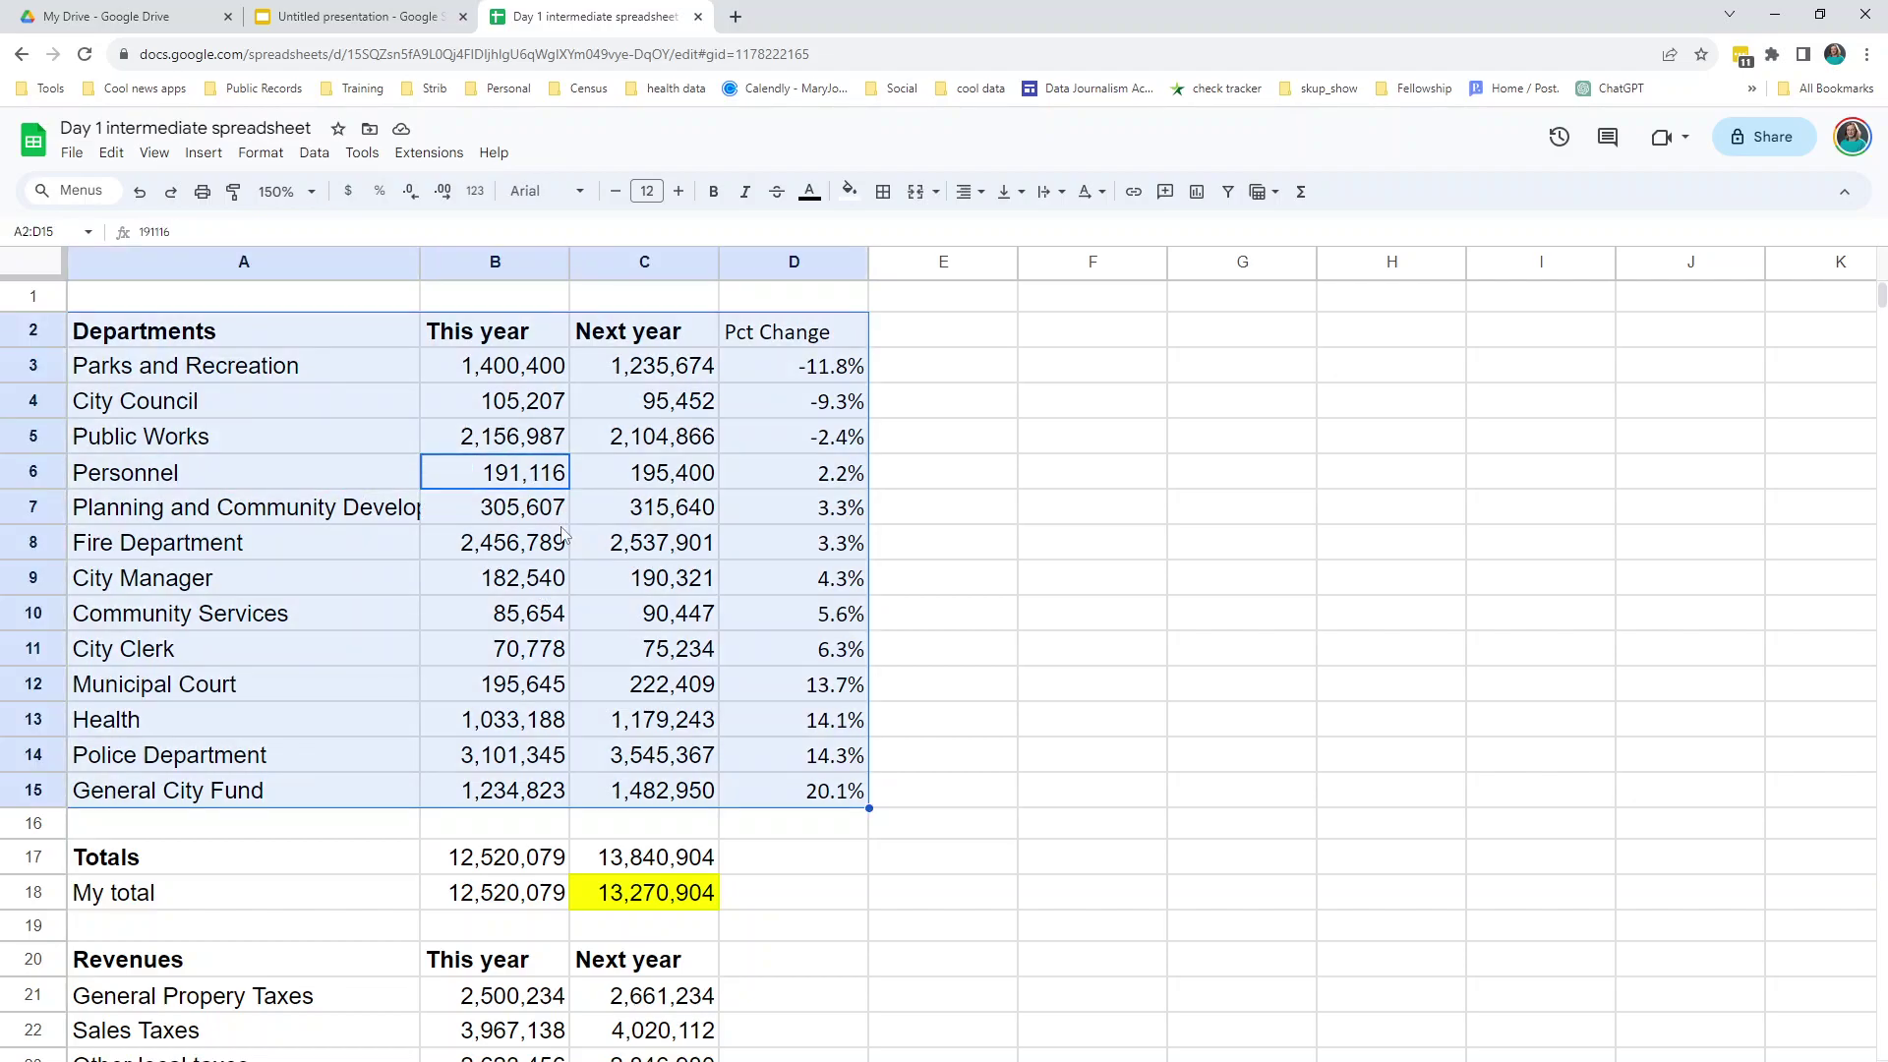
left_click(314, 152)
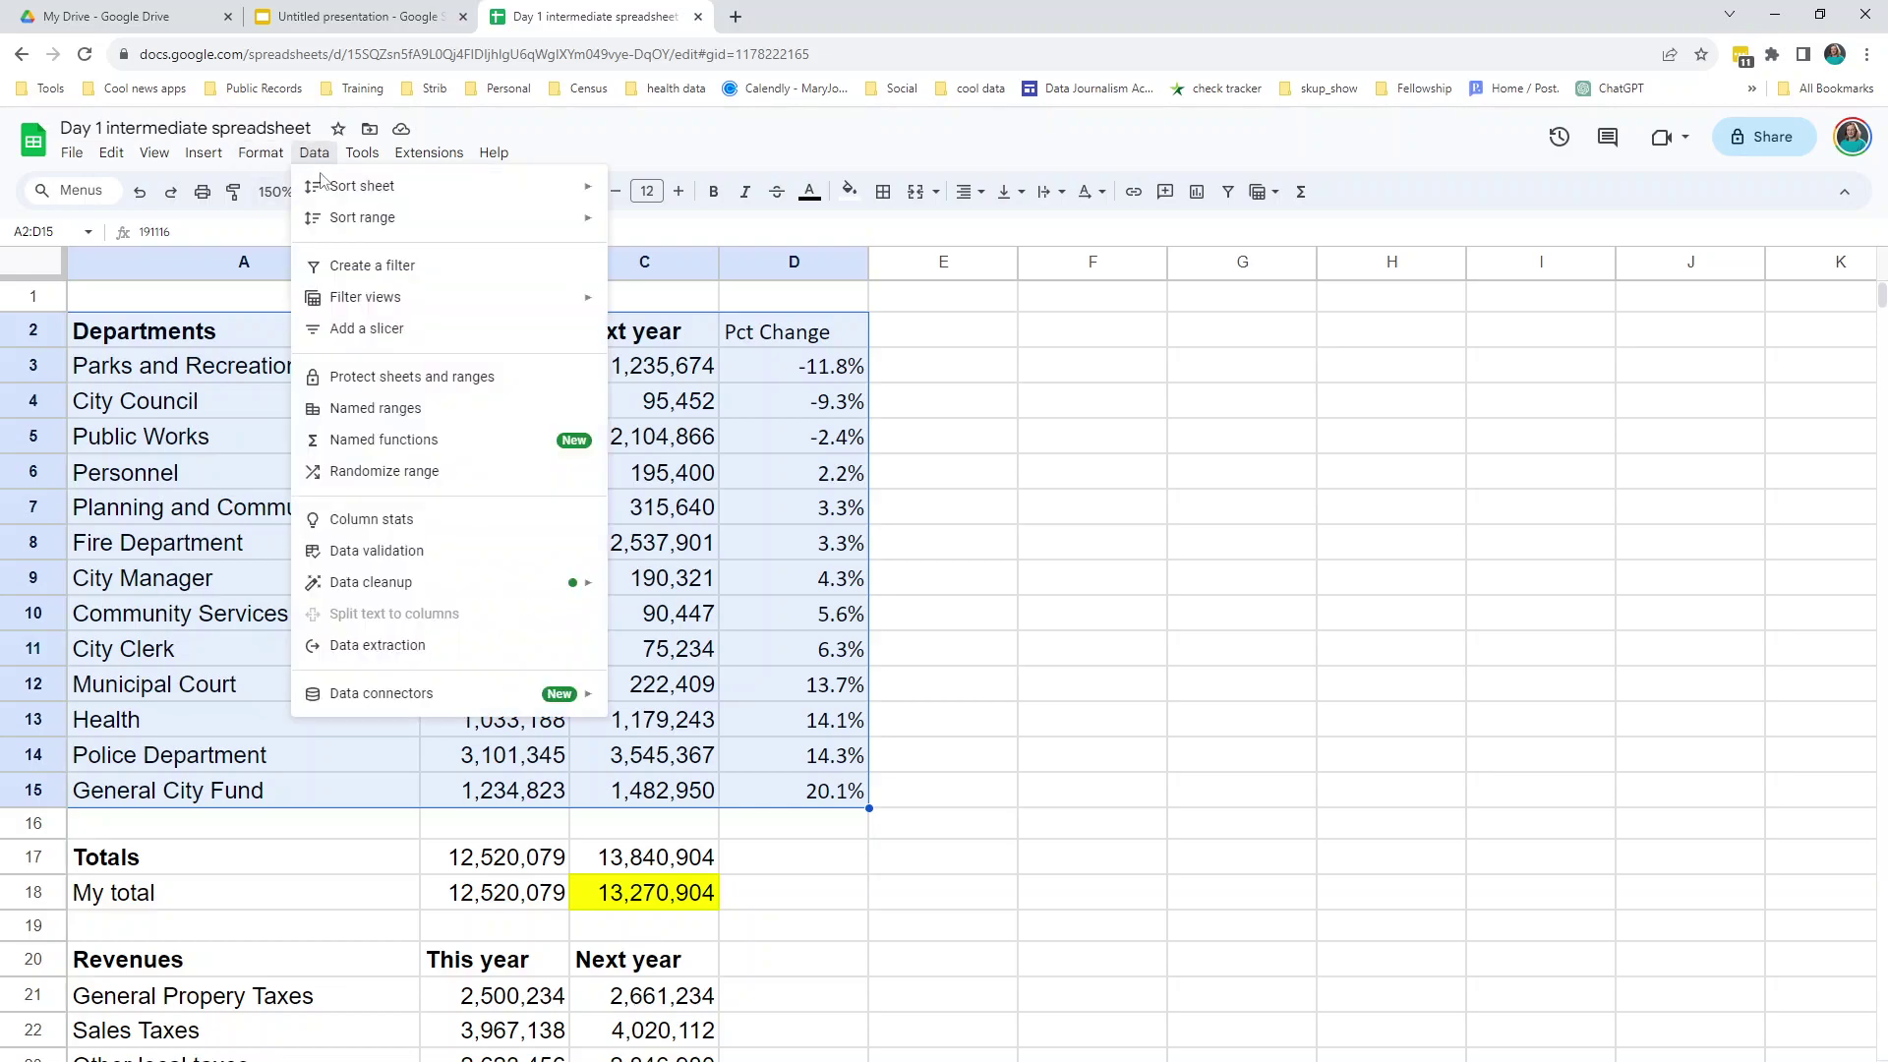
mouse_move(328, 226)
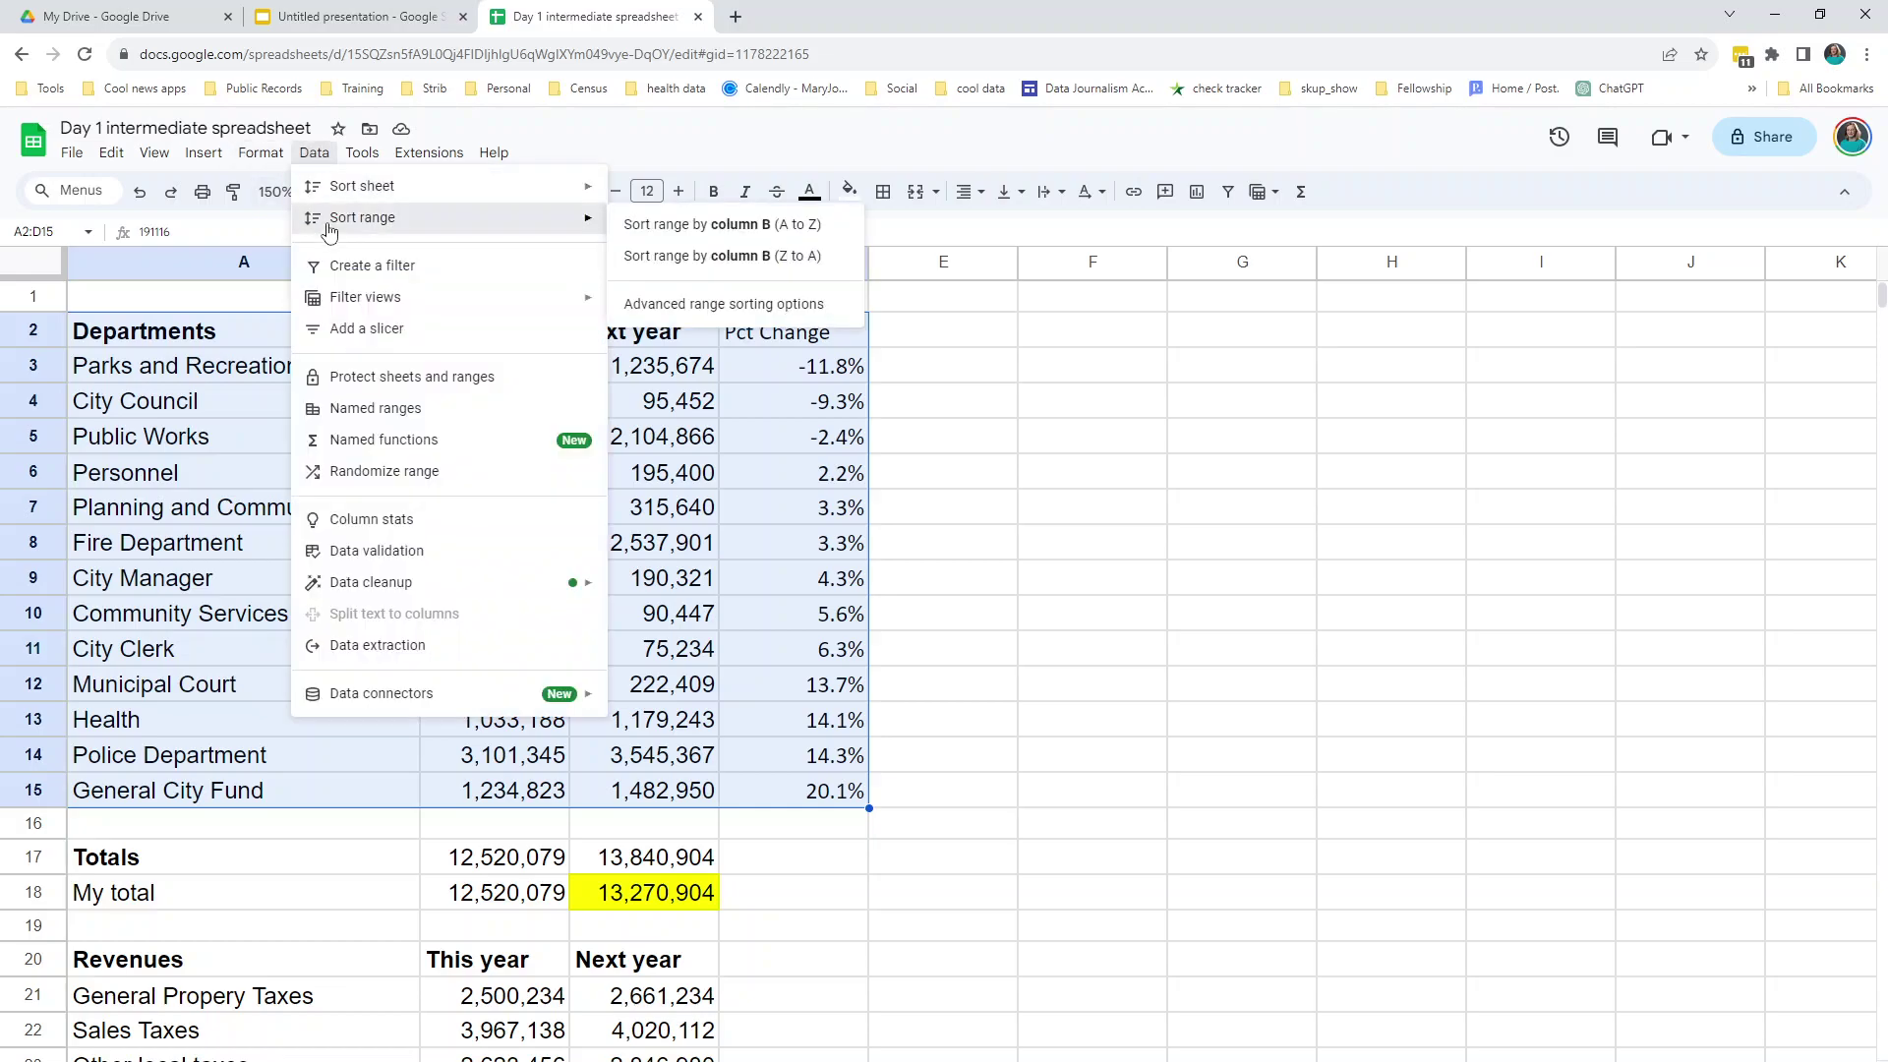
left_click(700, 313)
left_click(740, 554)
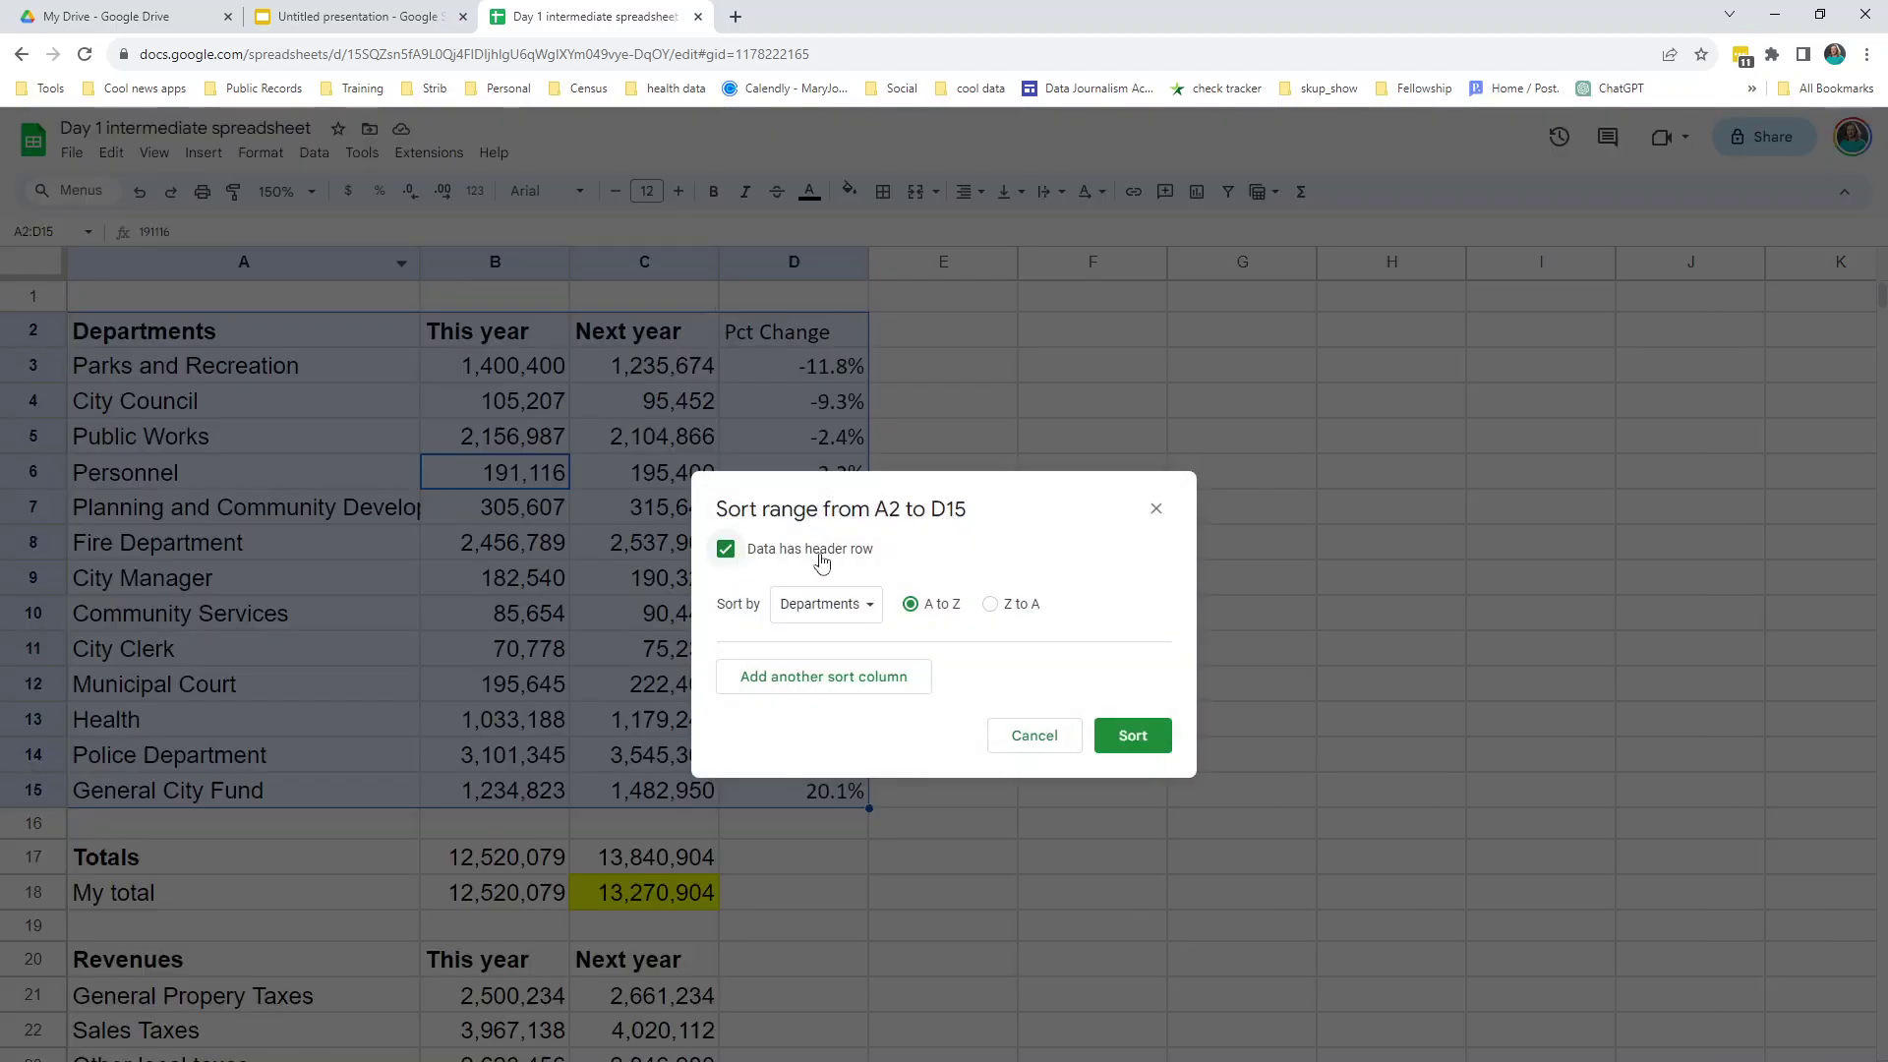
left_click(862, 610)
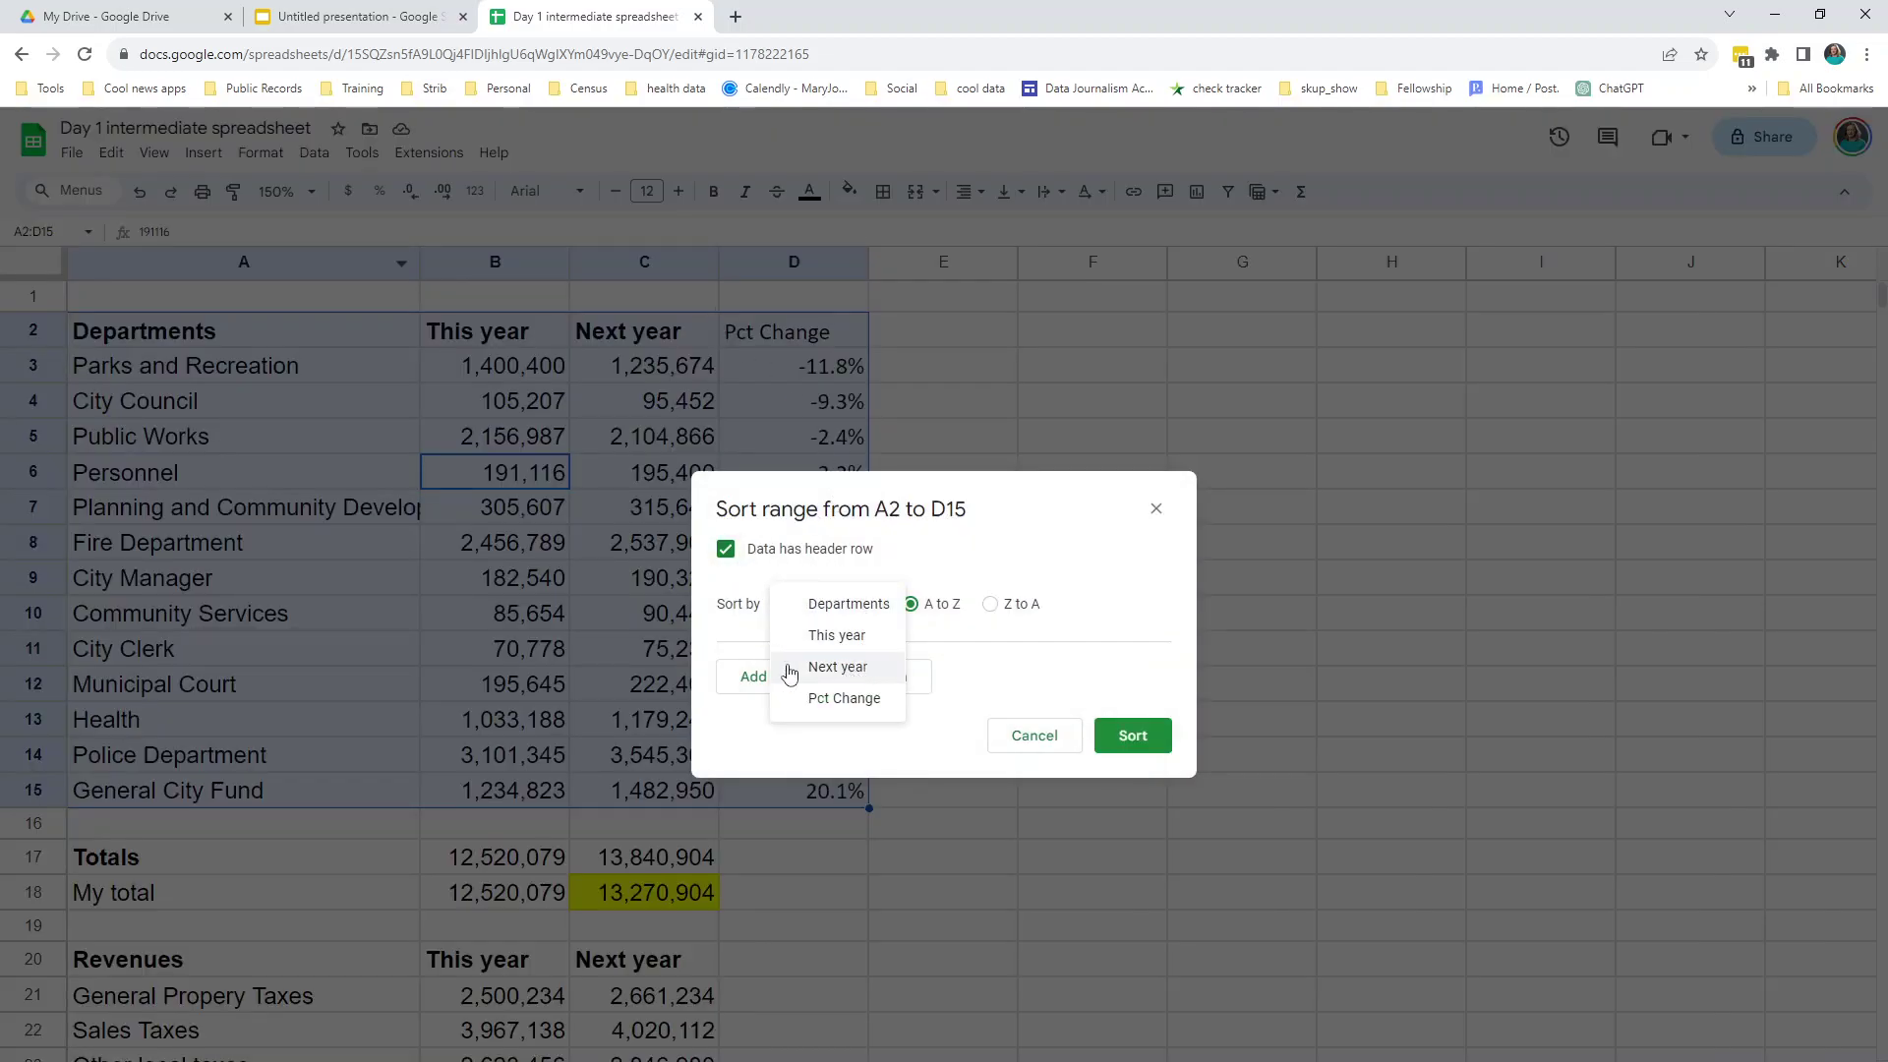
left_click(829, 670)
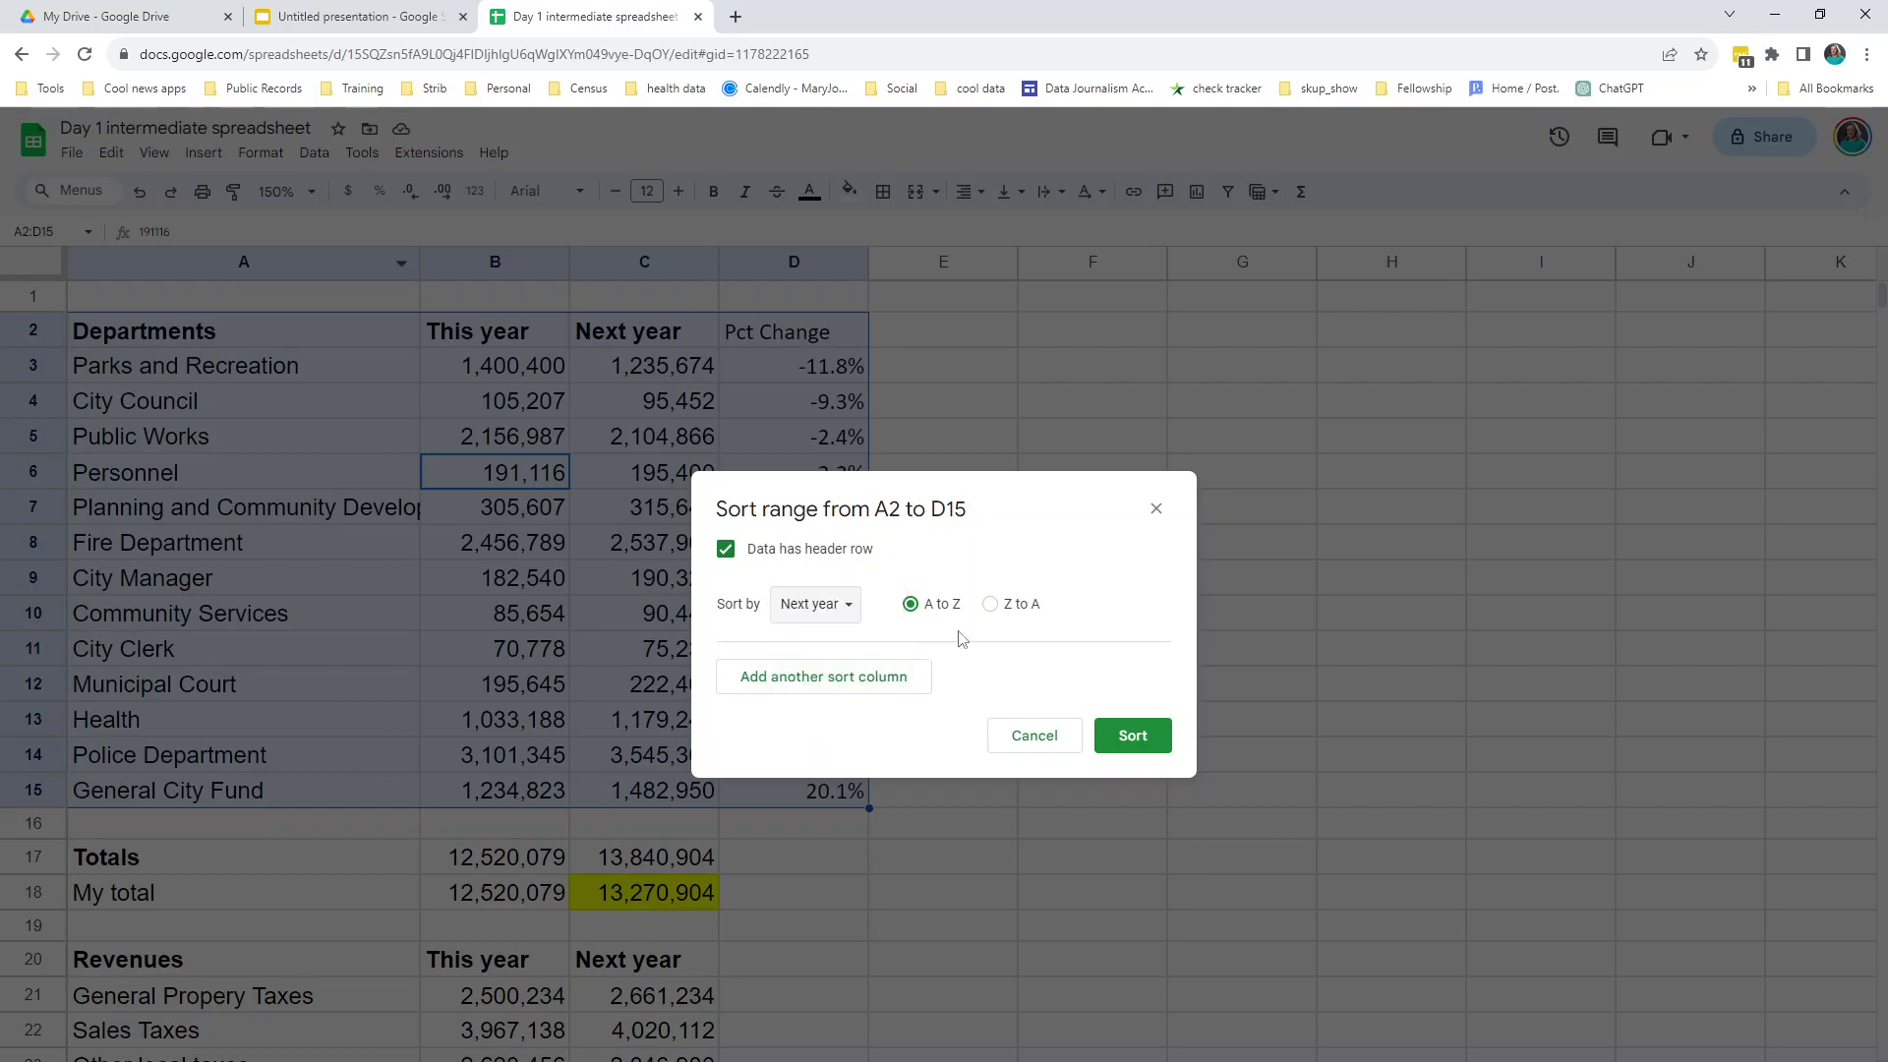
left_click(989, 604)
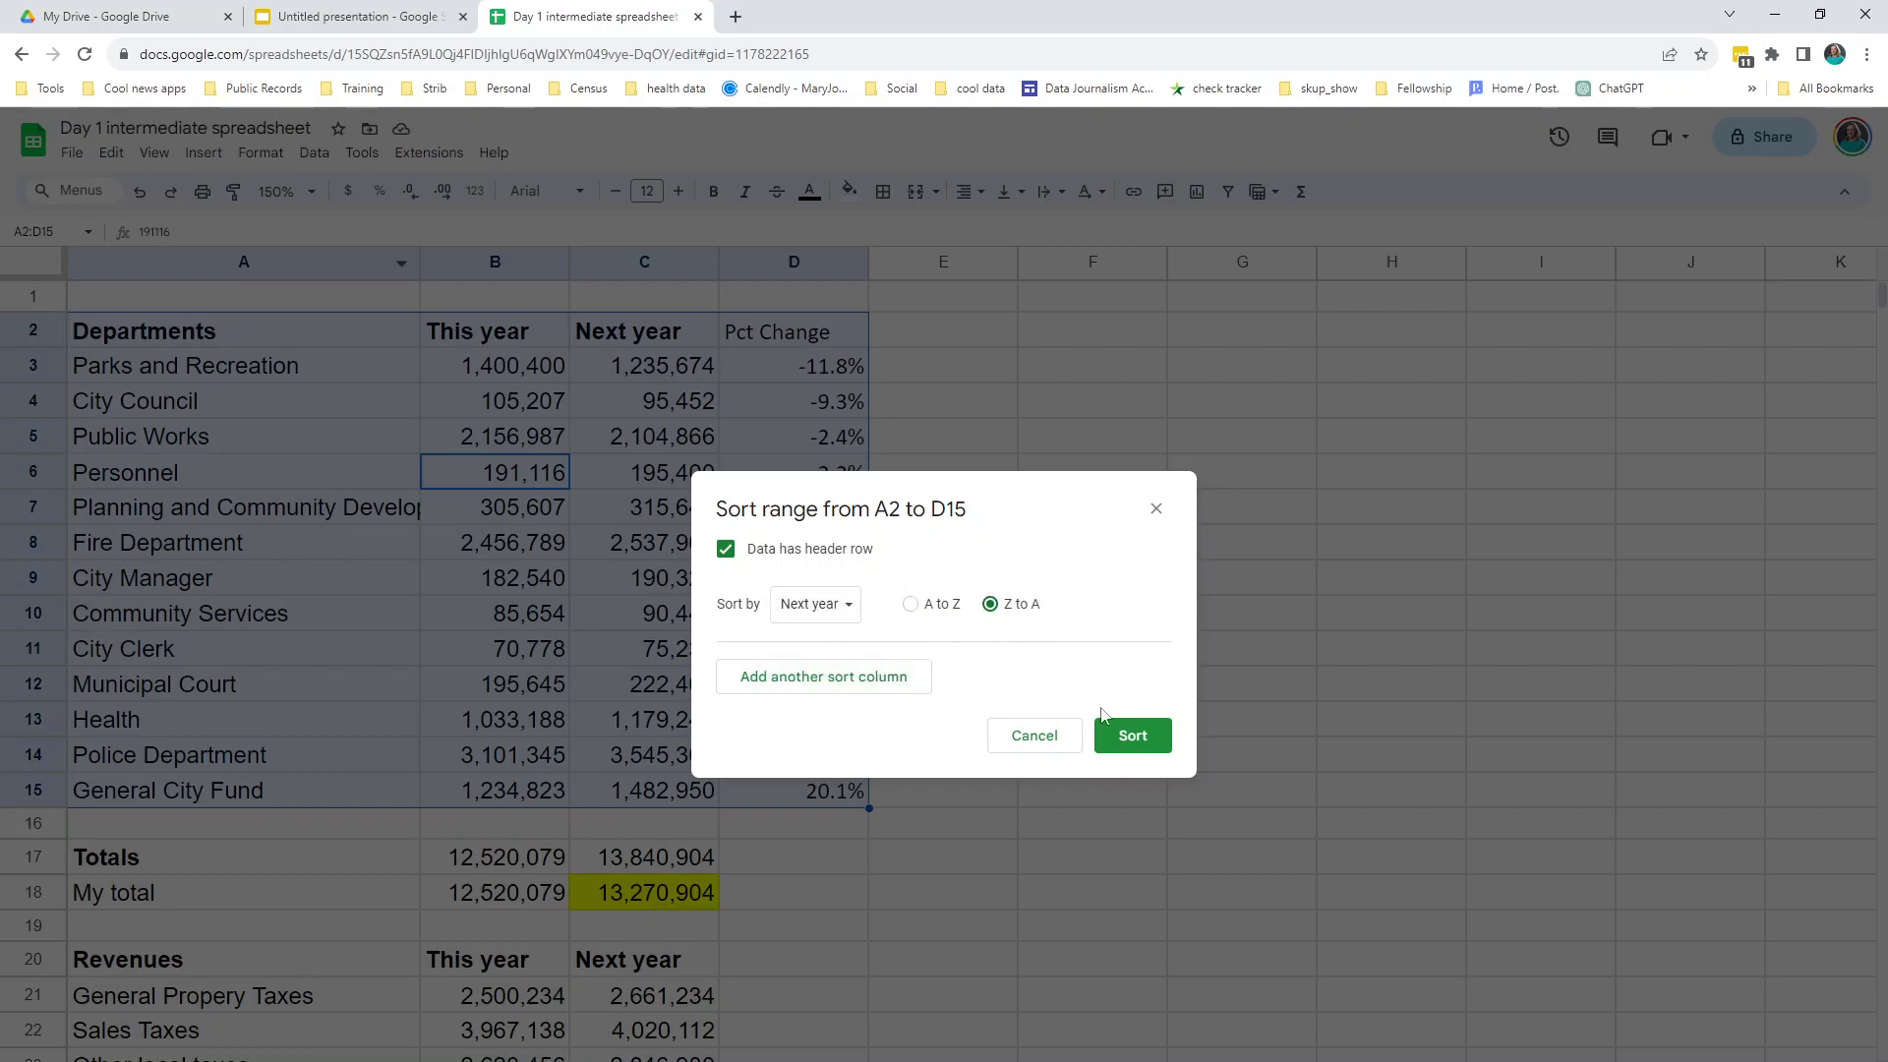
left_click(1137, 745)
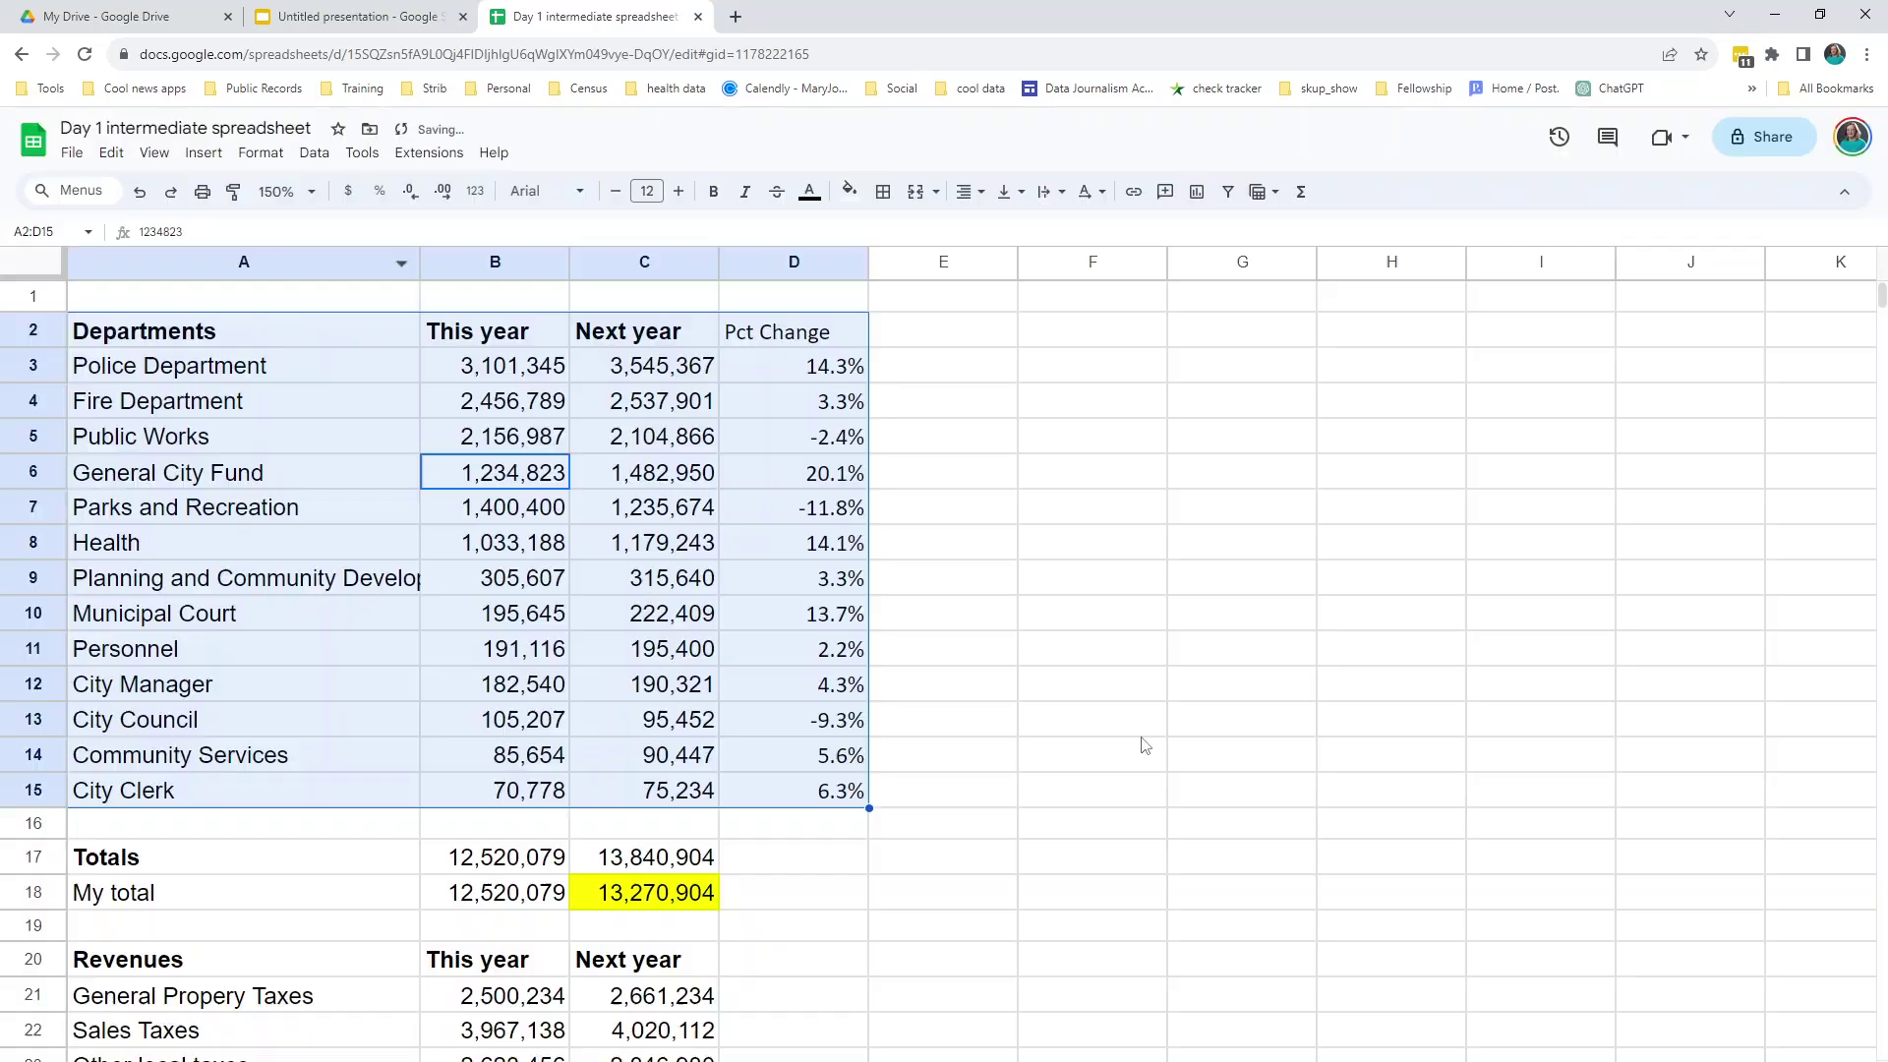
- Examine the This year amounts and the department names in rows 3 to 15 of the sorted table
left_click(753, 545)
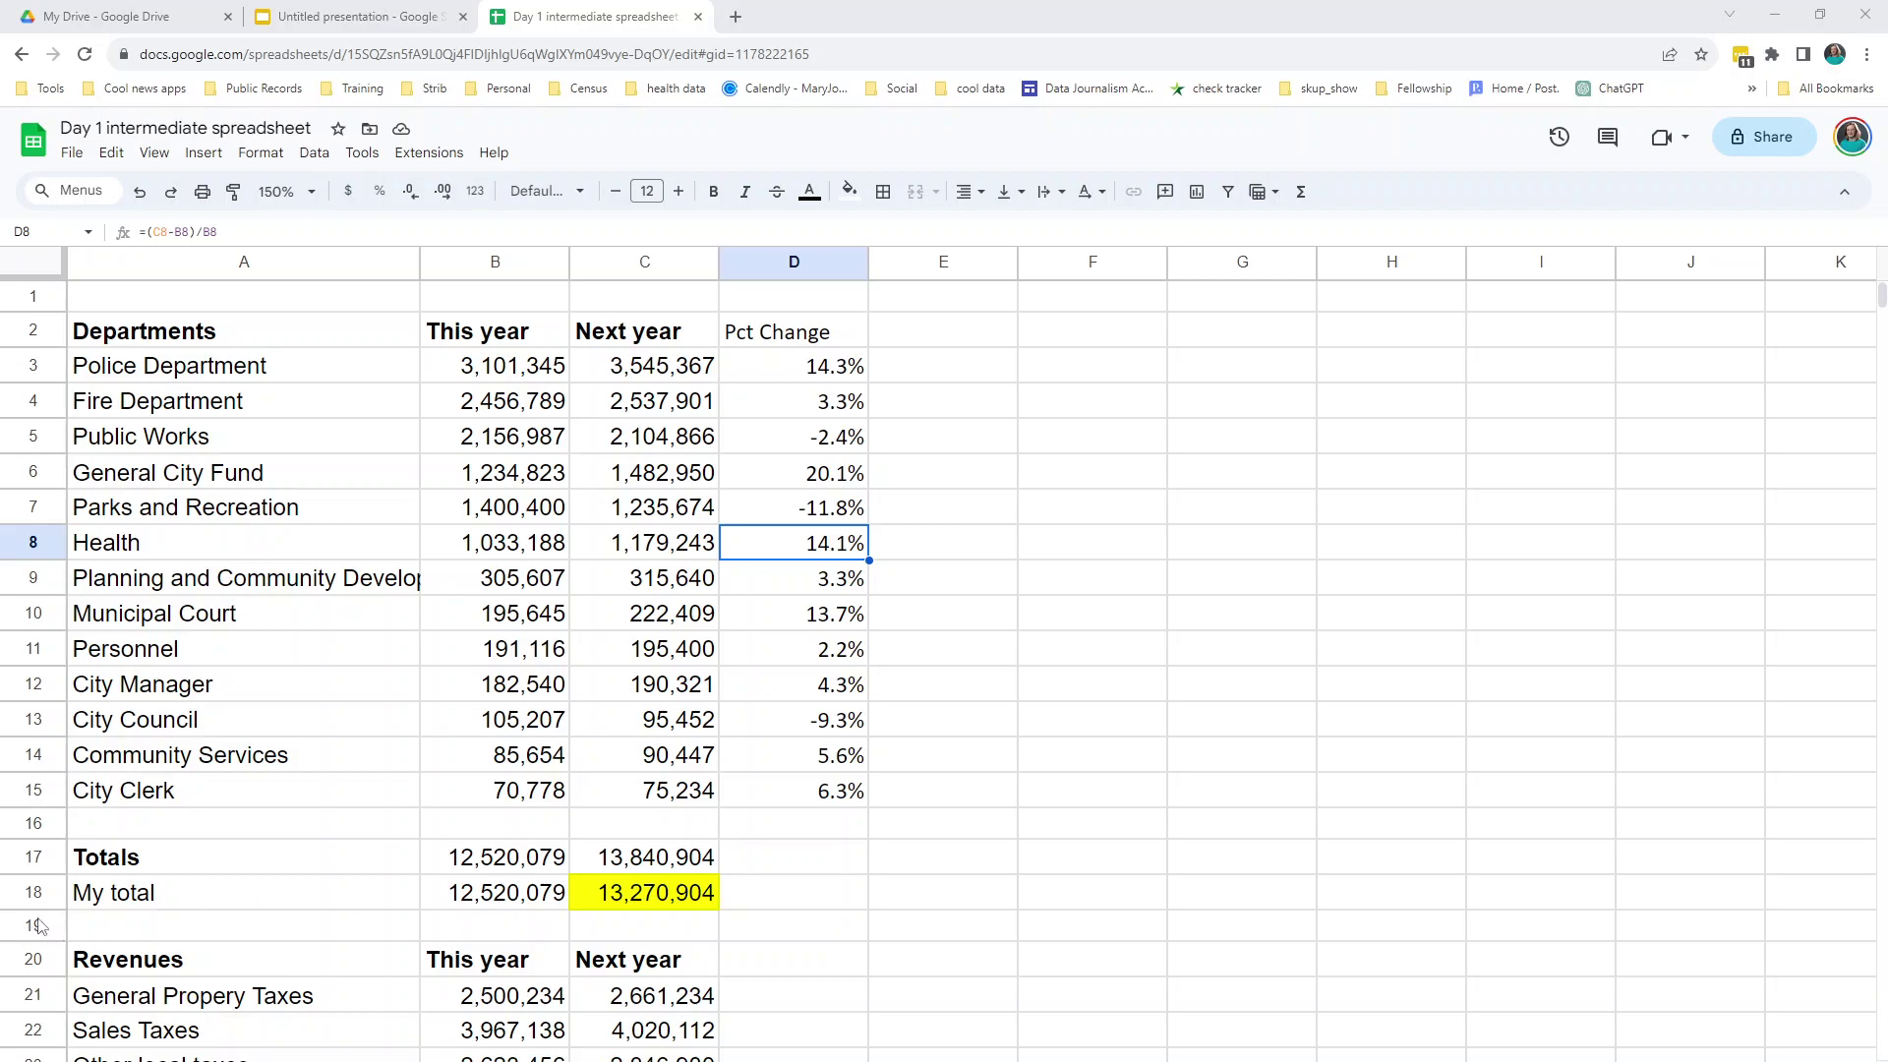
left_click(512, 693)
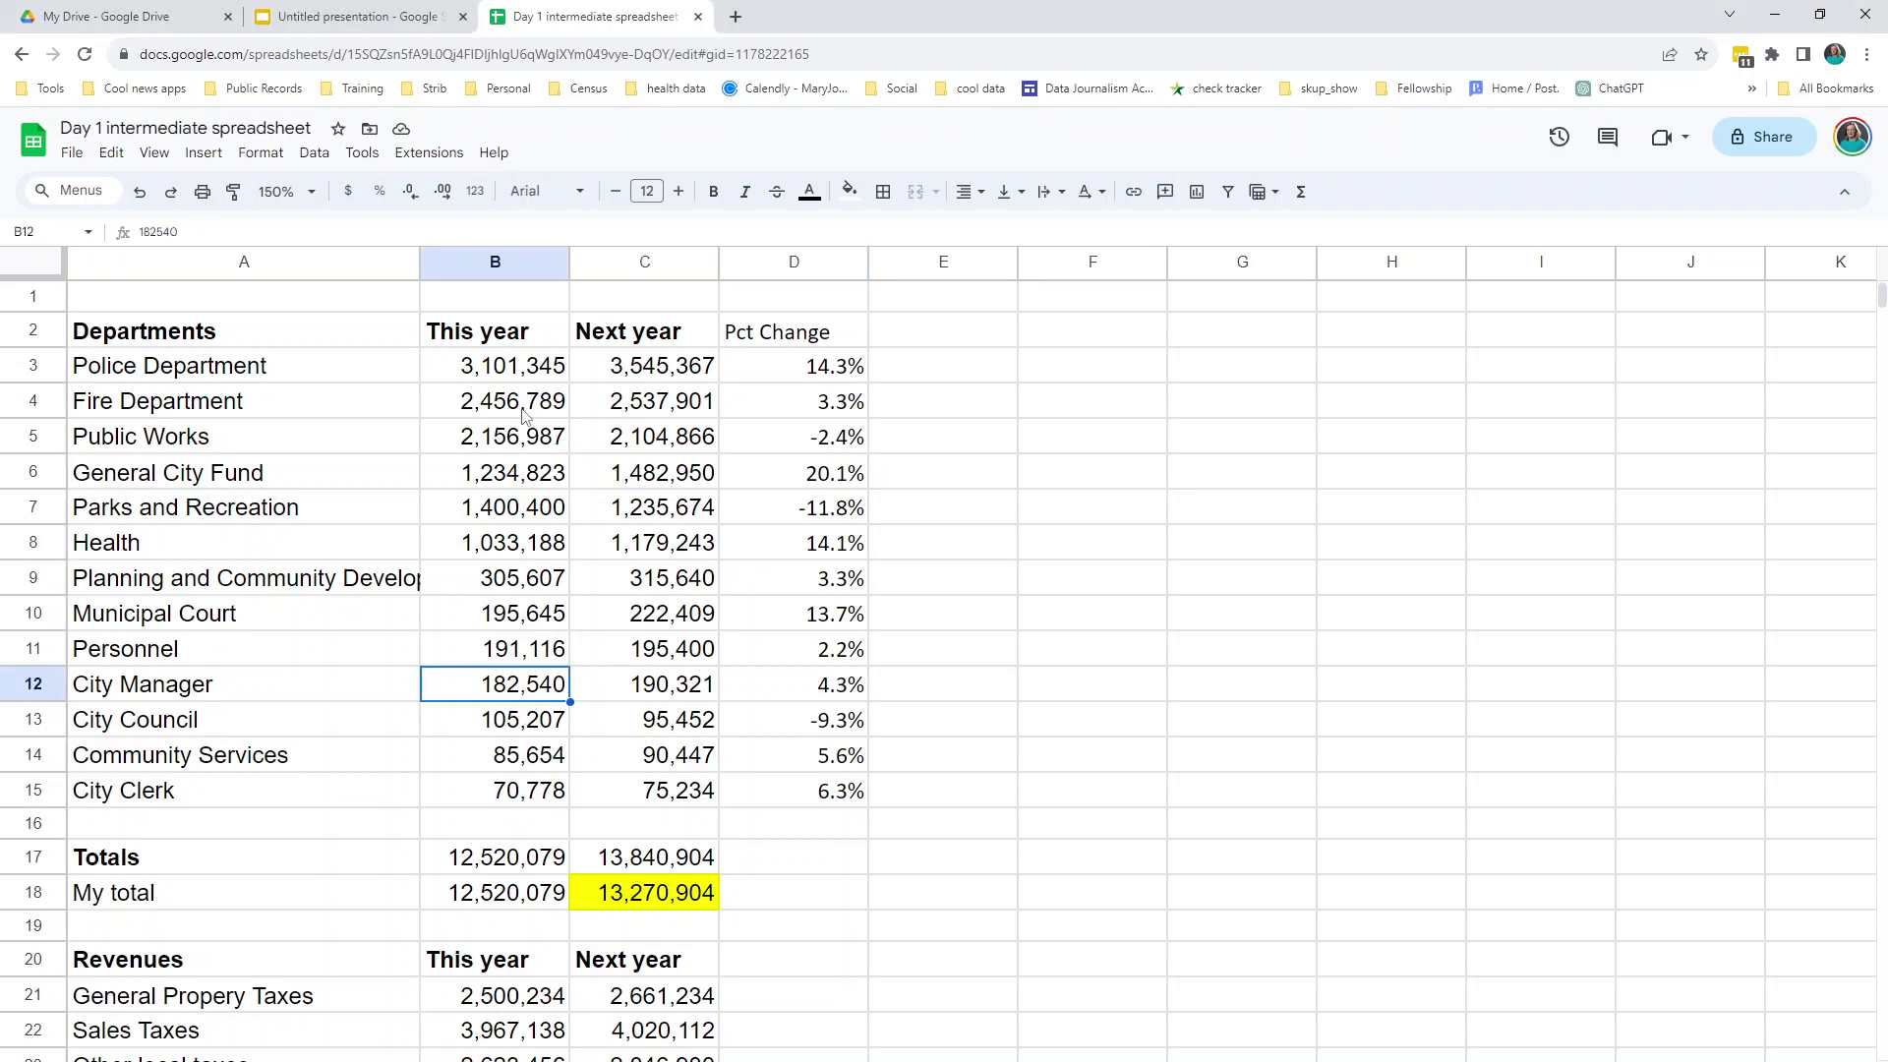
left_click_drag(518, 379, 516, 801)
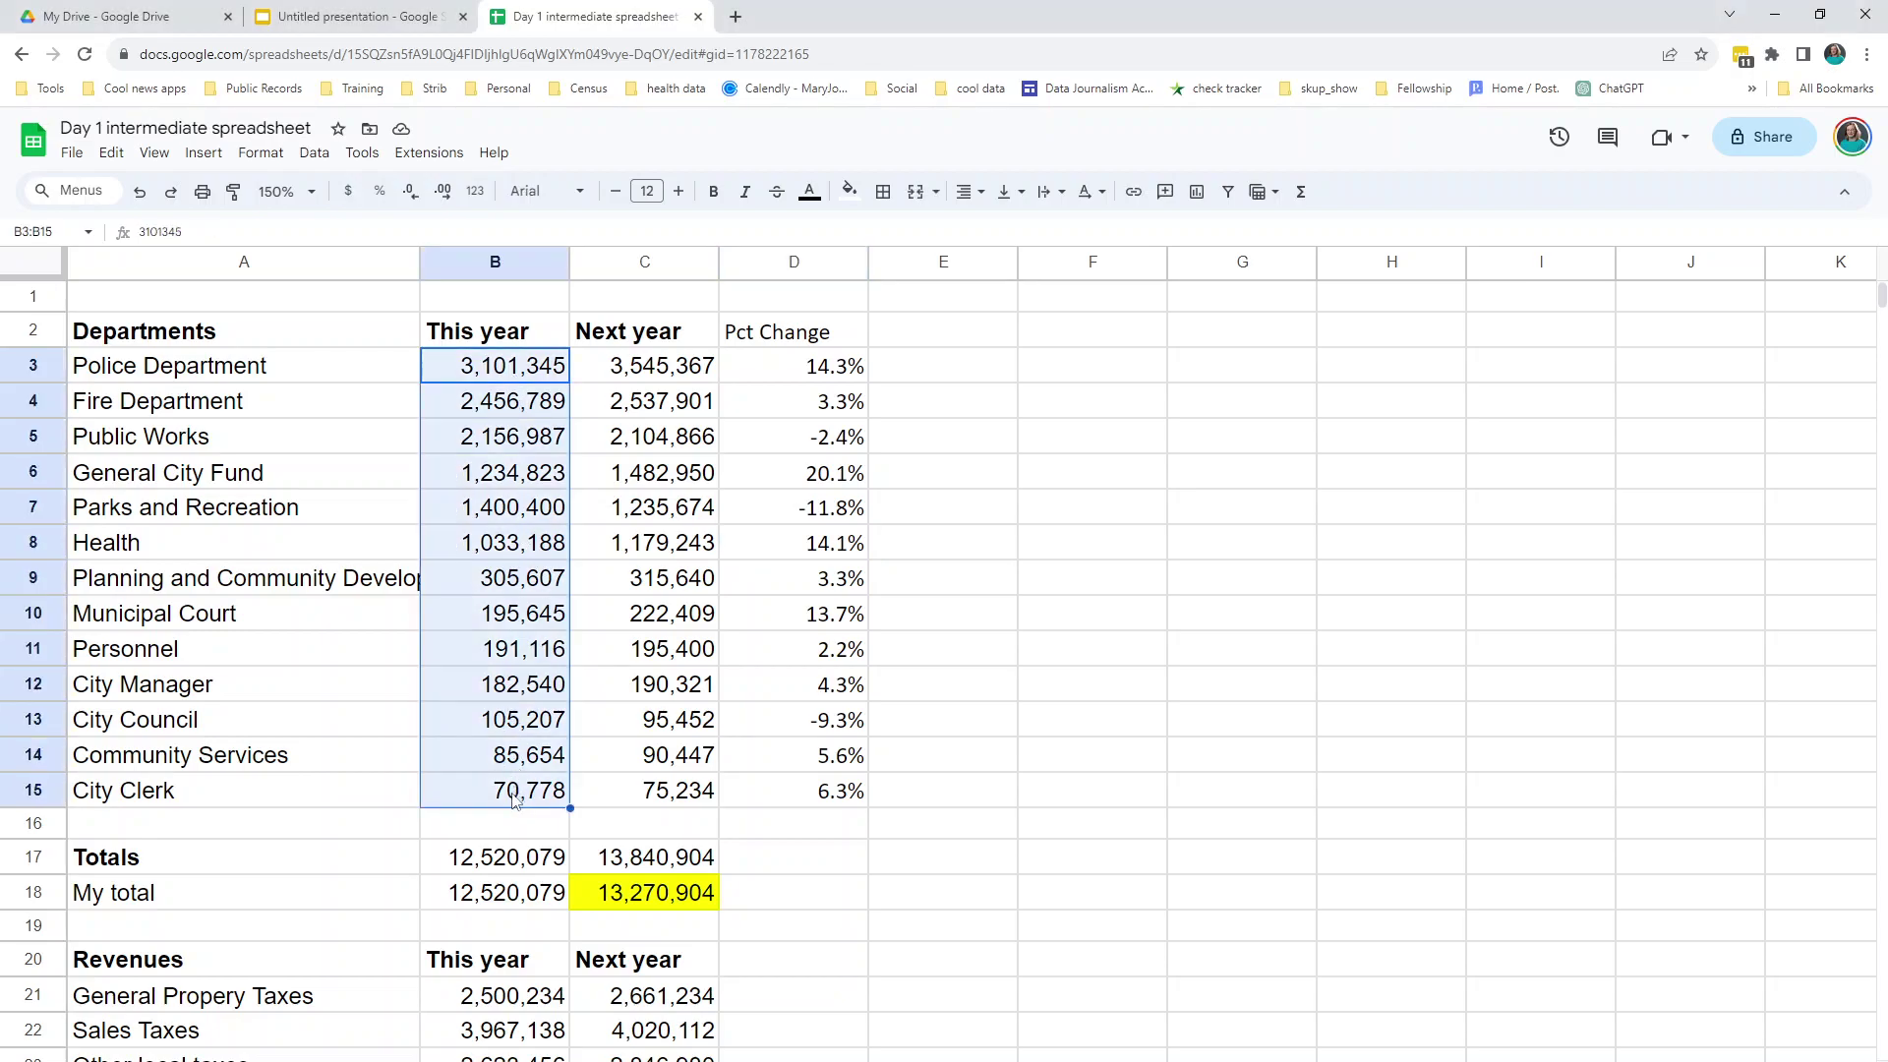
left_click_drag(202, 369, 228, 798)
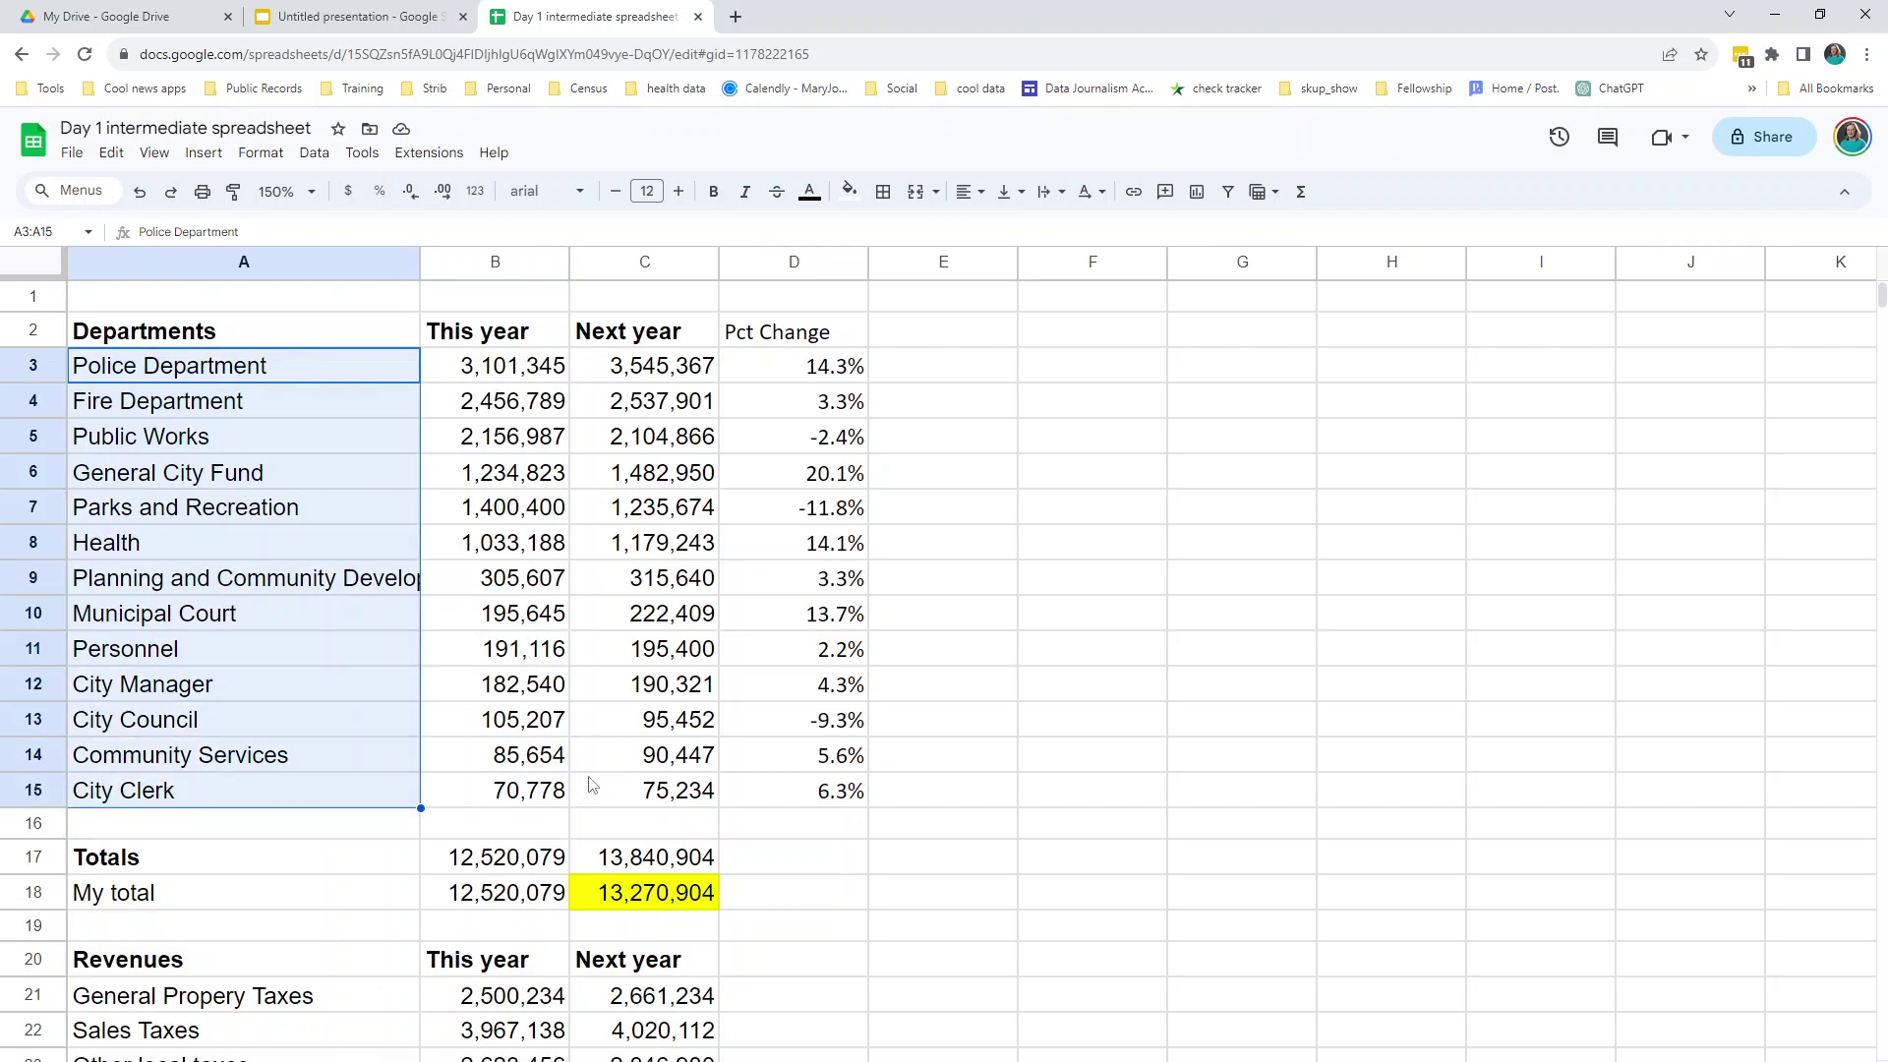
left_click(509, 723)
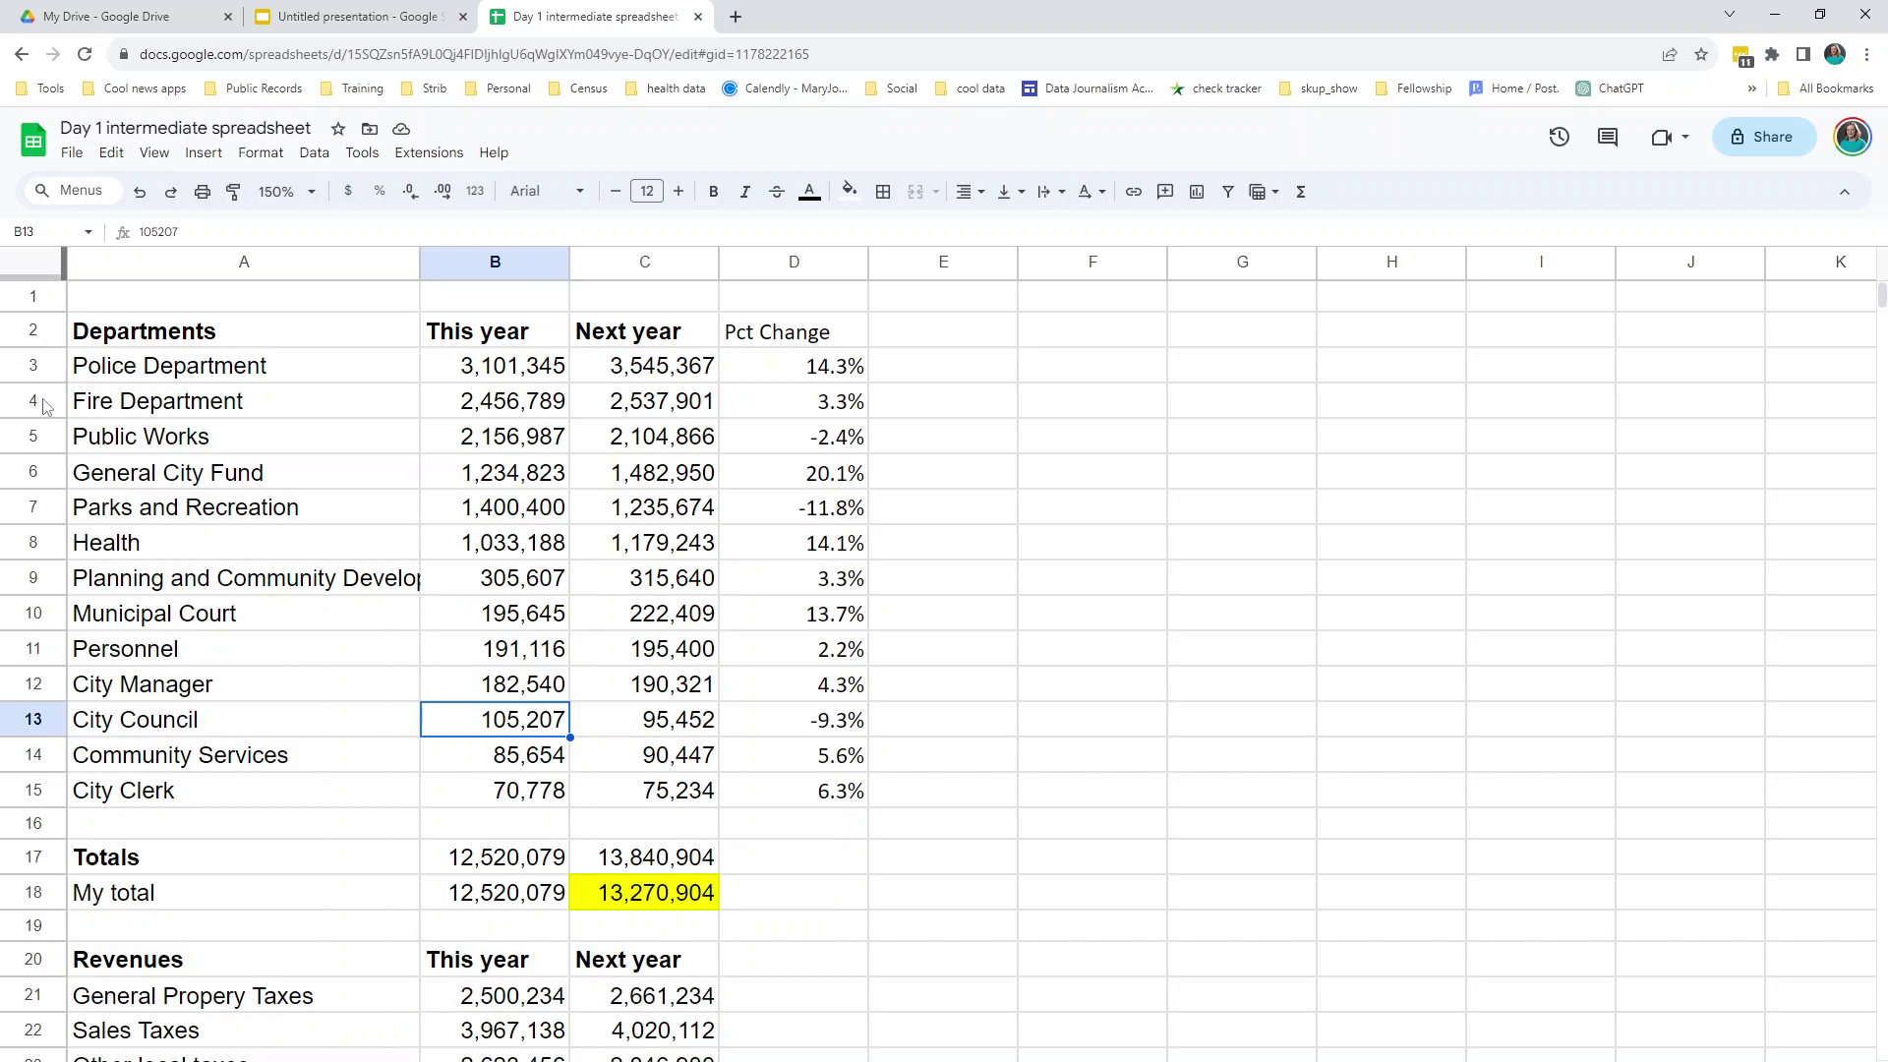
left_click_drag(39, 366, 66, 788)
left_click_drag(260, 372, 229, 793)
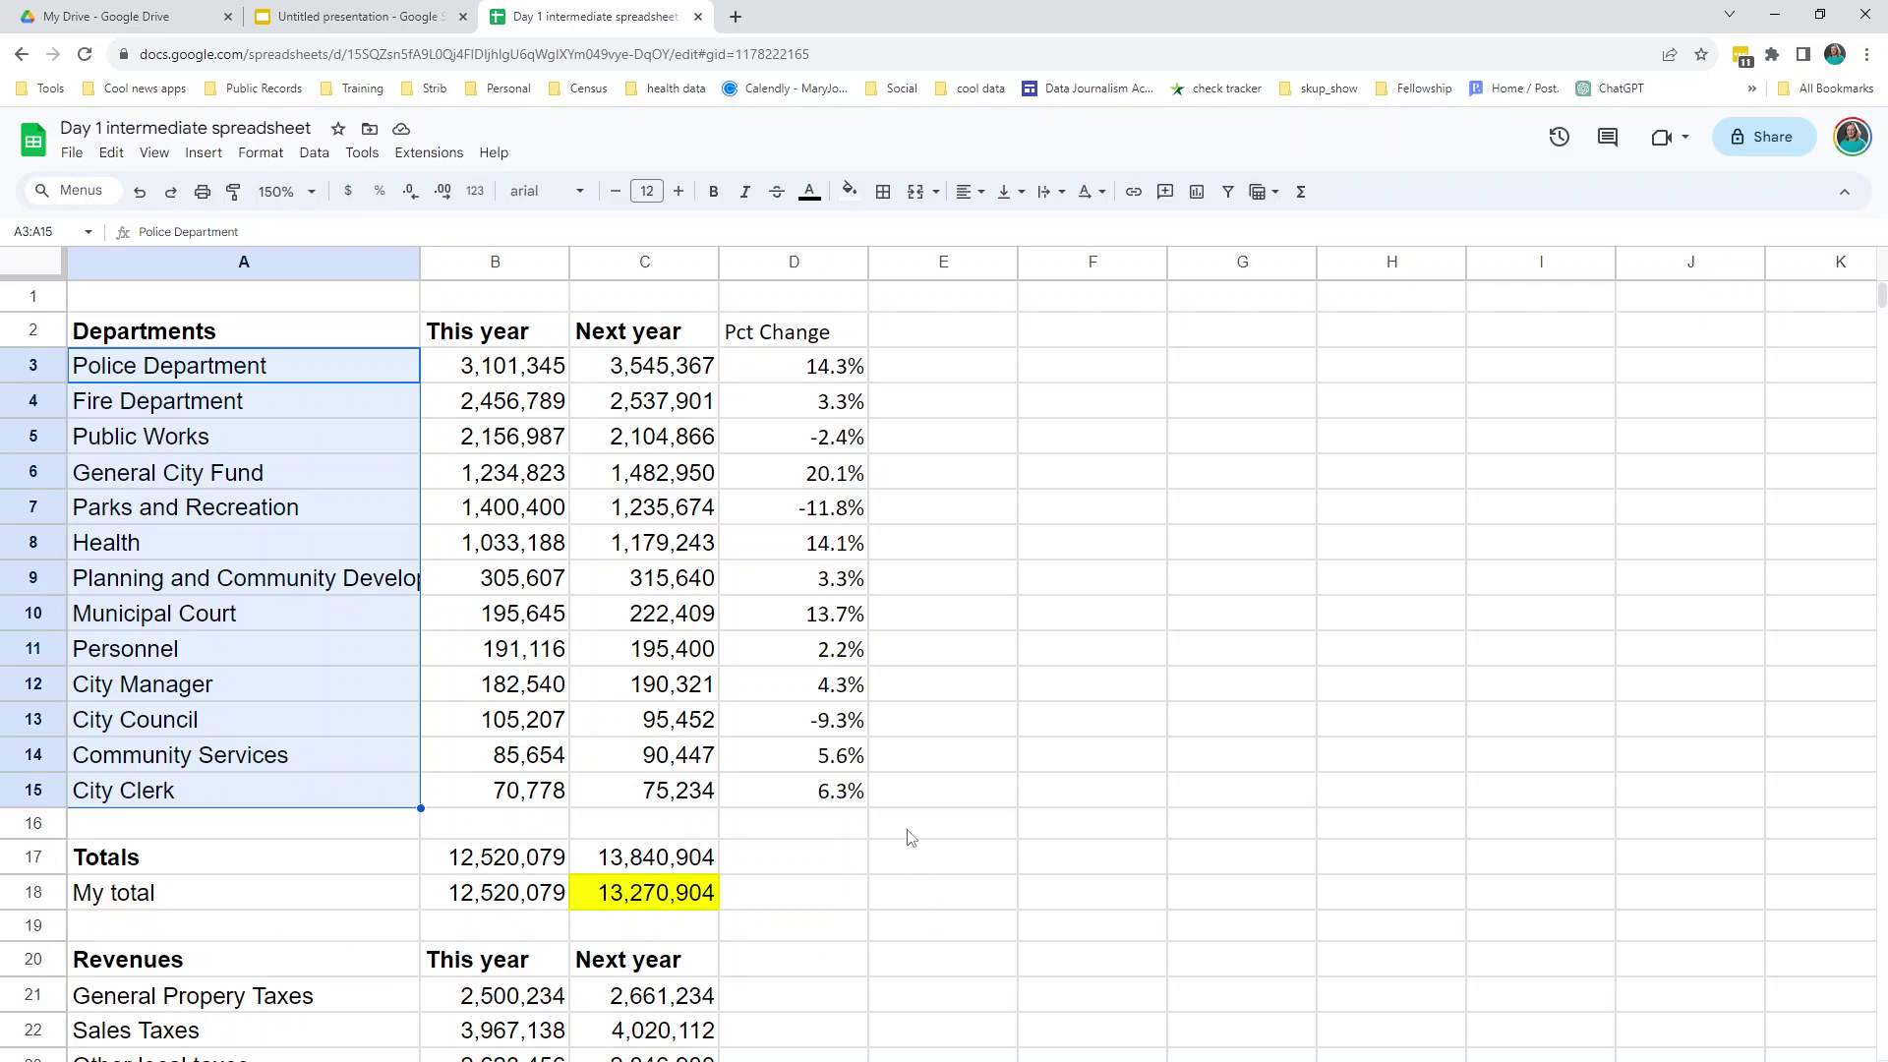
- Insert four blank rows above row 19, between the My total row and the Revenues section
scroll(909, 835, "down", 2)
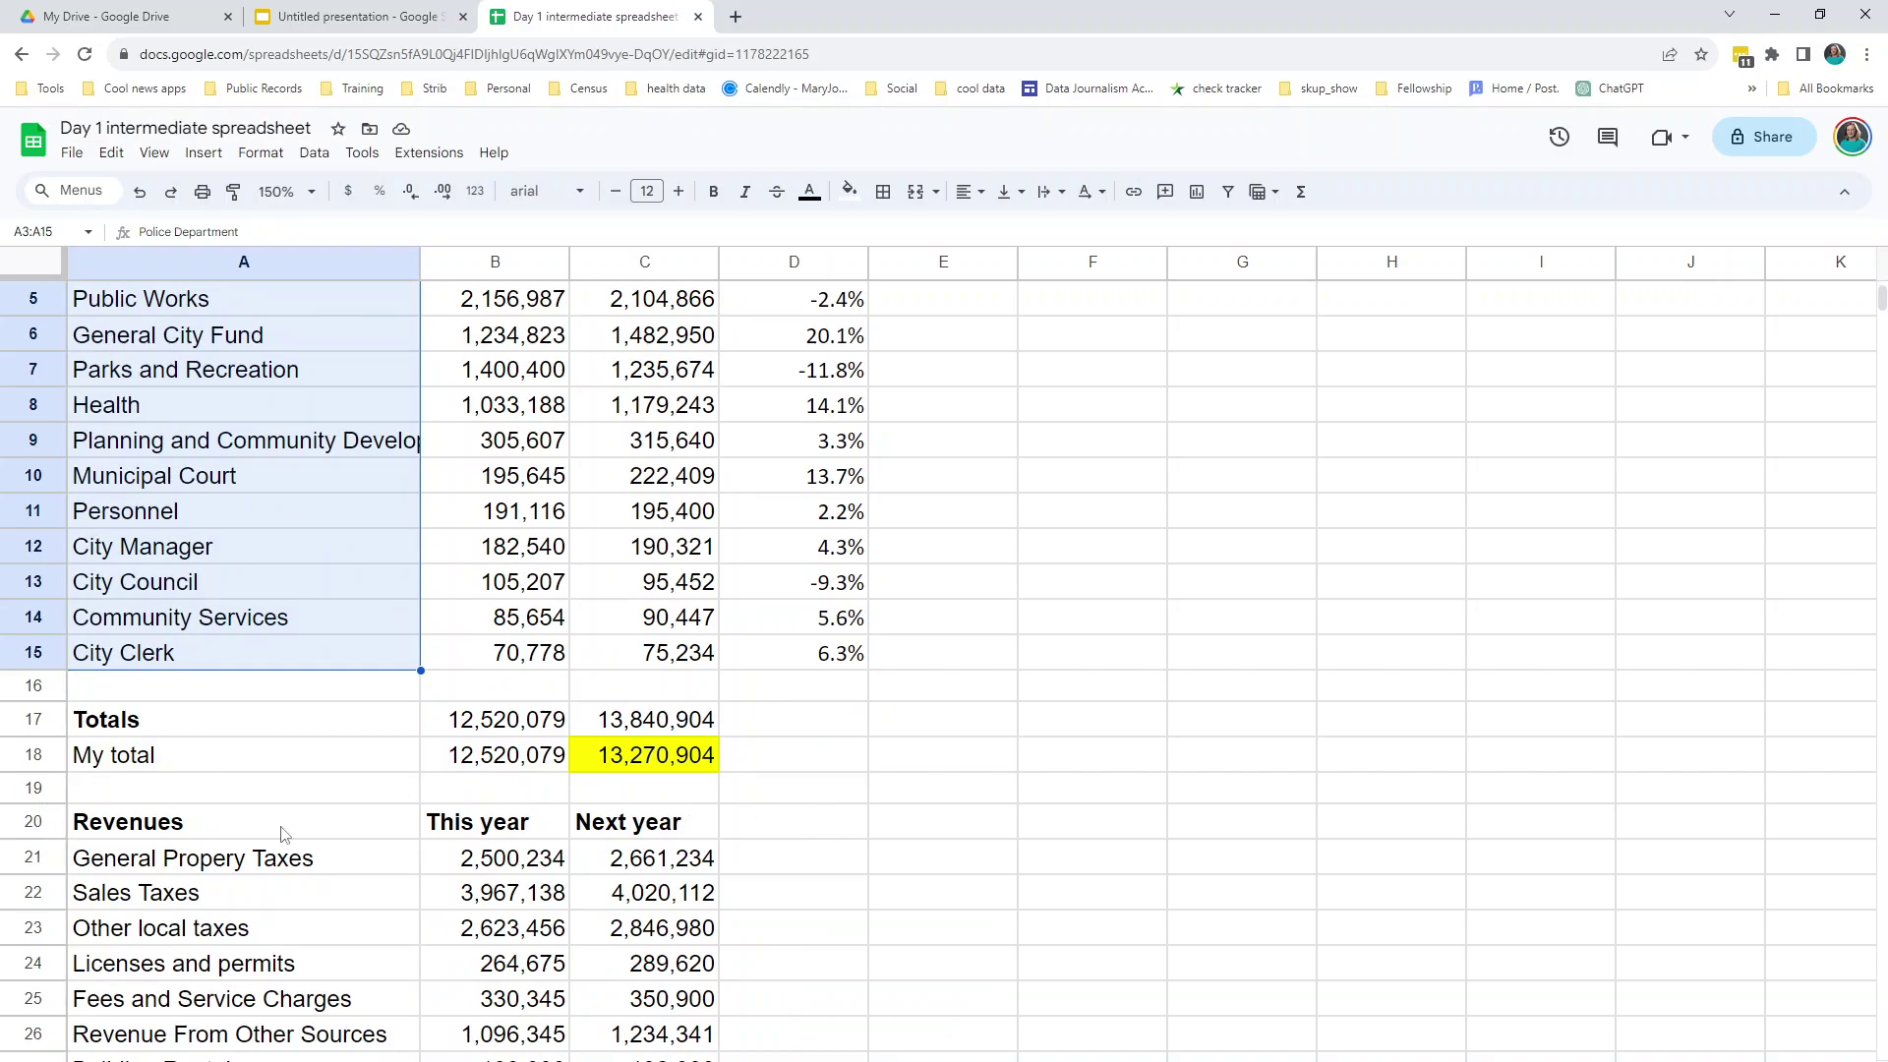
left_click(26, 786)
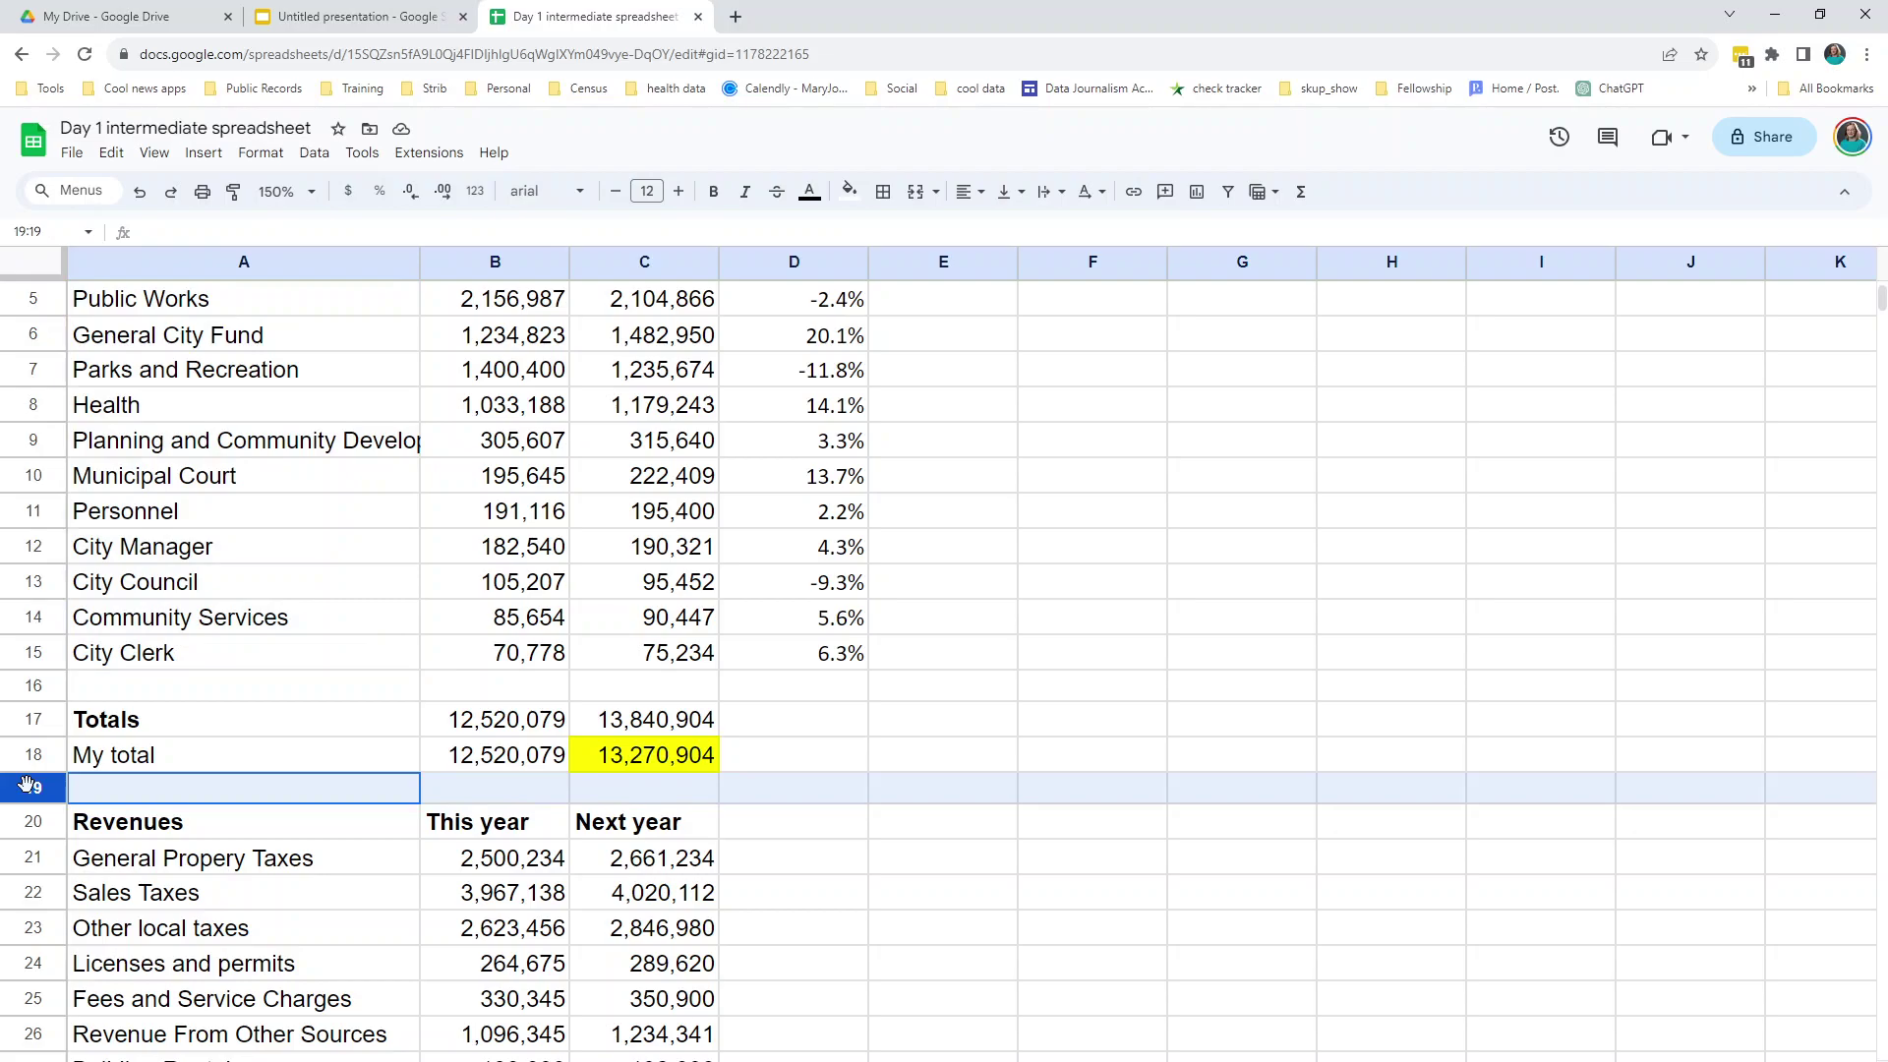
left_click_drag(26, 788, 27, 890)
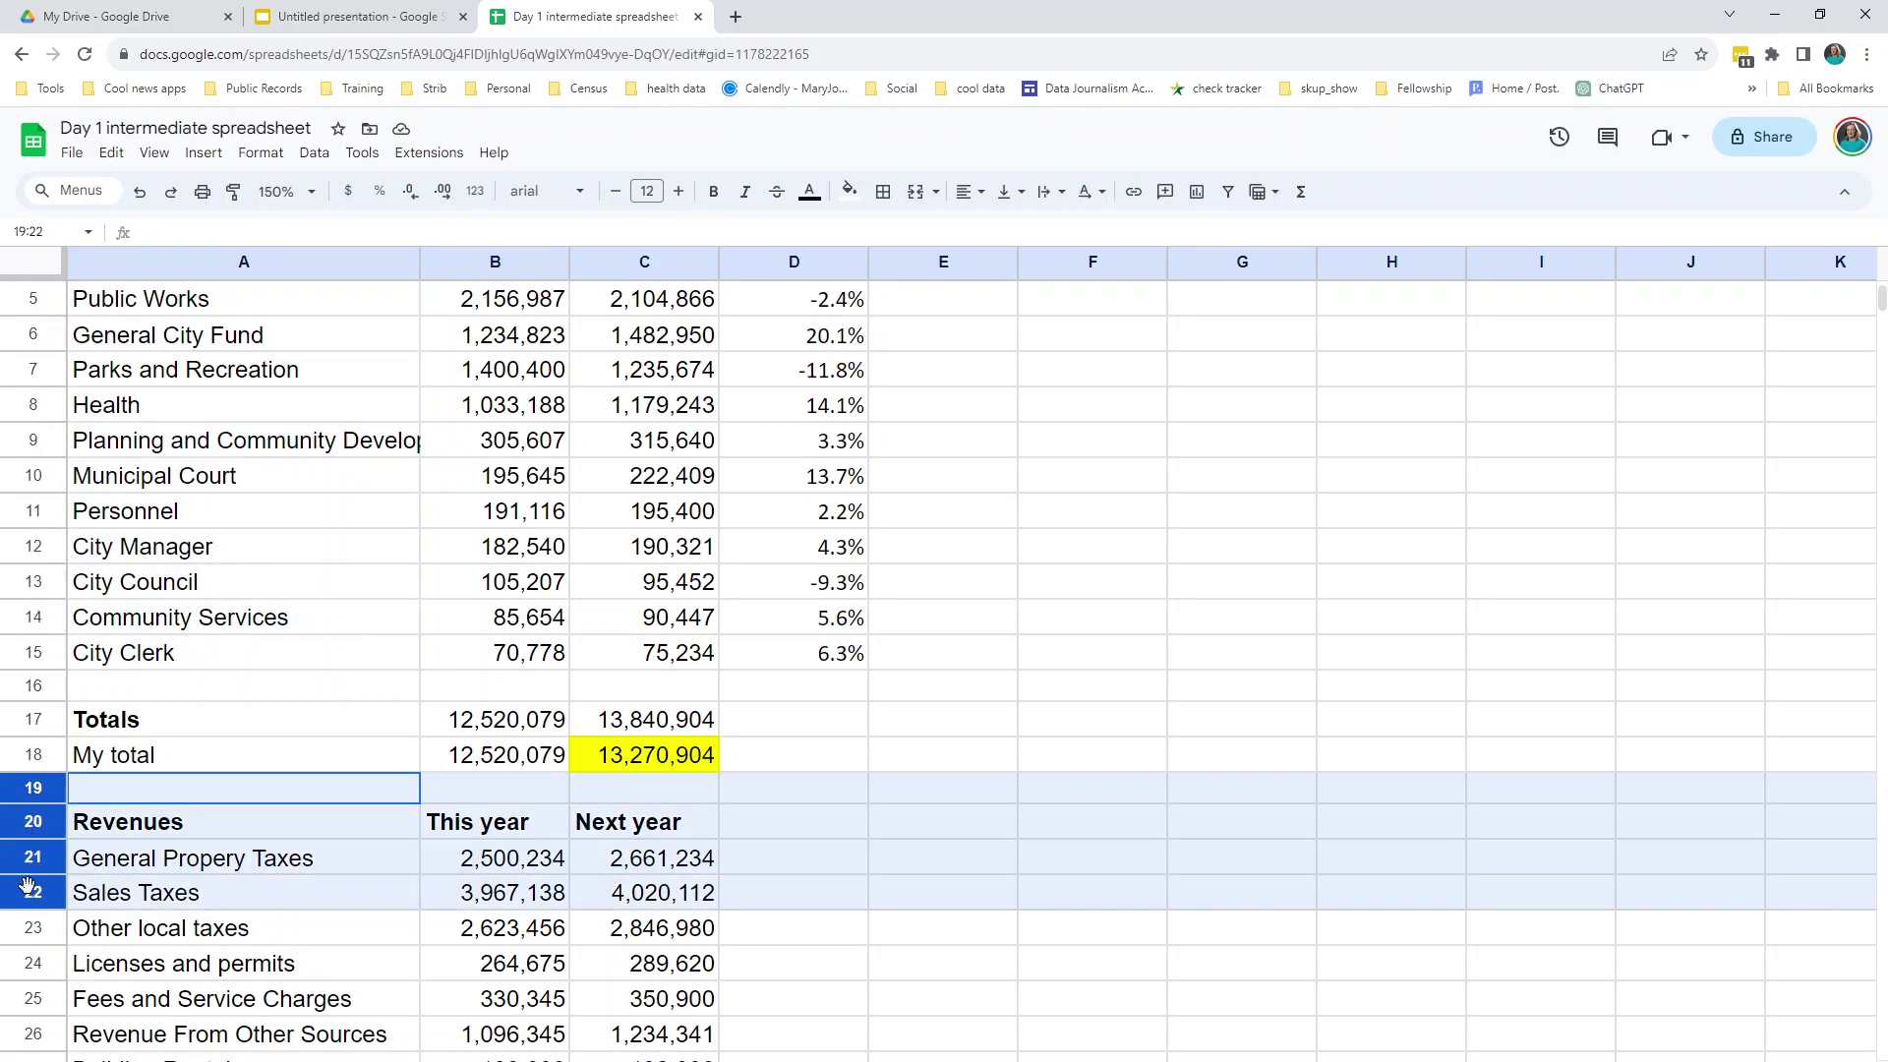
right_click(220, 802)
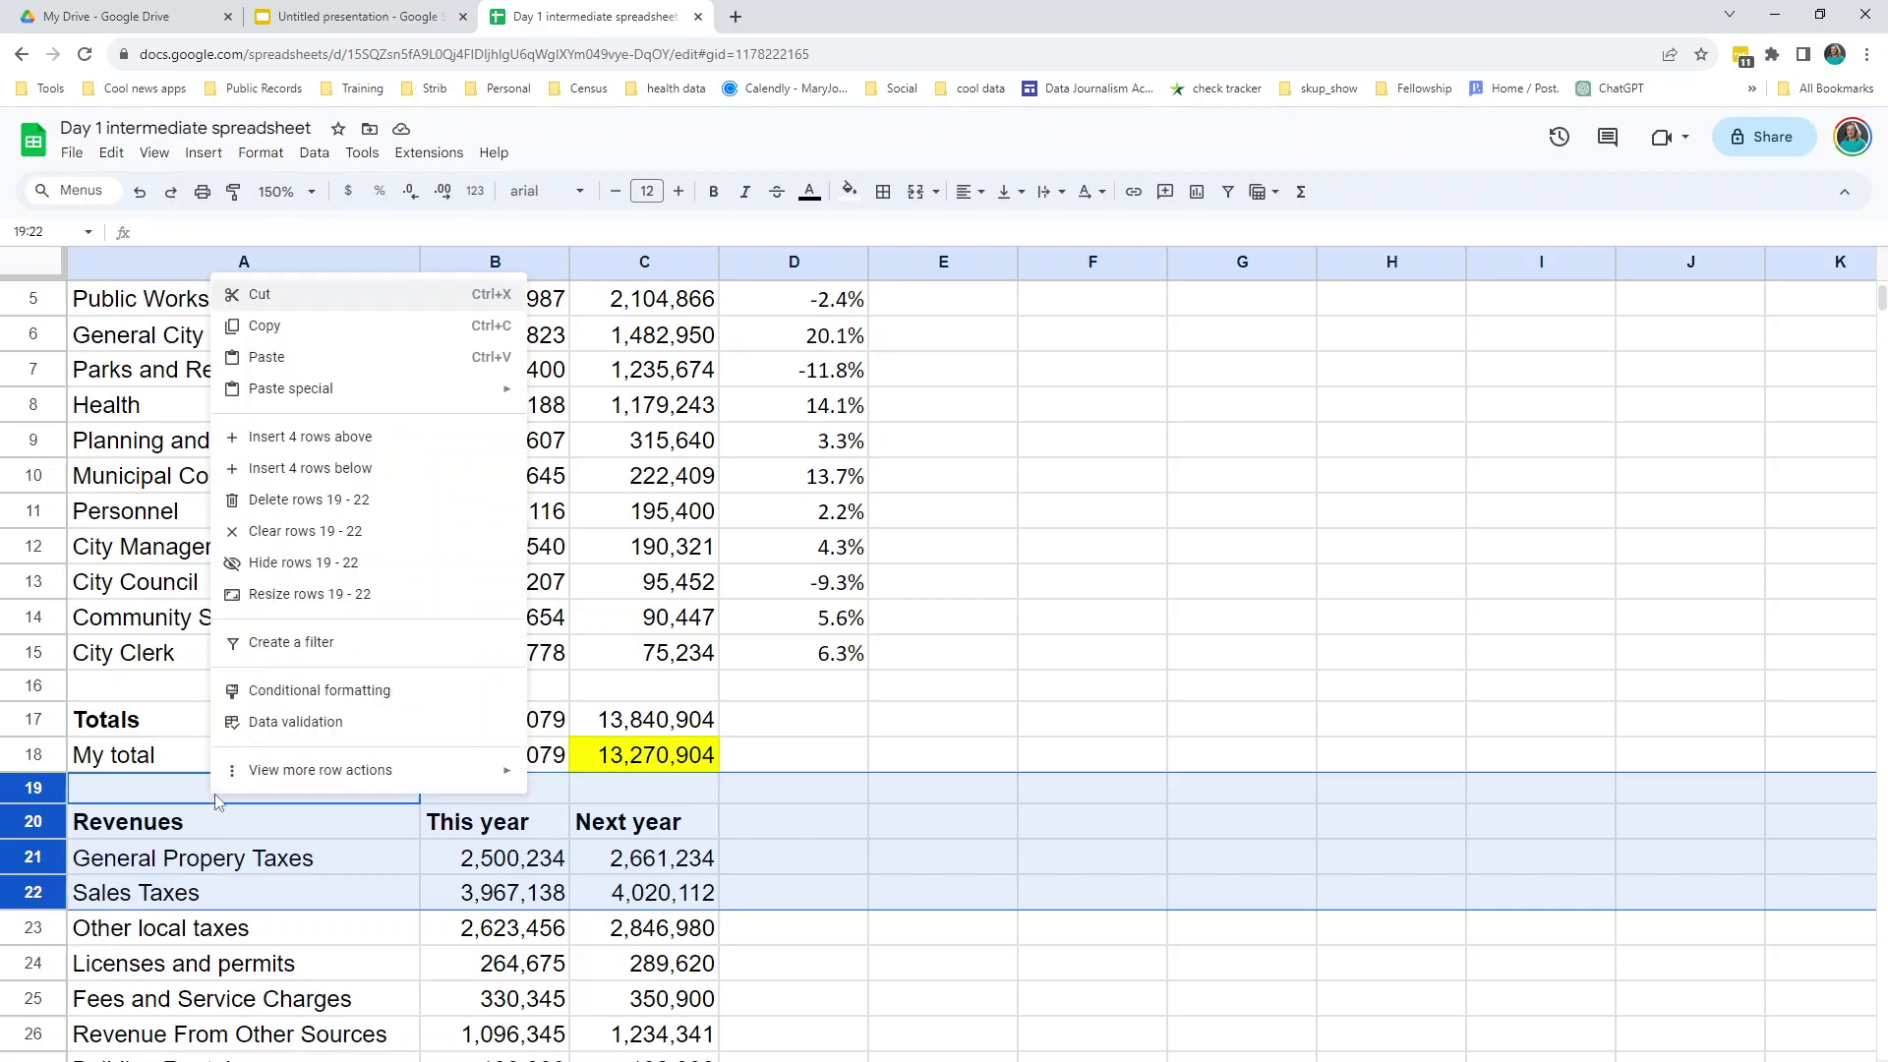
left_click(330, 438)
- Add the label Average in A19, directly below My total
left_click(321, 854)
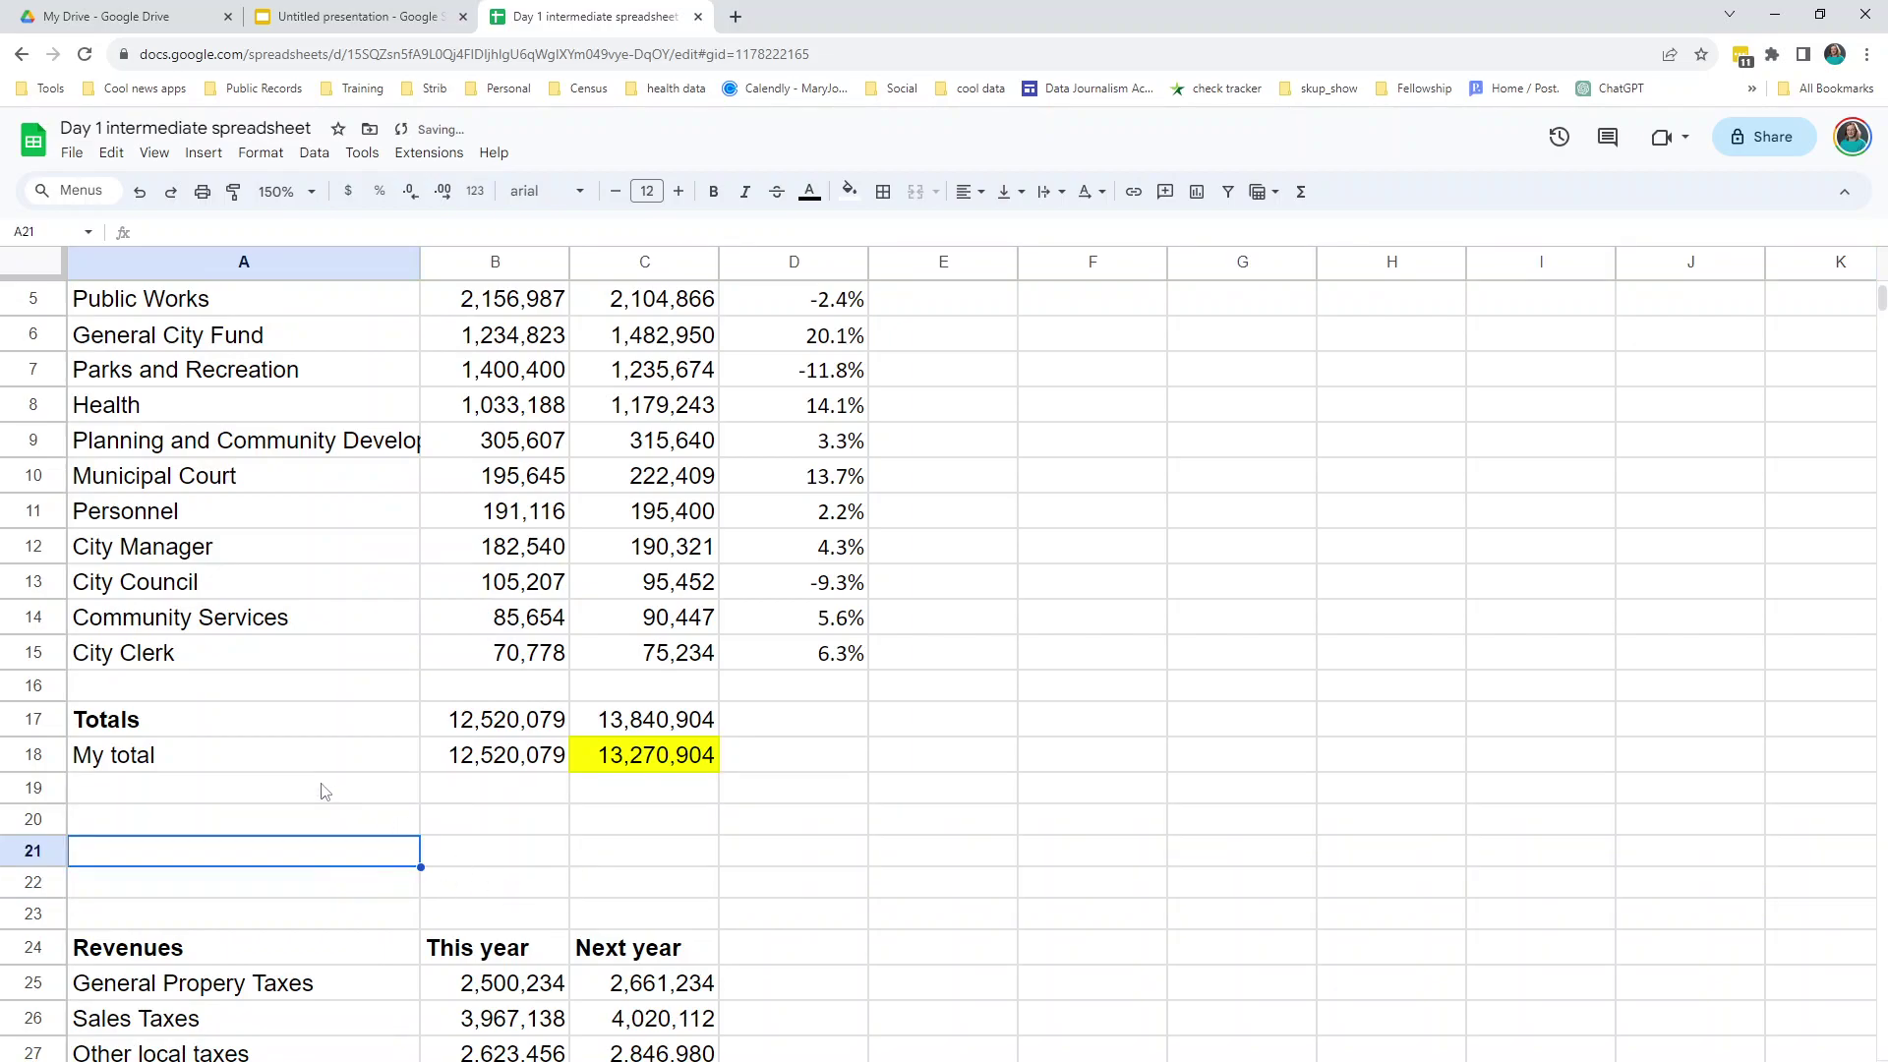
key("Up")
key("Up")
type("Average")
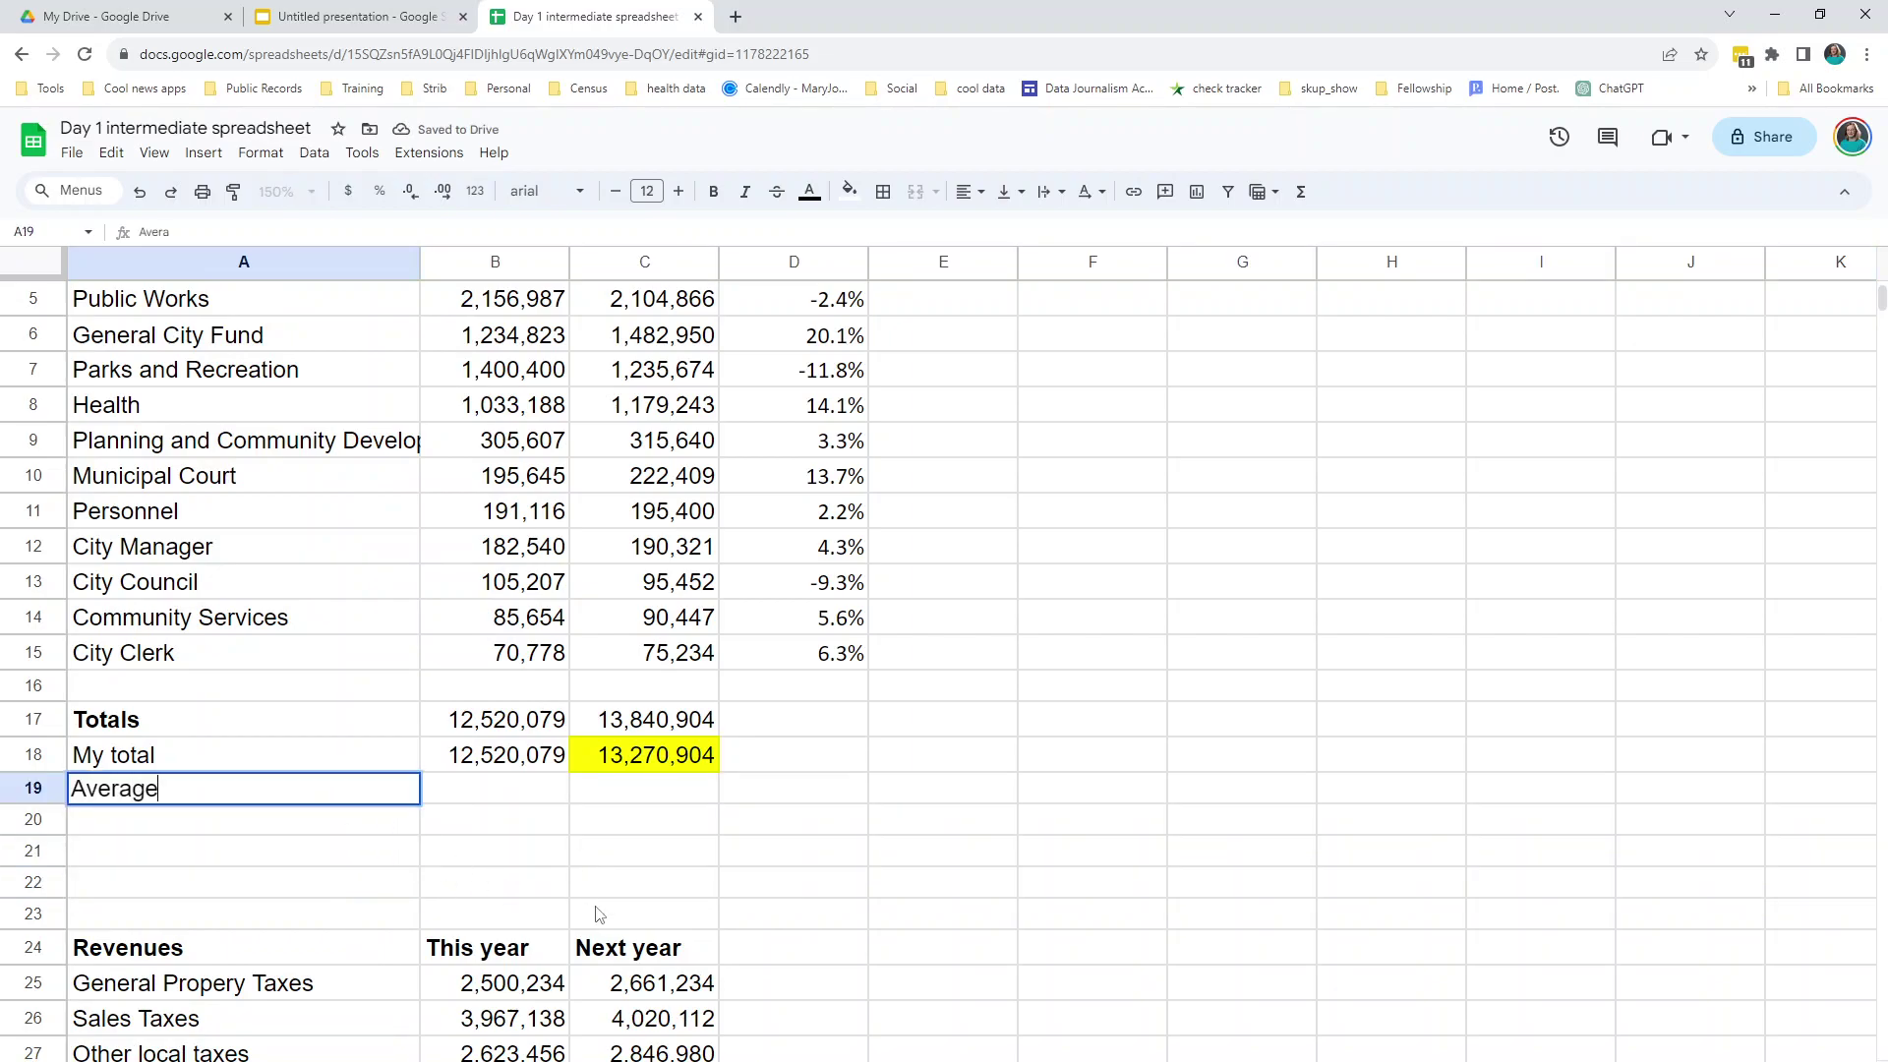
key("Tab")
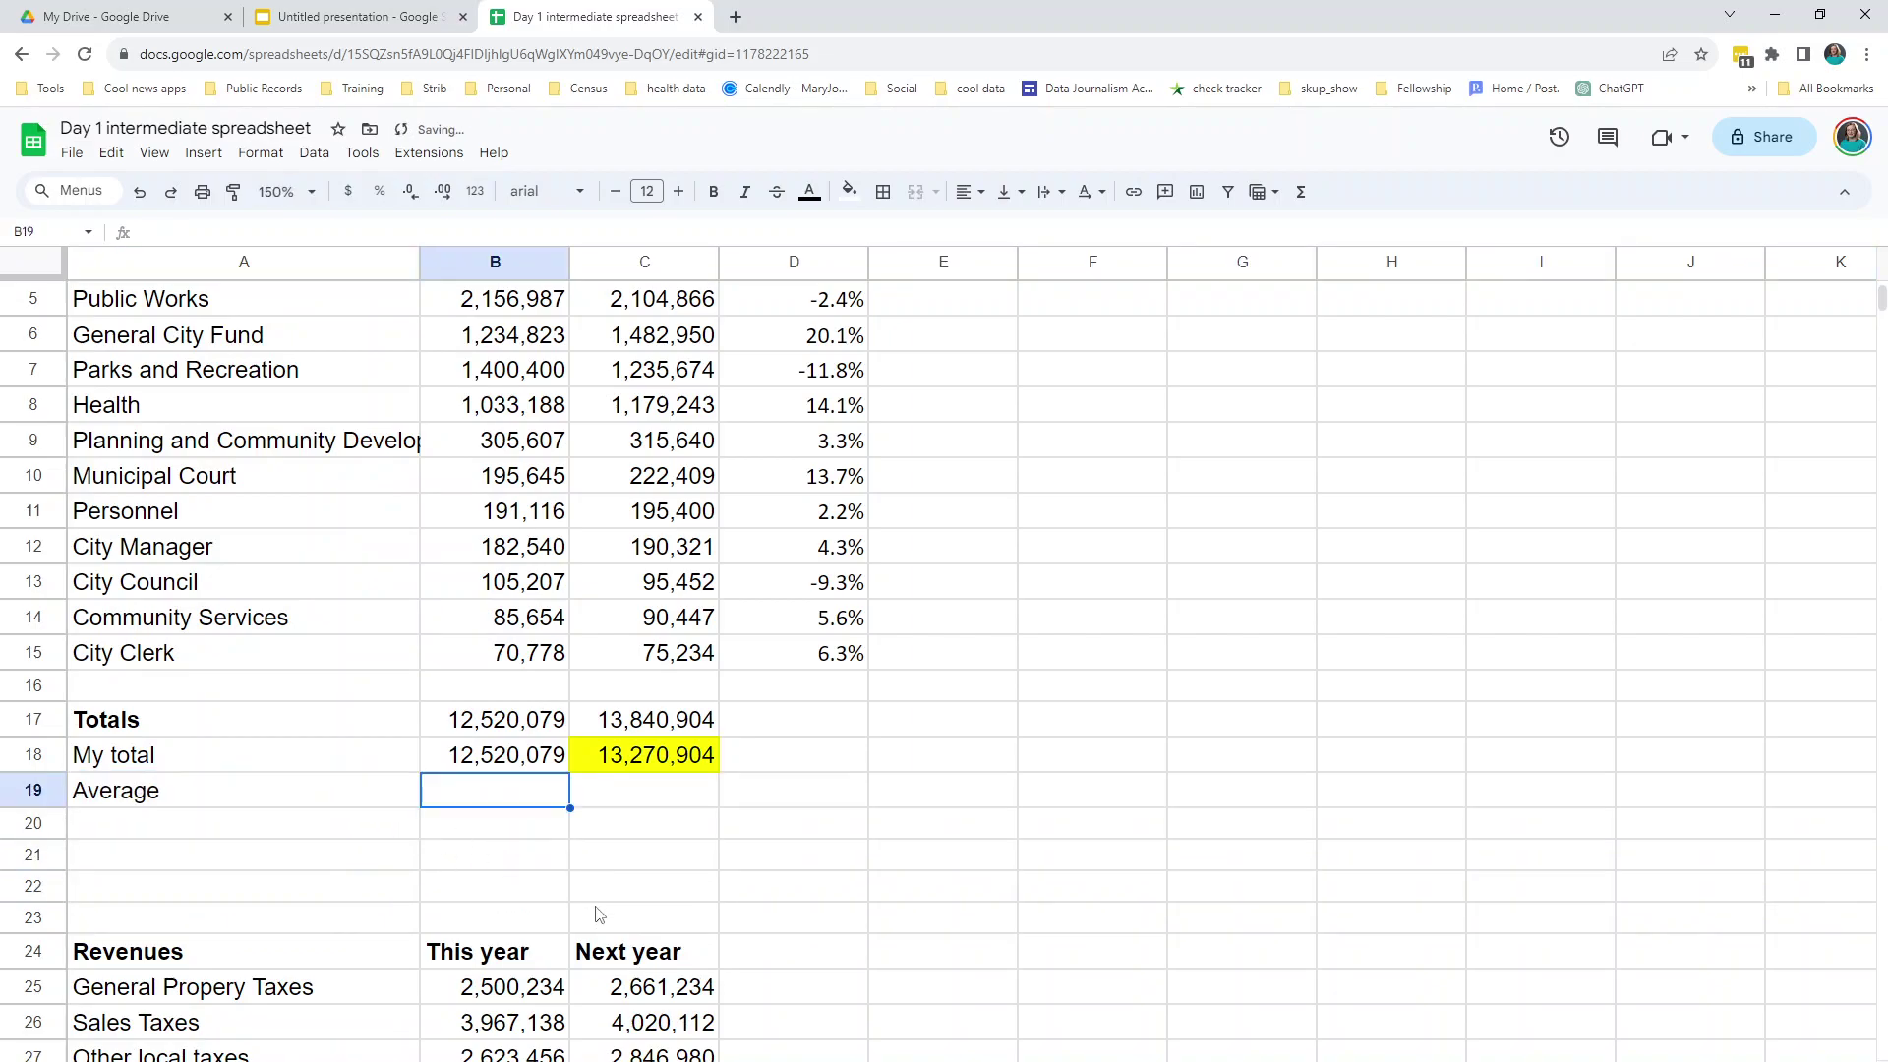
- Calculate the average of the This year department amounts in B19 with =AVERAGE(B3:B15)
scroll(599, 914, "up", 2)
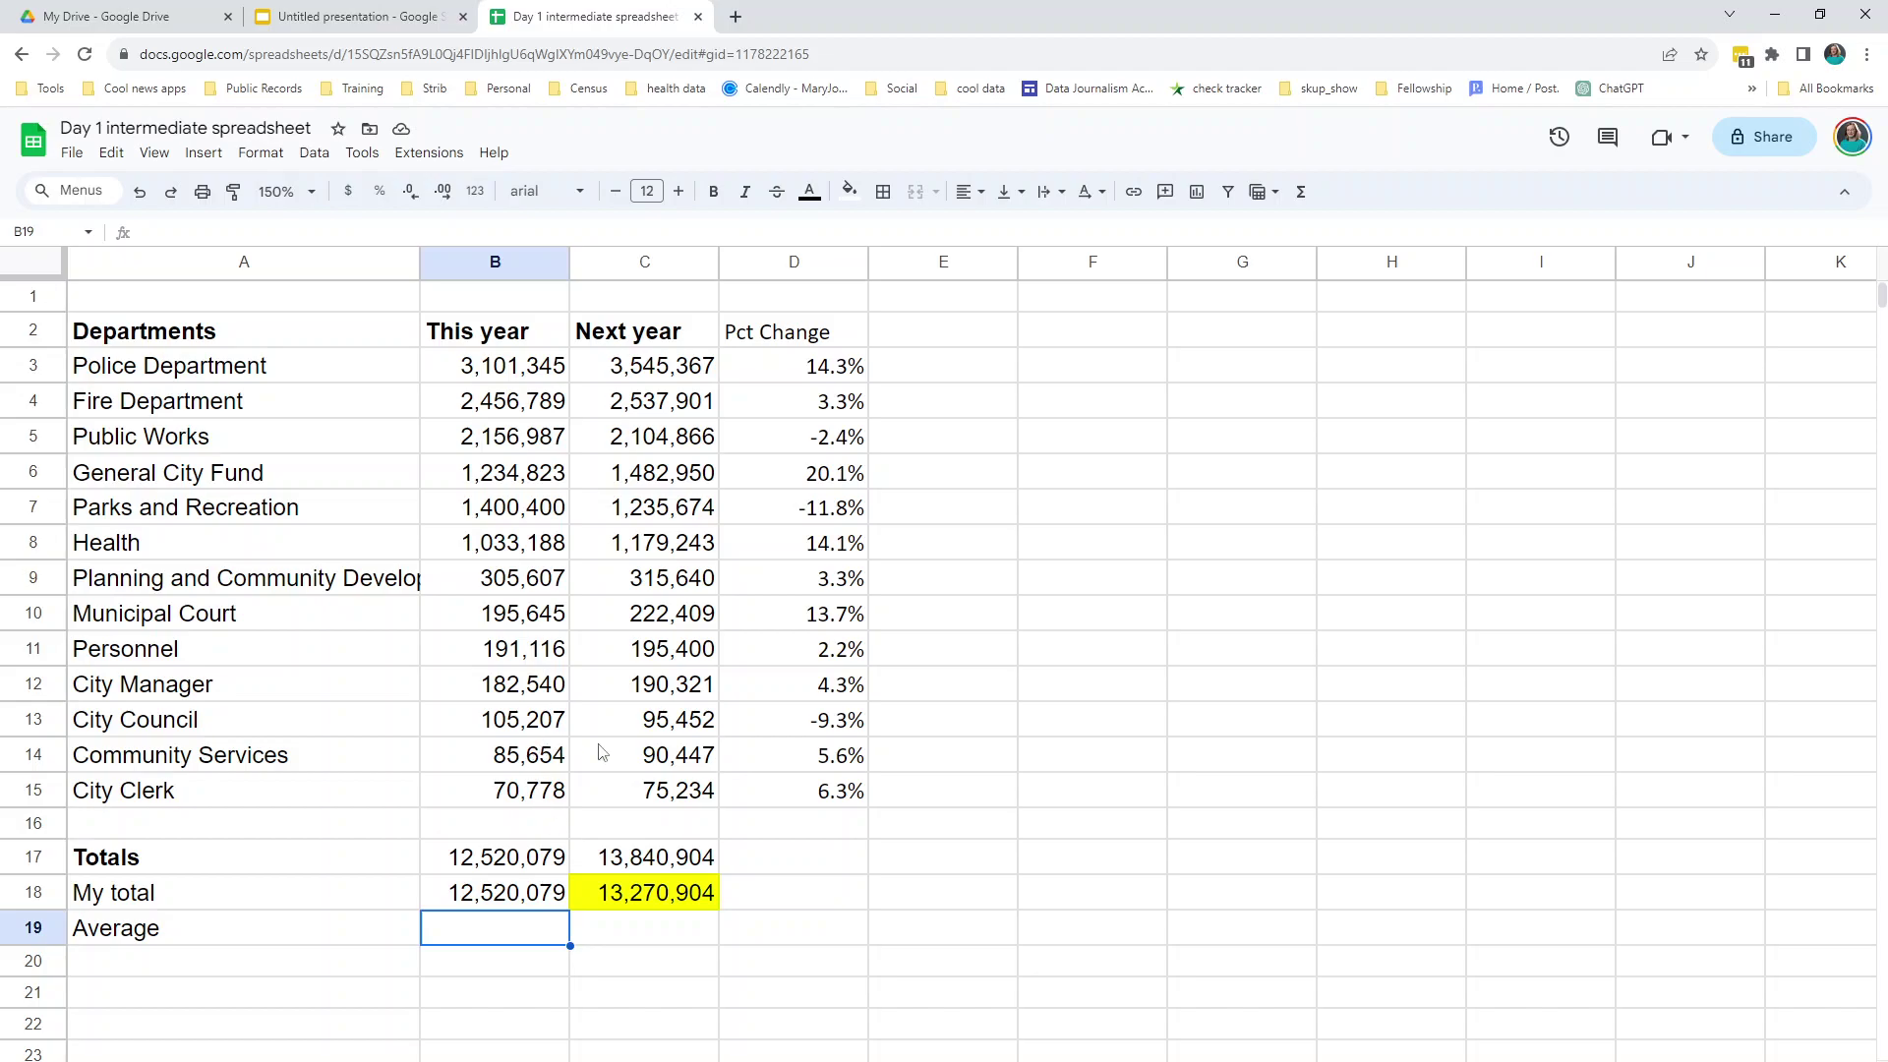
type("=")
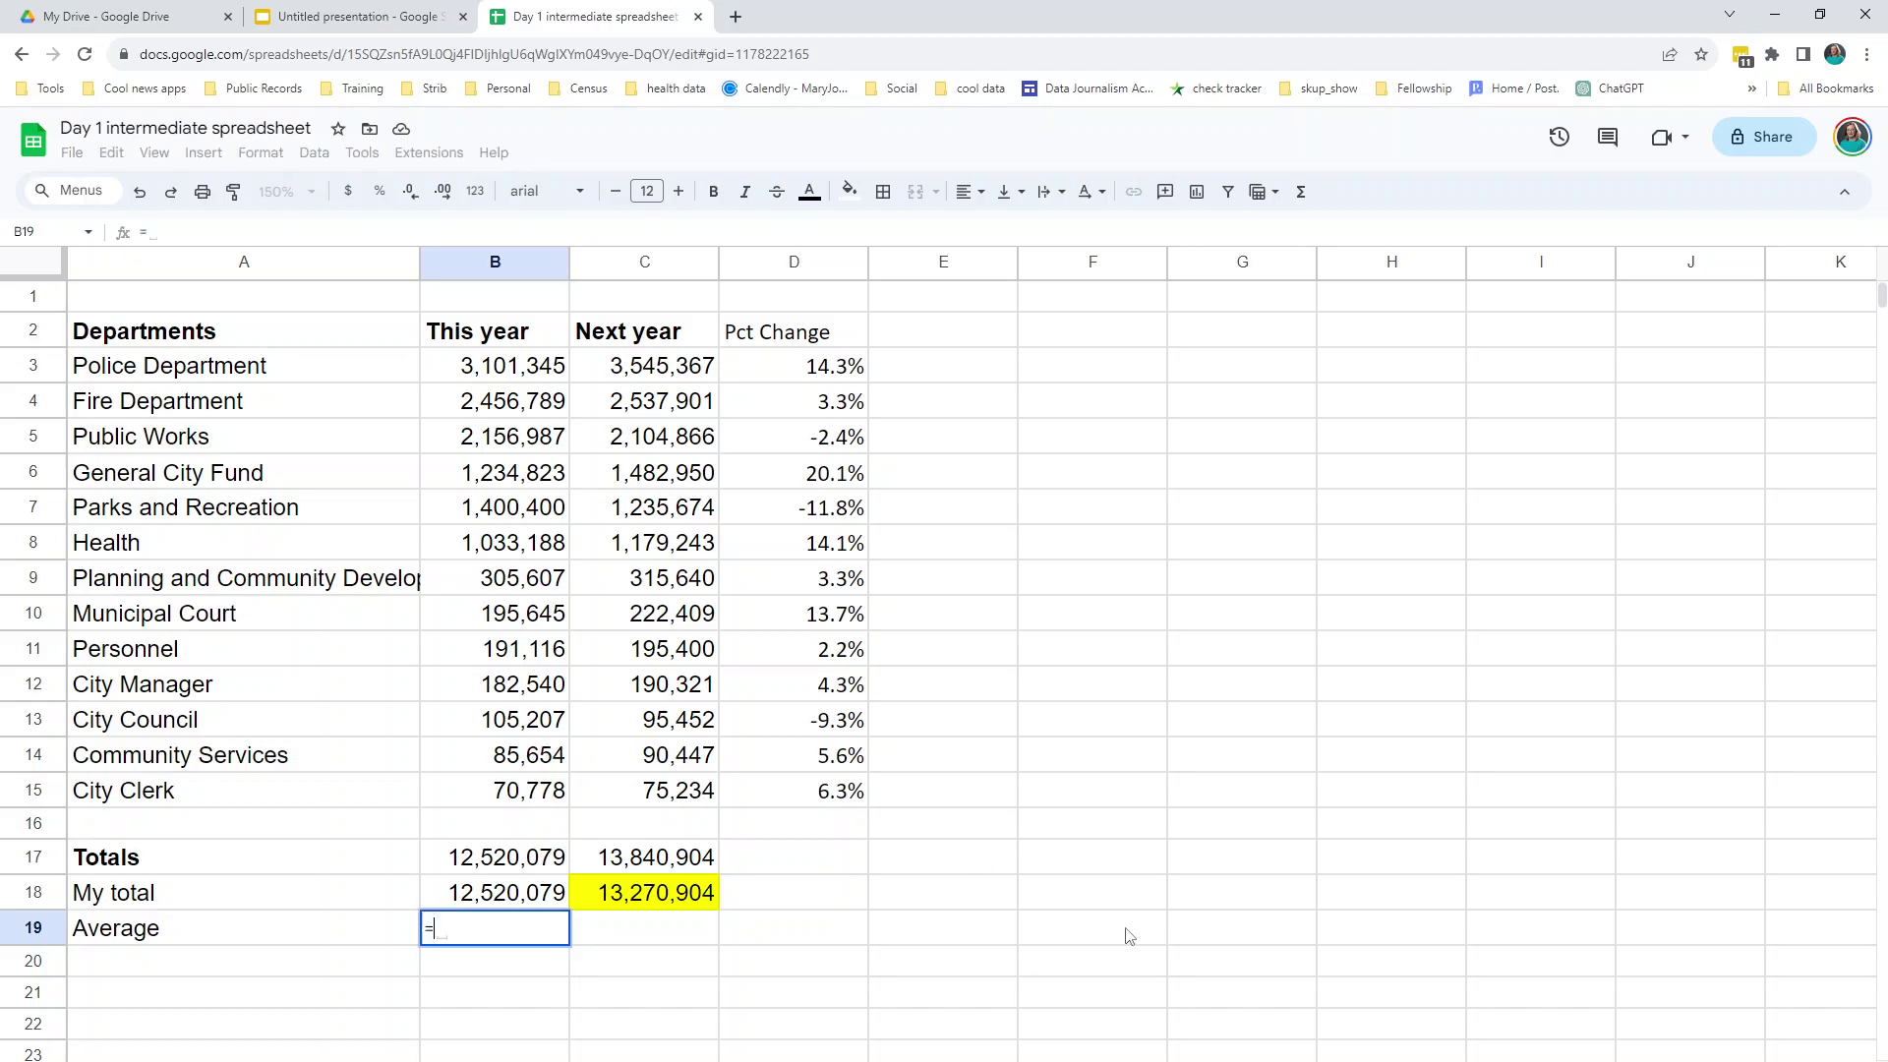
type("AVERAGE")
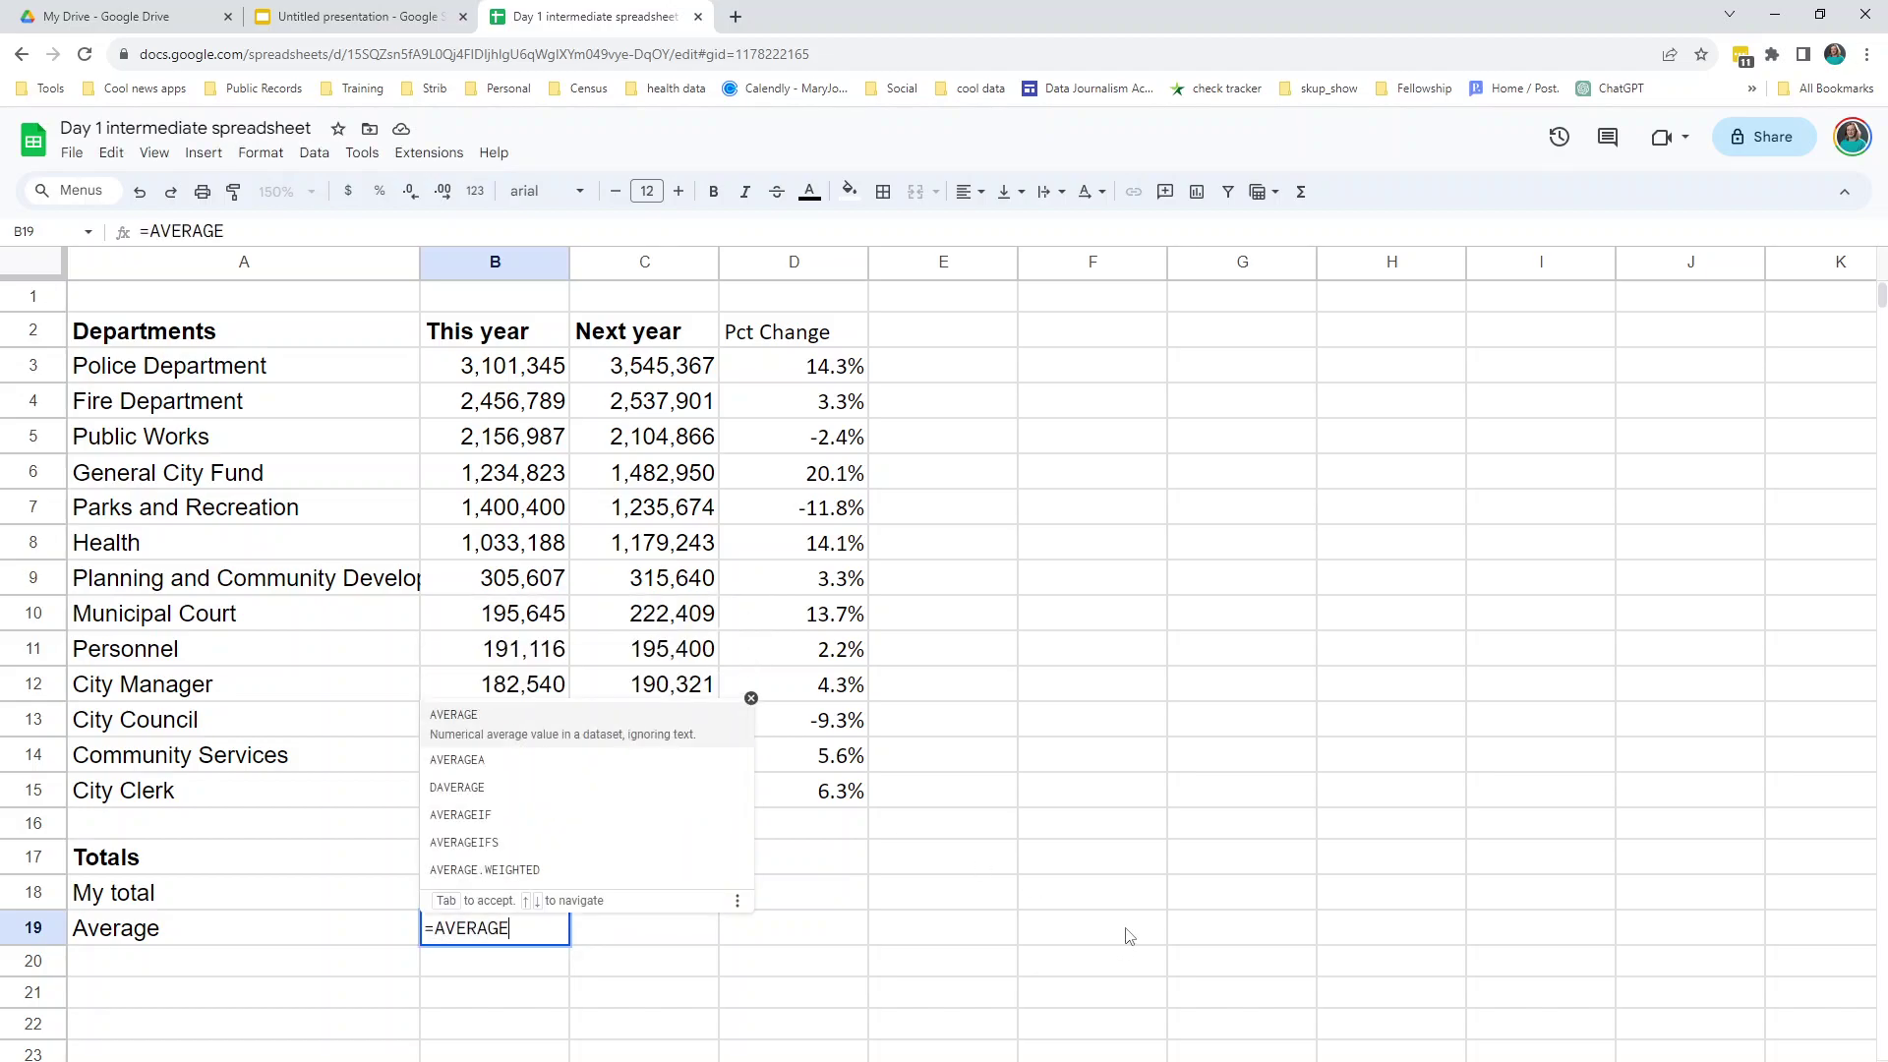
type("(")
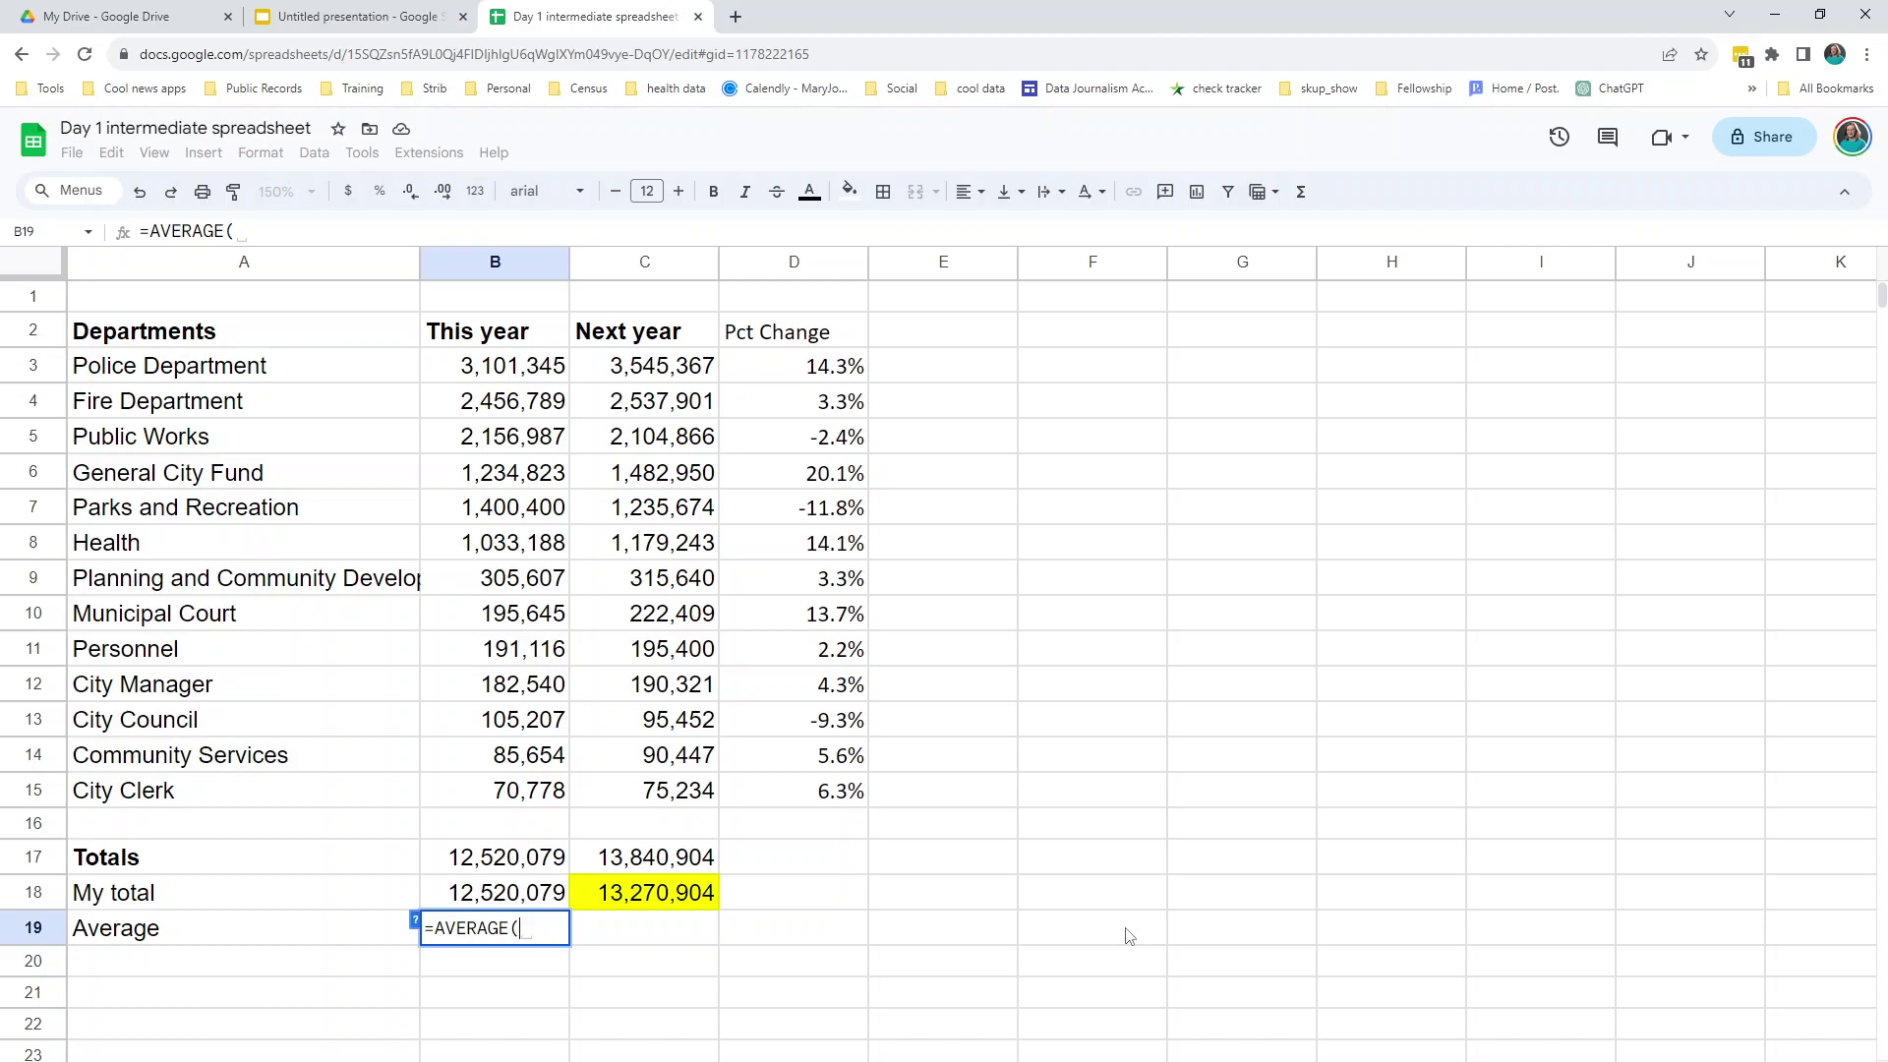
type("B3")
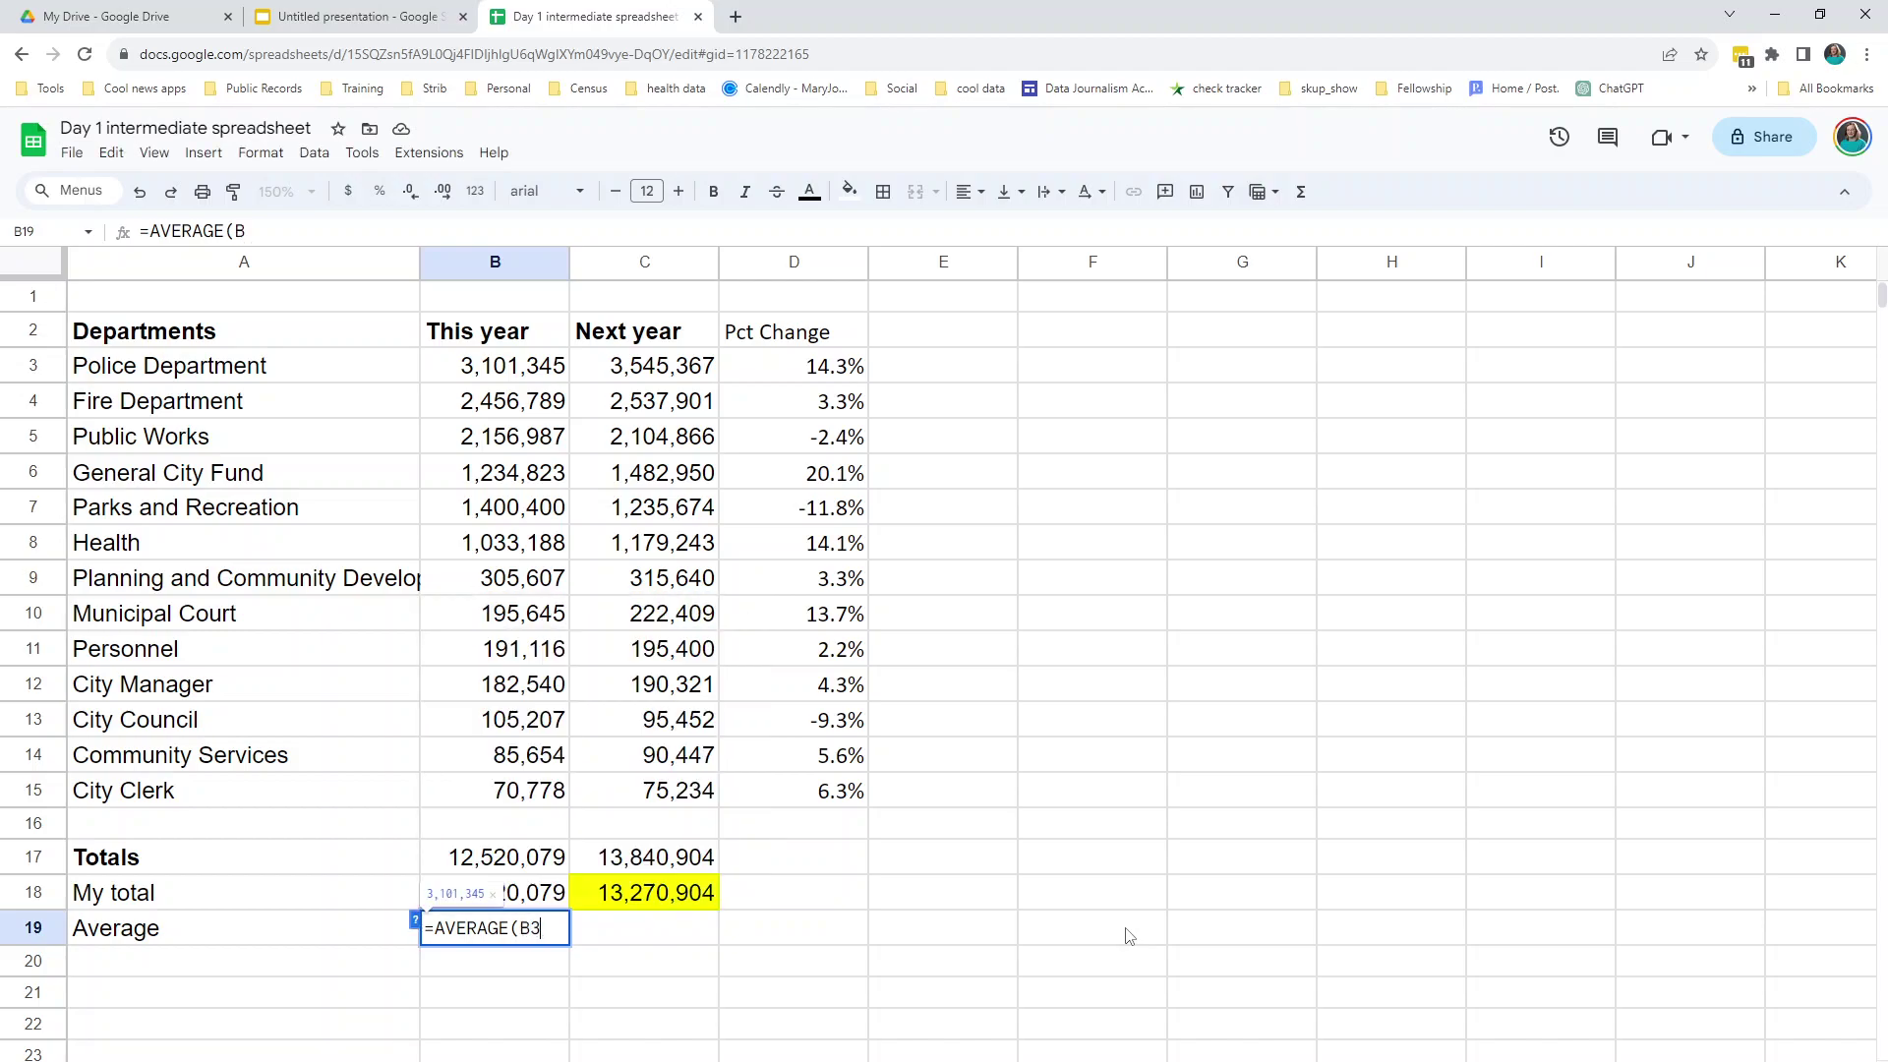
type(":B15)")
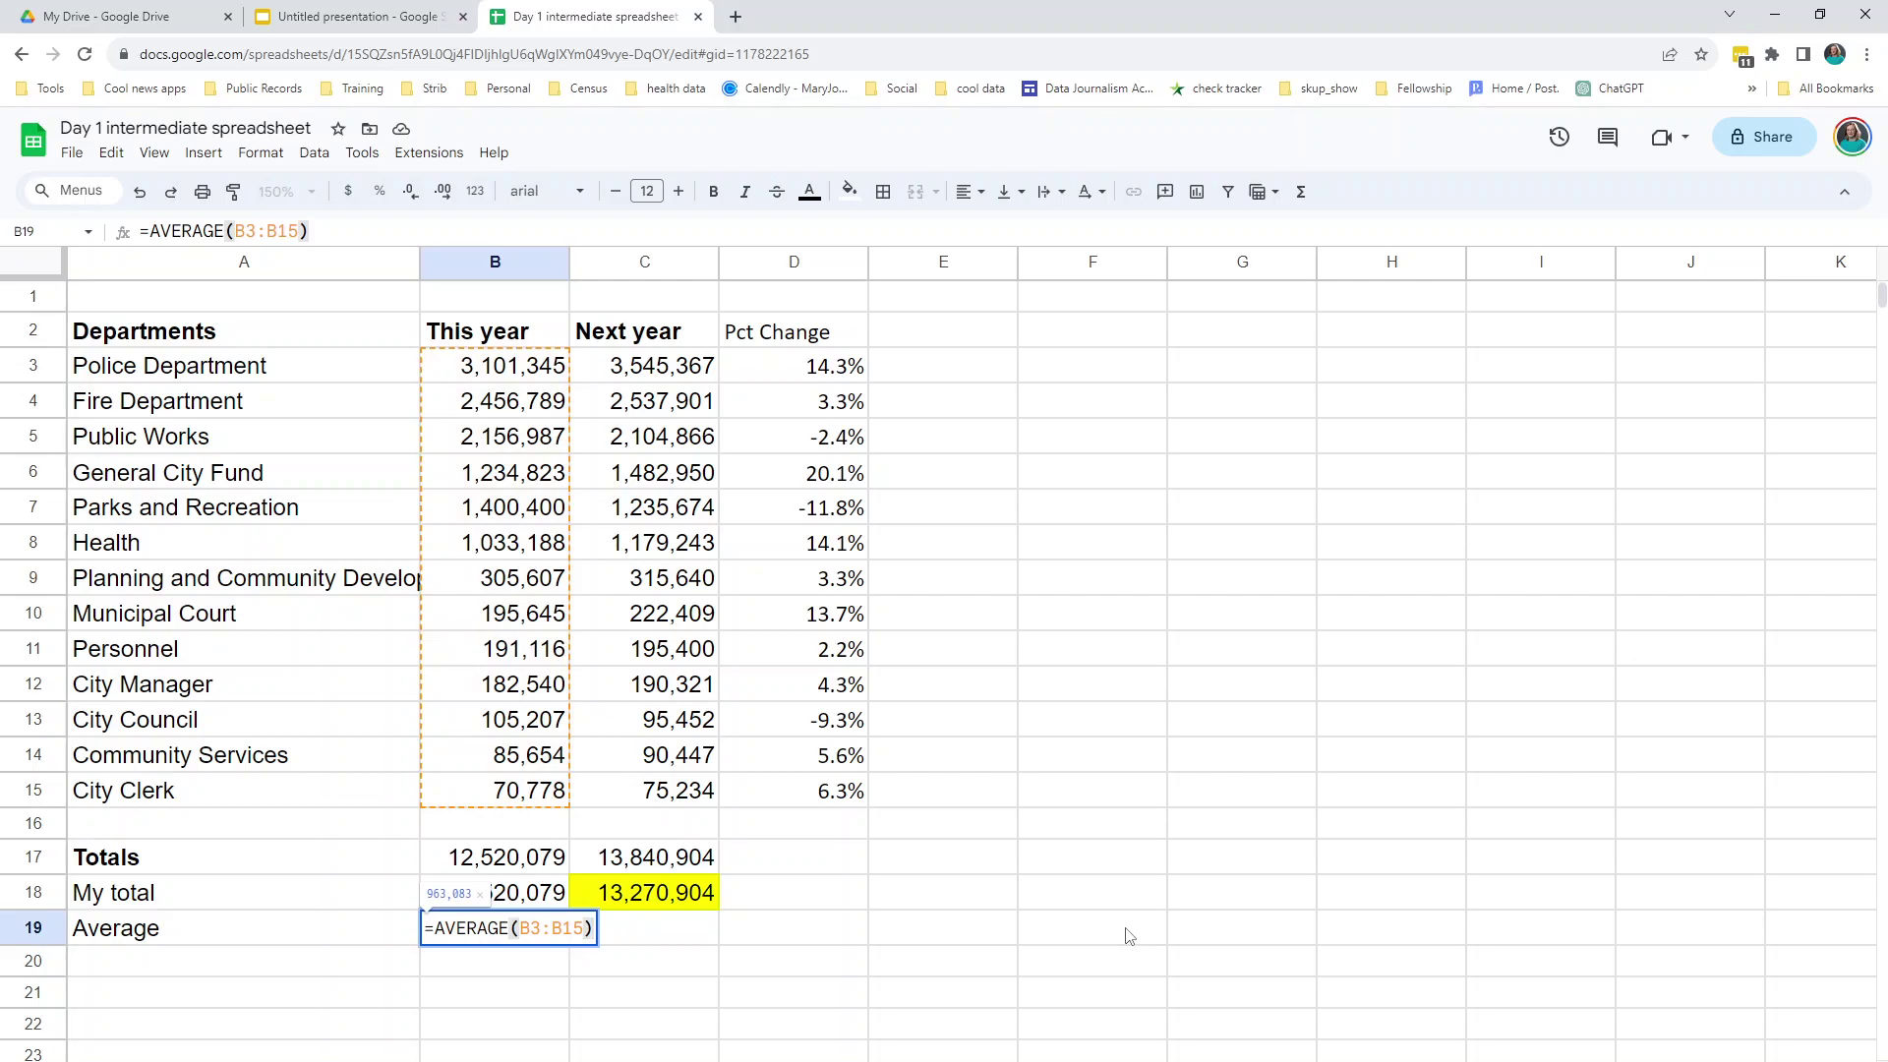
key("Return")
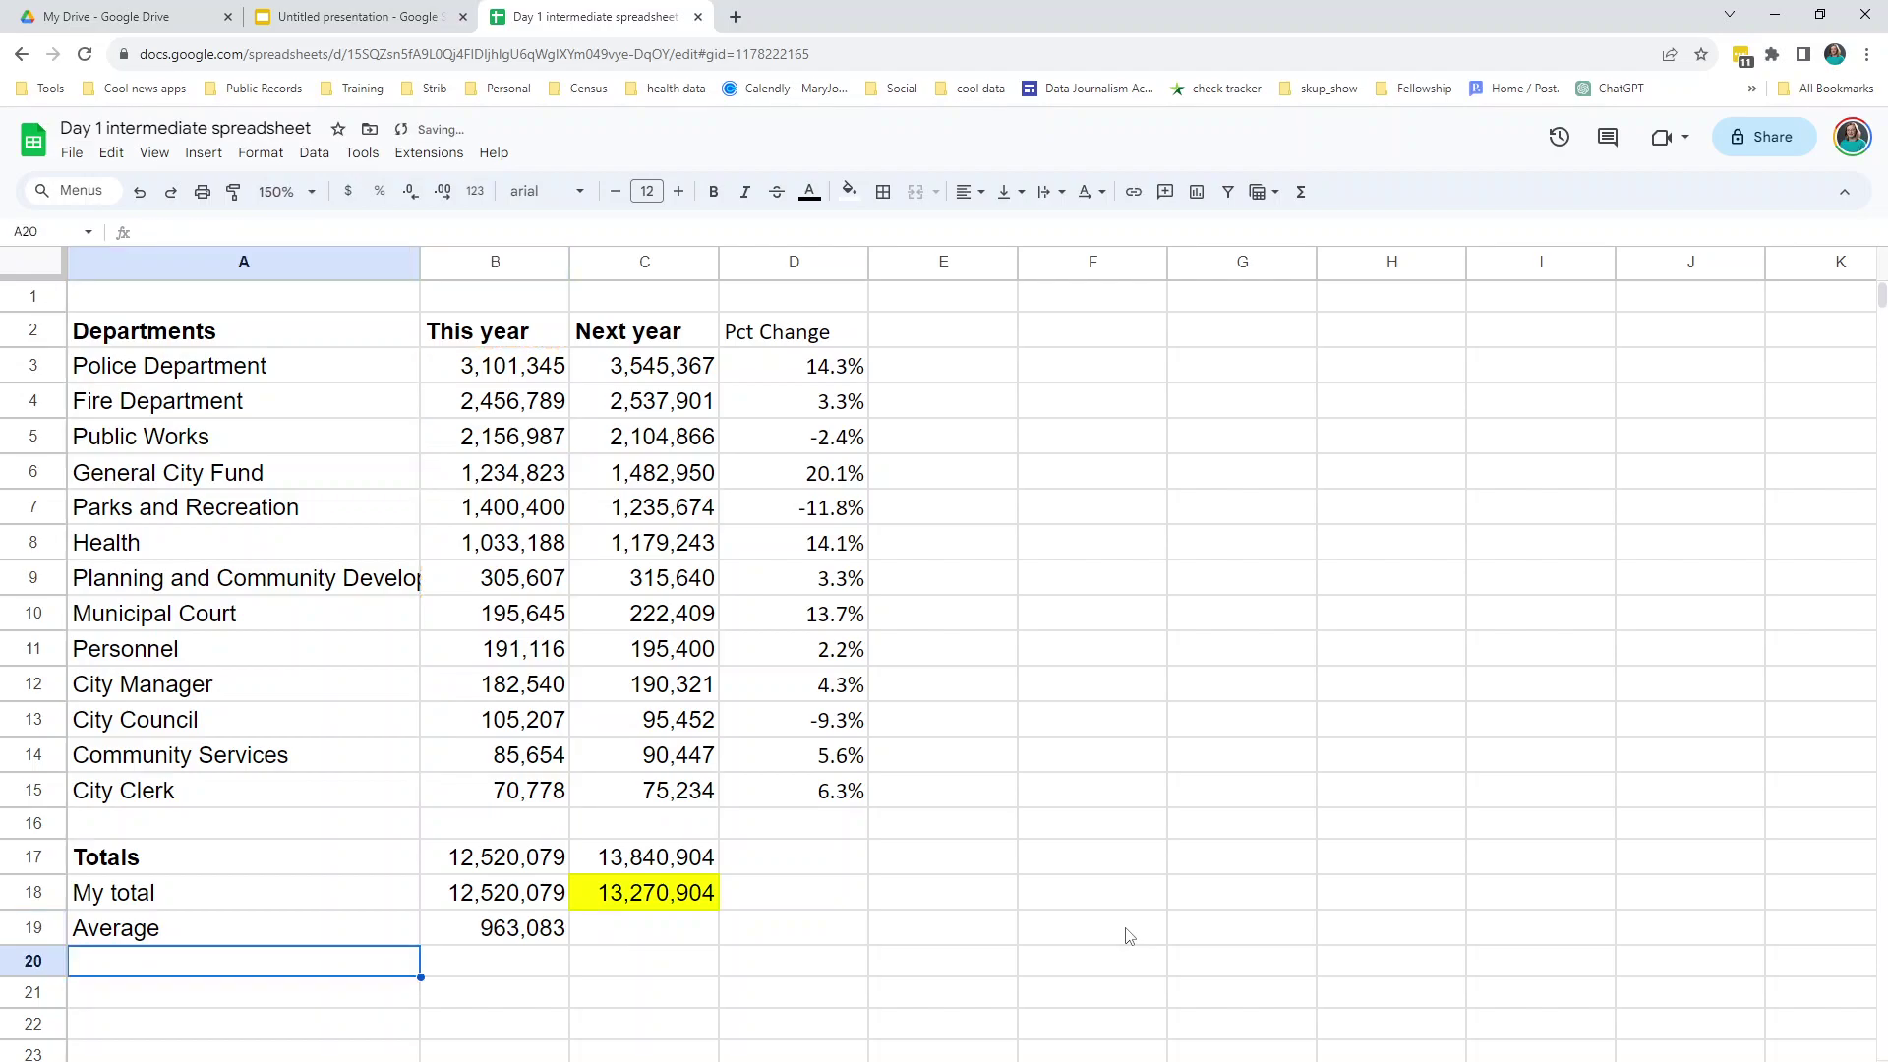
- Copy the average formula from B19 across to the Next year column in C19
left_click(522, 939)
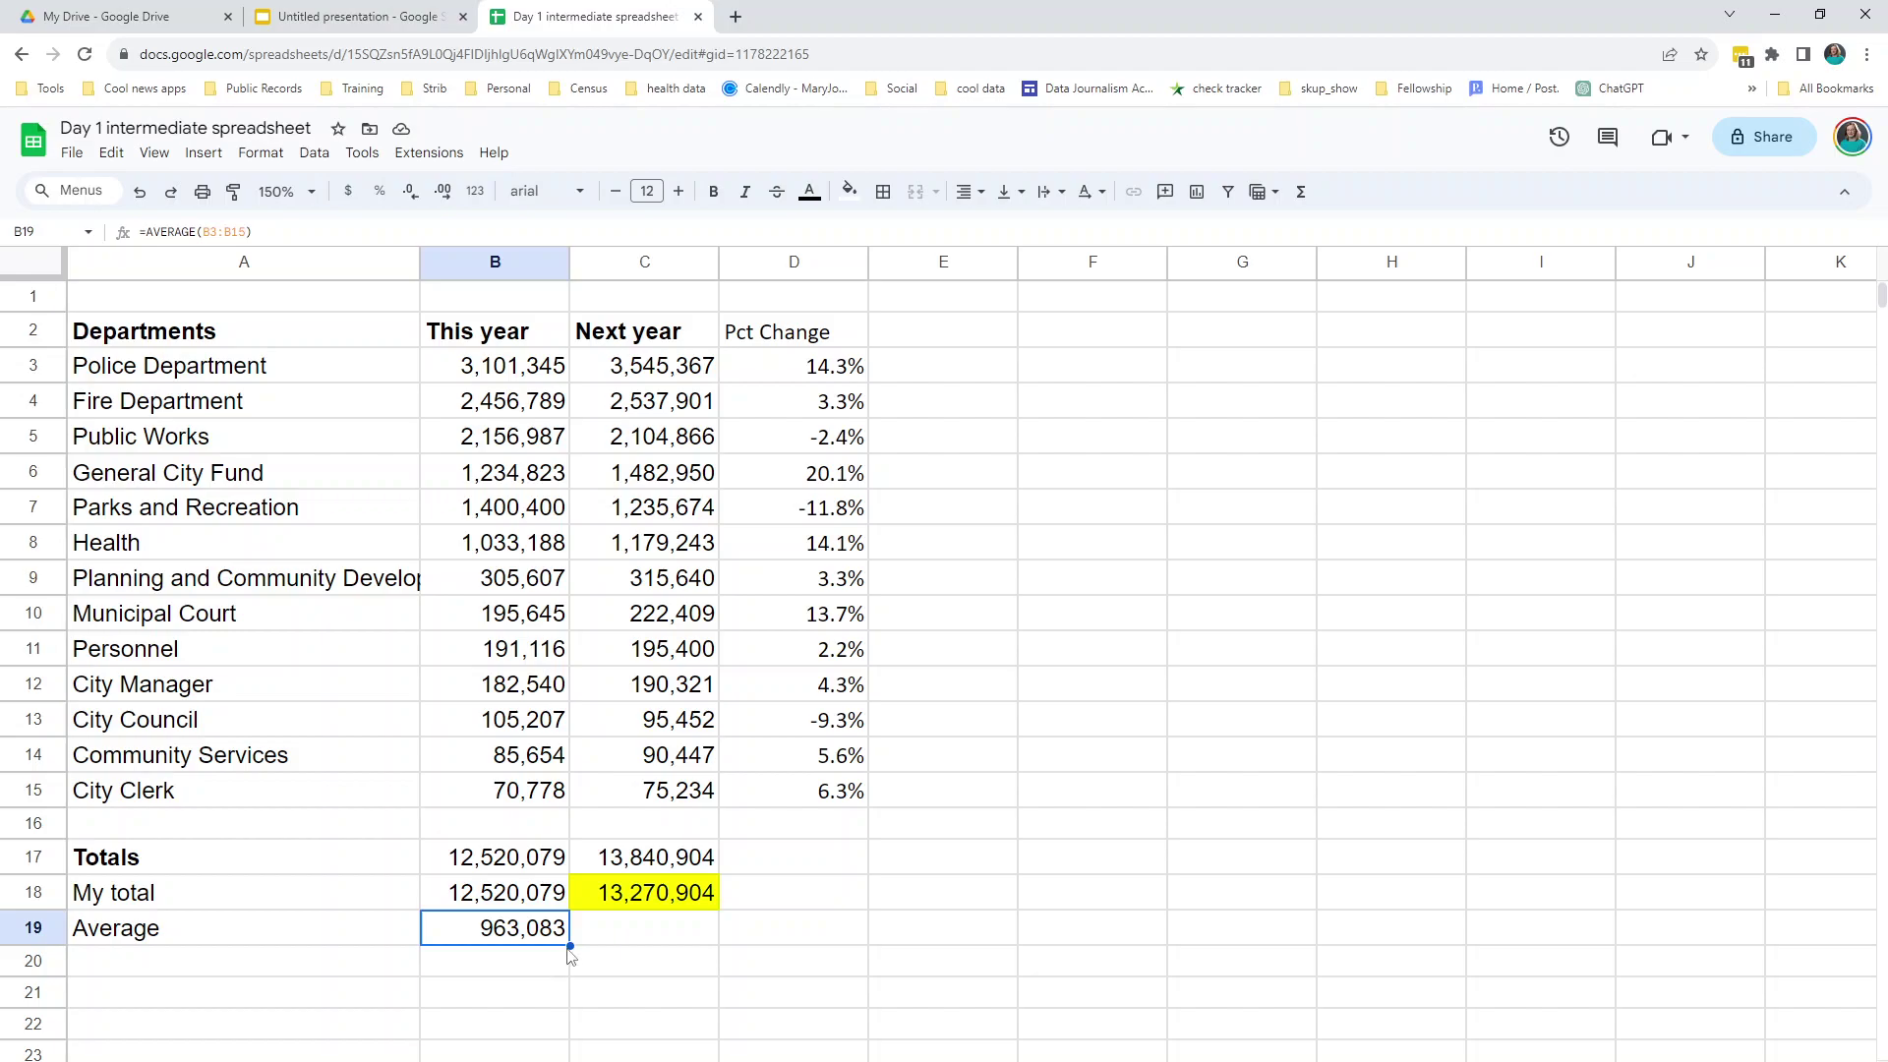
left_click_drag(568, 946, 674, 934)
left_click(686, 944)
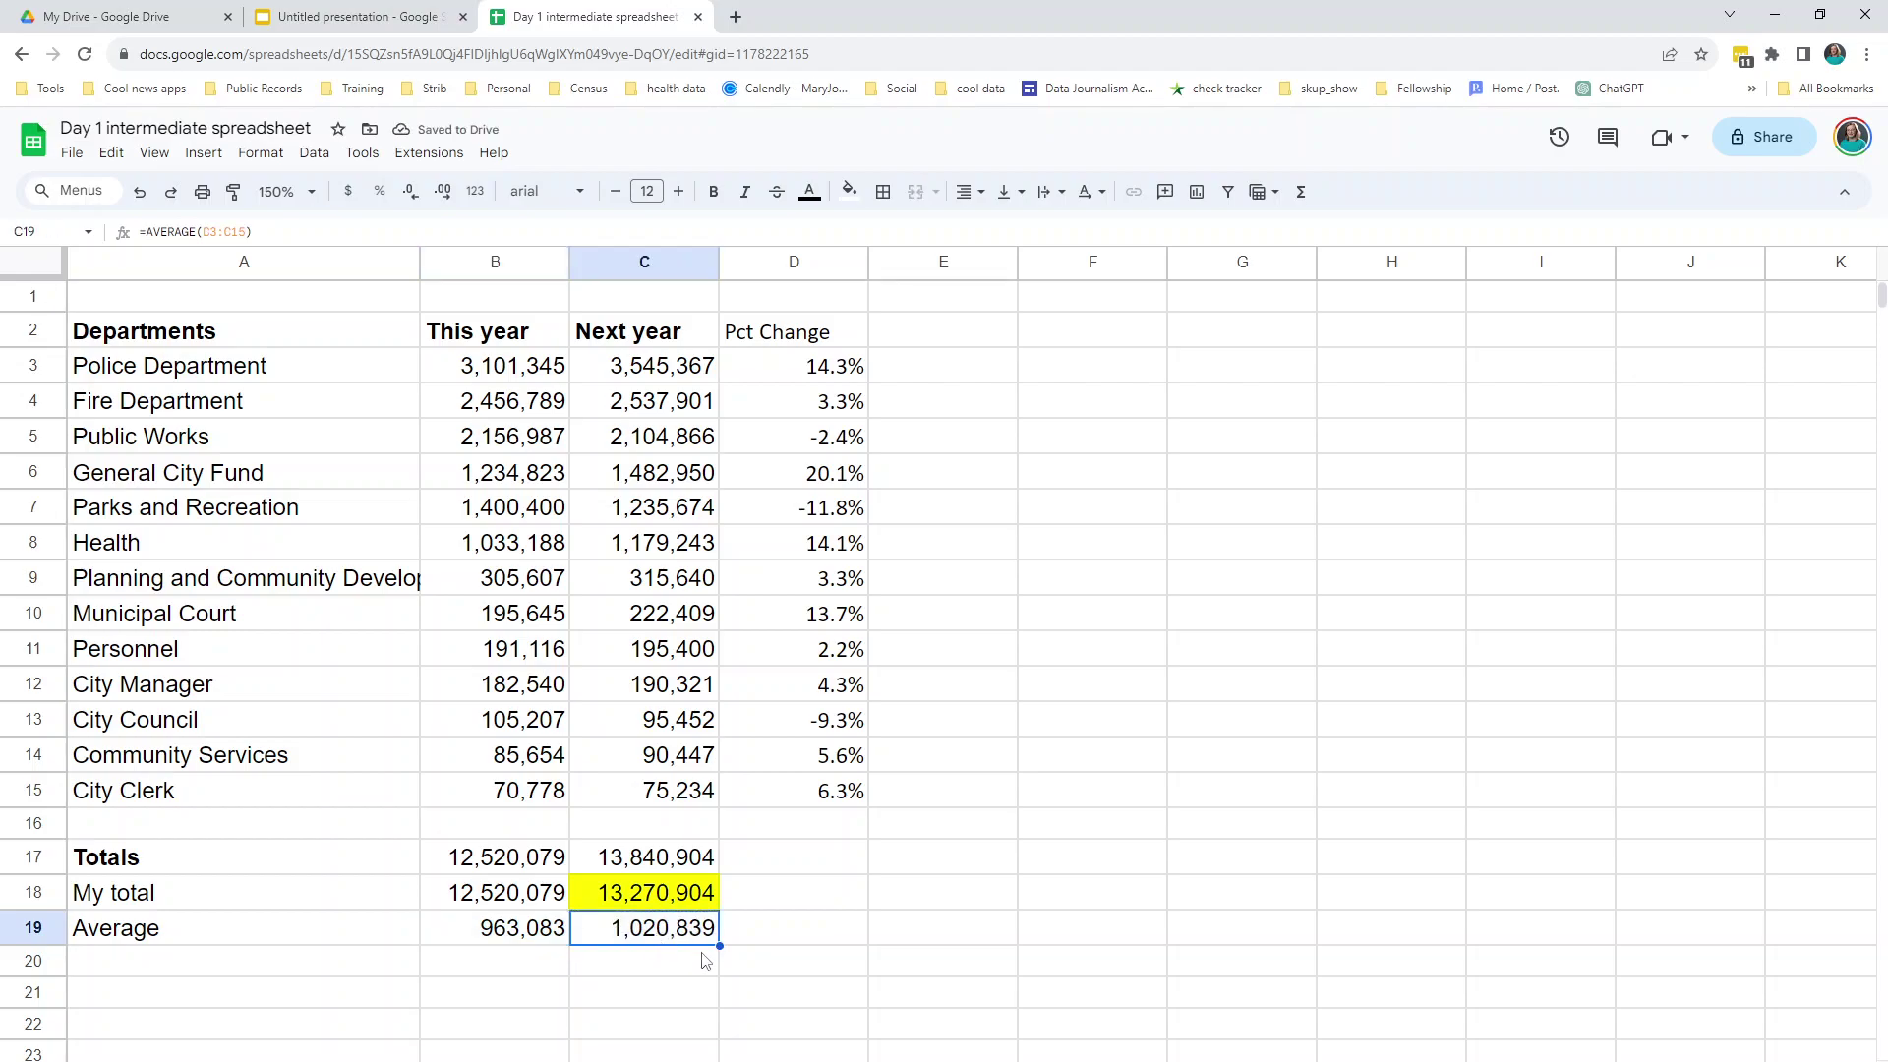
- Add the label Median in A20, directly below Average
left_click(220, 966)
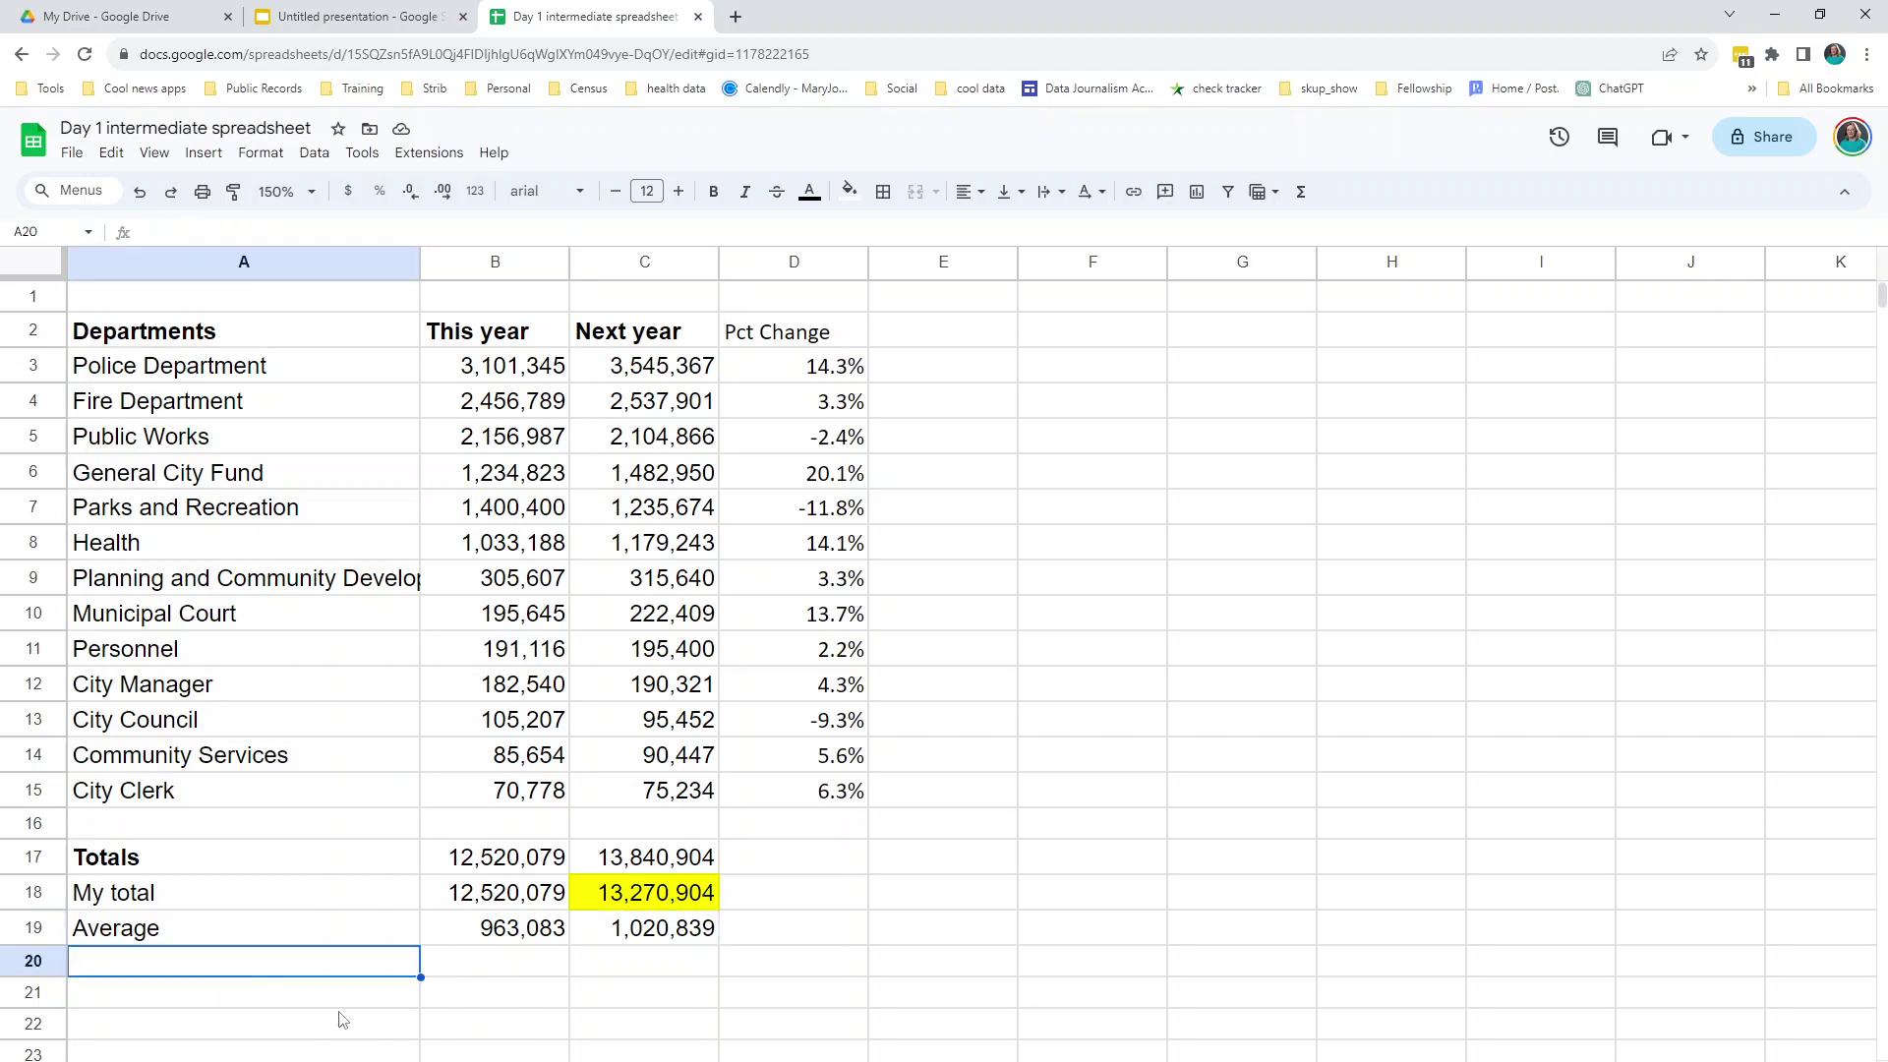
type("mEDIAN")
key("BackSpace")
key("BackSpace")
key("BackSpace")
key("BackSpace")
key("BackSpace")
type("Median")
key("Tab")
- Calculate the median of the This year department amounts in B20 with =median(b3:b15)
type("=")
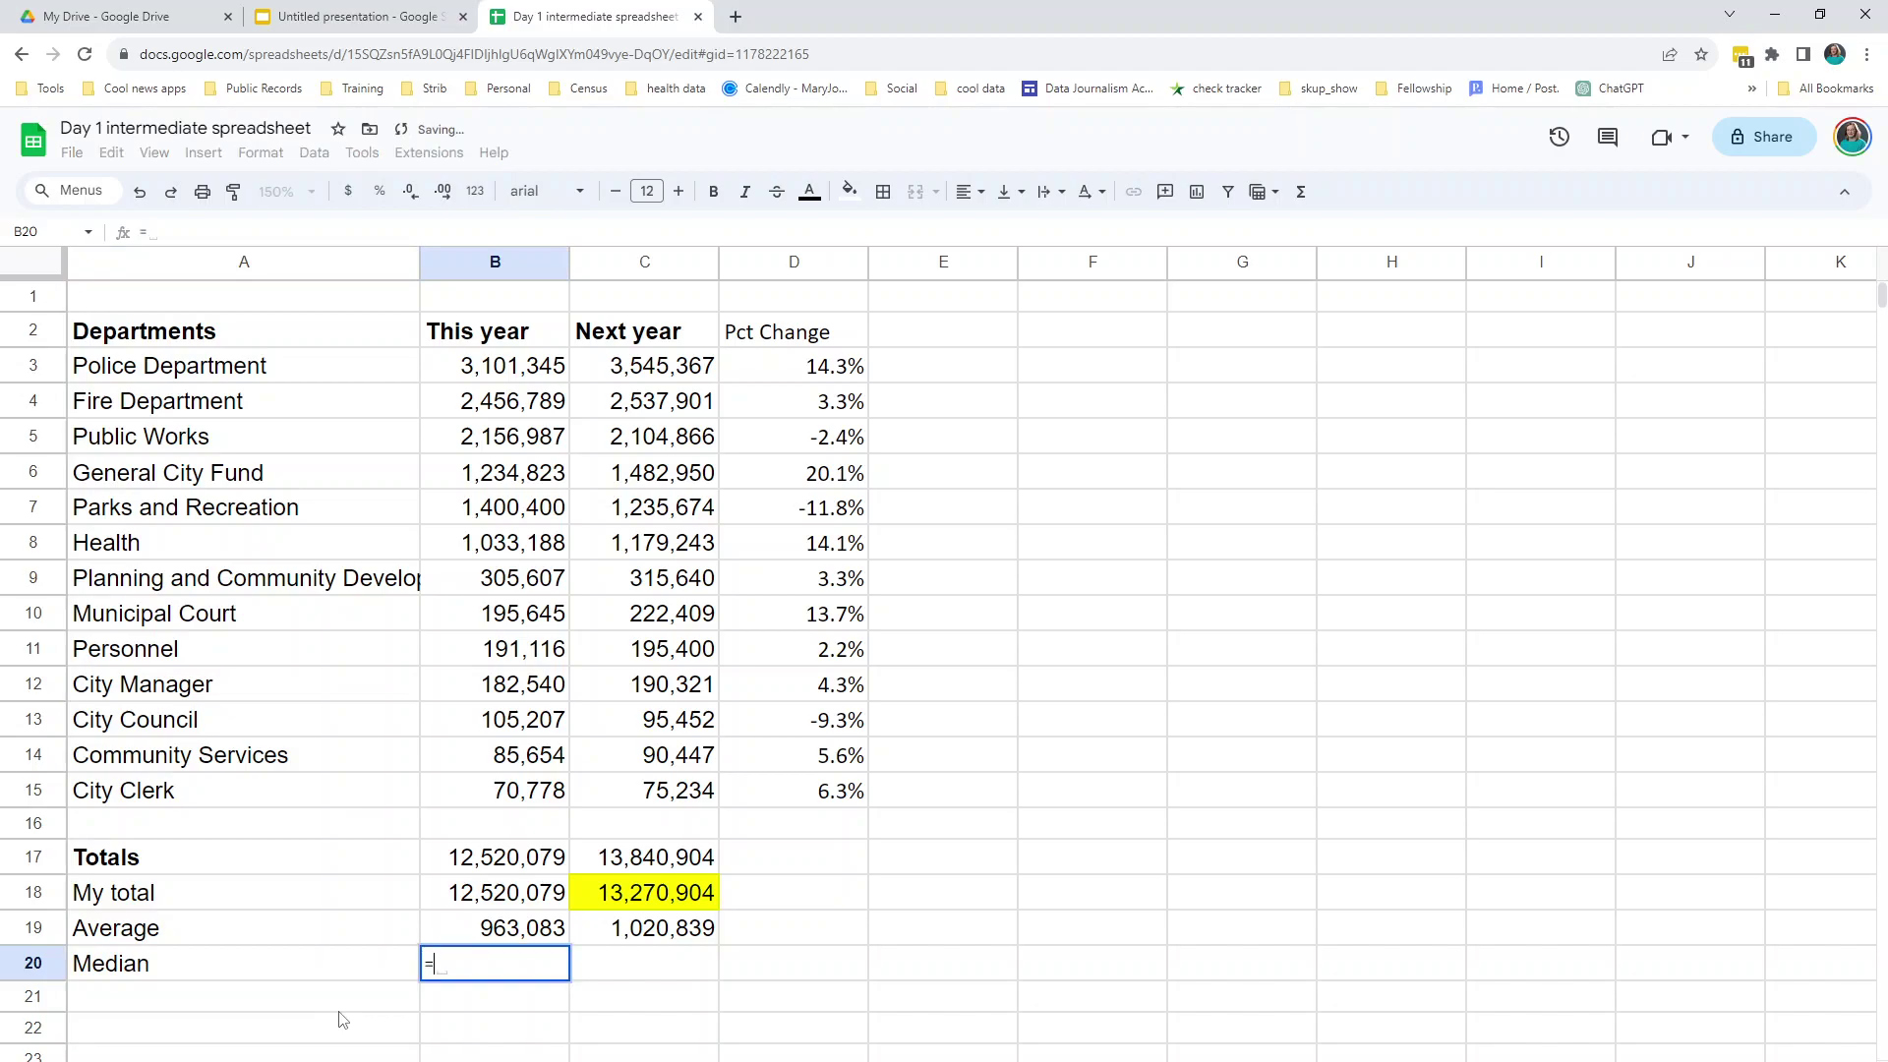
type("median(")
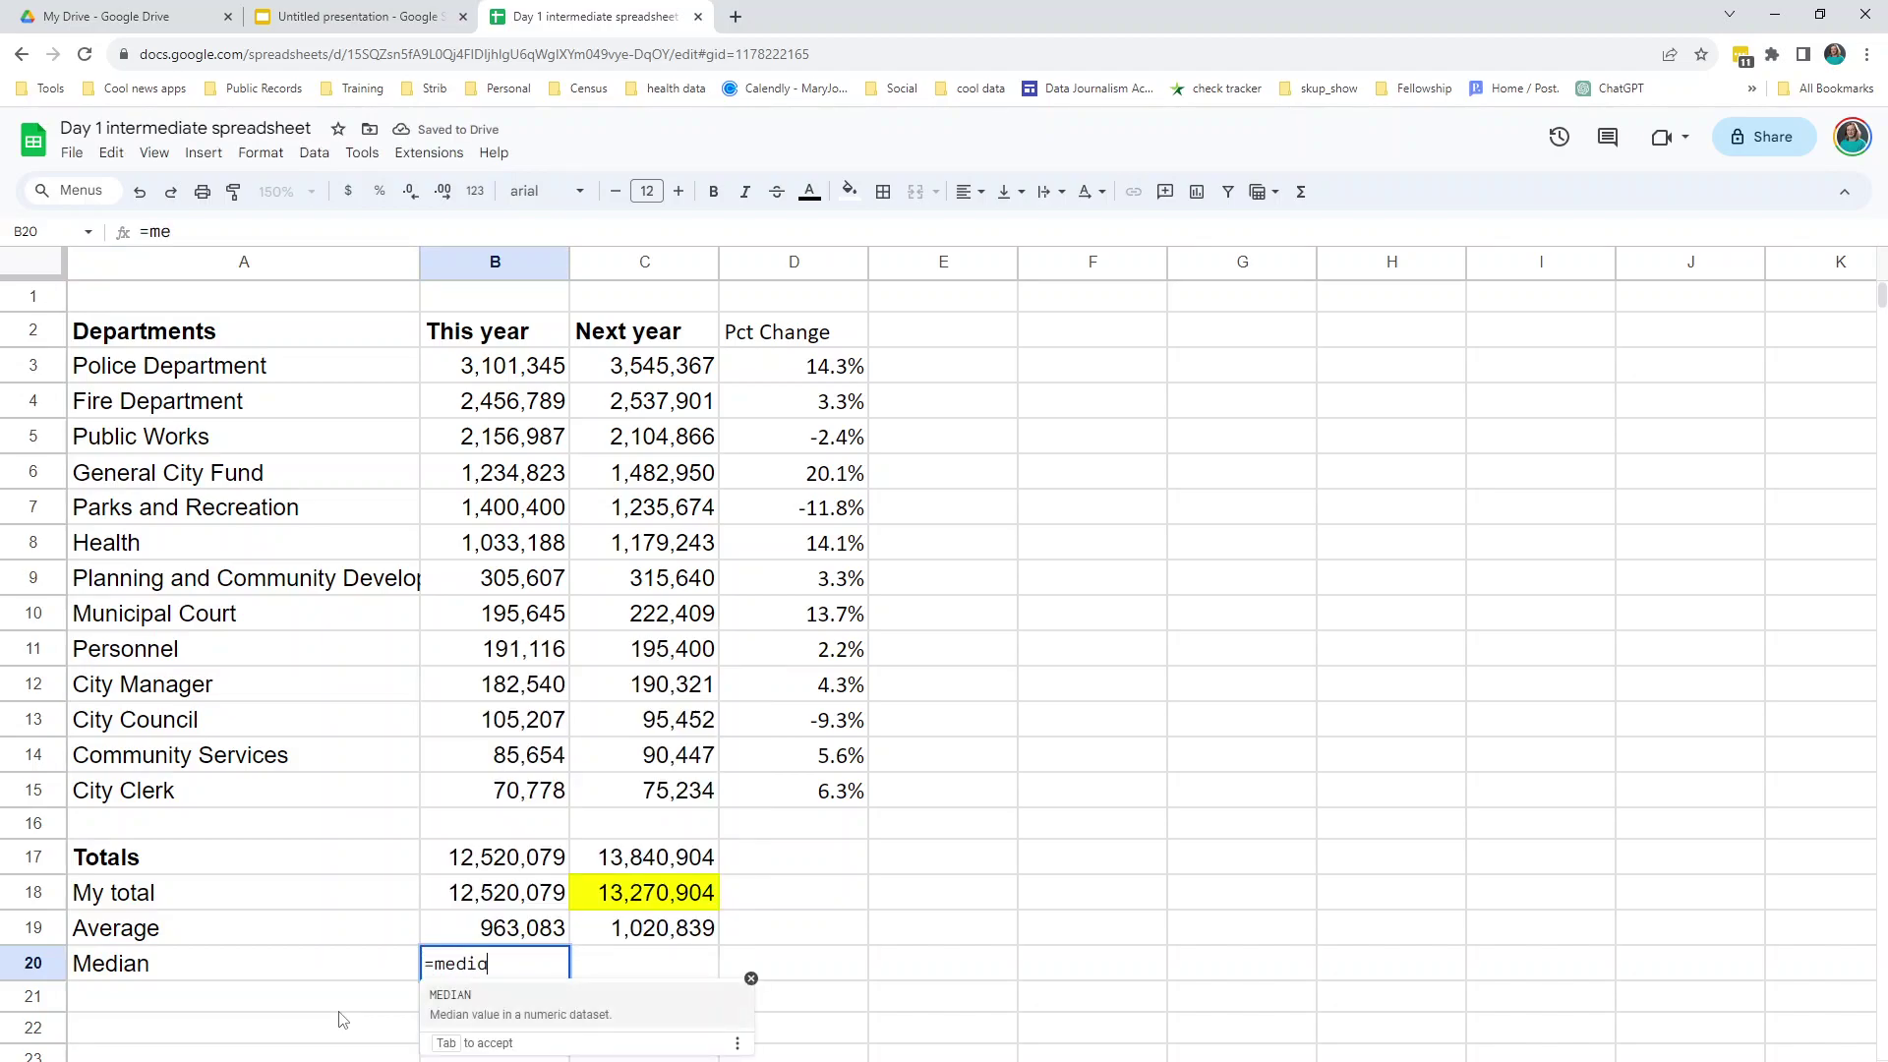
type("b3:")
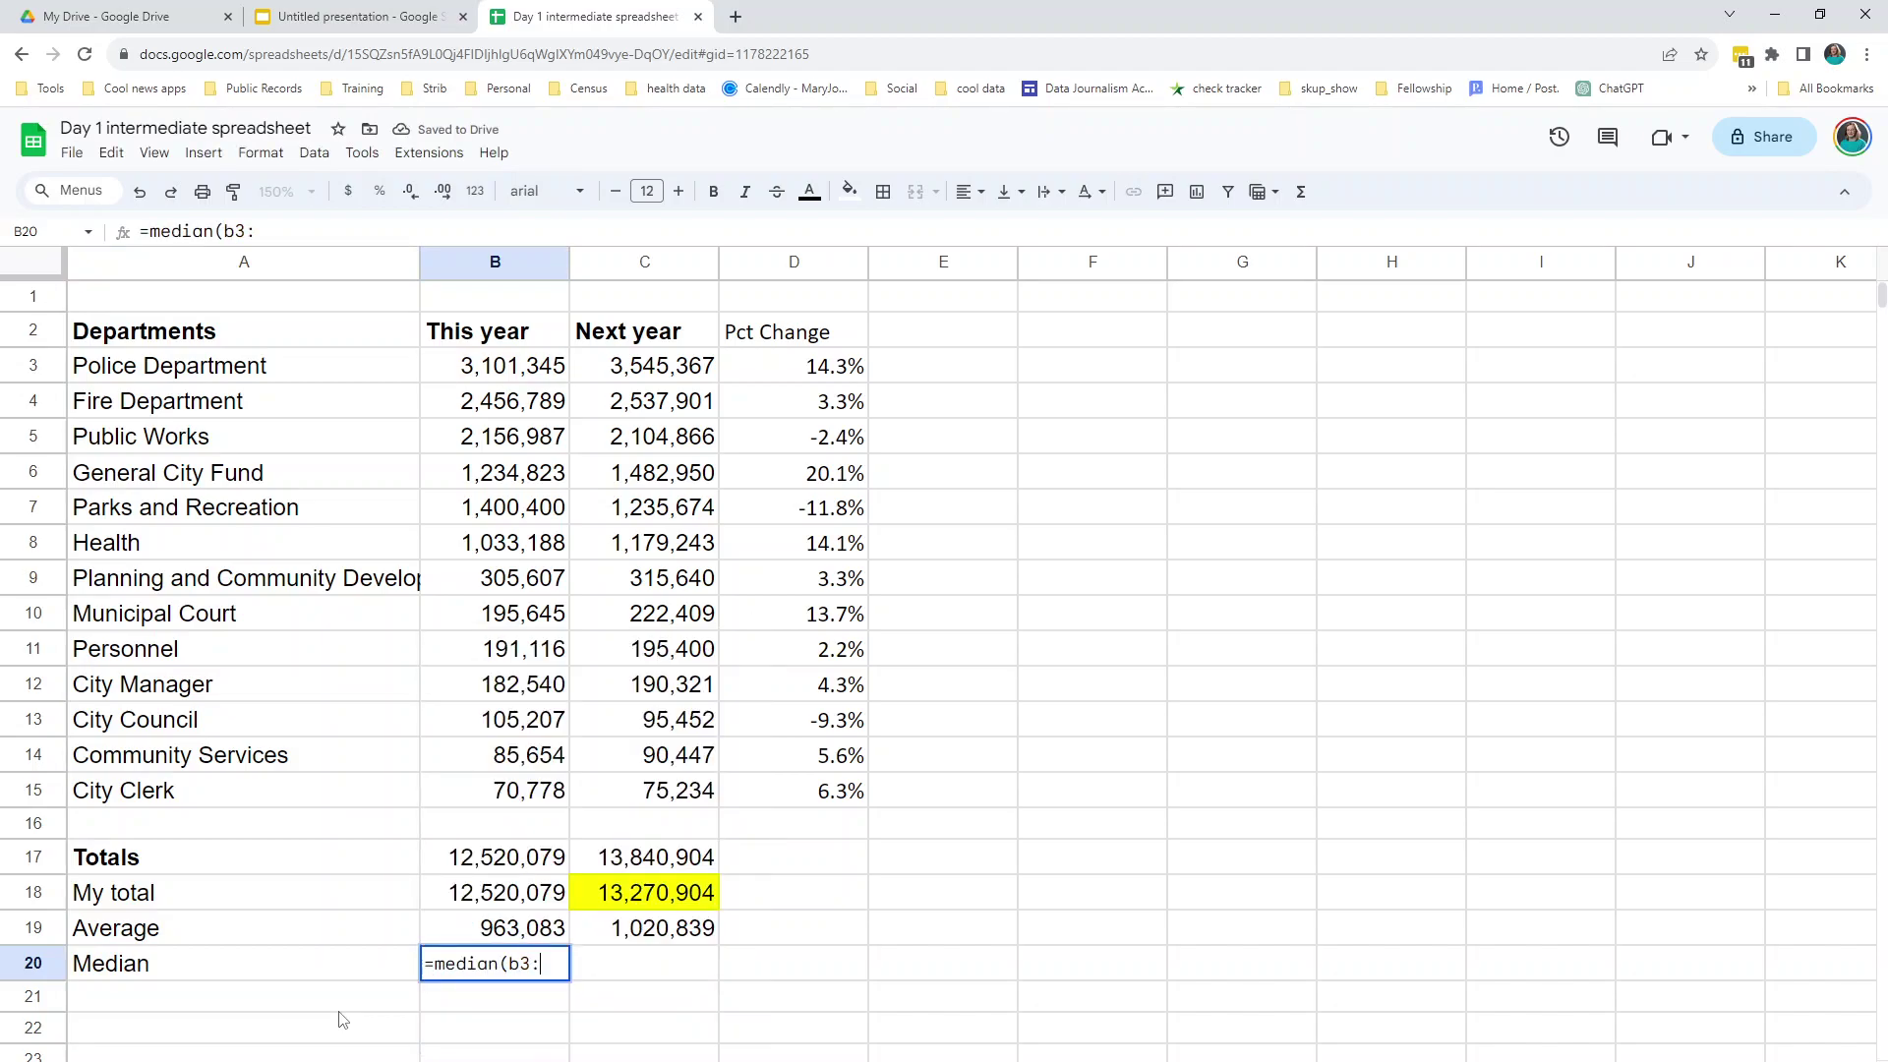
type("b15)")
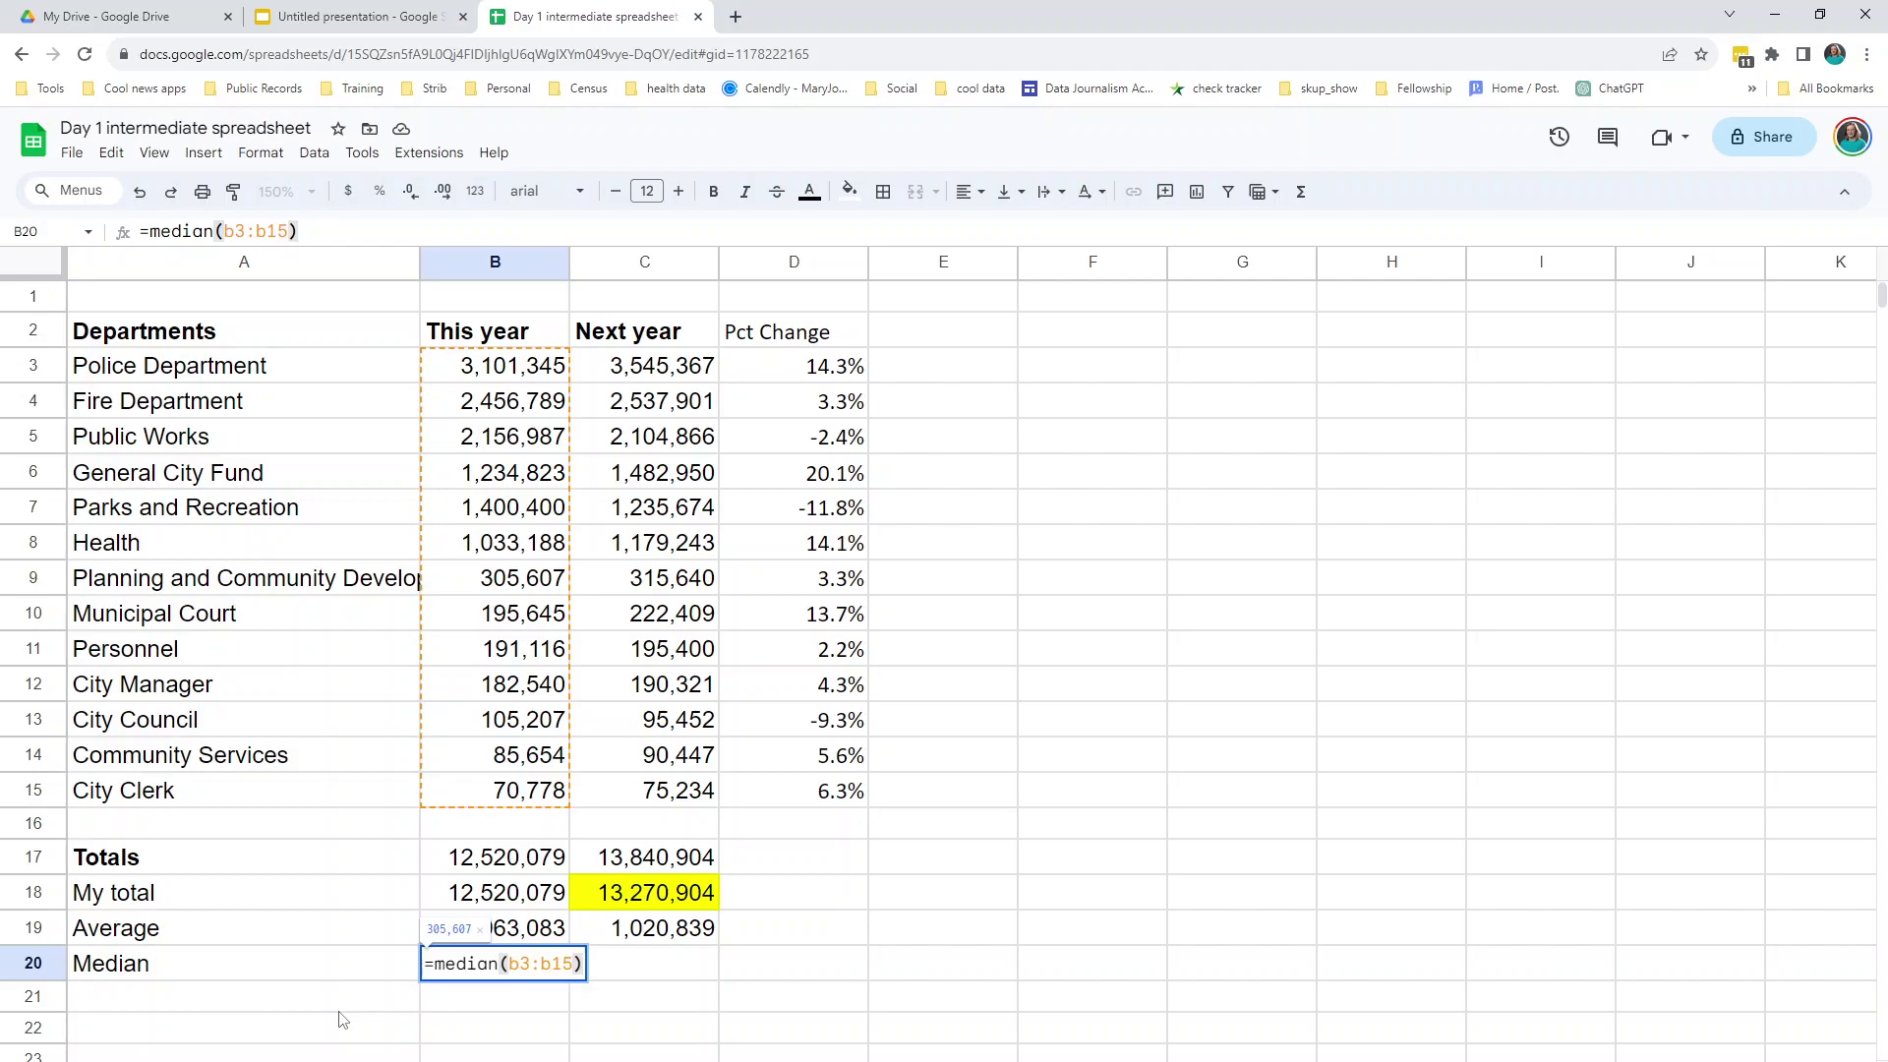
left_click(339, 1020)
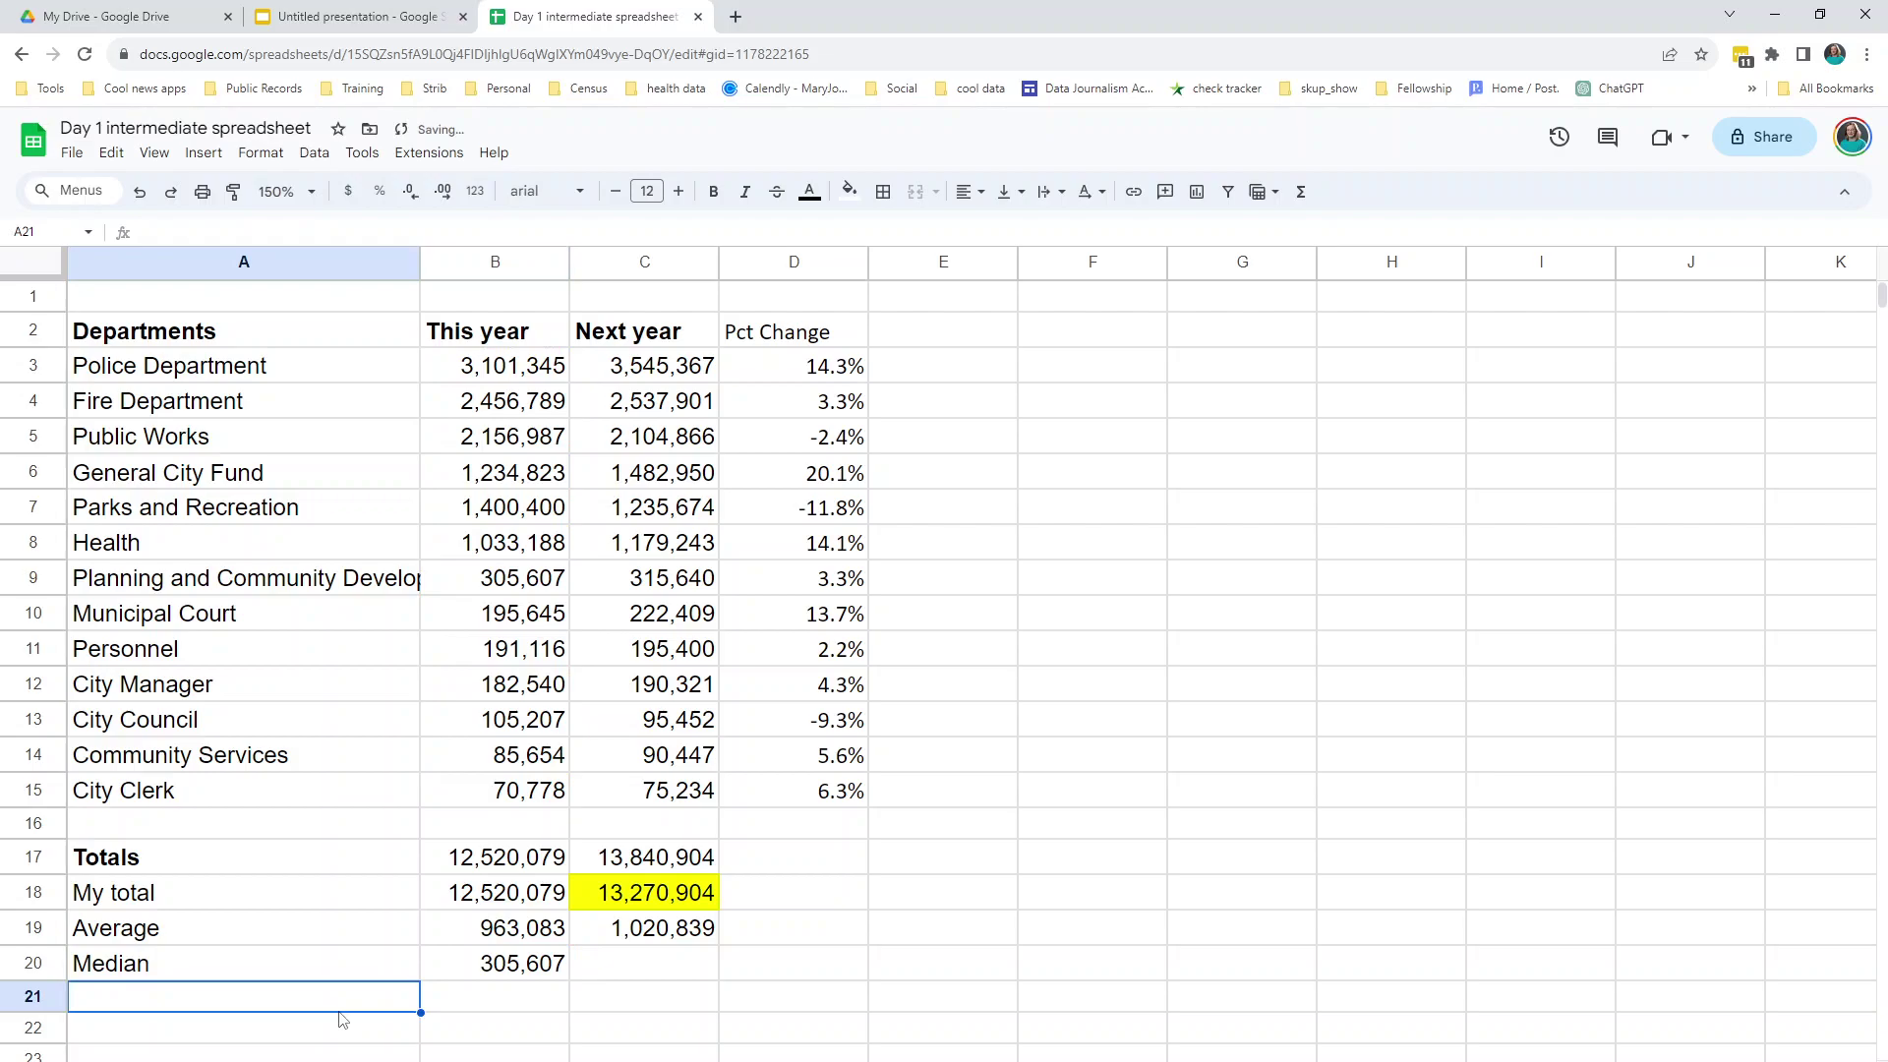
- Copy the median formula from B20 across to the Next year column in C20
left_click(546, 968)
left_click_drag(570, 982, 688, 983)
left_click(384, 980)
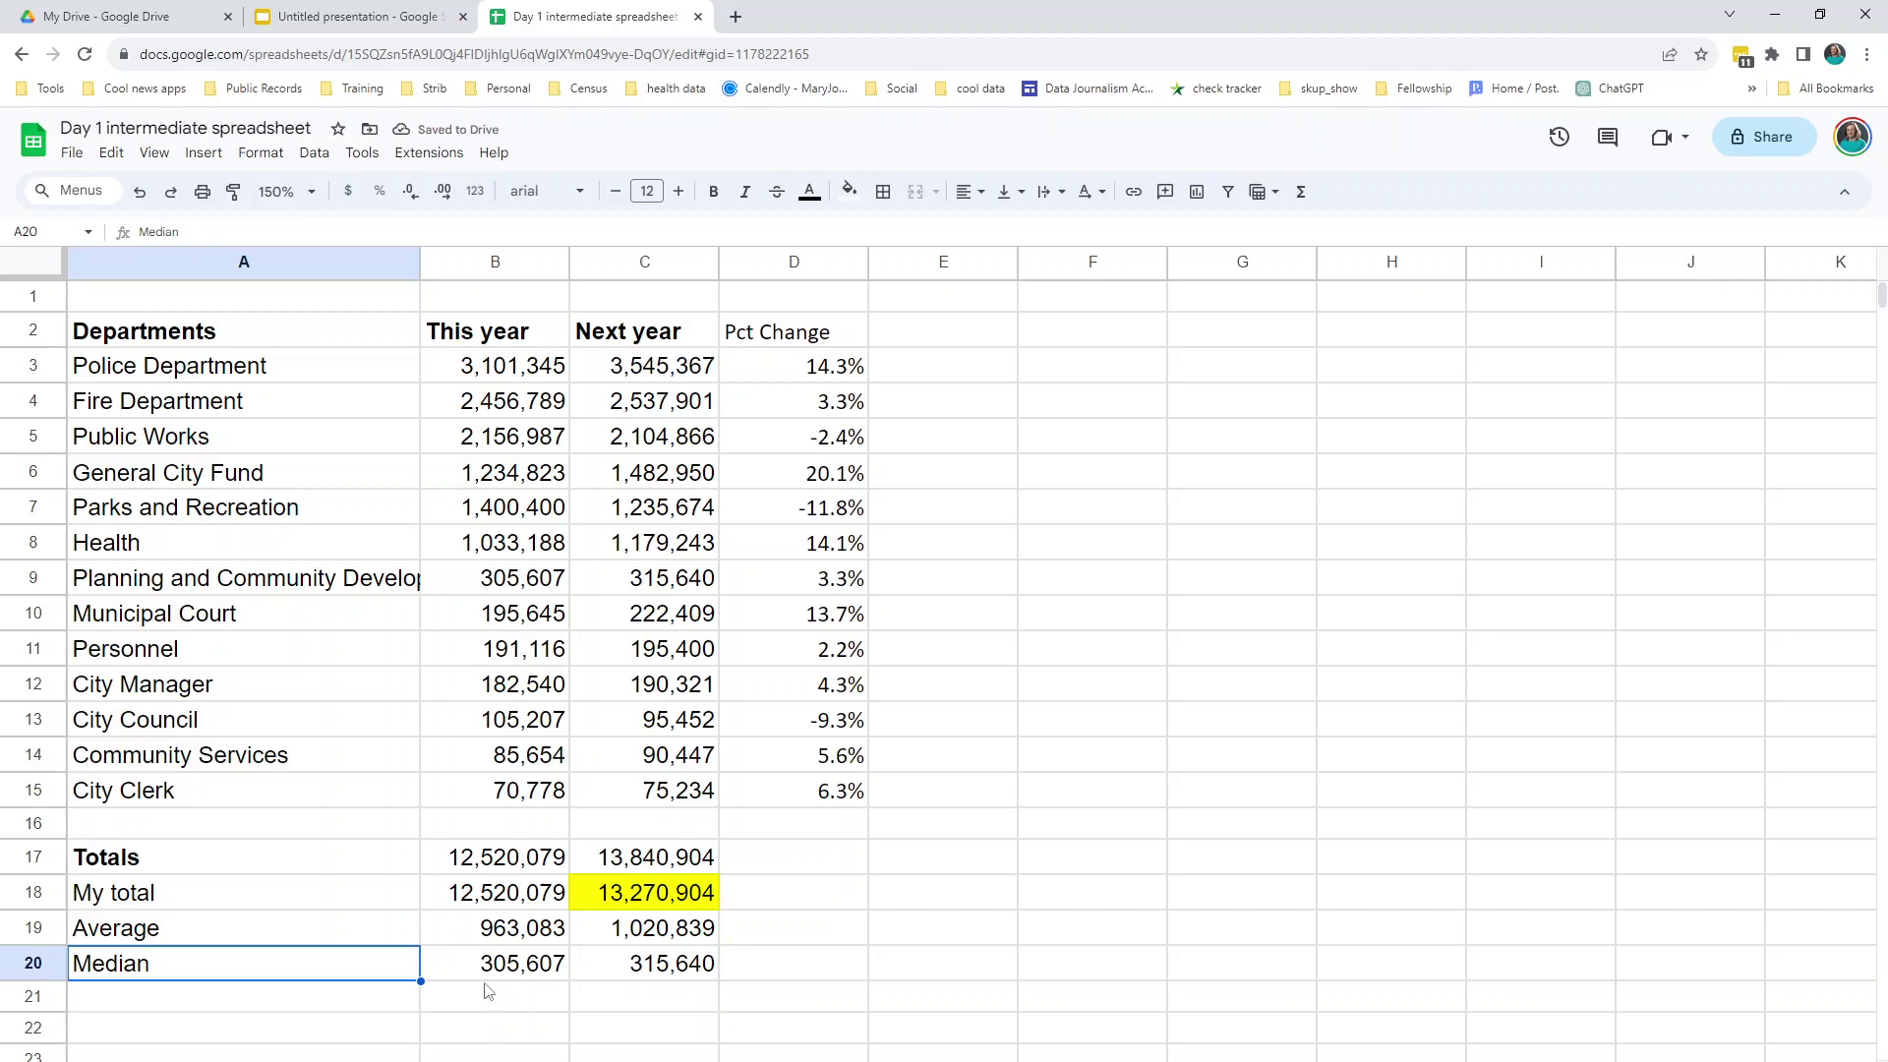
- Compare the Average and Median results with the department amounts in rows 3 to 15, including the middle department in row 9
left_click(520, 973)
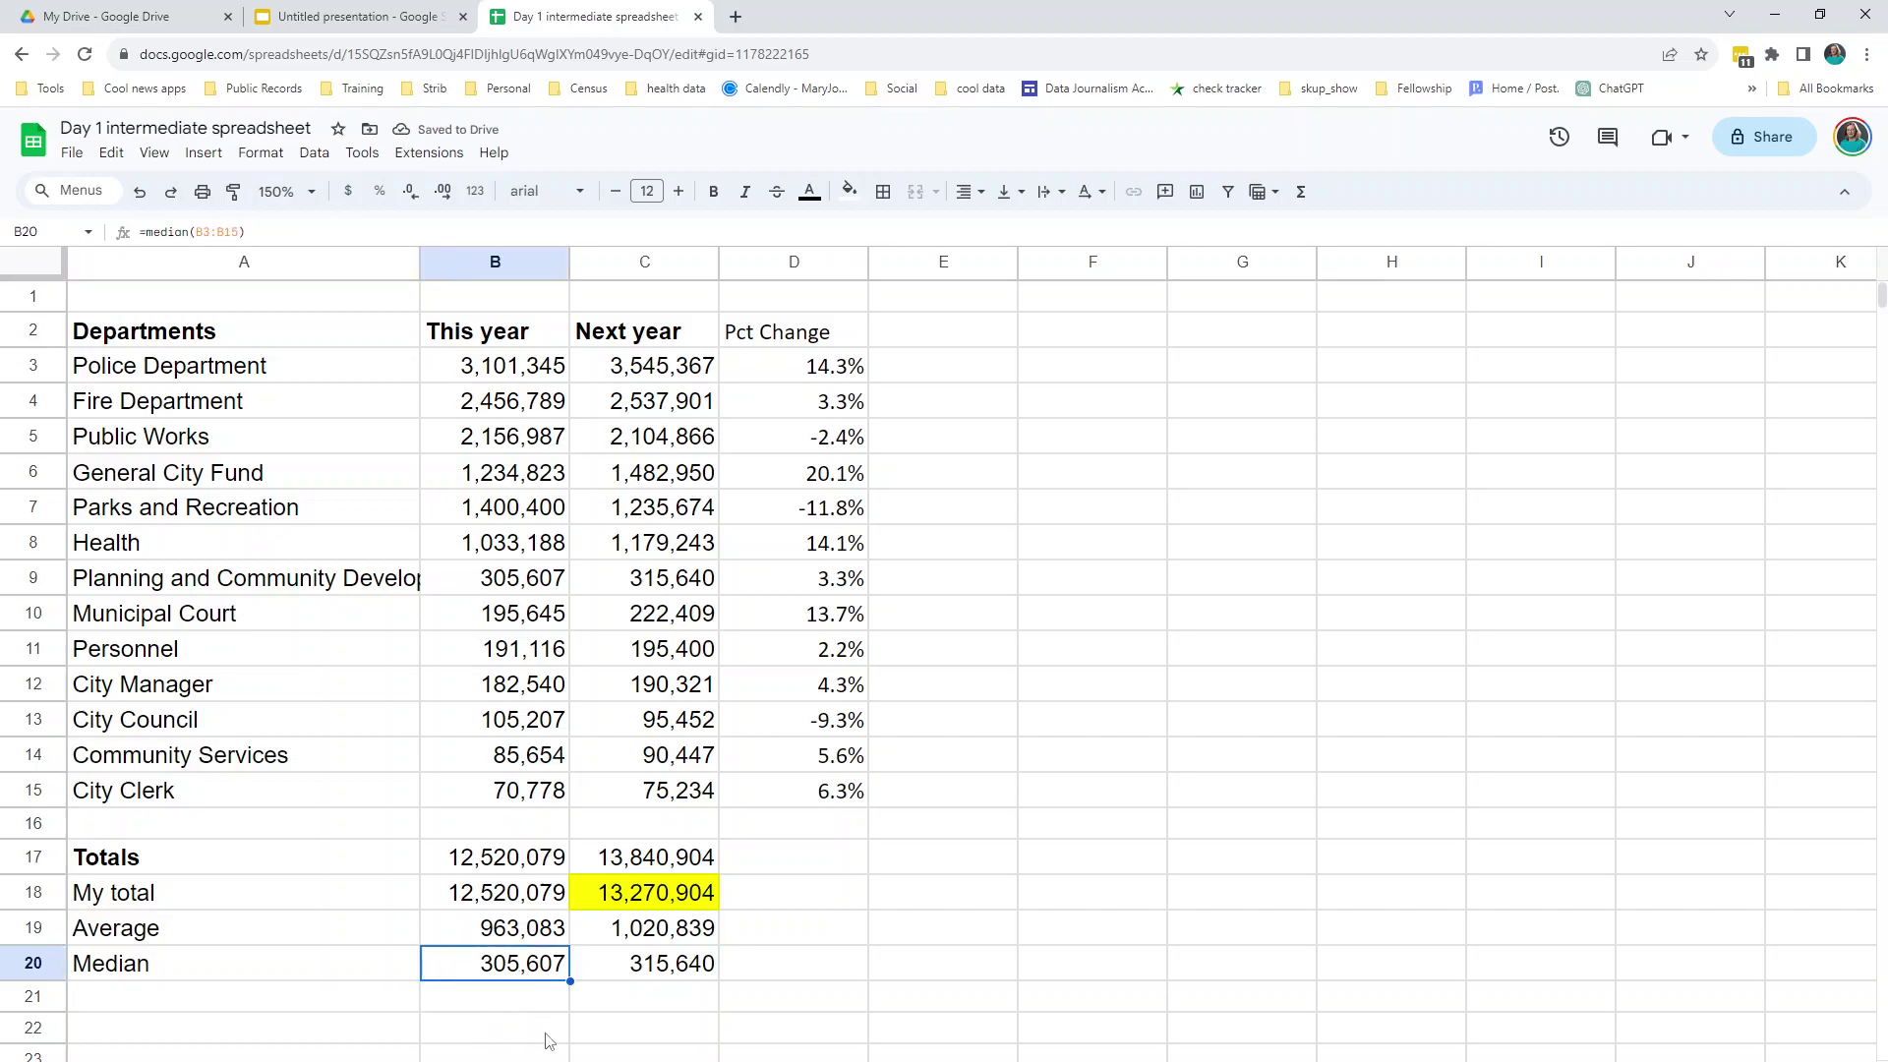
scroll(545, 976, "down", 1)
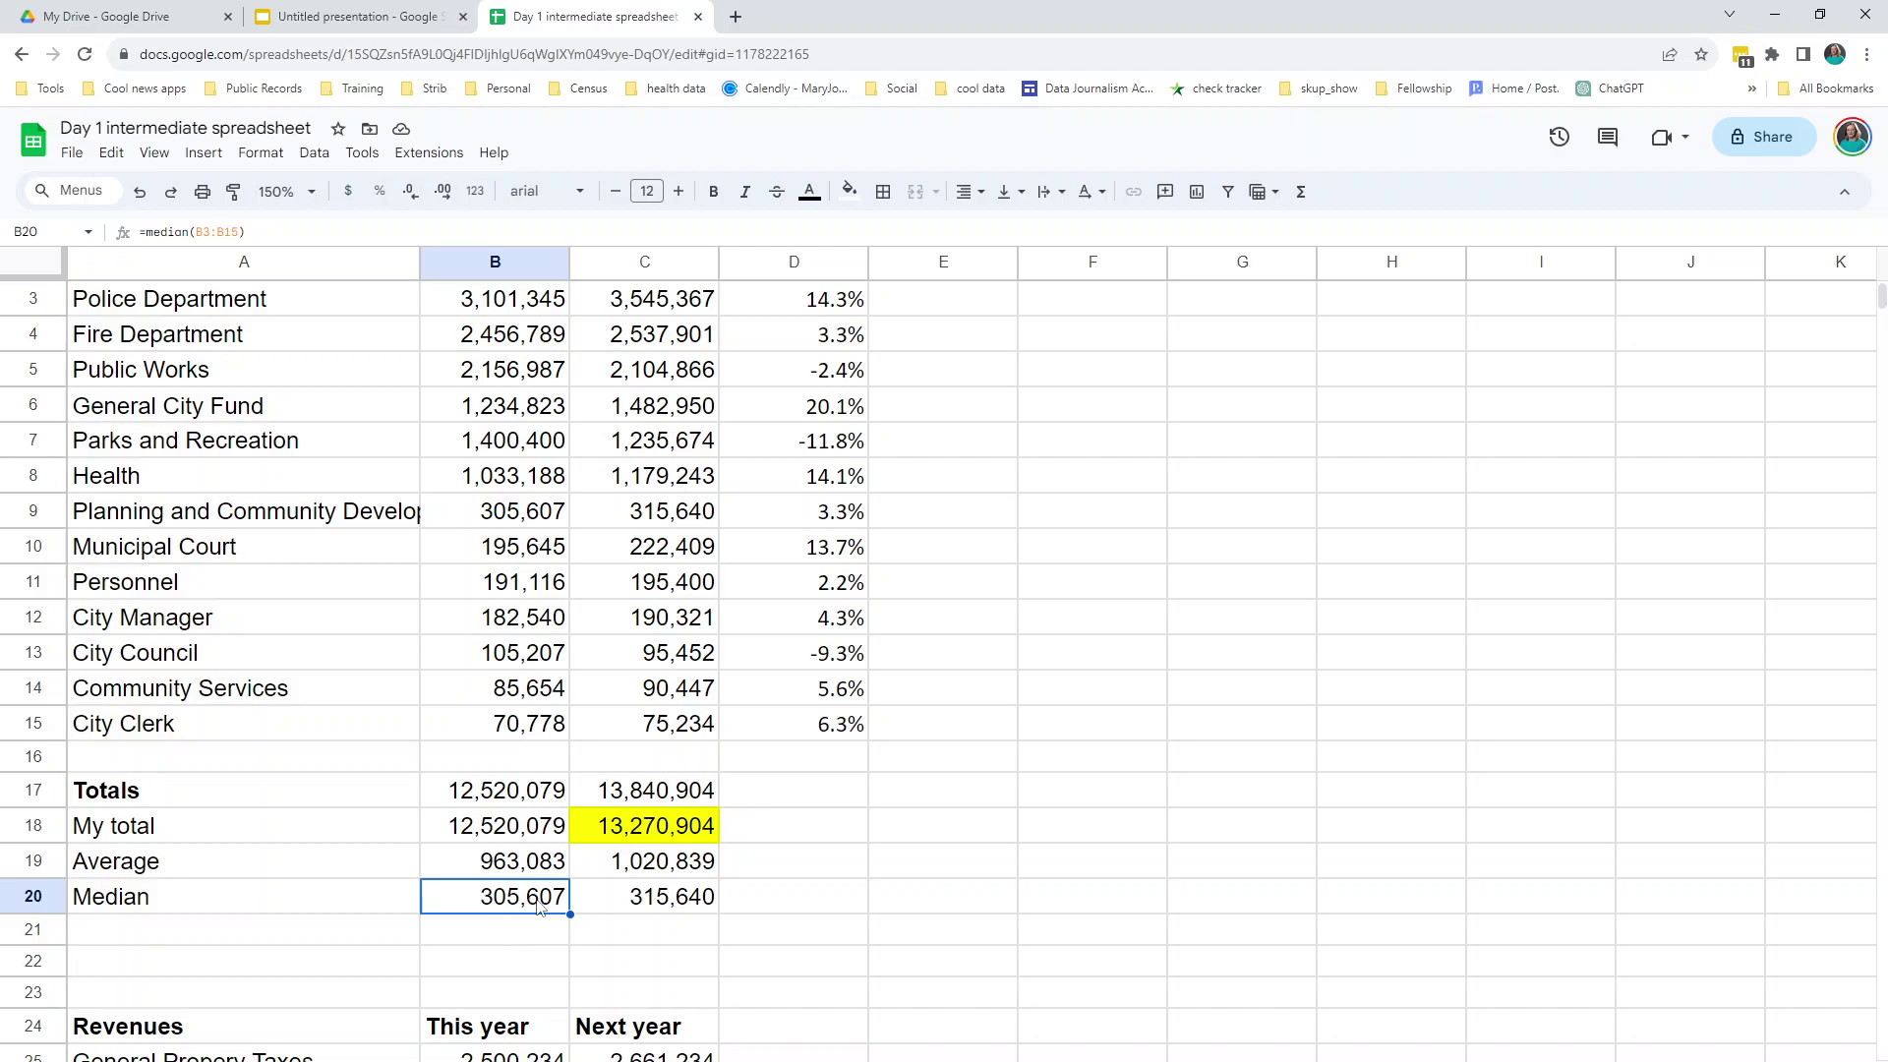
scroll(546, 905, "up", 1)
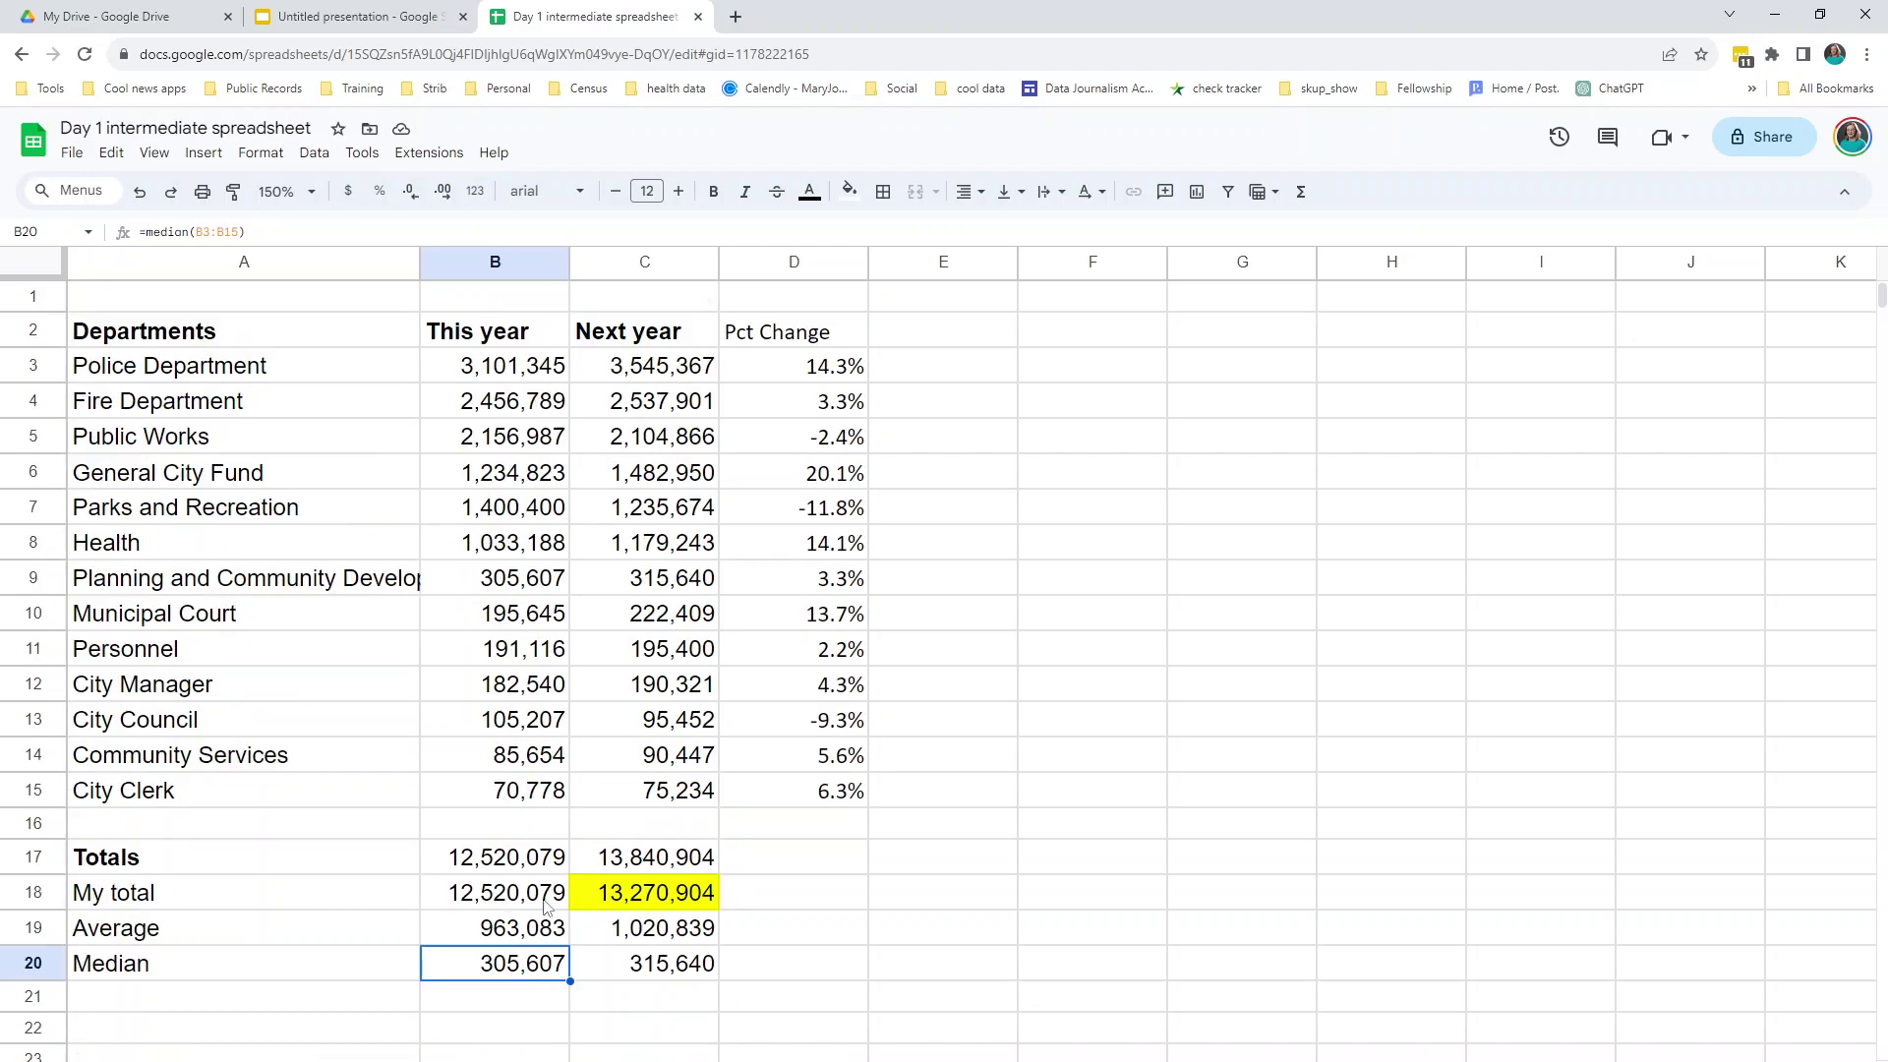
left_click(34, 364)
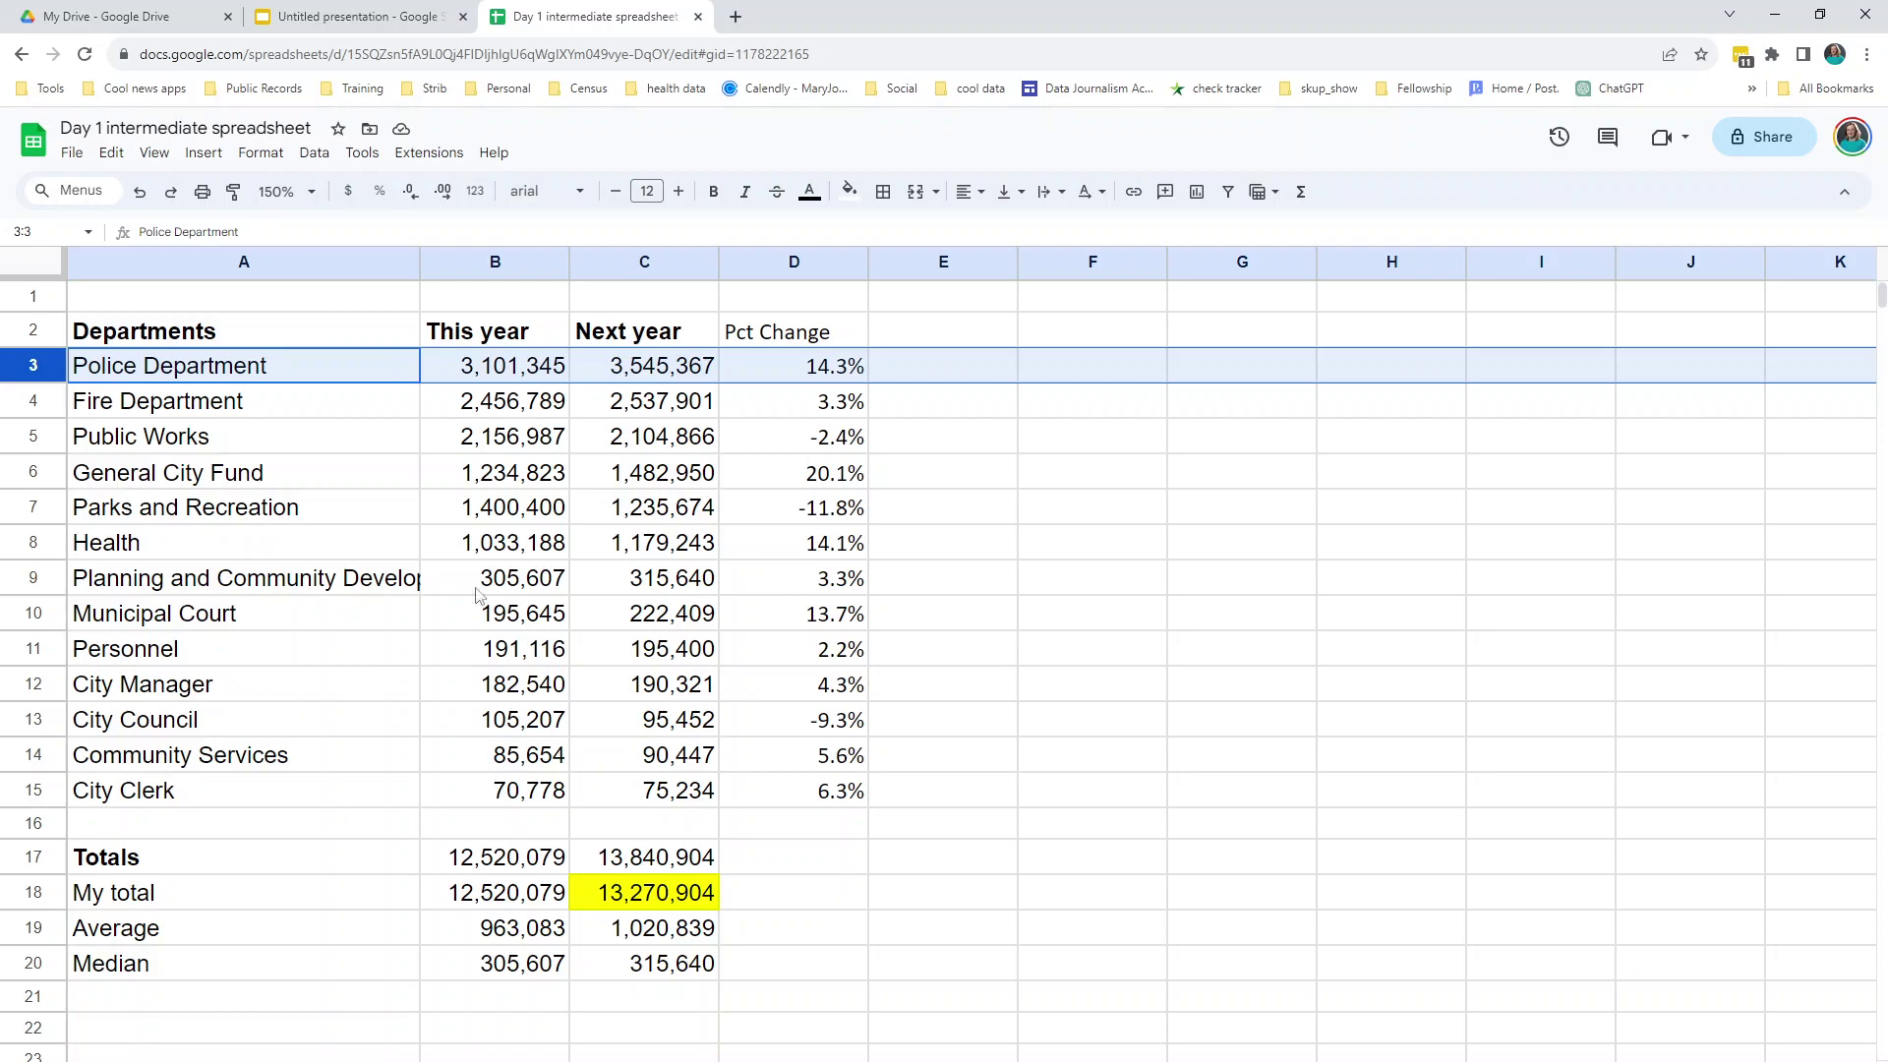
left_click(502, 964)
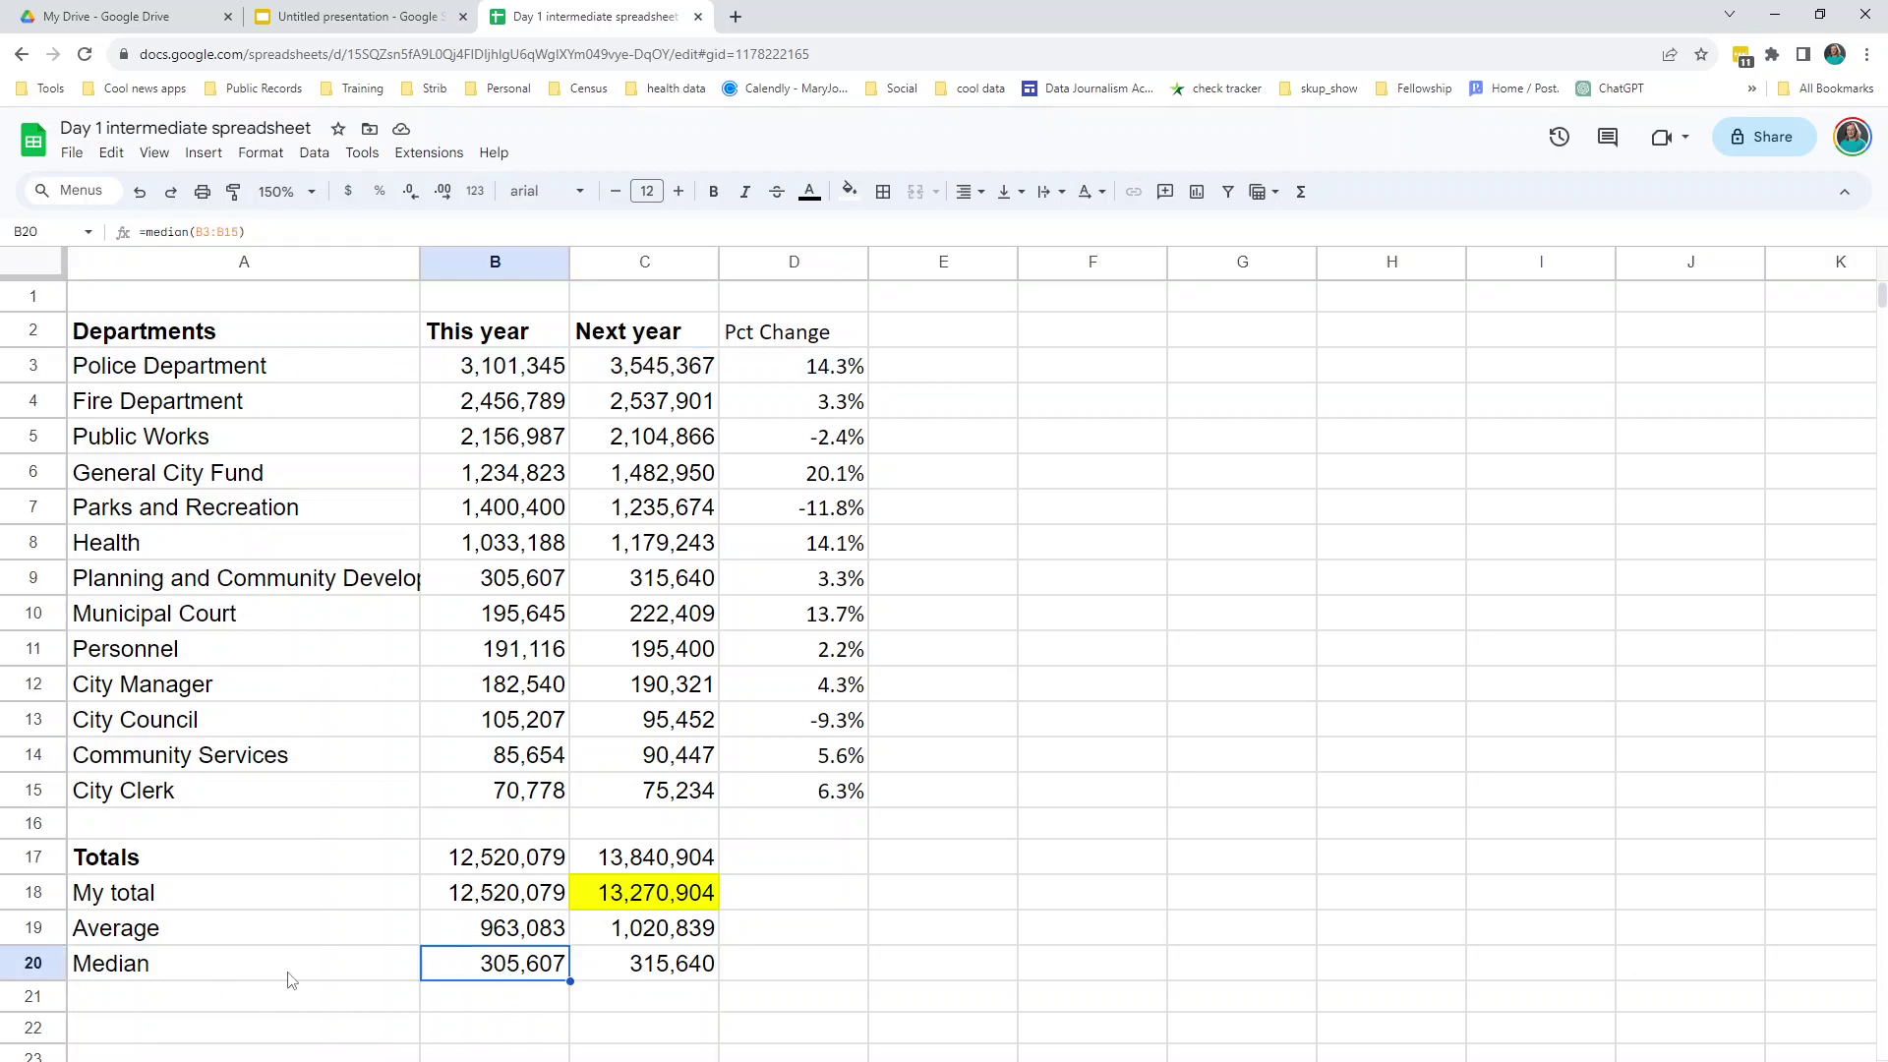
left_click(542, 935)
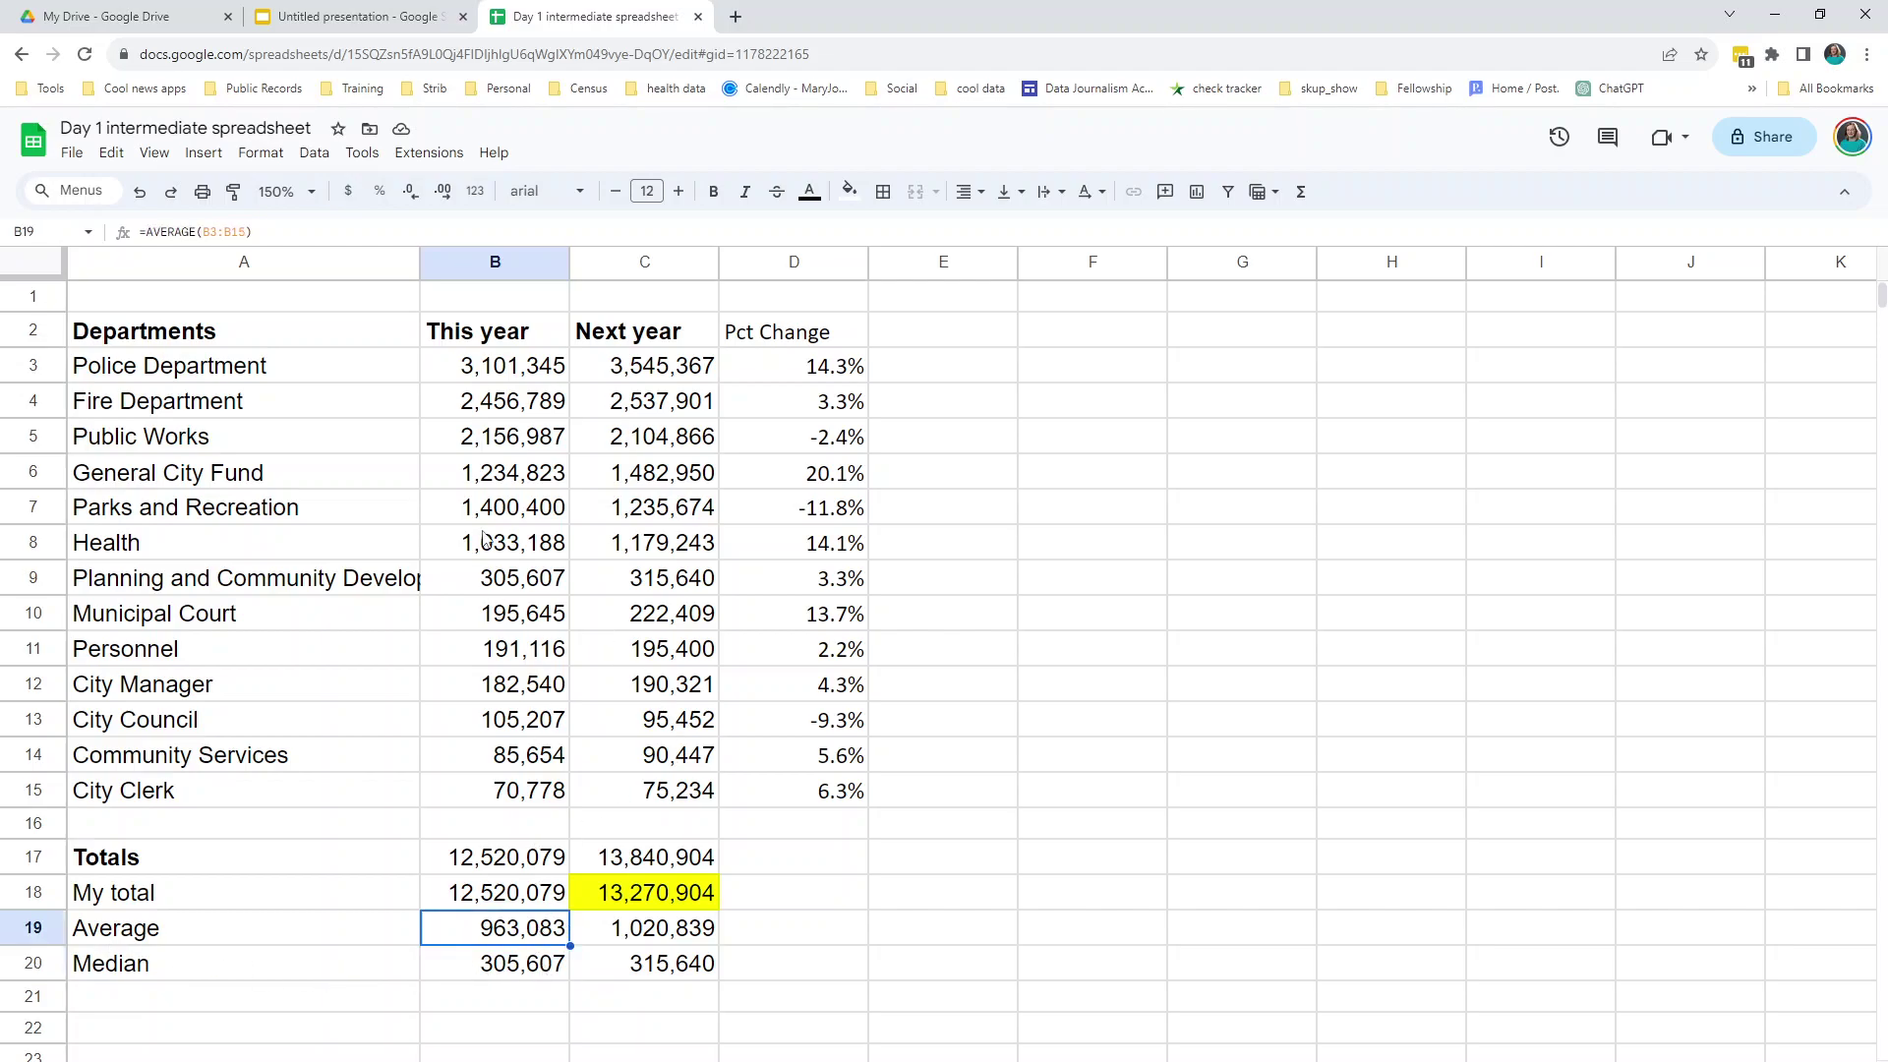
left_click(519, 588)
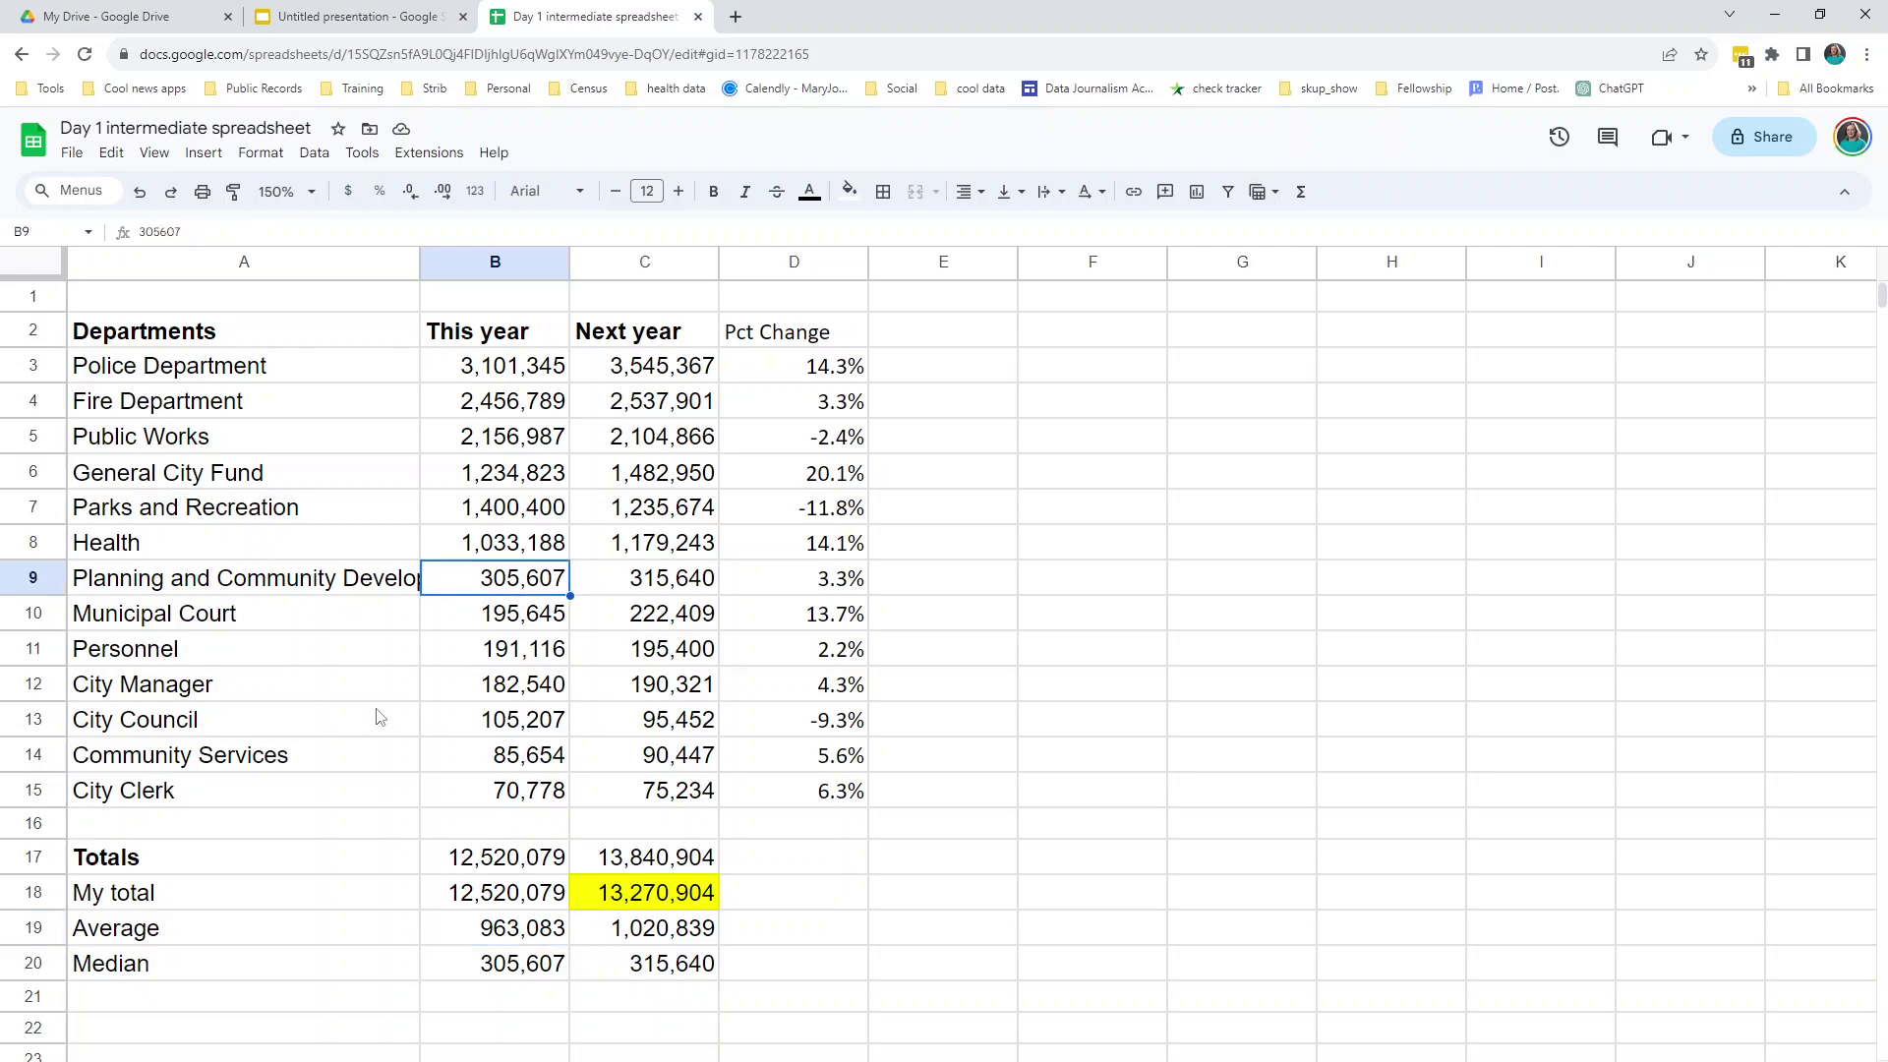
left_click(527, 375)
left_click_drag(527, 375, 538, 792)
left_click(691, 974)
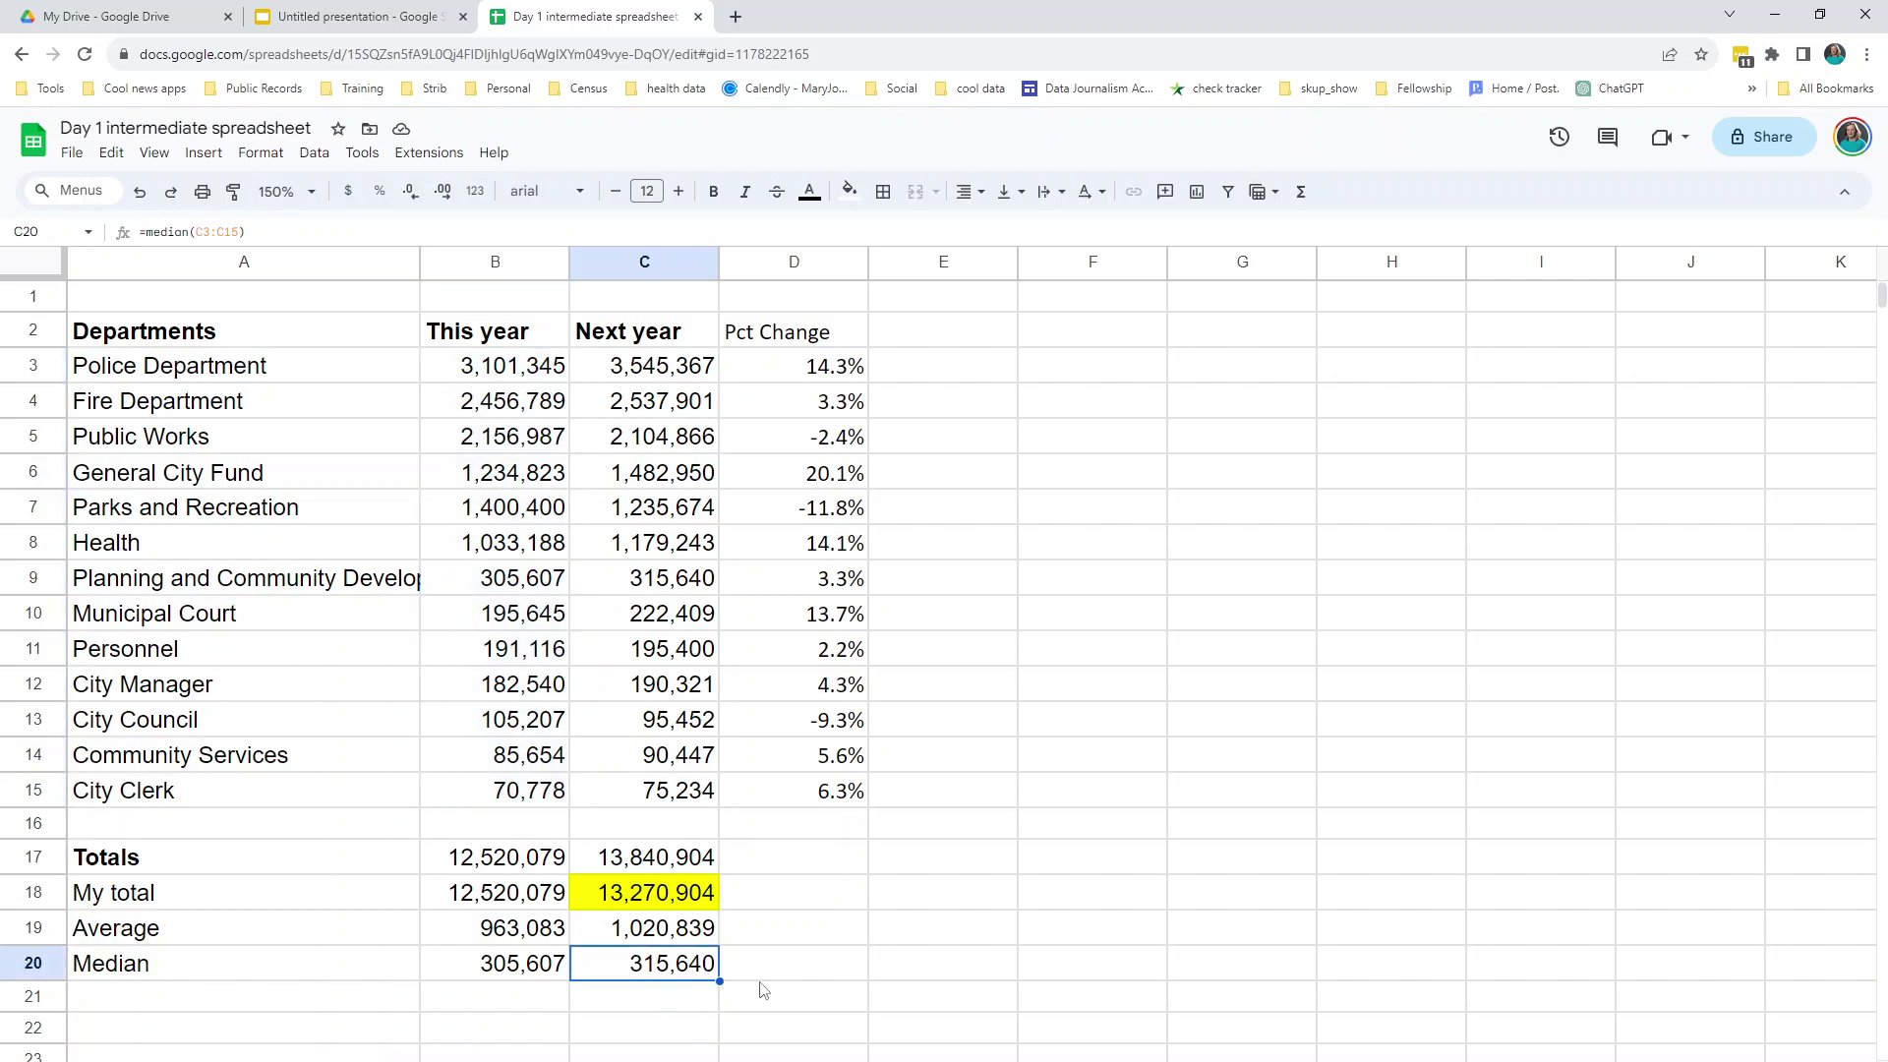